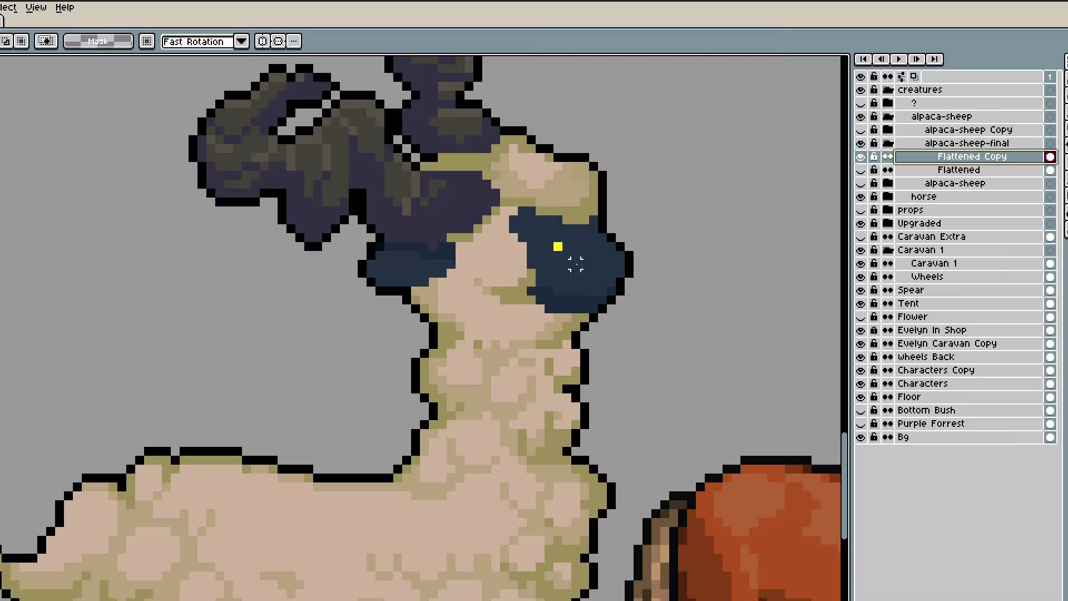
- Show the sprite preview window beside the layer list and paint a black two-pixel-tall eye on the alpaca's dark muzzle
scroll(624, 238, up, 3)
key(b)
key(F7)
drag(636, 76, 733, 44)
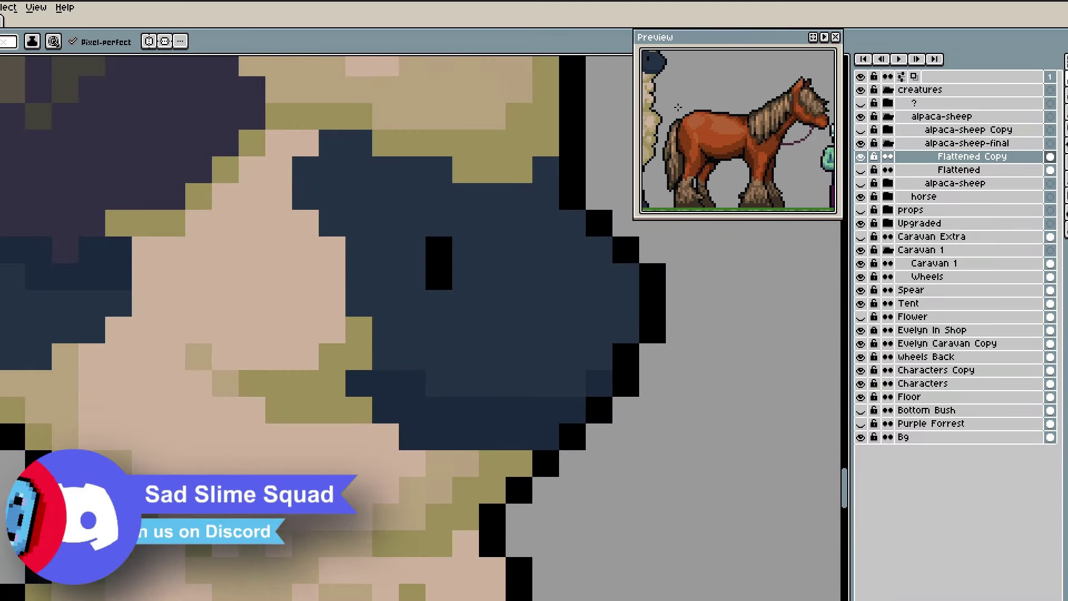
scroll(450, 334, right, 2)
scroll(438, 310, up, 3)
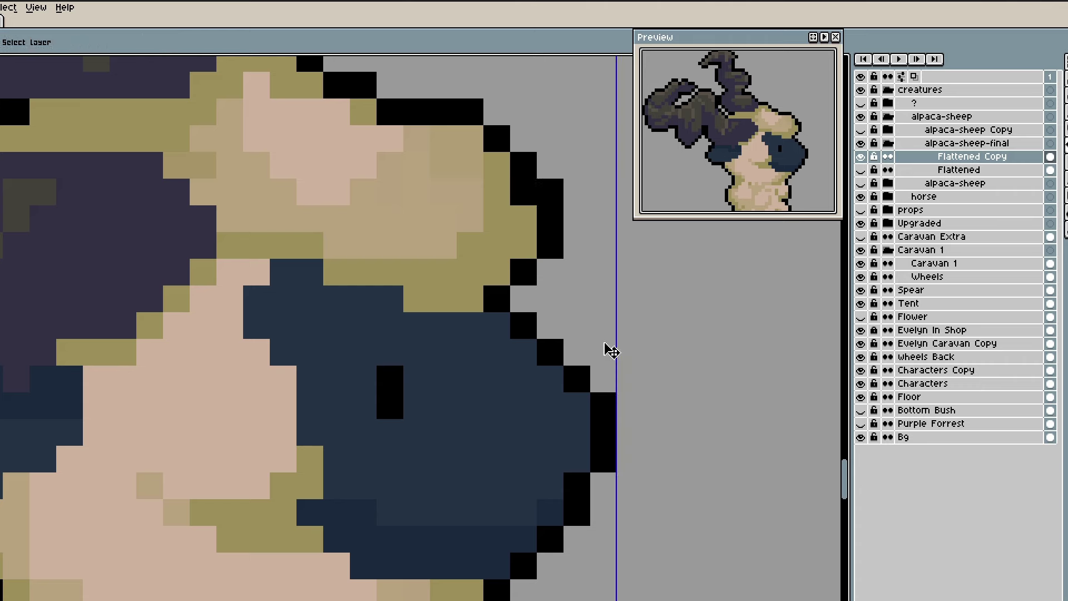
- Reshape the black outline of the wool tuft above the muzzle into a rounder curve with the Pencil and Eraser
drag(524, 246, 523, 192)
key(e)
drag(550, 192, 550, 246)
key(b)
key(e)
key(b)
drag(496, 165, 470, 139)
key(e)
click(497, 139)
- Shade the dark face patch with darker pixels beside the eye and lighter pixels under the eye and on the snout's bridge
scroll(470, 112, down, 4)
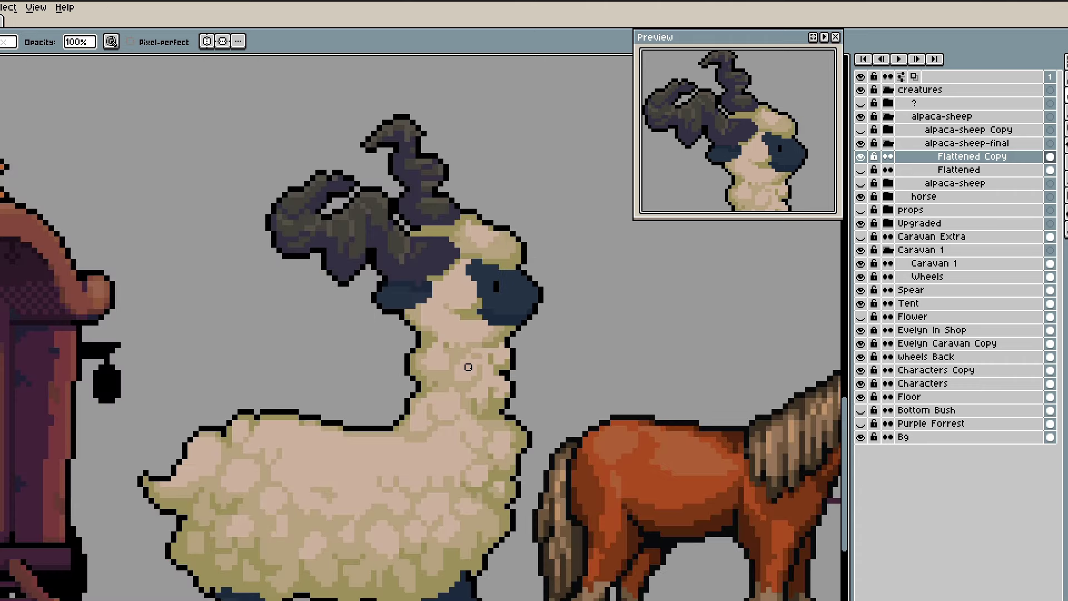
scroll(504, 315, up, 3)
scroll(448, 344, down, 3)
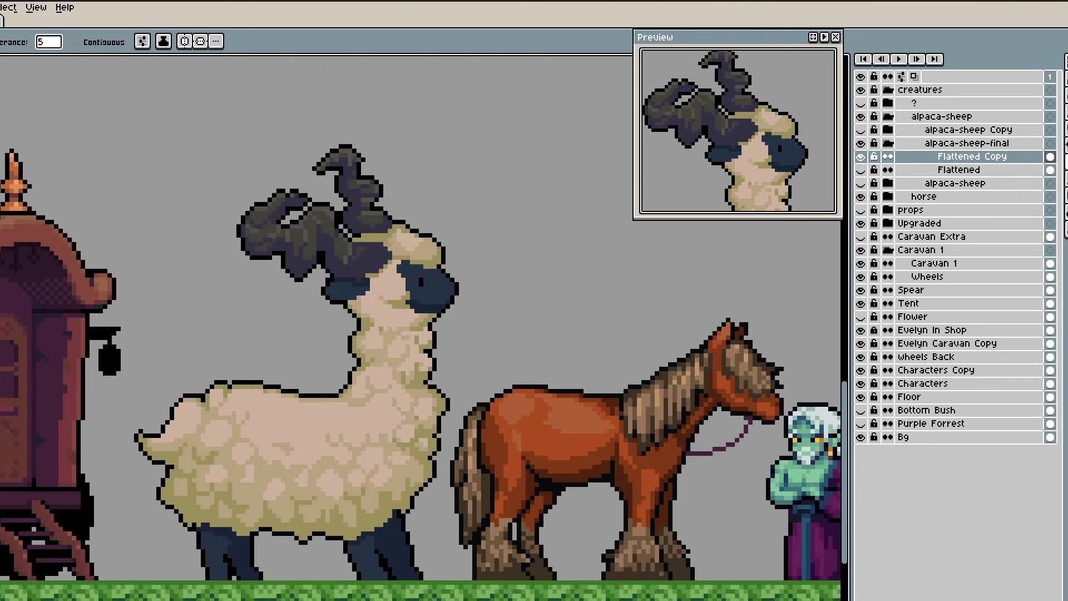
scroll(423, 300, up, 3)
key(b)
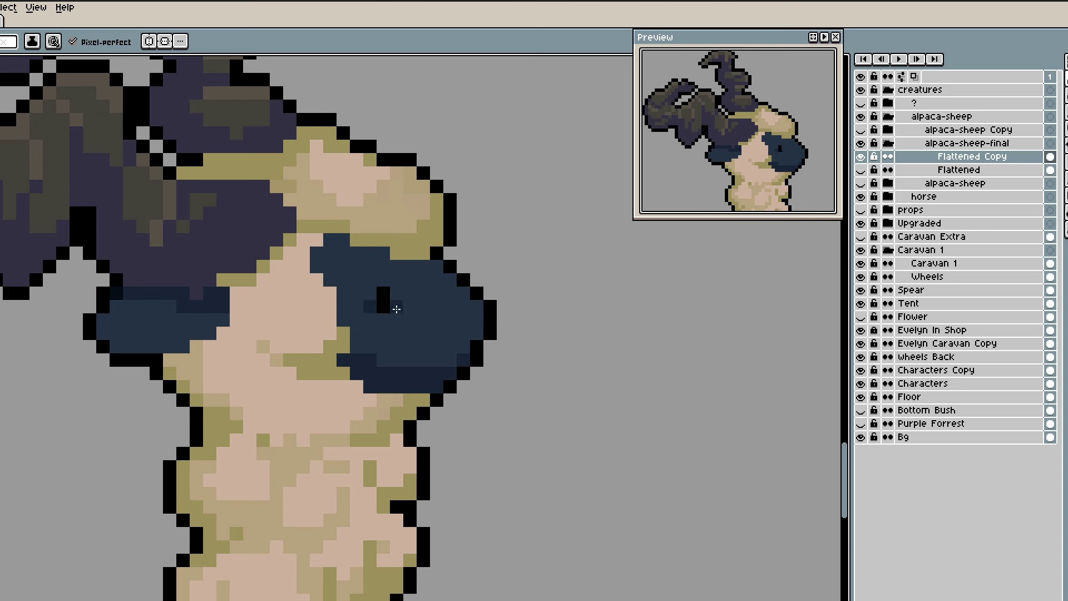
drag(396, 308, 396, 326)
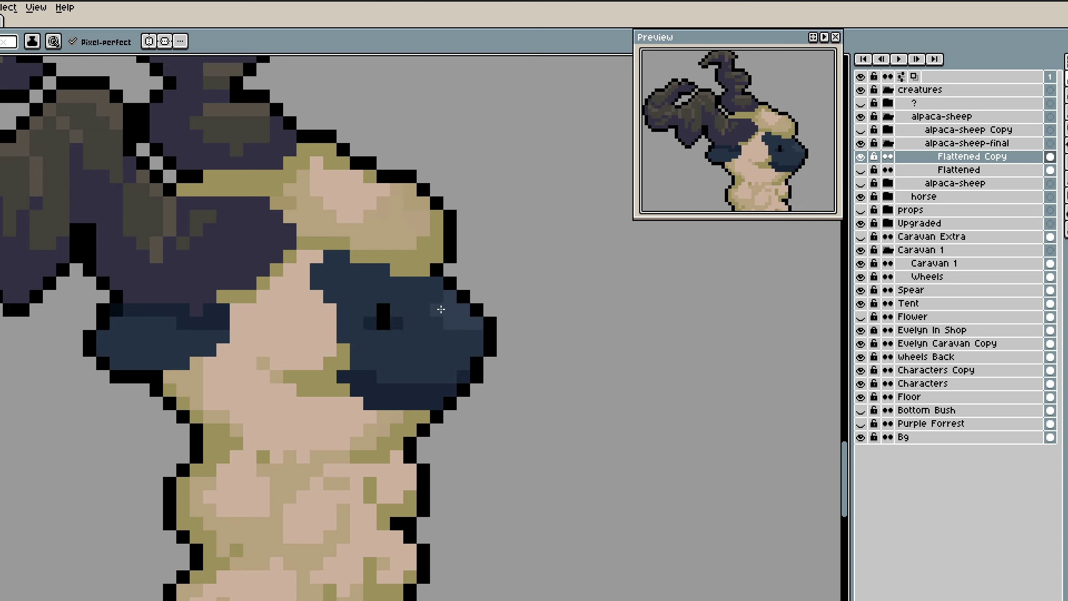
scroll(367, 326, up, 1)
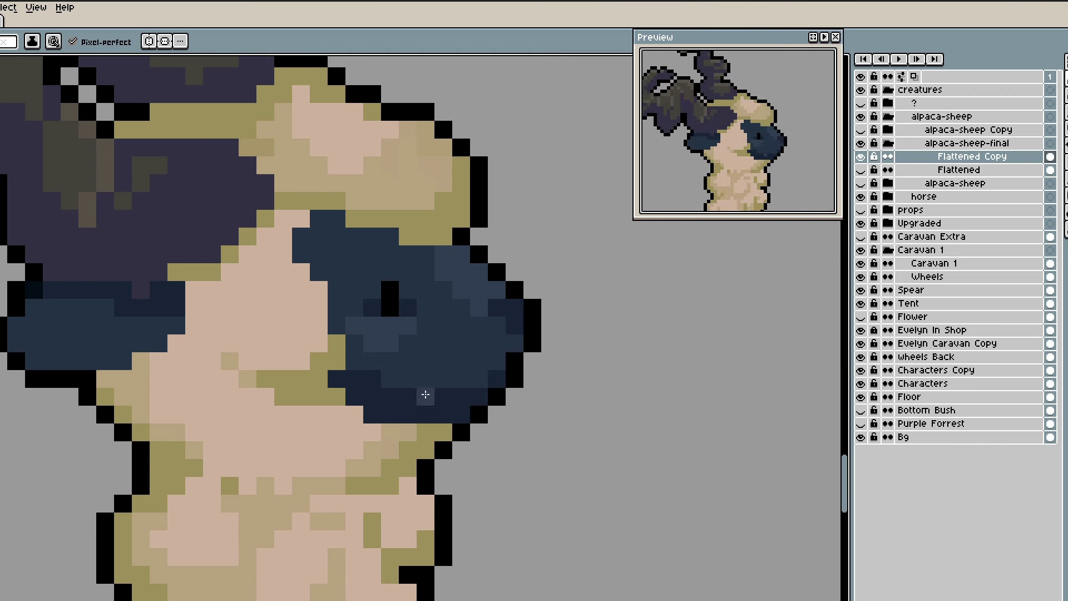
- Paint a dark navy edge along the top of the face patch, beneath the forehead wool
click(367, 371)
scroll(370, 410, up, 2)
drag(367, 270, 412, 277)
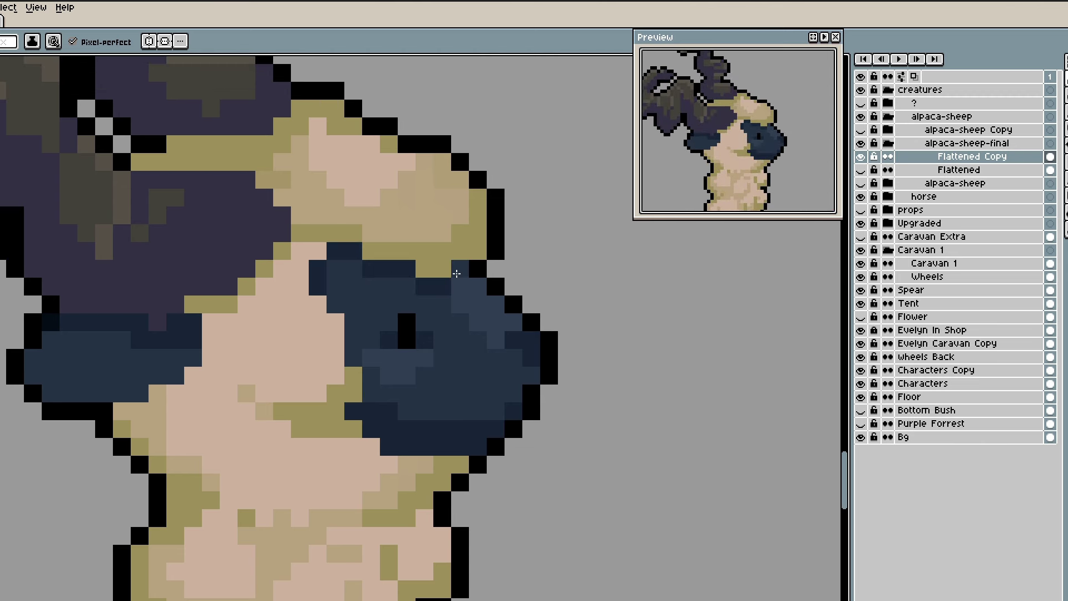
scroll(278, 359, down, 3)
scroll(287, 375, up, 4)
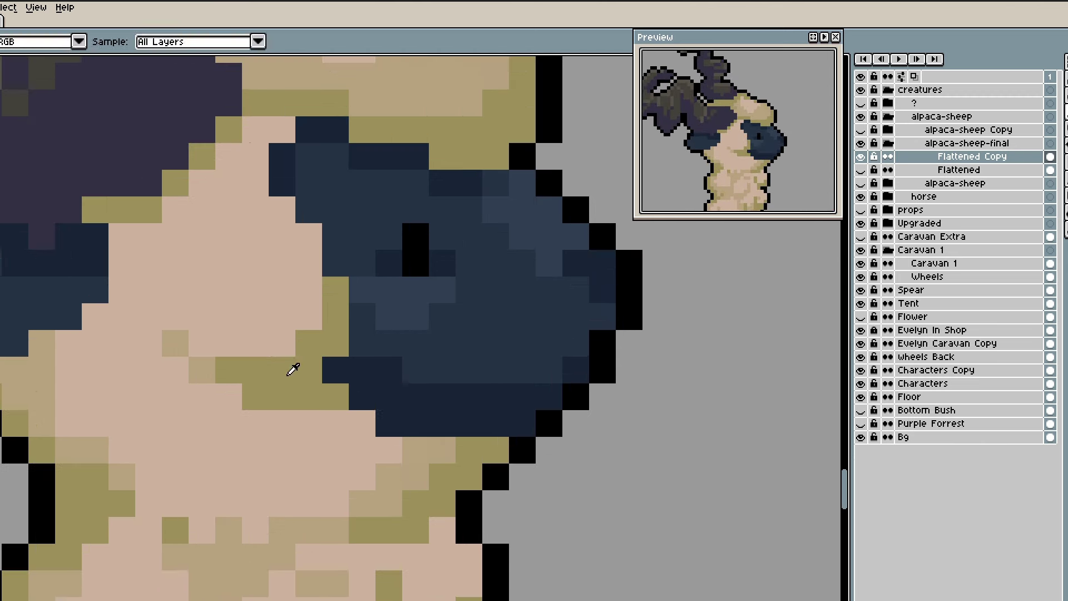
- Replace the alpaca's olive wool shading with warm brown tones using the Paint Bucket at tolerance 5
alt+click(287, 376)
scroll(287, 375, down, 2)
scroll(283, 367, up, 1)
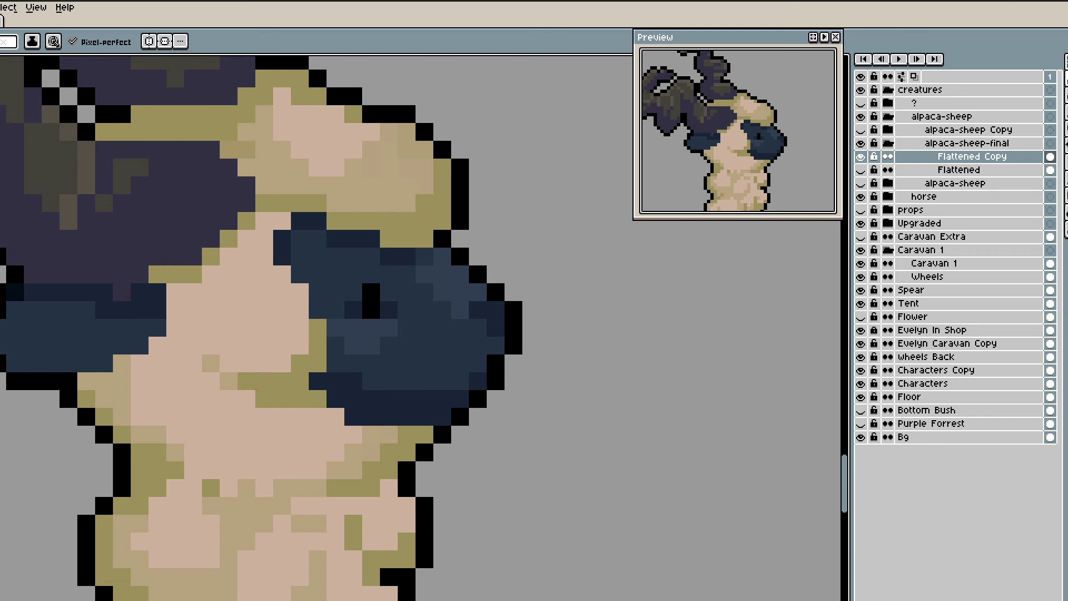
scroll(235, 367, up, 1)
key(alt)
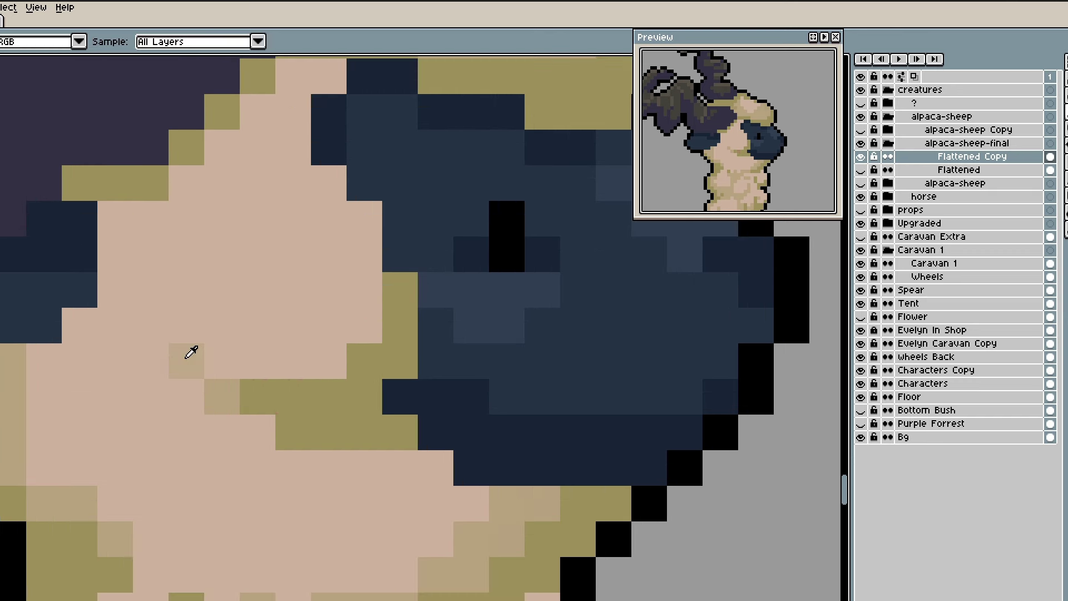
scroll(284, 367, down, 3)
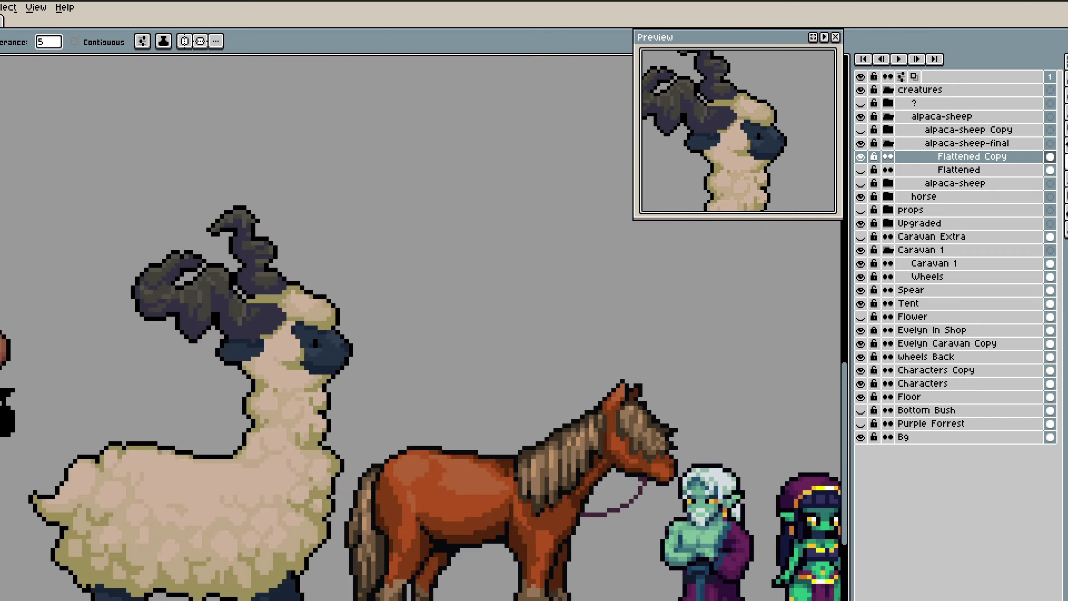
scroll(513, 410, up, 3)
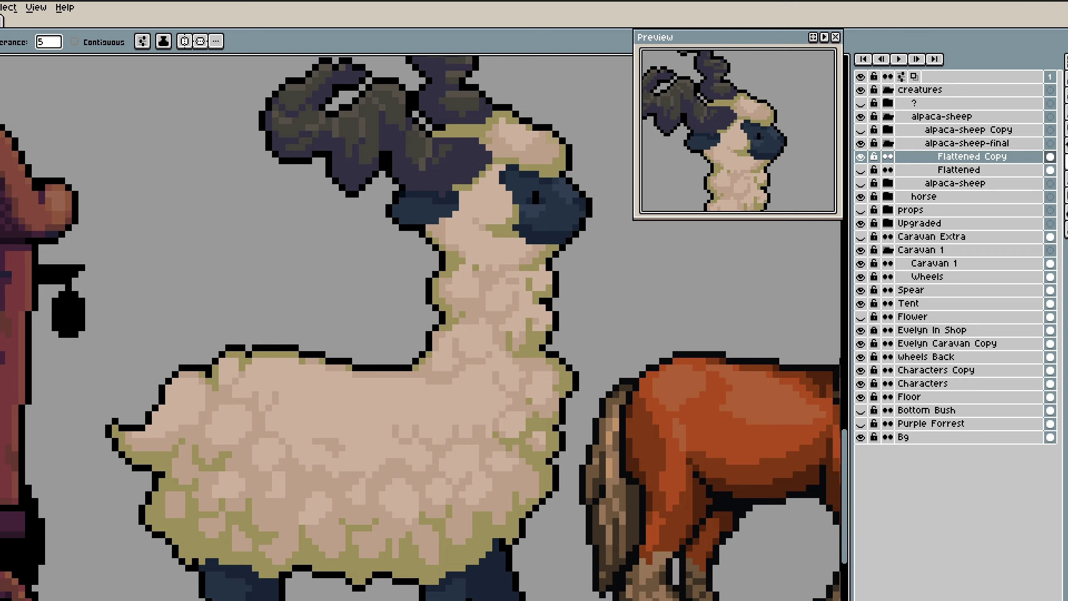
scroll(416, 587, down, 3)
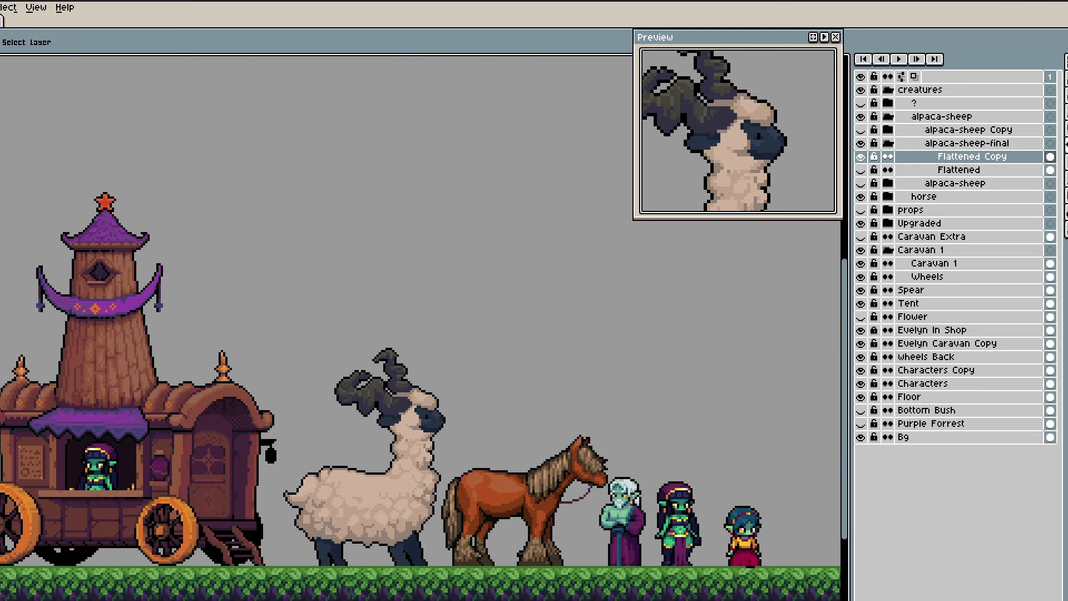
- Recolour the horns in charcoal greys and the face patch in a greyer slate blue
scroll(349, 547, up, 5)
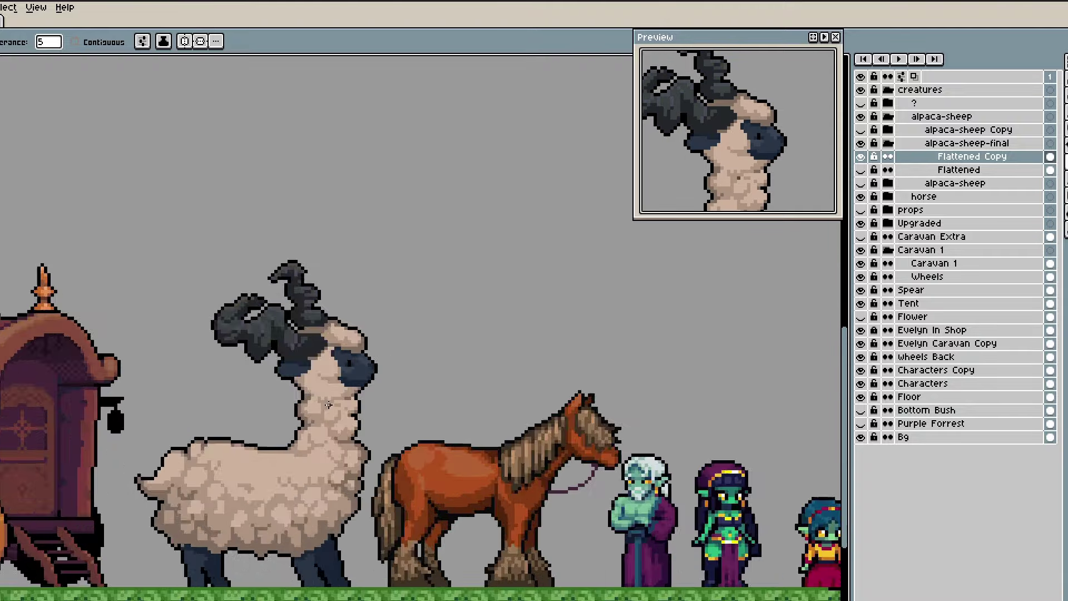
key(b)
scroll(357, 308, down, 3)
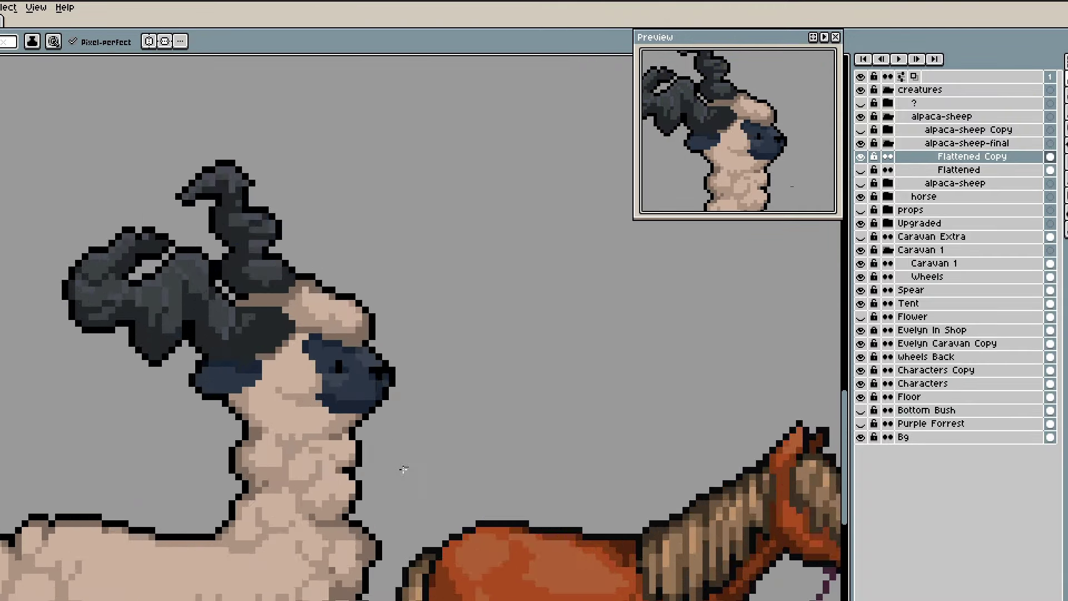
scroll(390, 389, up, 2)
scroll(415, 439, down, 4)
scroll(415, 438, up, 2)
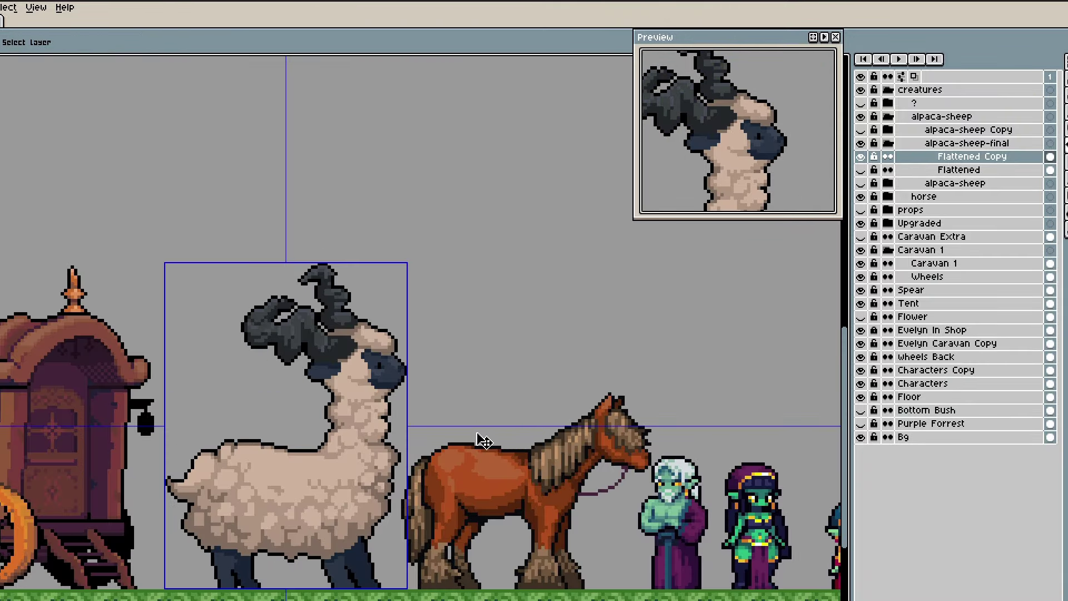
scroll(414, 437, down, 2)
scroll(414, 428, up, 4)
scroll(456, 420, up, 2)
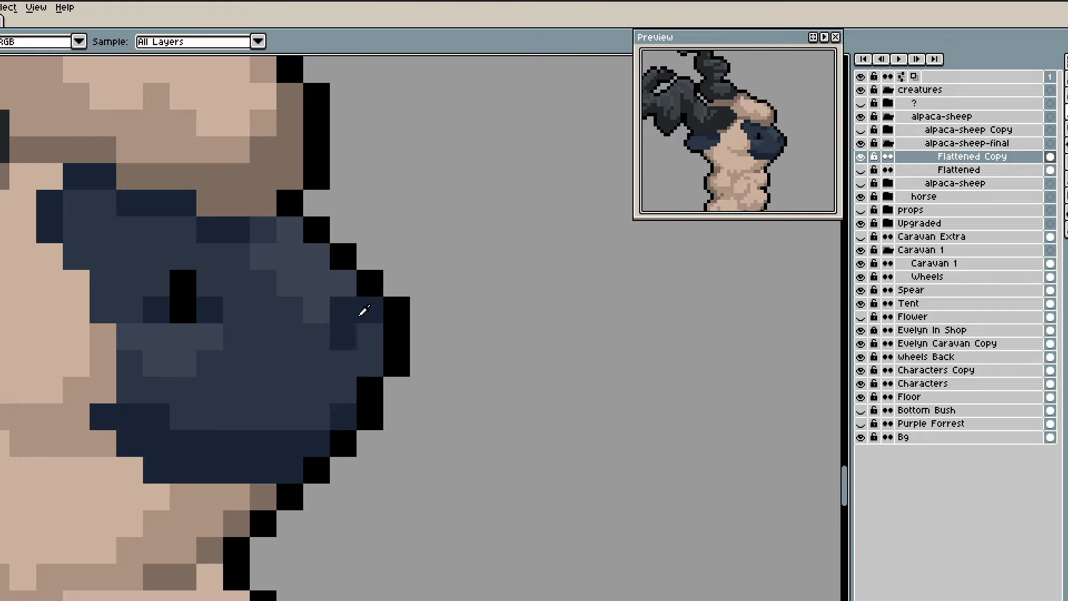
scroll(381, 302, down, 3)
scroll(317, 380, up, 3)
- Erase stray outline pixels around the rear horn's curls to open up its gaps
key(e)
drag(299, 379, 281, 361)
drag(263, 325, 262, 306)
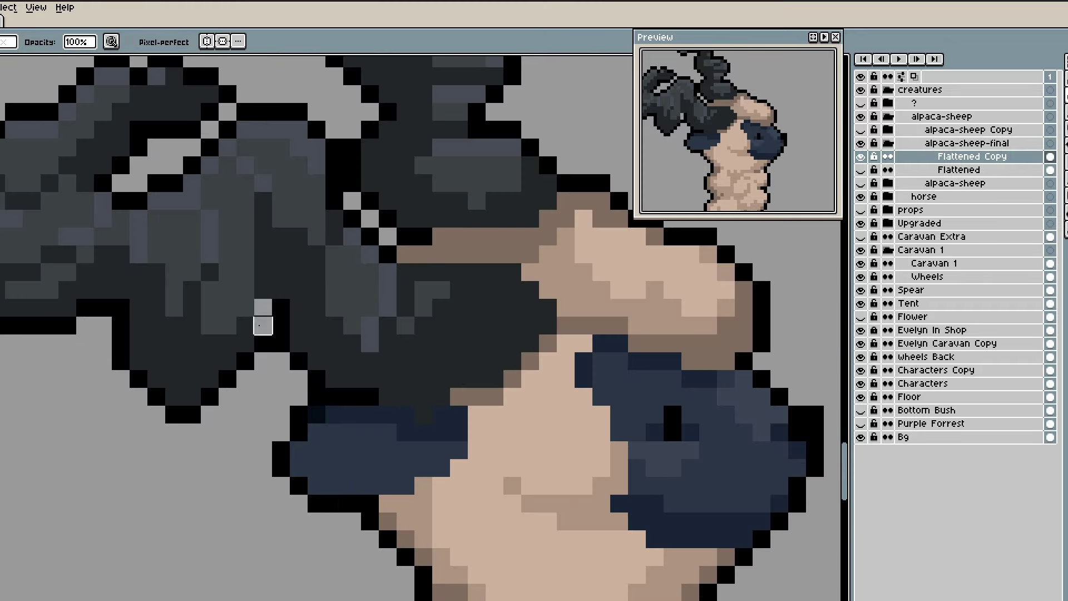
scroll(333, 278, up, 2)
drag(258, 194, 334, 193)
scroll(389, 278, up, 2)
drag(438, 321, 518, 401)
scroll(275, 222, down, 3)
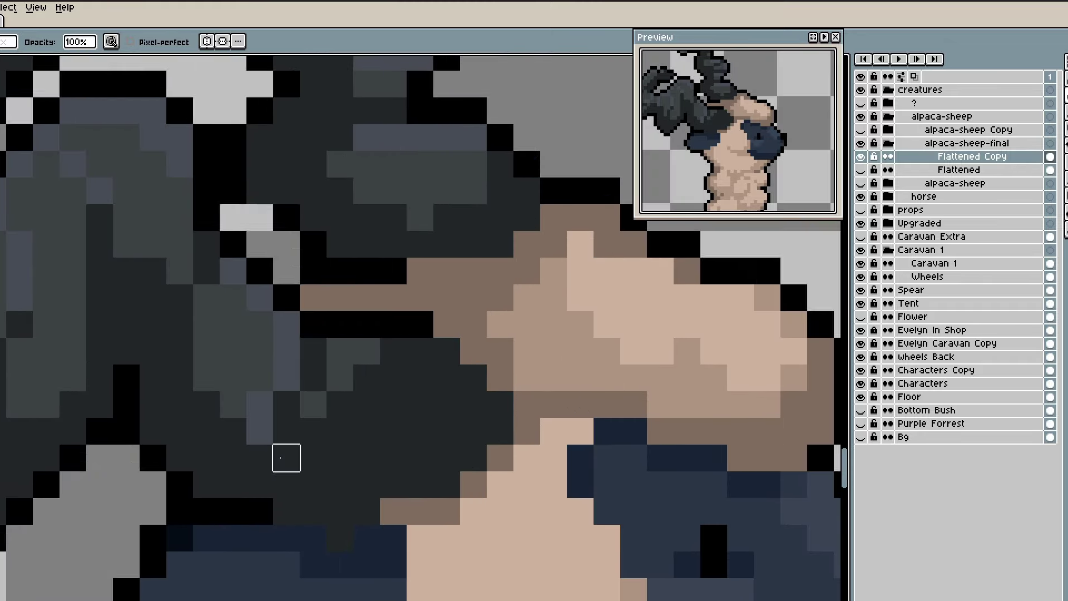
- Redraw the rear horn's curled tip and inner outline so a wider gap separates the tip from the loop below
scroll(383, 334, up, 2)
mouse_move(390, 307)
mouse_down()
mouse_move(429, 369)
mouse_move(465, 587)
mouse_up()
drag(364, 398, 441, 229)
drag(371, 338, 372, 374)
key(e)
drag(388, 340, 388, 374)
key(b)
mouse_move(265, 356)
mouse_down()
mouse_move(303, 328)
mouse_move(353, 356)
mouse_up()
key(e)
drag(371, 340, 264, 338)
key(b)
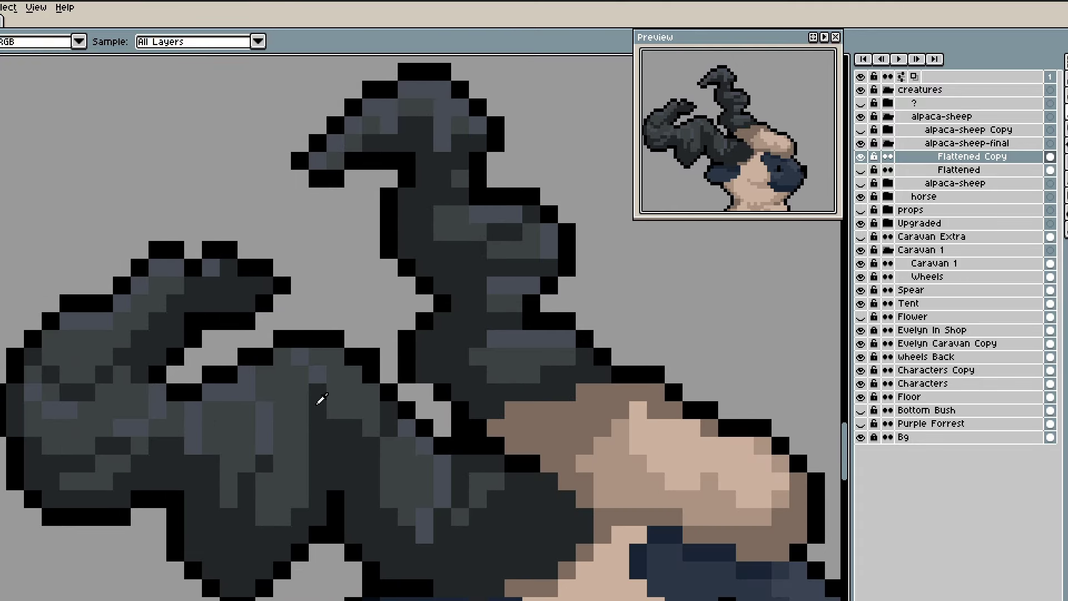
- Repaint the rear horn's grey shading and cut a deeper notch between its two curls
alt+click(317, 402)
drag(335, 392, 336, 411)
drag(318, 392, 318, 479)
click(281, 359)
drag(389, 428, 371, 464)
mouse_move(234, 381)
mouse_down()
mouse_move(272, 323)
mouse_move(267, 386)
mouse_up()
alt+click(272, 322)
key(e)
drag(249, 315, 266, 351)
key(b)
drag(216, 451, 278, 452)
scroll(275, 457, down, 2)
scroll(303, 410, up, 2)
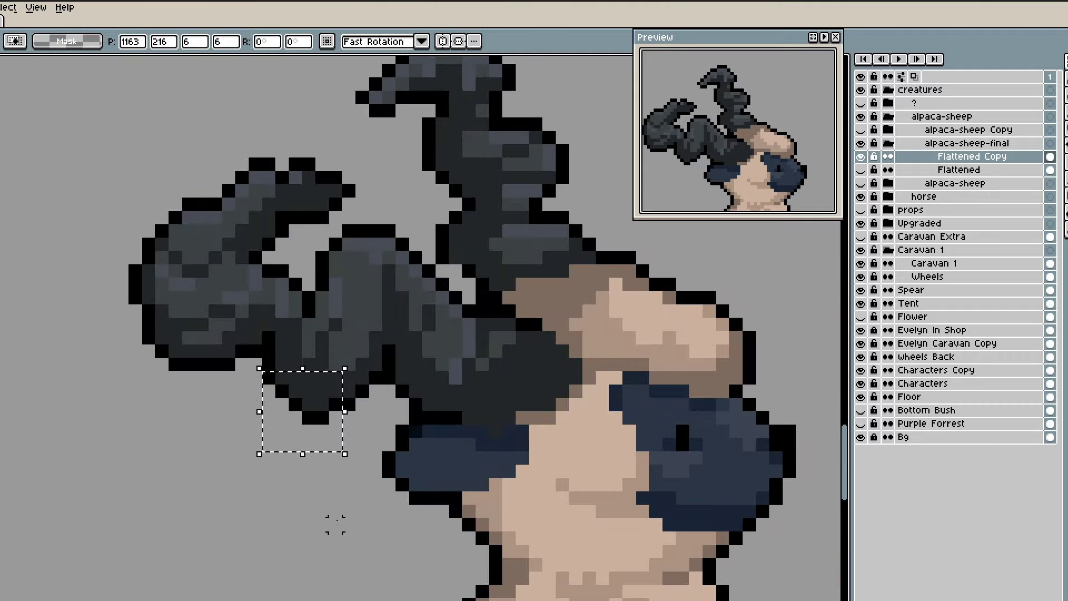
- Reshape the lower bend of the rear horn and redraw its outline and shading toward the ear
scroll(334, 412, down, 1)
scroll(409, 397, up, 1)
key(b)
drag(400, 371, 453, 442)
key(e)
drag(445, 460, 417, 427)
key(b)
drag(400, 300, 400, 389)
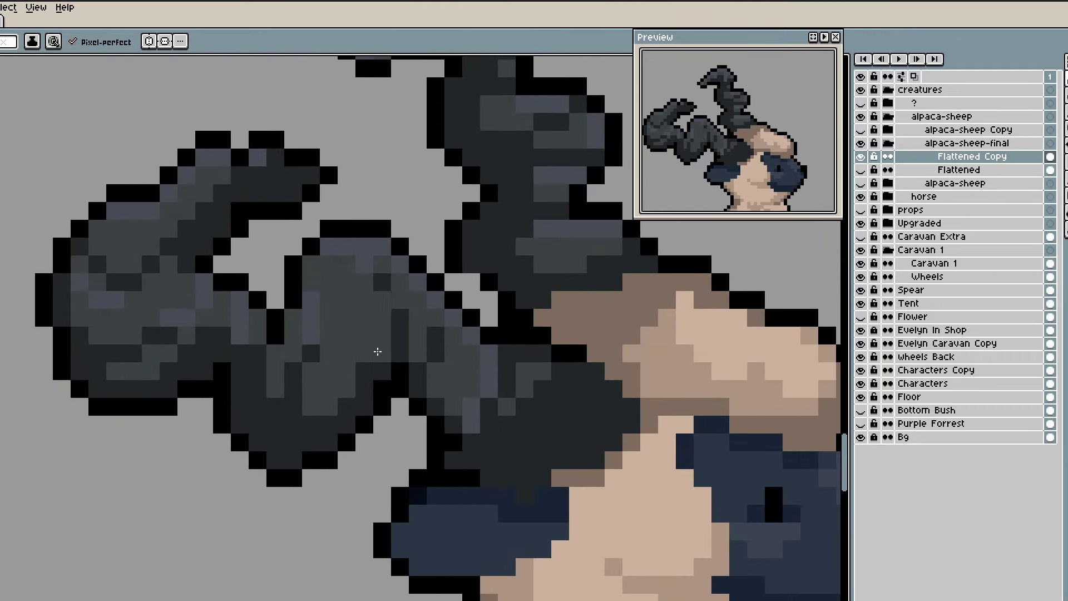
- Remove the front horn and rebuild the crown of the head with brown wool and a black outline
drag(471, 353, 595, 390)
scroll(740, 109, down, 1)
drag(396, 385, 290, 497)
key(e)
scroll(525, 457, down, 1)
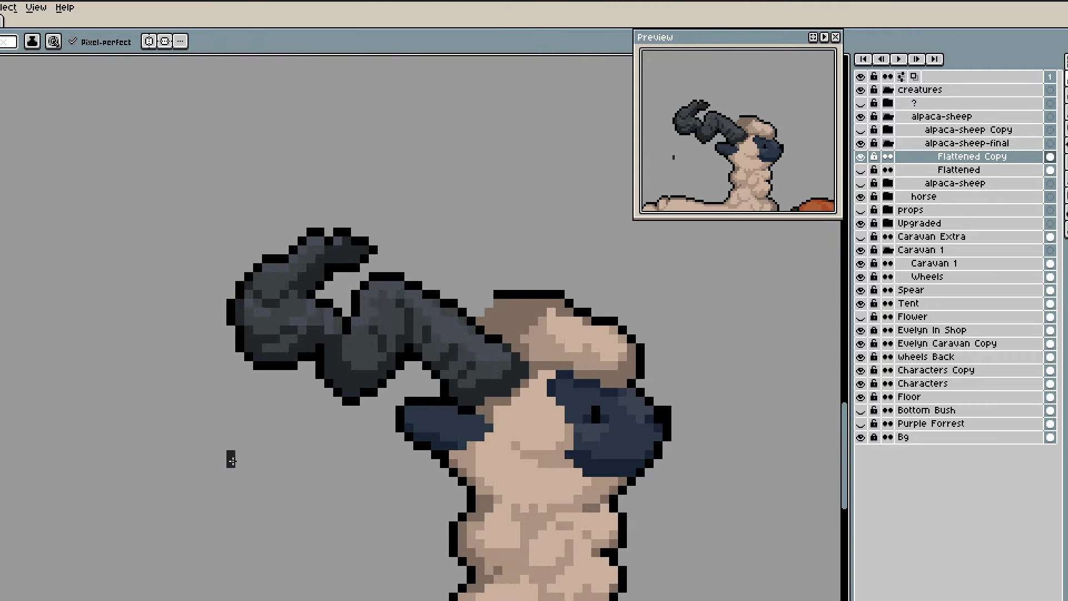
- Remove the rear horn and round off the back of the head, keeping three grey colour swatches beside the sprite
scroll(739, 161, down, 1)
scroll(740, 161, up, 1)
drag(739, 219, 739, 286)
key(b)
drag(437, 368, 402, 380)
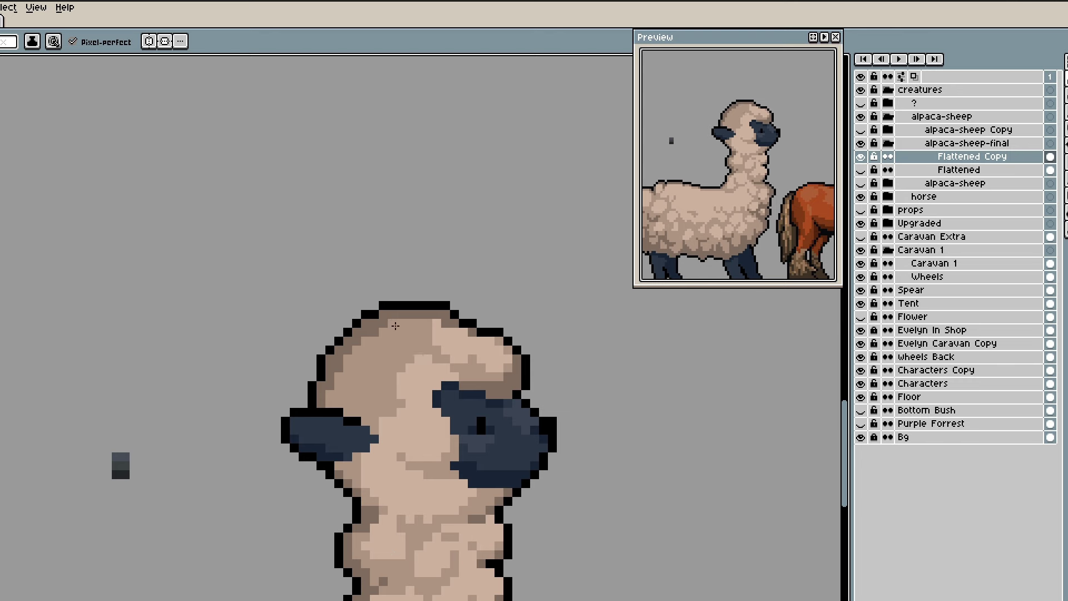
- Add a new layer and draw a curved horn silhouette in the darkest grey sweeping back from the head
scroll(456, 322, down, 1)
key(shift+n)
scroll(216, 428, up, 1)
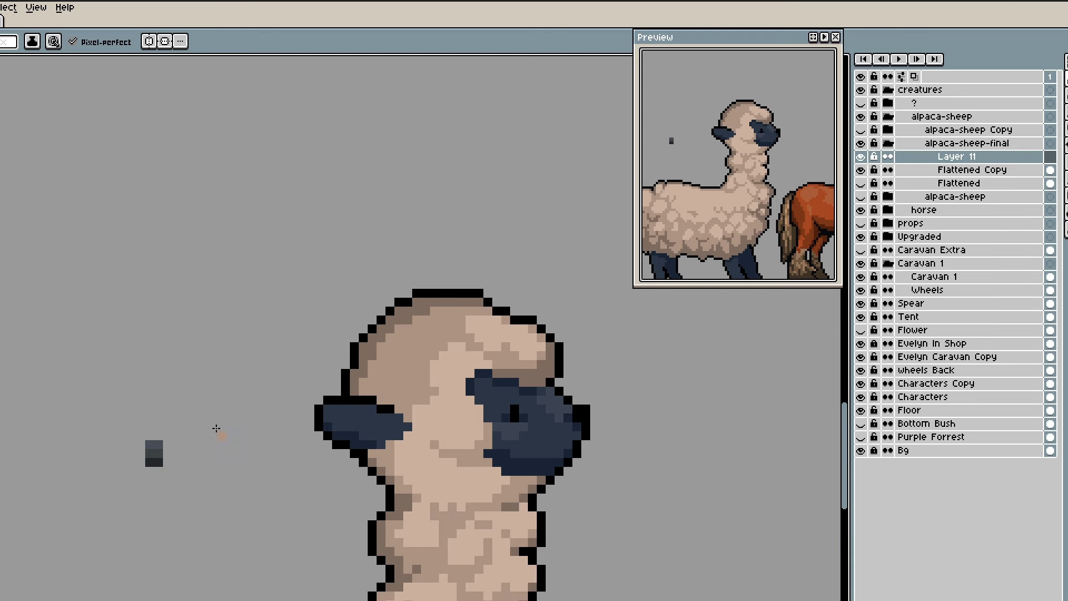
mouse_move(369, 346)
mouse_down()
mouse_move(341, 334)
mouse_move(397, 345)
mouse_move(315, 323)
mouse_move(246, 329)
mouse_move(228, 272)
mouse_up()
click(178, 248)
scroll(247, 300, up, 1)
key(minus)
key(minus)
drag(274, 245, 245, 244)
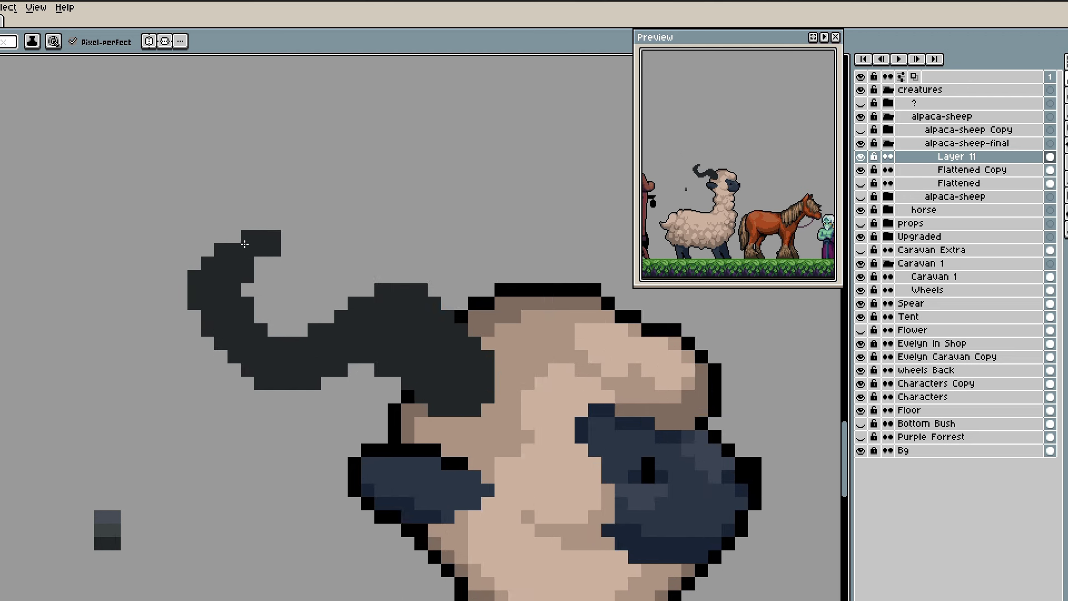
- Shade the curved horn with the middle grey and add highlights in the lightest grey swatch colour
drag(327, 357, 301, 370)
drag(273, 236, 206, 303)
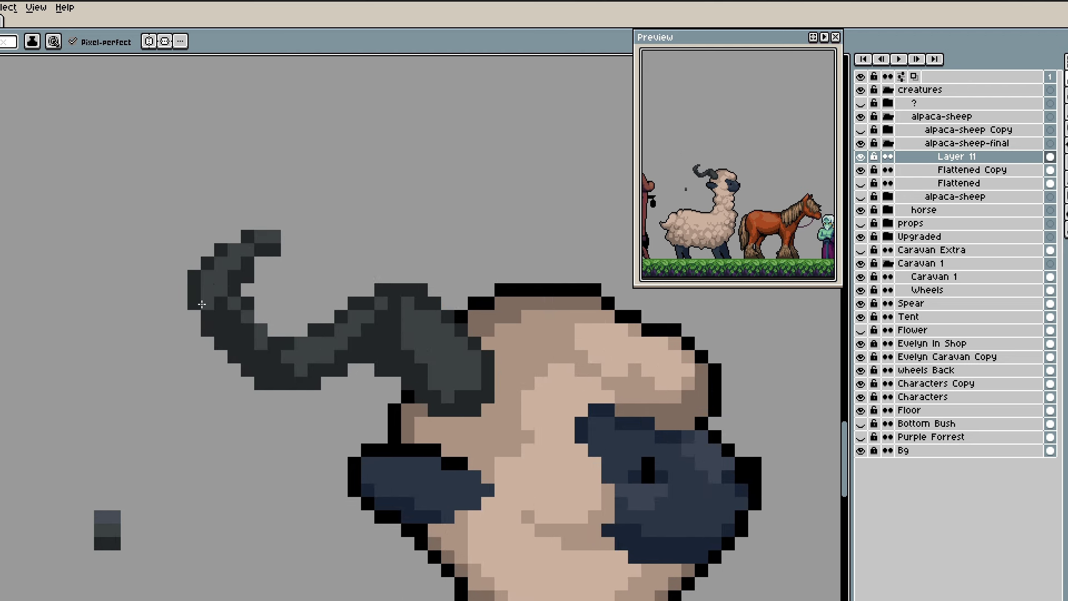
alt+click(107, 517)
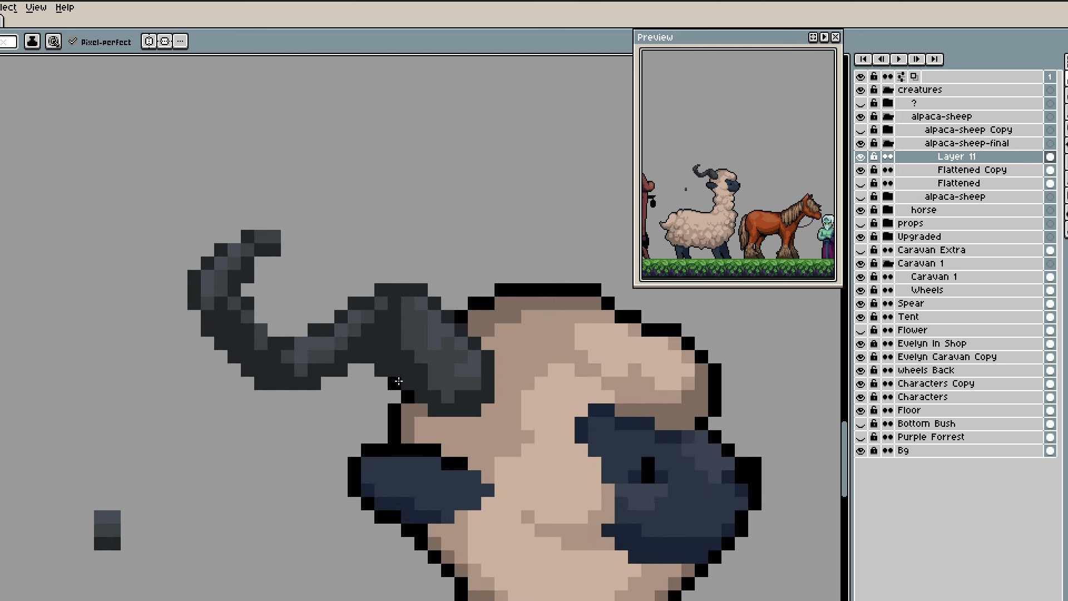
- Outline the curved horn in black and add a second dark horn behind it
drag(218, 234, 194, 263)
key(e)
key(b)
mouse_move(181, 276)
mouse_down()
mouse_move(207, 356)
mouse_move(380, 357)
mouse_up()
key(e)
click(380, 371)
key(b)
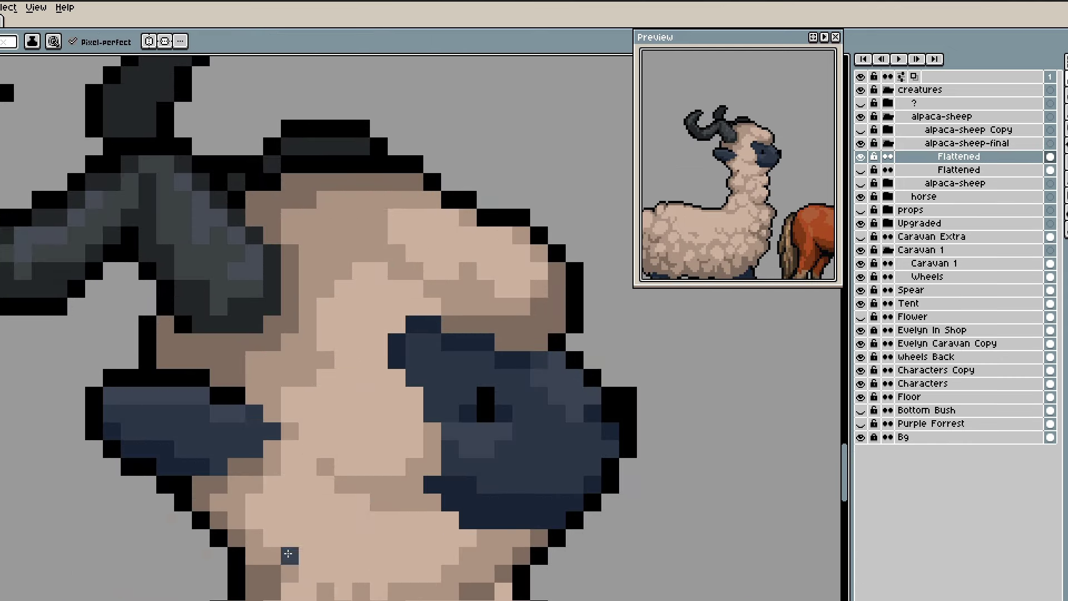
- Reshape the alpaca's tail tip and its black outline into a blunter end
scroll(318, 433, up, 1)
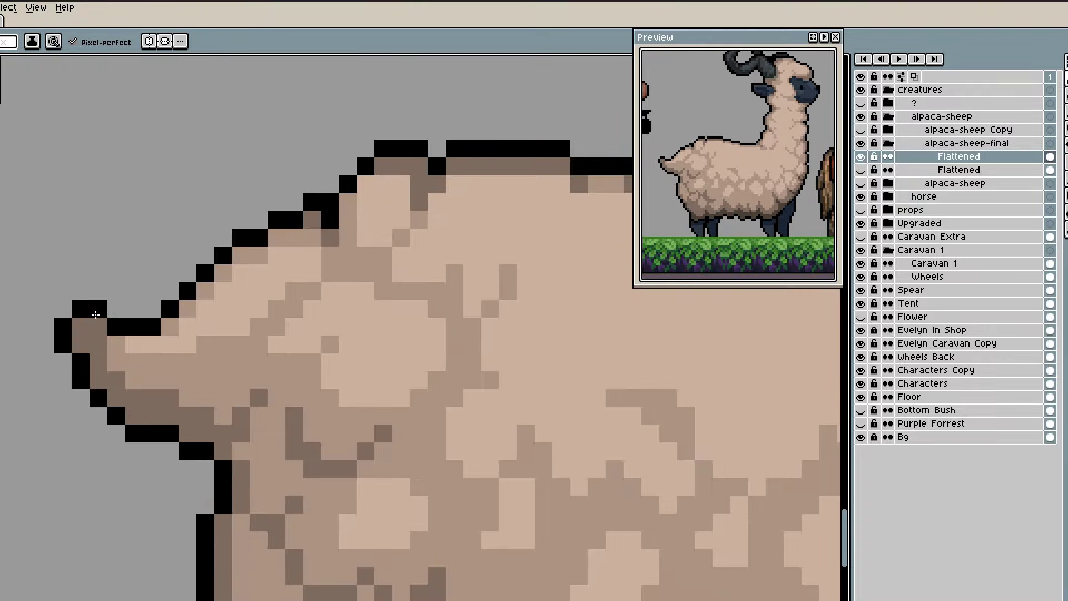
mouse_move(336, 401)
mouse_down()
mouse_move(376, 440)
mouse_move(368, 438)
mouse_up()
drag(135, 350, 136, 400)
scroll(260, 372, down, 4)
scroll(247, 314, up, 3)
- Select the wool bump above the rump and shift it two pixels toward the neck
key(m)
drag(204, 253, 310, 347)
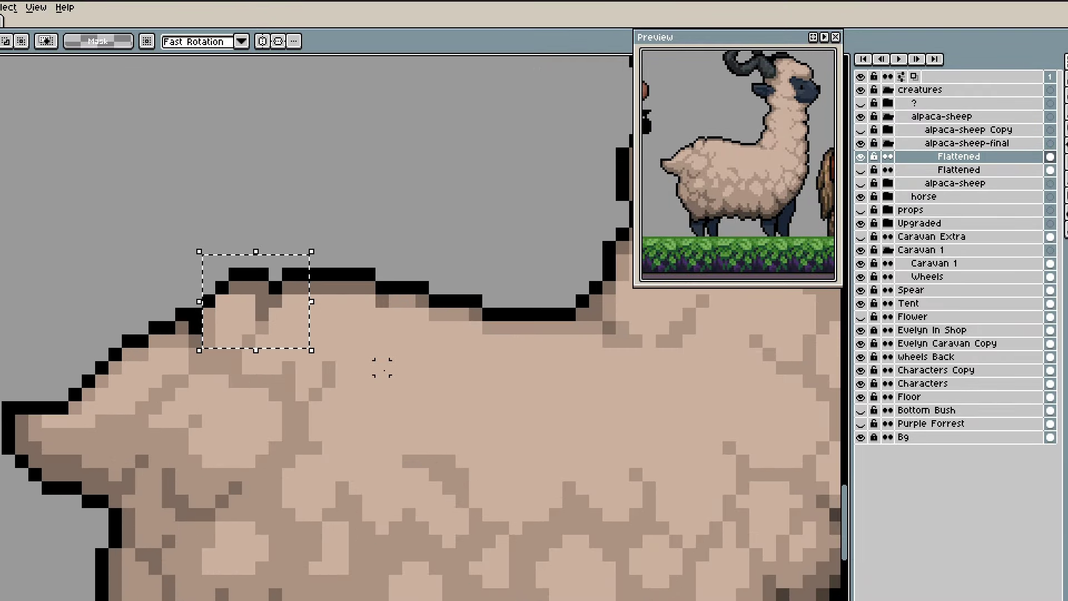
key(Right)
key(Right)
drag(209, 301, 217, 303)
scroll(220, 320, down, 3)
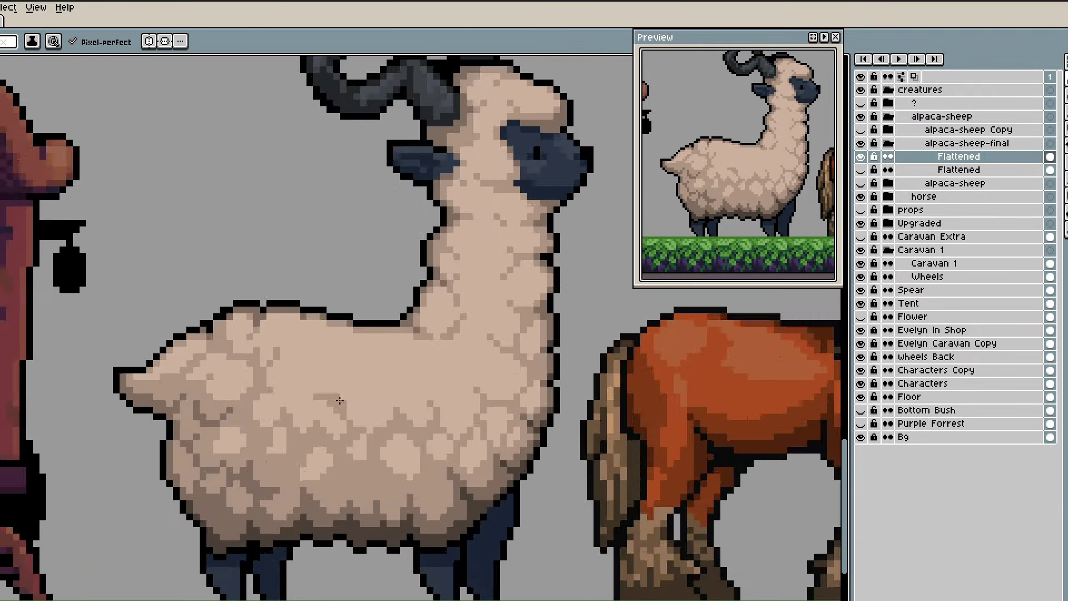
- Simplify the wool shading across the upper back and haunch, clearing the stray mid-tone strokes from the middle of the body
scroll(197, 276, up, 3)
scroll(197, 275, down, 3)
scroll(322, 317, up, 3)
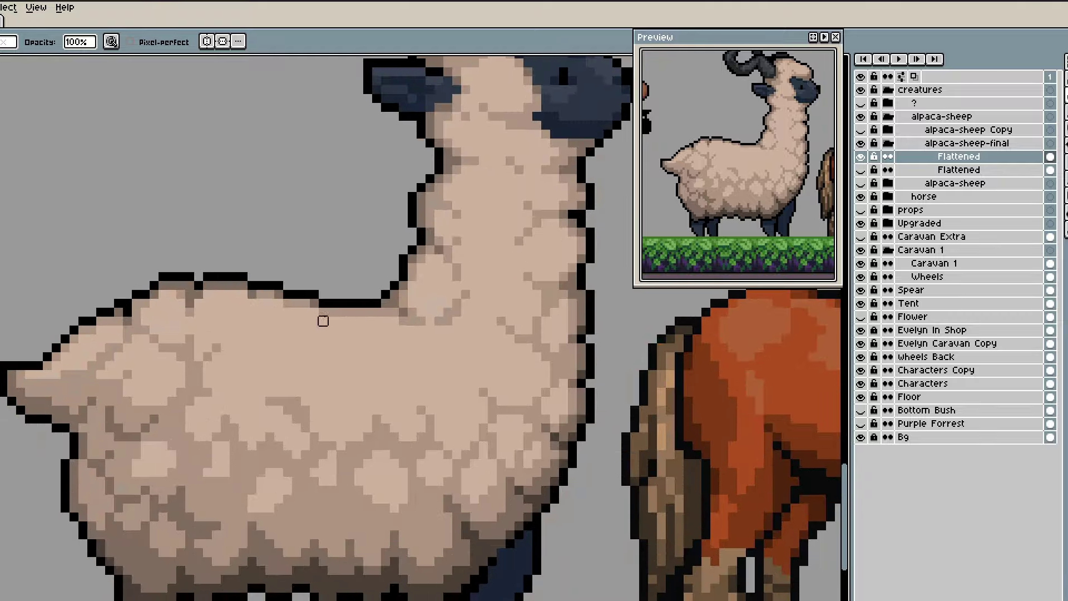
scroll(386, 421, down, 1)
scroll(386, 421, up, 3)
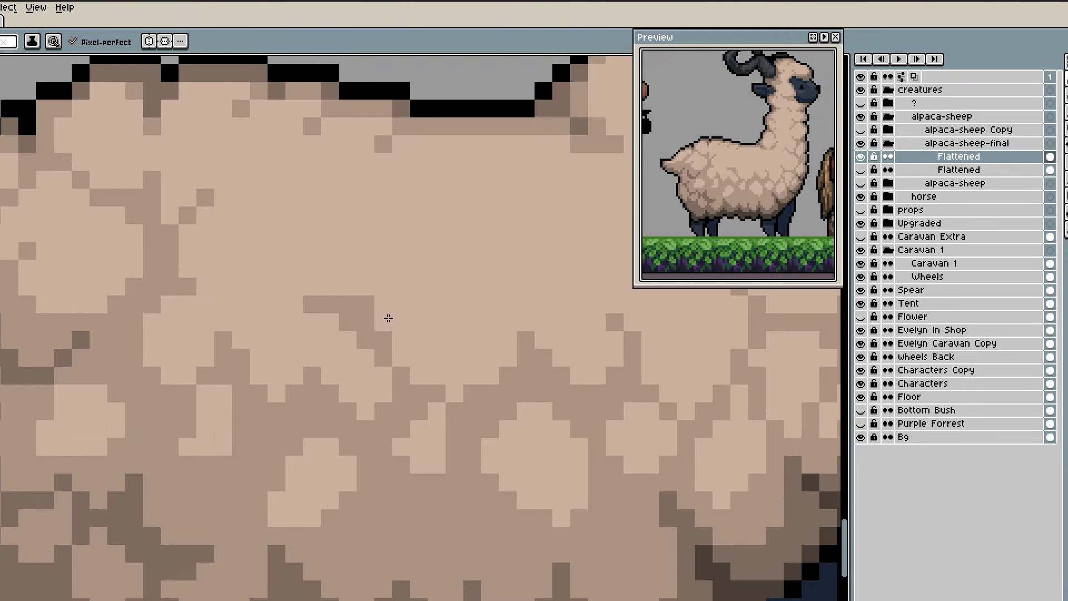
scroll(412, 410, down, 2)
scroll(384, 402, up, 2)
scroll(383, 402, down, 2)
scroll(262, 275, up, 2)
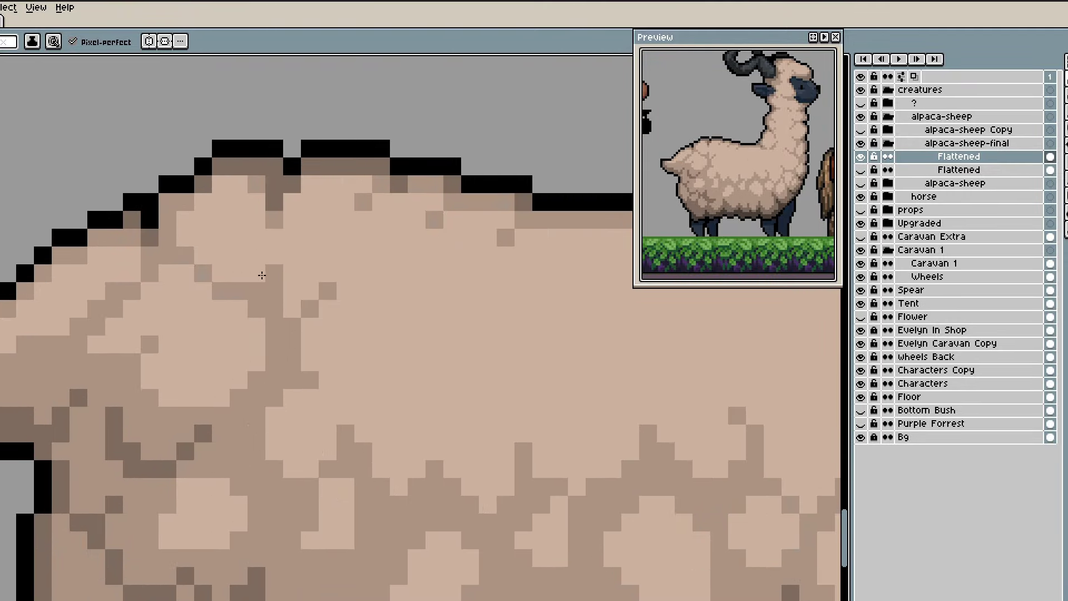
- Draw darker brown creases between the wool clumps on the haunch below the tail
scroll(364, 331, down, 3)
scroll(273, 385, up, 2)
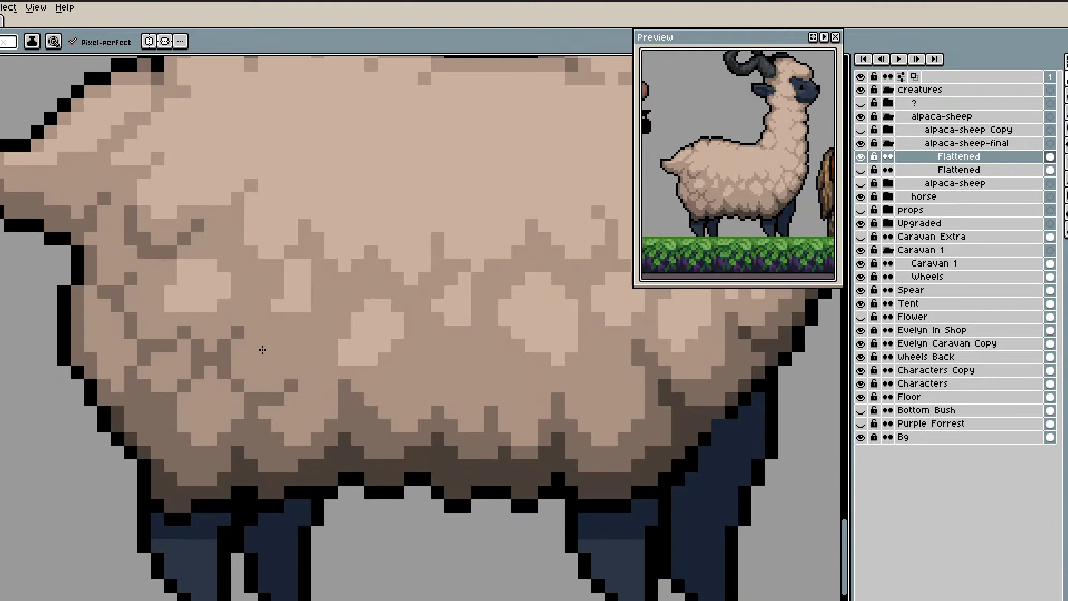
scroll(262, 350, down, 1)
scroll(243, 374, up, 1)
drag(243, 374, 264, 362)
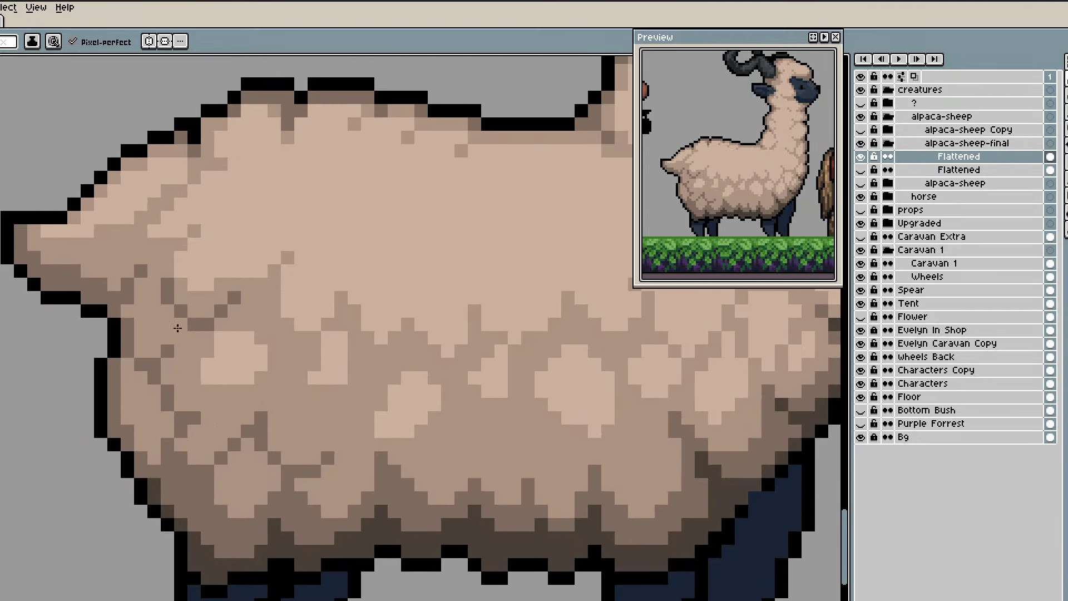
alt+click(123, 456)
key(b)
- Add small darker brown crease marks between the light wool clumps along the middle and front of the flank
scroll(128, 450, down, 2)
scroll(355, 410, up, 3)
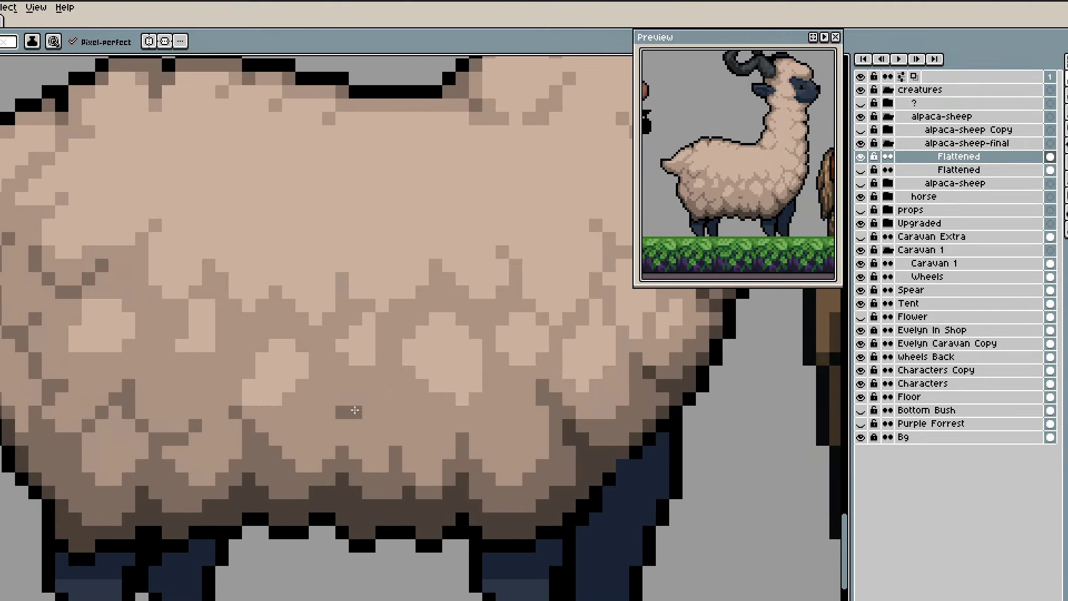
scroll(431, 474, down, 2)
scroll(293, 357, up, 2)
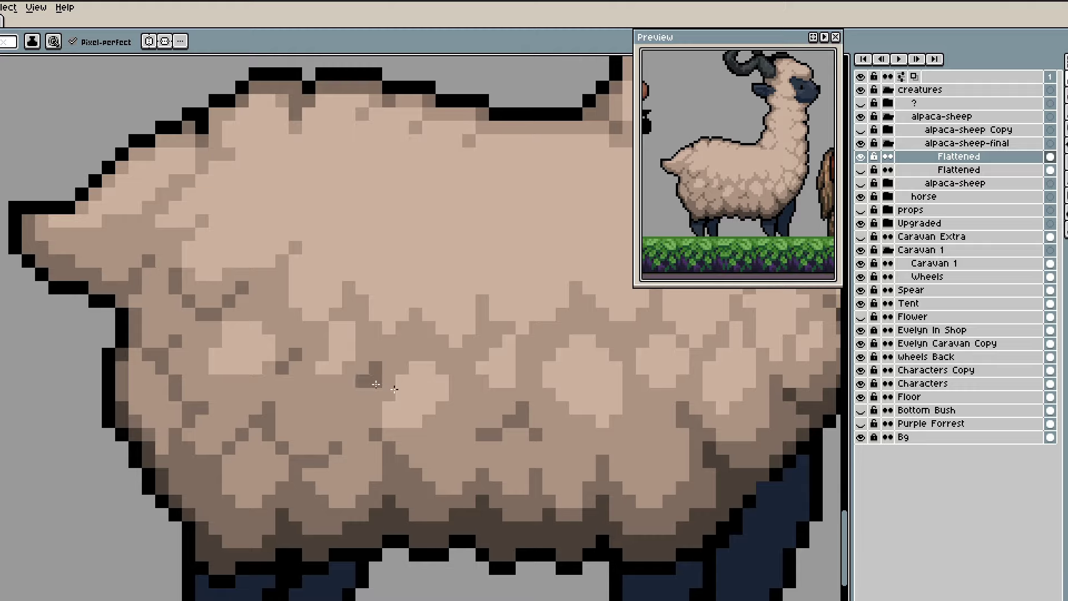
scroll(394, 388, right, 3)
alt+click(578, 392)
drag(578, 392, 475, 388)
drag(477, 482, 520, 484)
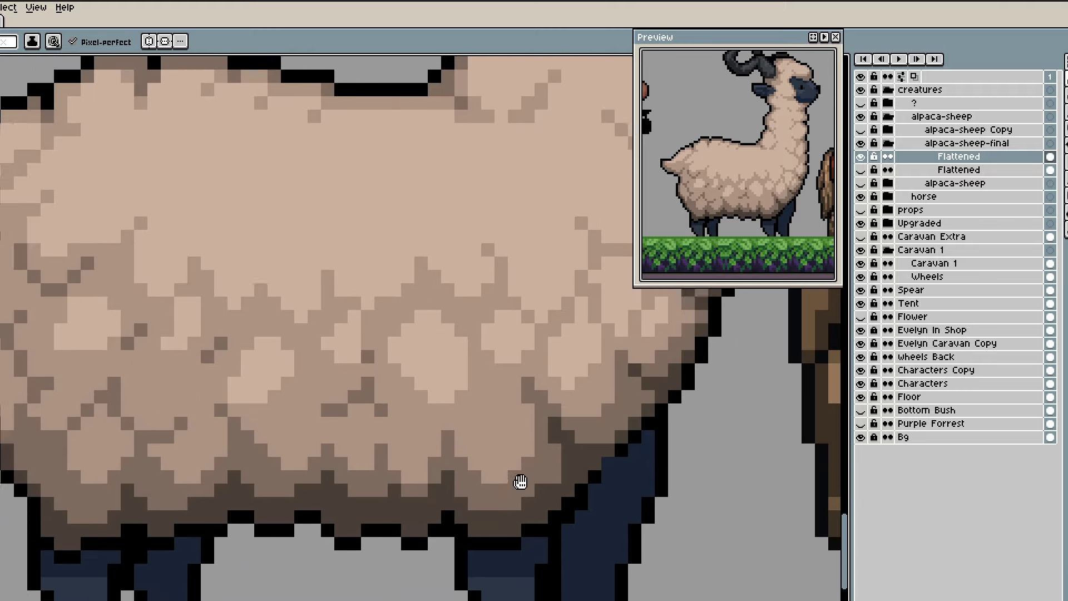
- Shade the haunch's rear edge beneath the tail with darker browns along the black outline
scroll(519, 484, down, 2)
scroll(332, 384, up, 3)
scroll(232, 381, down, 3)
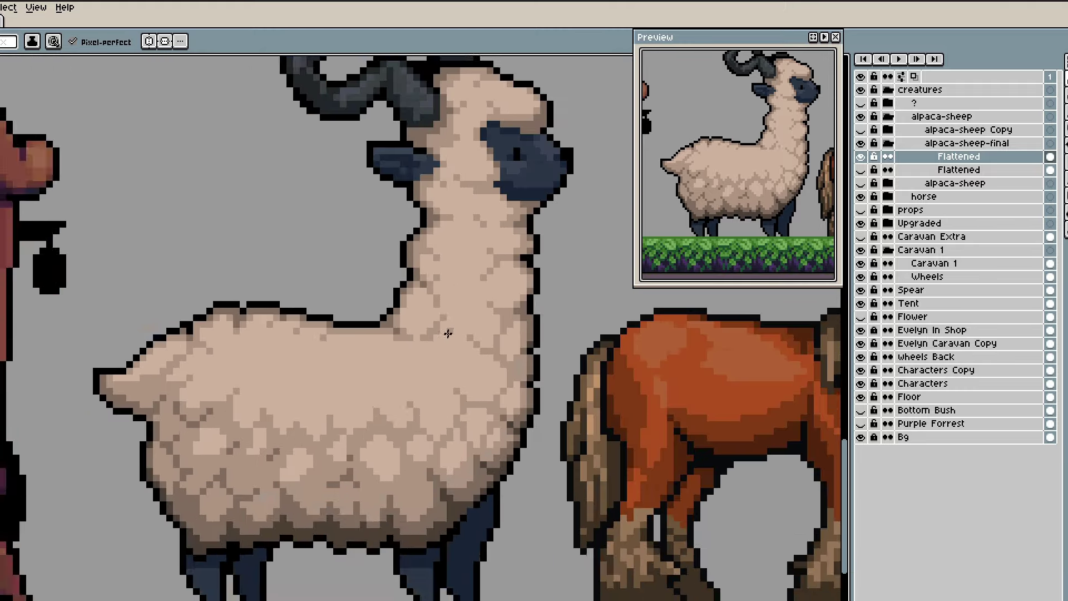
scroll(456, 357, up, 3)
scroll(456, 356, down, 3)
scroll(456, 357, up, 2)
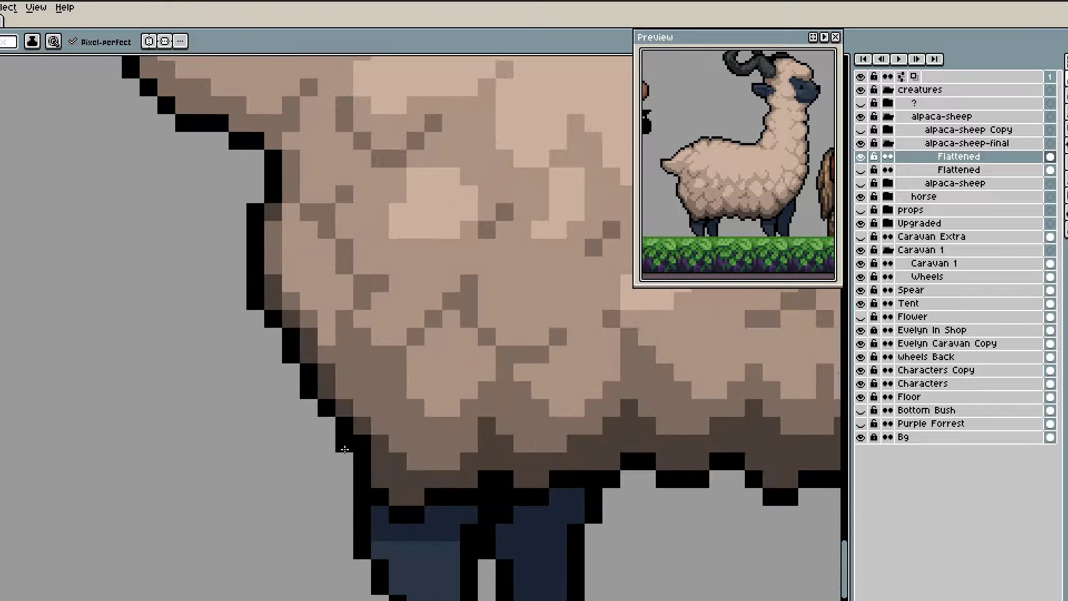
scroll(465, 503, down, 4)
scroll(465, 503, up, 4)
scroll(501, 495, down, 3)
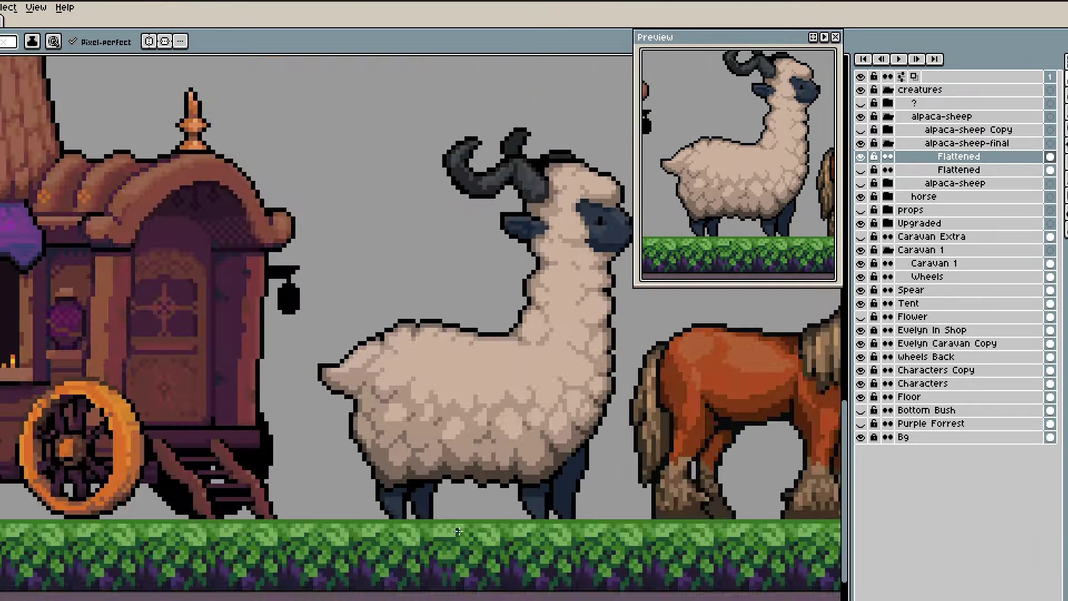
- Deepen the darkest brown shadow at the belly's rear corner and in the lower chest creases
scroll(524, 488, up, 2)
scroll(524, 488, up, 3)
key(i)
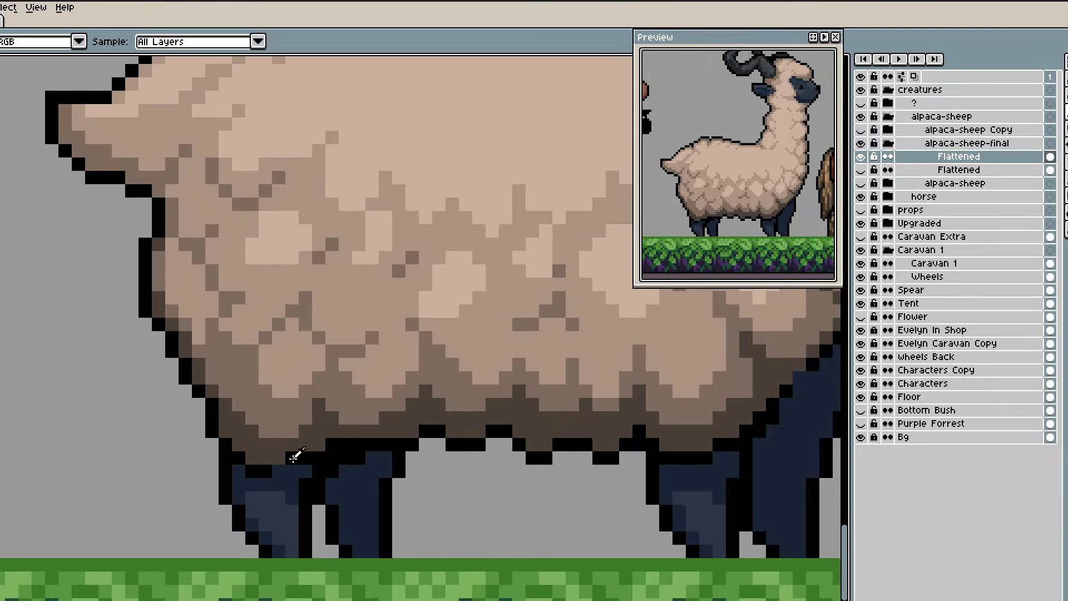
scroll(347, 496, down, 3)
scroll(495, 416, up, 3)
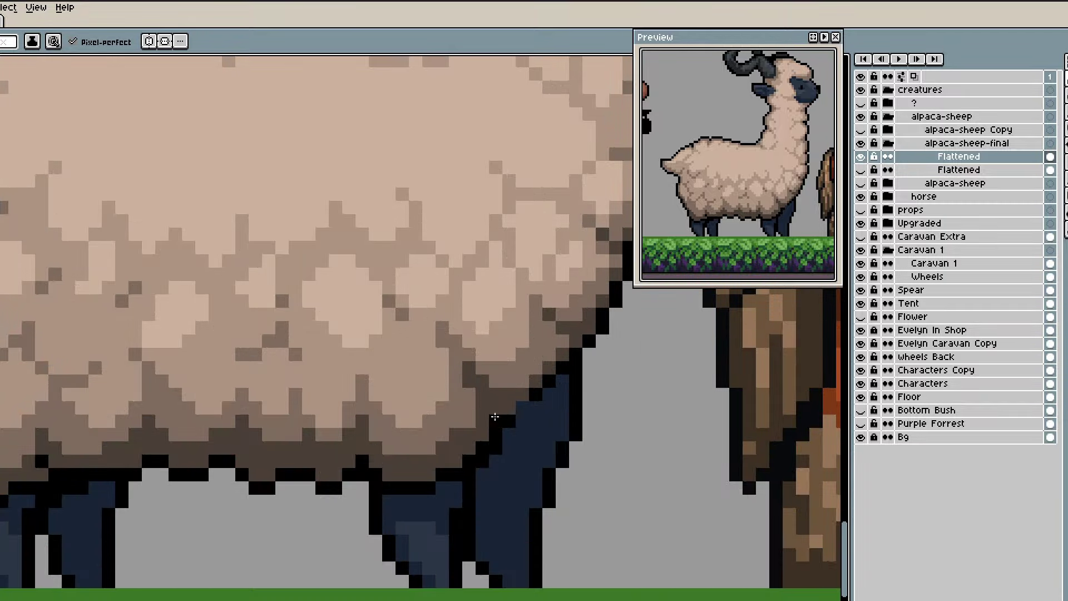
scroll(528, 414, down, 3)
scroll(341, 428, up, 4)
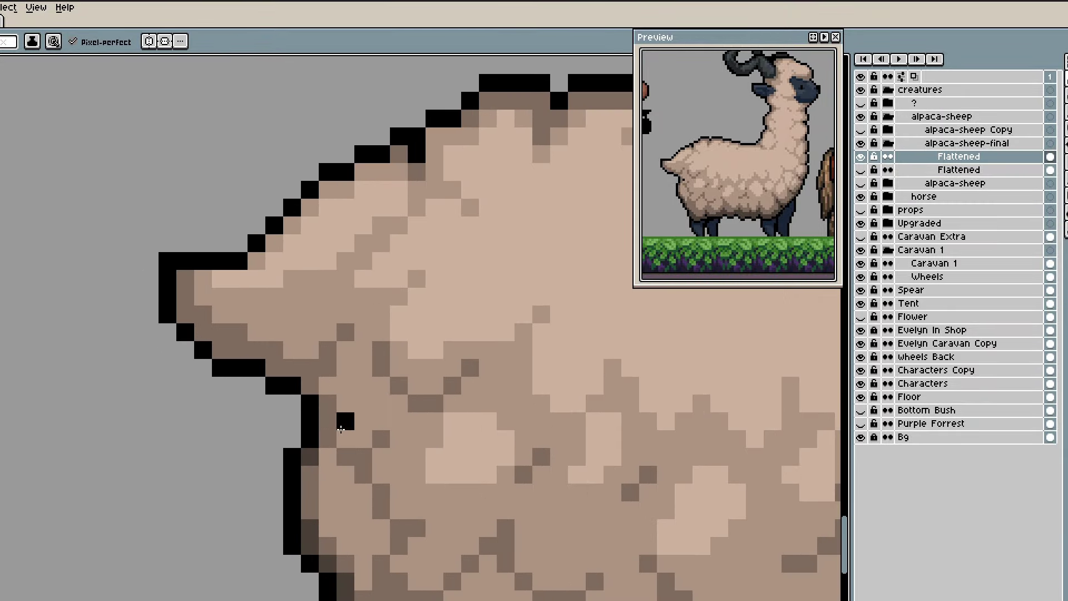
- Place dark brown pixels in the wool creases along the front edge of the chest, beside the outline
scroll(355, 344, down, 3)
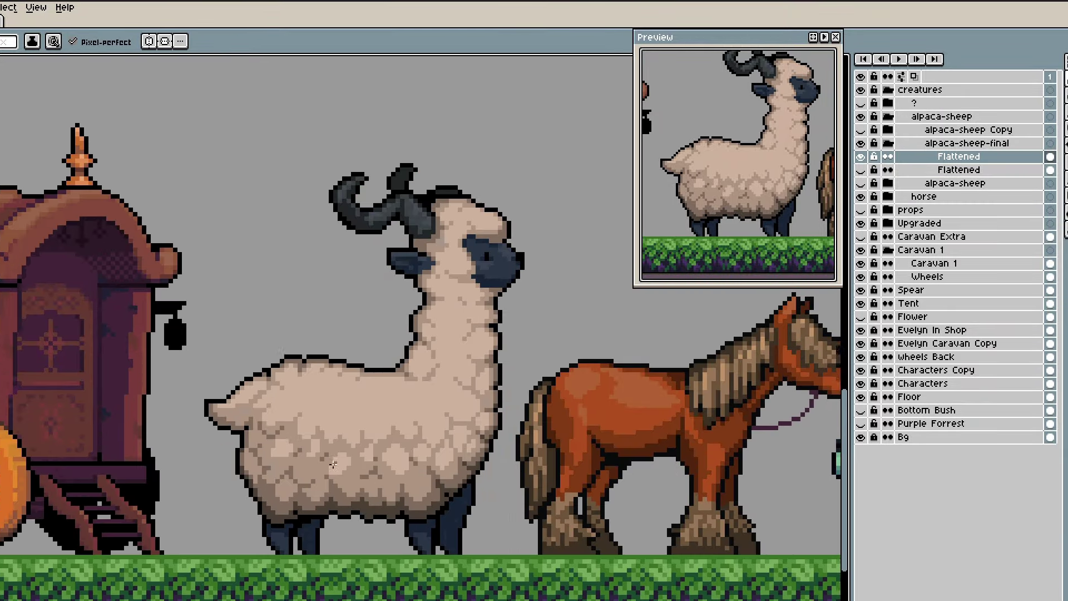
scroll(356, 421, up, 3)
key(i)
scroll(346, 489, down, 3)
scroll(414, 457, up, 3)
key(b)
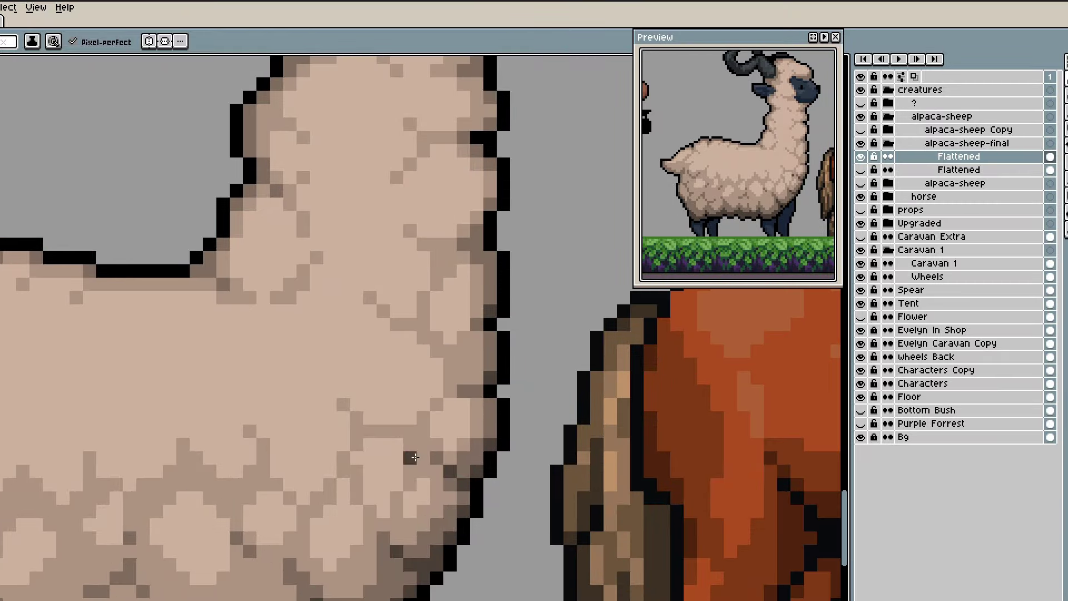
scroll(477, 385, up, 1)
scroll(472, 369, down, 4)
scroll(427, 338, up, 4)
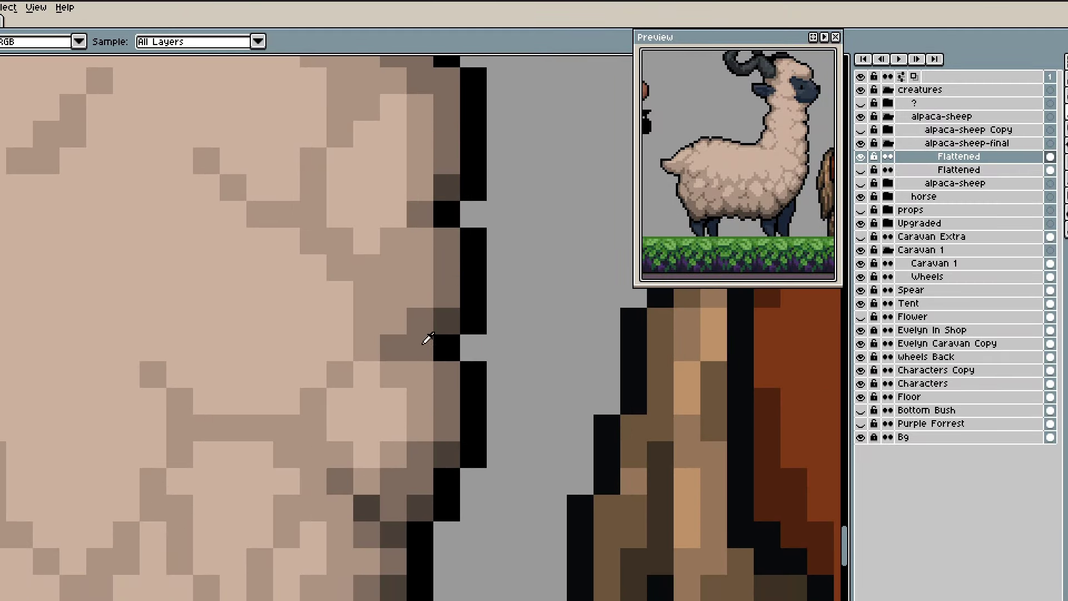
- Darken the outline notches and wool creases along the throat and the back of the neck behind the ear
scroll(450, 384, down, 3)
scroll(520, 385, up, 3)
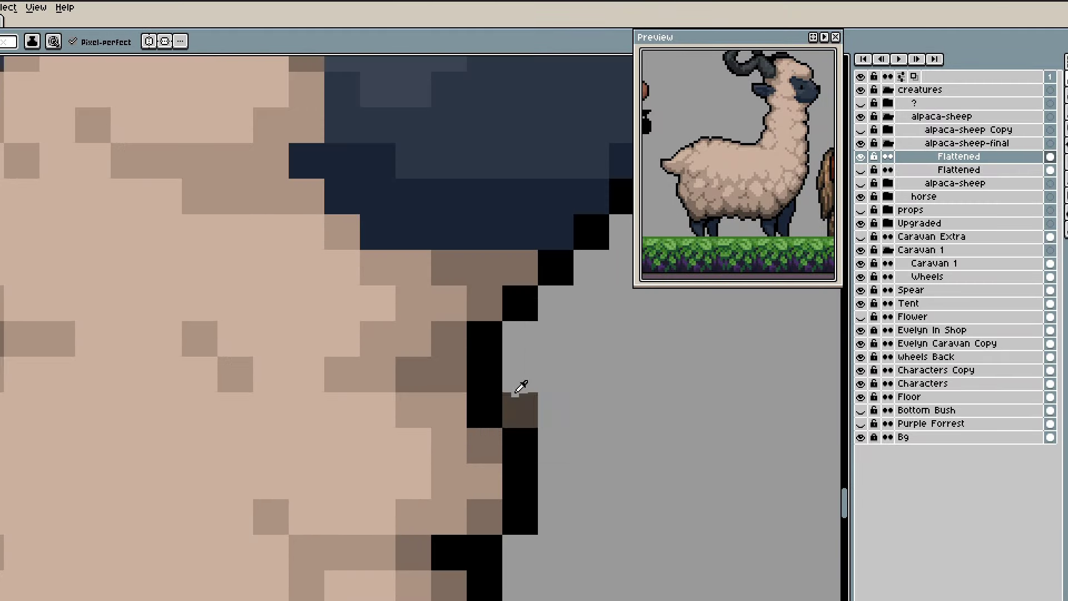
drag(471, 218, 421, 600)
scroll(456, 289, down, 4)
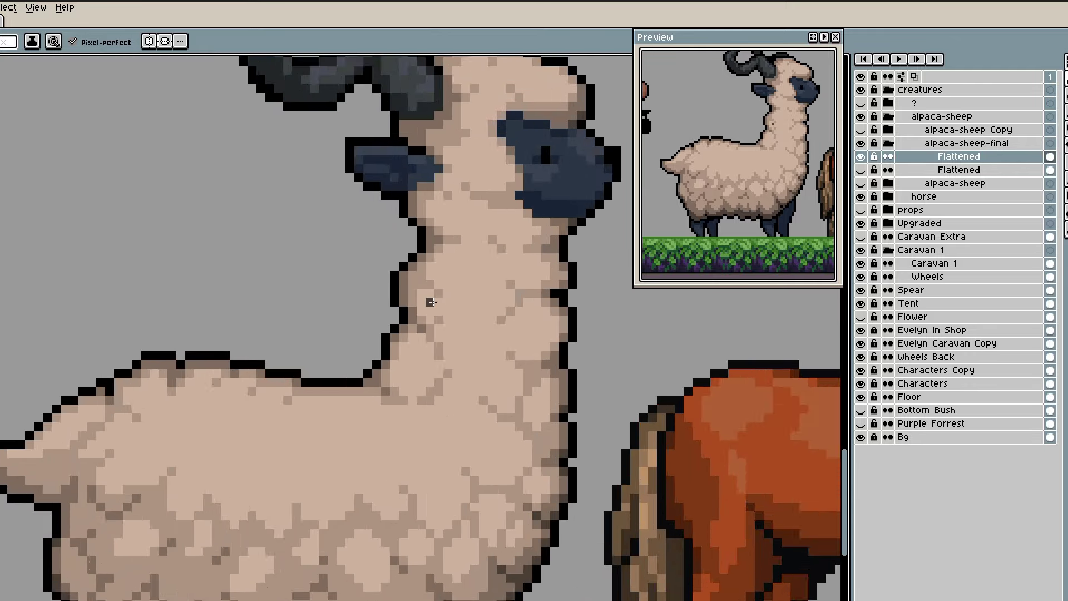
scroll(439, 323, up, 2)
scroll(430, 335, up, 1)
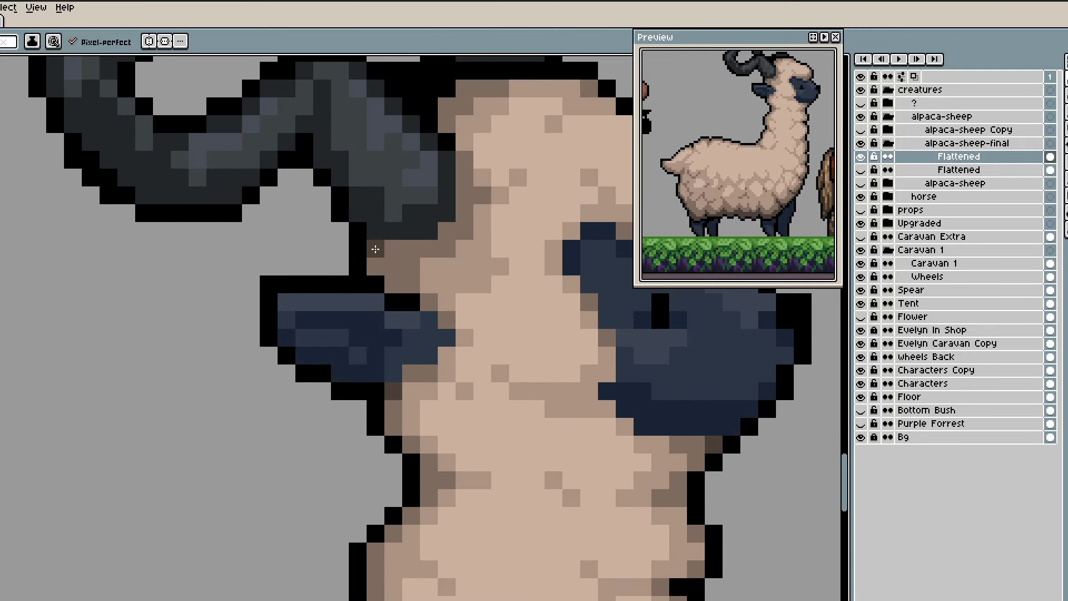
drag(388, 559, 420, 423)
scroll(417, 356, down, 2)
drag(431, 476, 420, 381)
scroll(418, 382, down, 2)
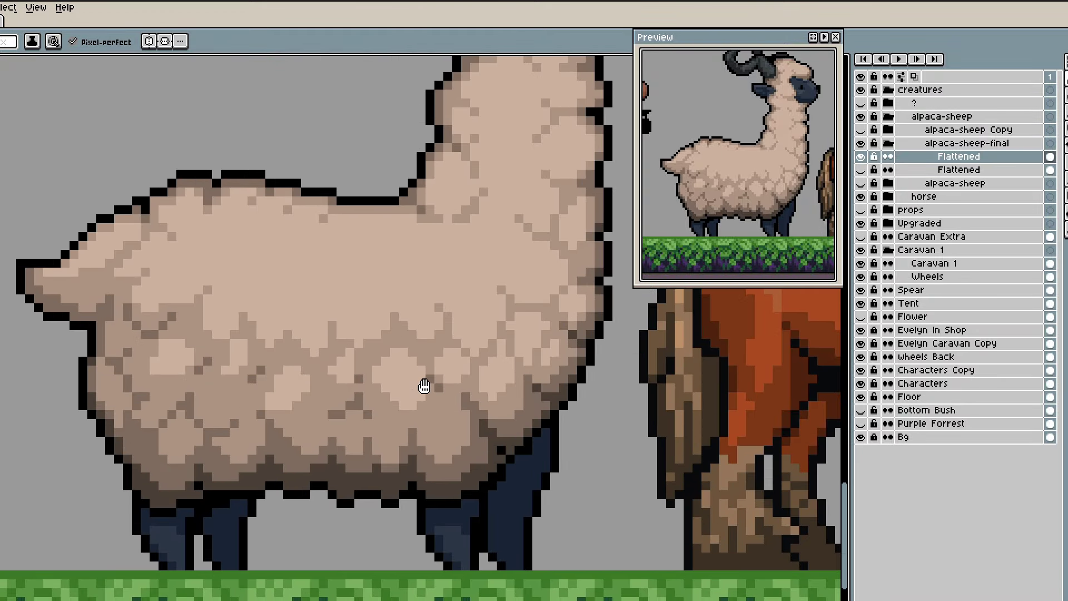
- Separate the chest wool from the belly wool above the front legs with black pixels and a notch in the outline
scroll(424, 387, up, 2)
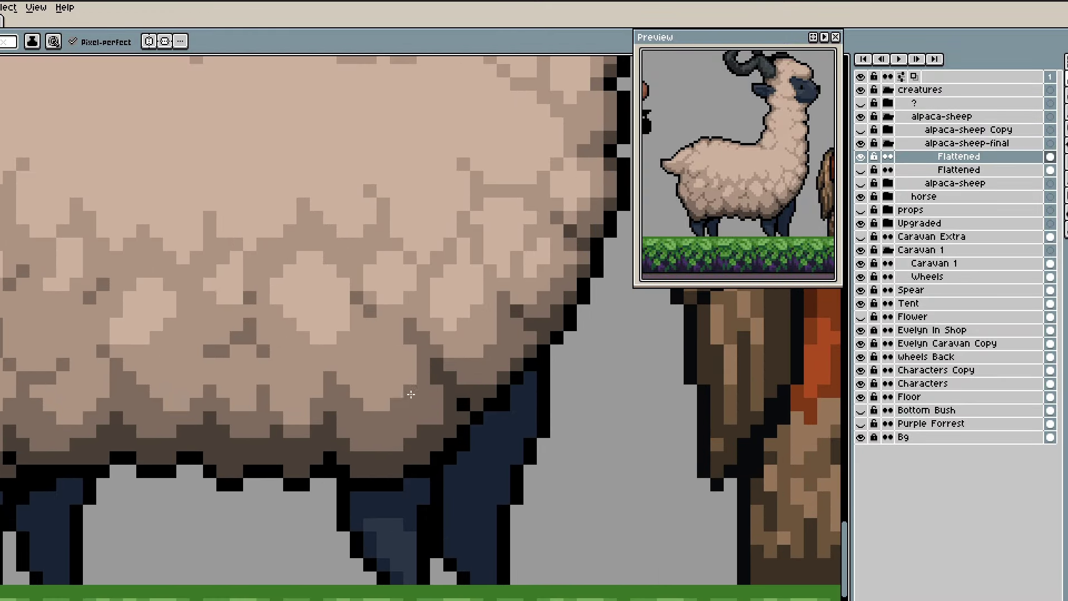
scroll(413, 382, up, 1)
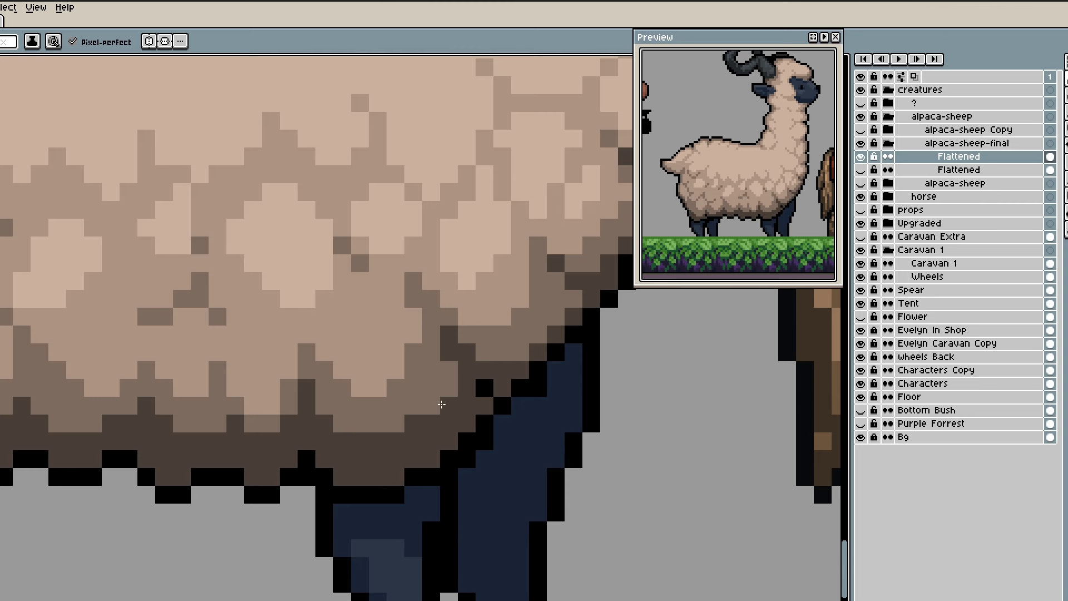
drag(442, 381, 403, 433)
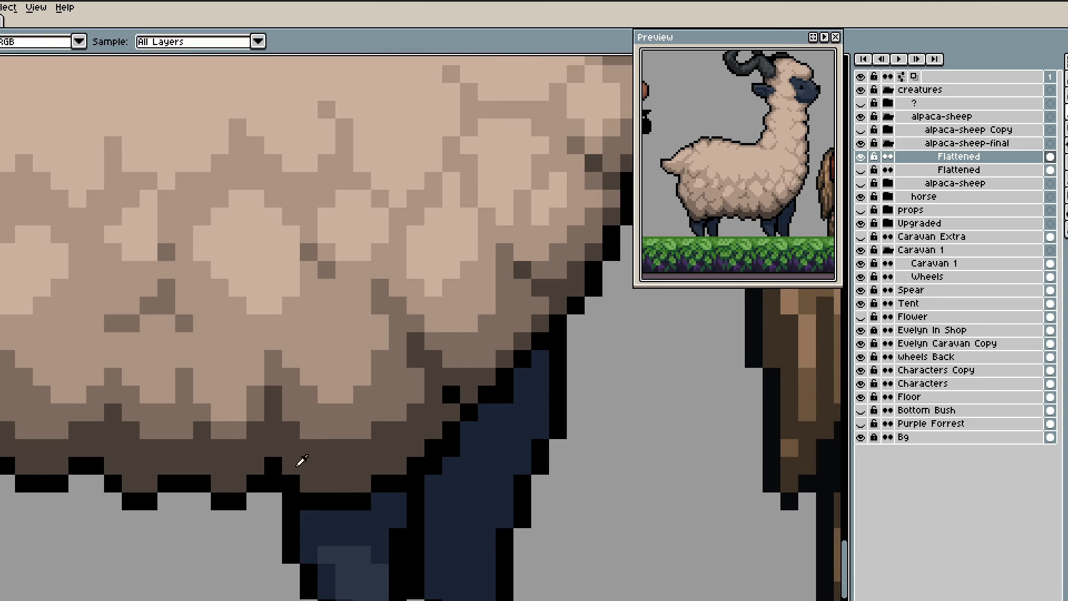
scroll(326, 519, down, 2)
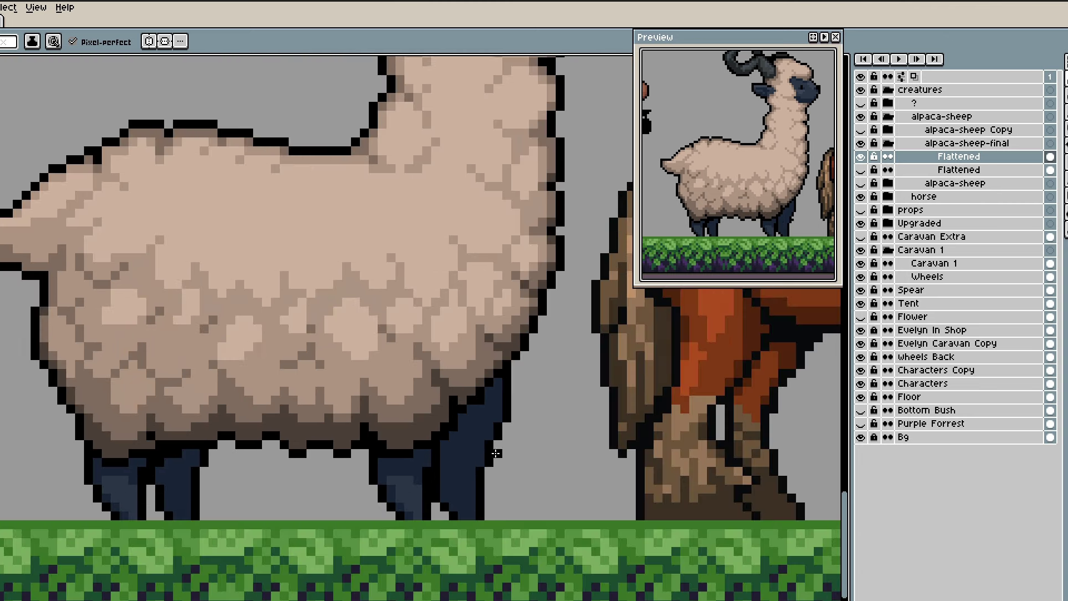
drag(504, 400, 489, 468)
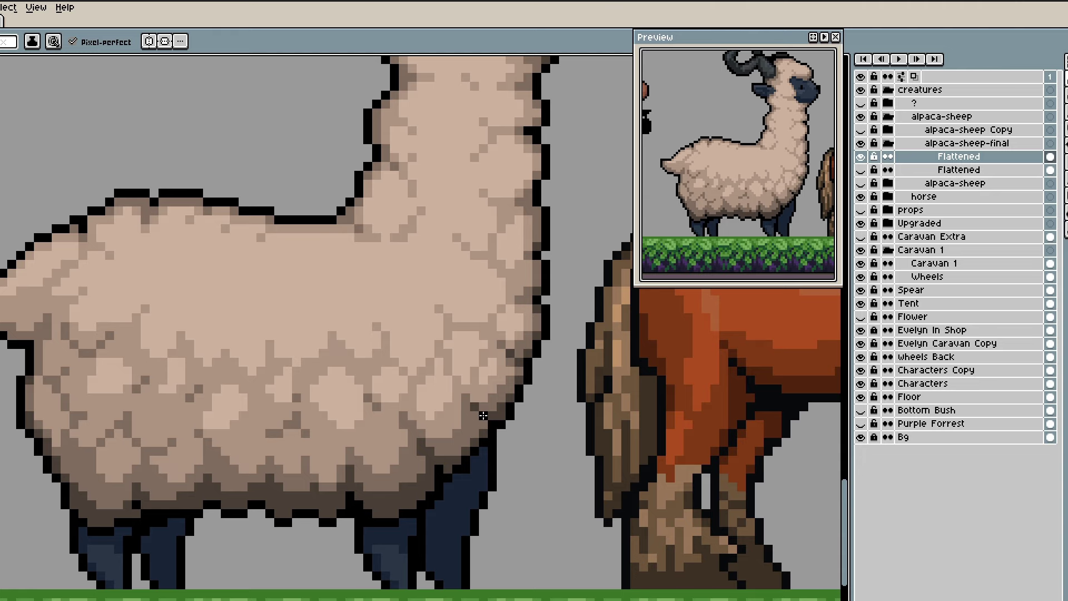
scroll(483, 416, down, 4)
scroll(405, 411, up, 3)
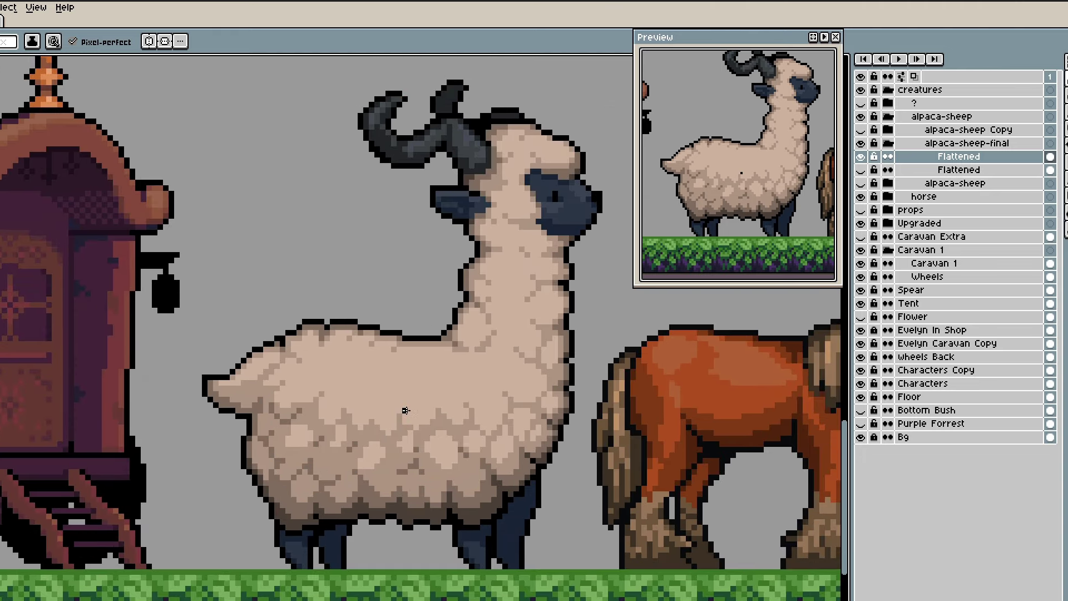
- Reframe the preview so that it shows the whole alpaca-sheep, horns included
scroll(406, 417, down, 5)
scroll(459, 450, up, 3)
drag(356, 484, 496, 498)
drag(736, 215, 725, 235)
drag(539, 391, 554, 387)
- Outline a wool tuft in black across the top of the far front leg and colour it in the darkest wool brown
scroll(465, 462, up, 3)
key(alt)
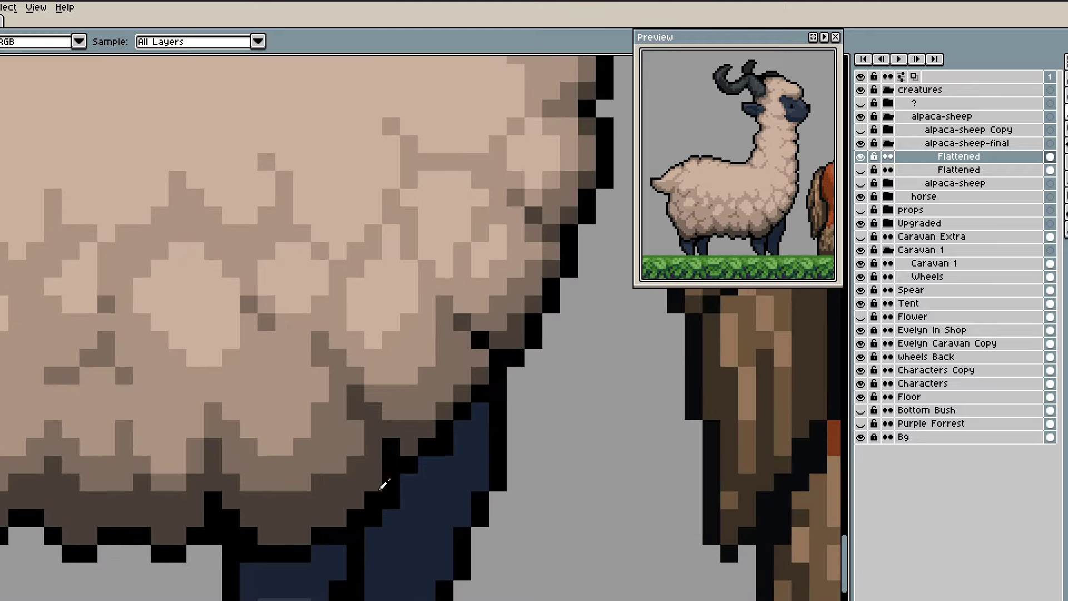
scroll(439, 503, down, 2)
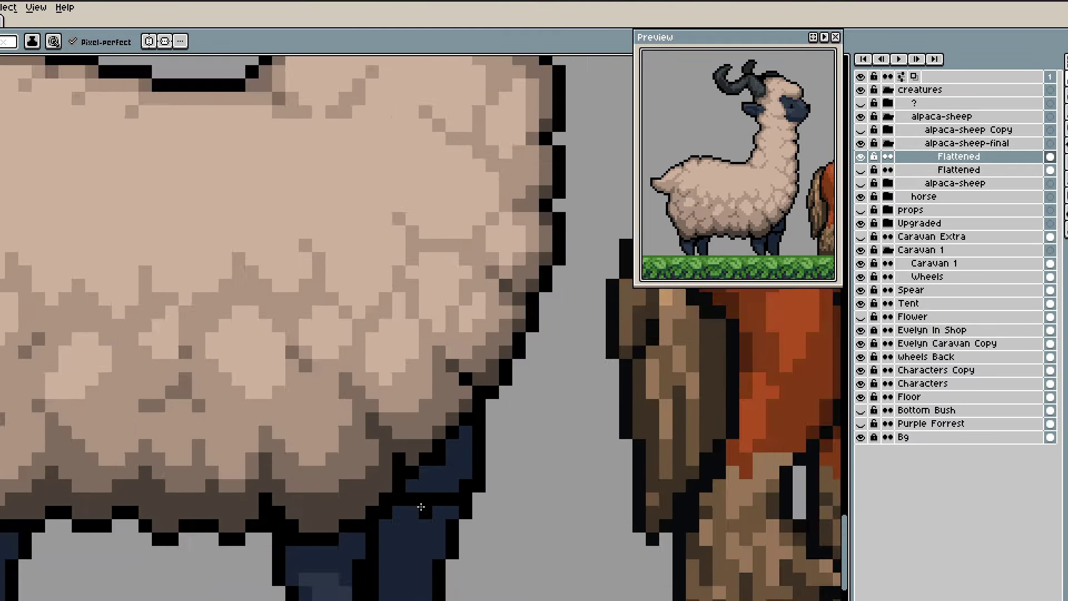
scroll(420, 495, up, 3)
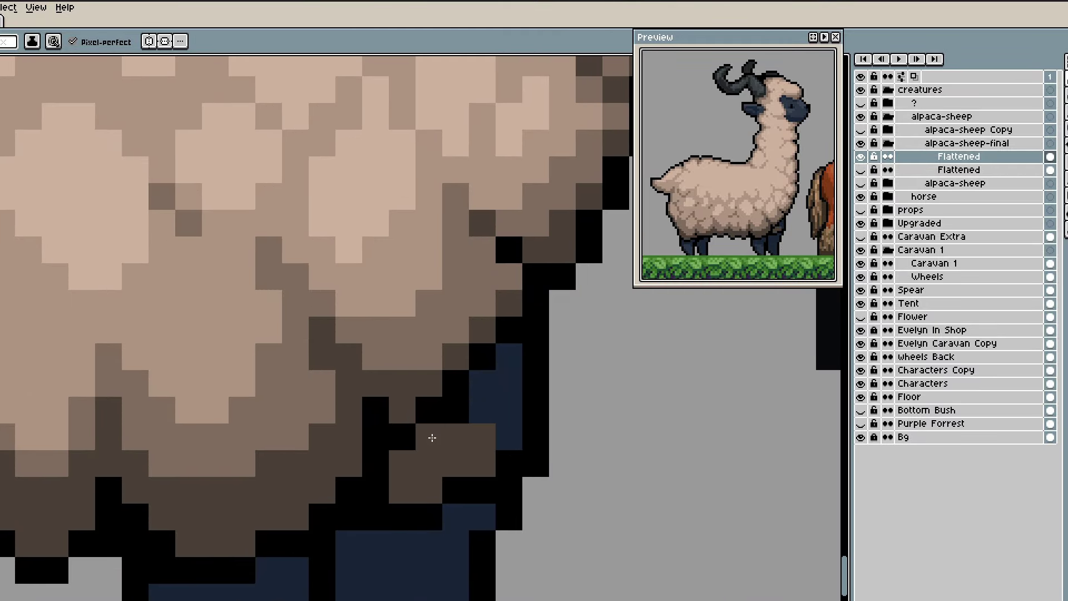
scroll(407, 486, down, 2)
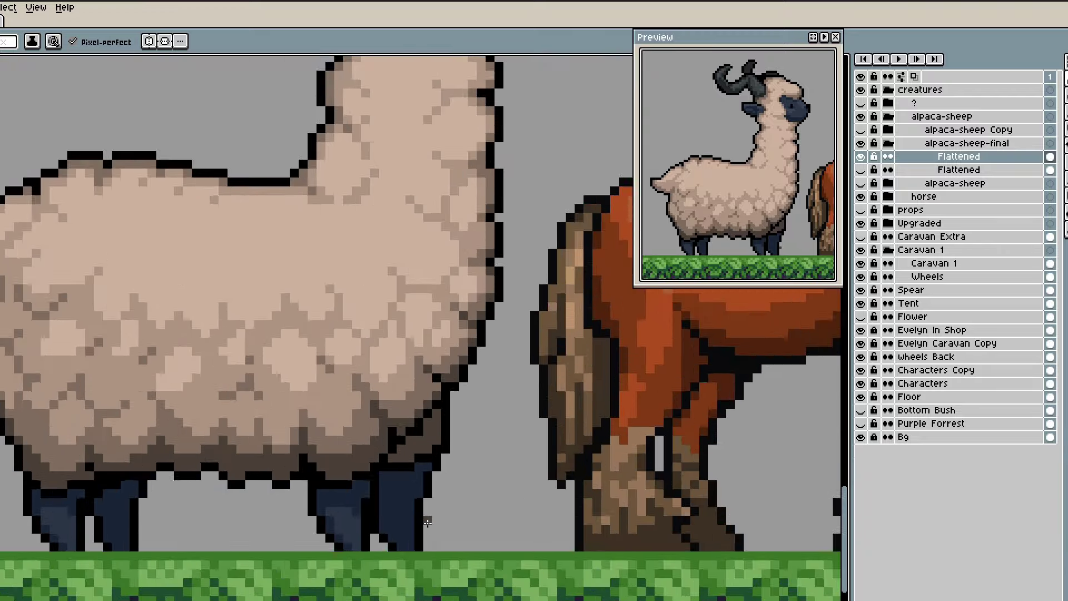
- Fill the wool tuft on the far front leg with a darker, near-black brown
scroll(406, 487, up, 1)
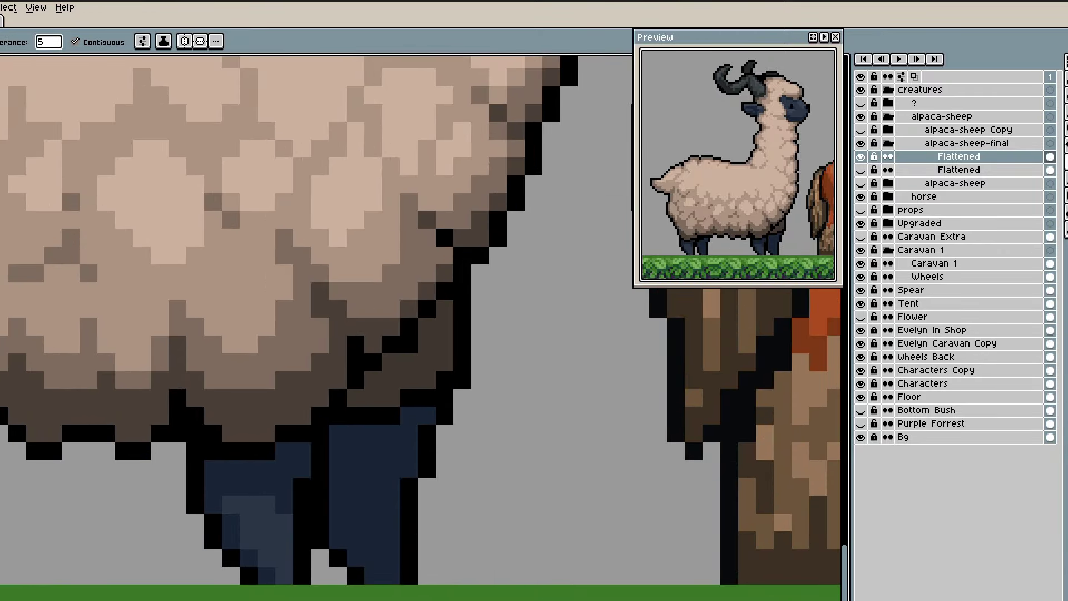
scroll(385, 391, down, 2)
scroll(384, 401, up, 2)
scroll(398, 421, down, 3)
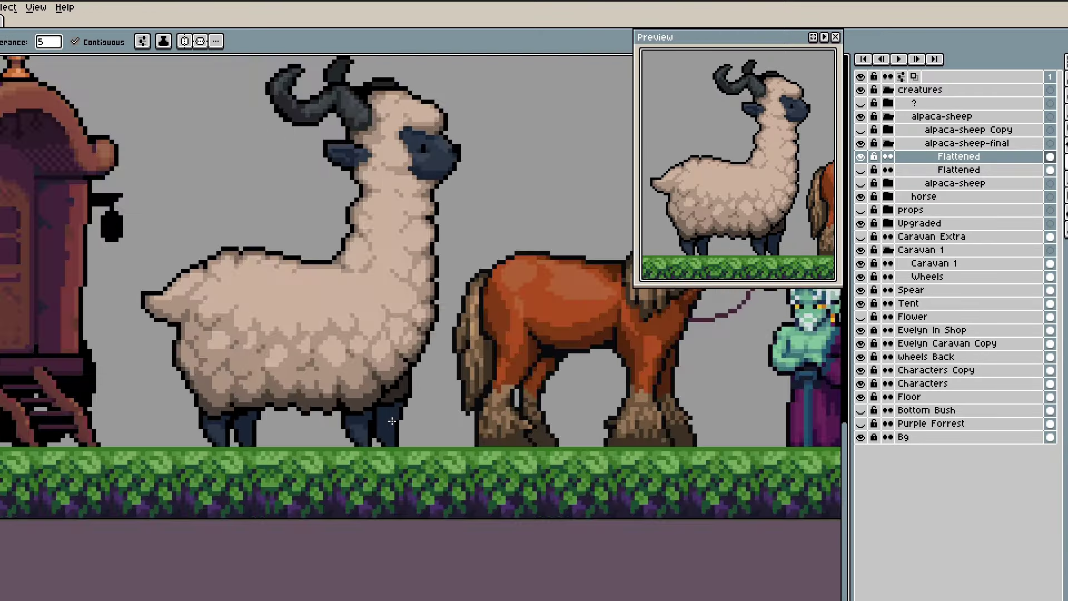
scroll(398, 421, up, 1)
key(ctrl)
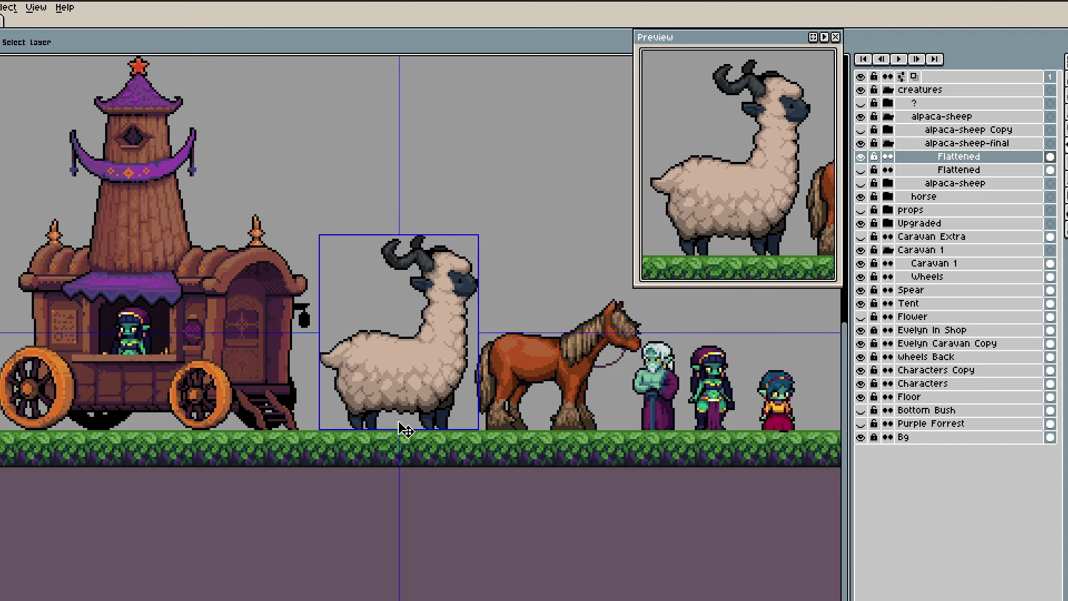
scroll(396, 412, up, 1)
scroll(395, 412, down, 1)
scroll(481, 476, up, 5)
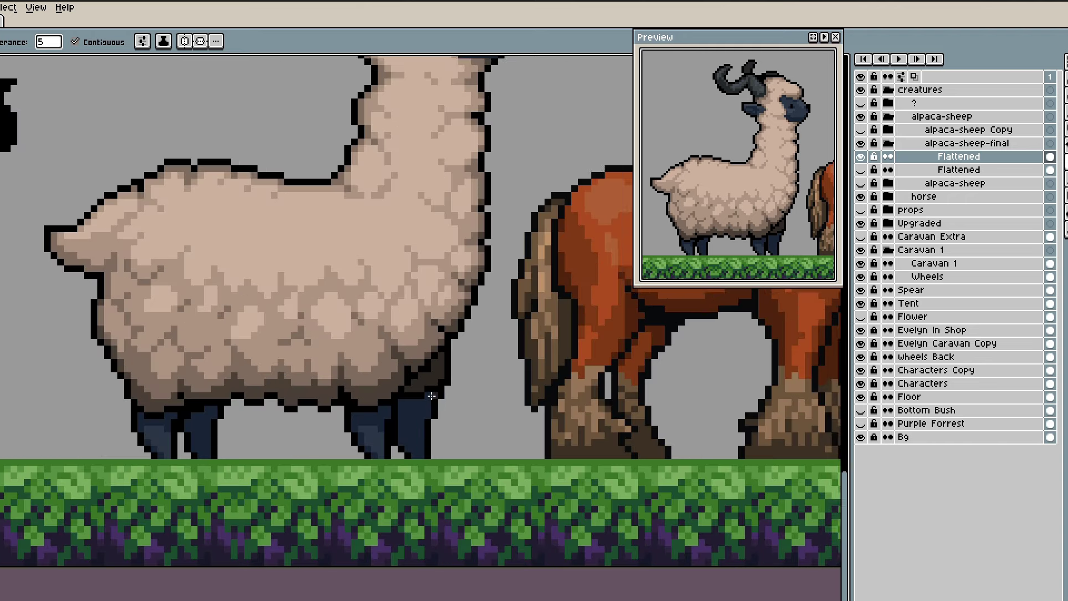
- Refine the black and dark-brown shading pixels where the chest wool meets the tuft above the far front leg
key(b)
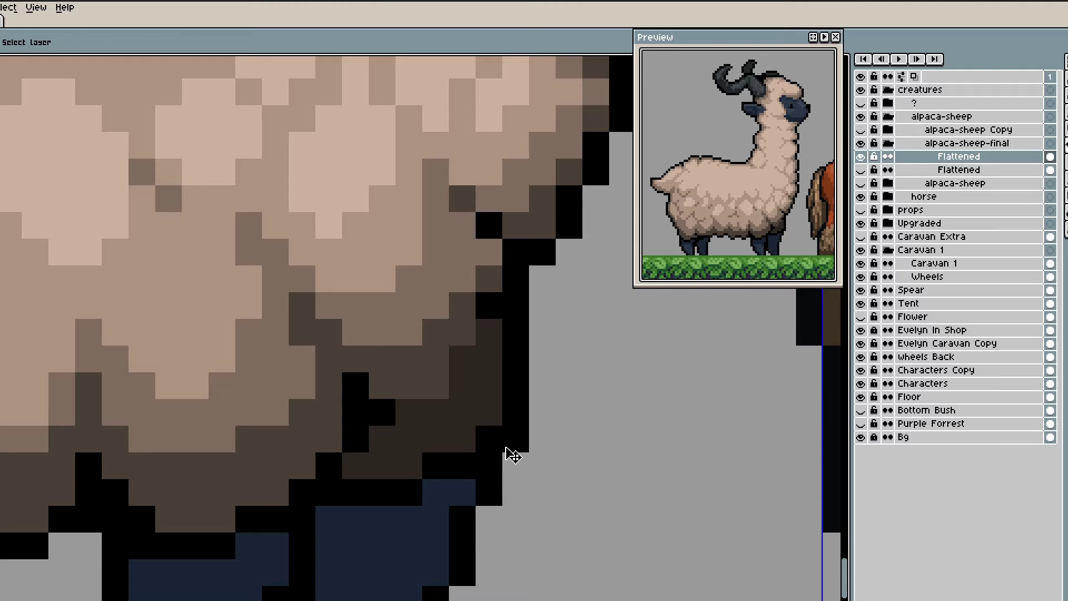
scroll(423, 429, down, 5)
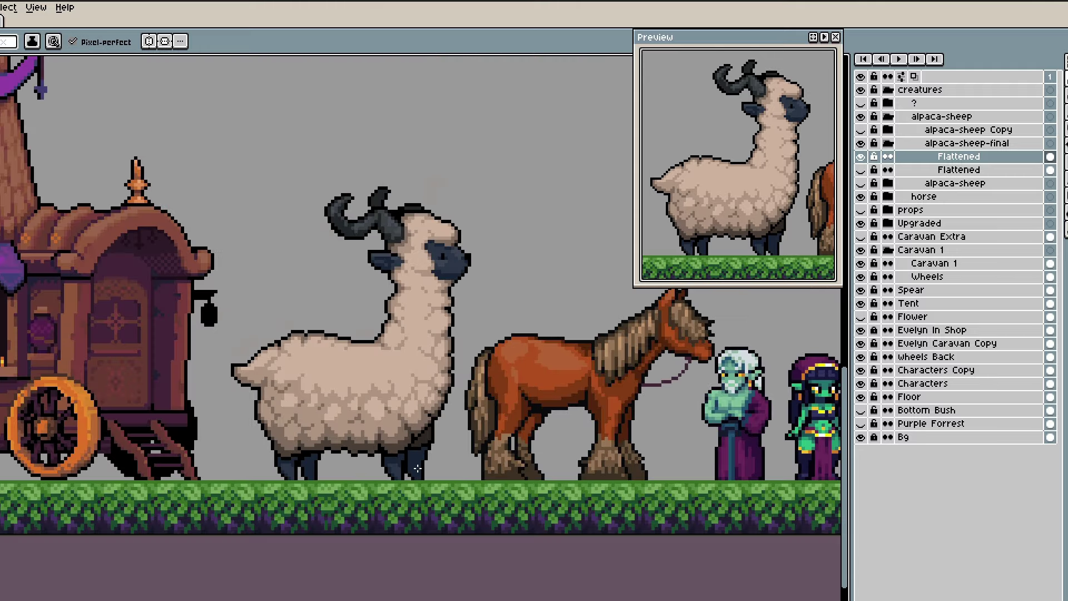
scroll(412, 387, up, 5)
key(alt)
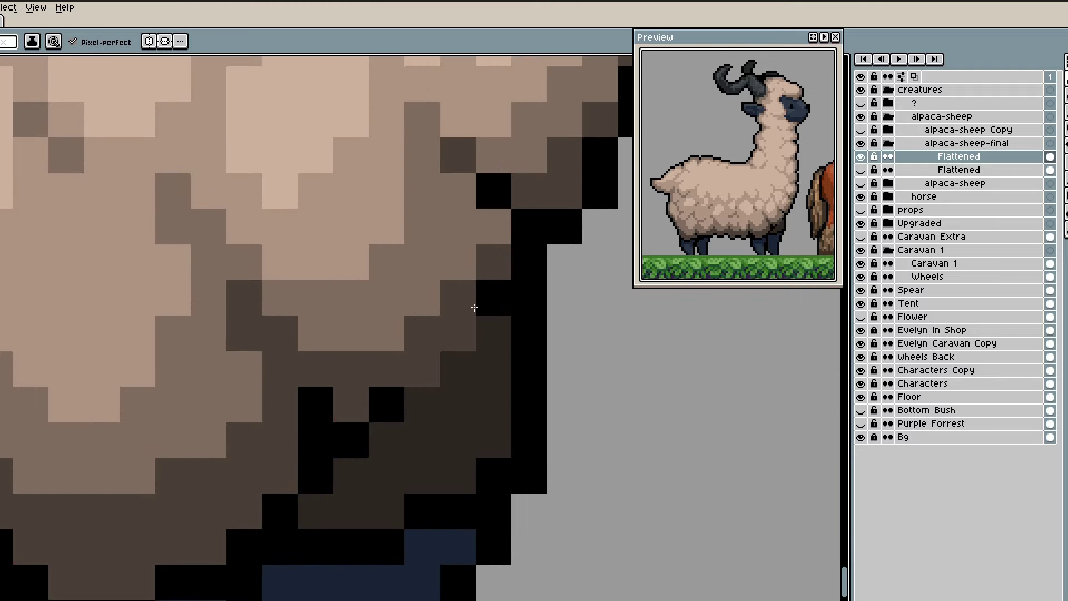
scroll(380, 392, down, 5)
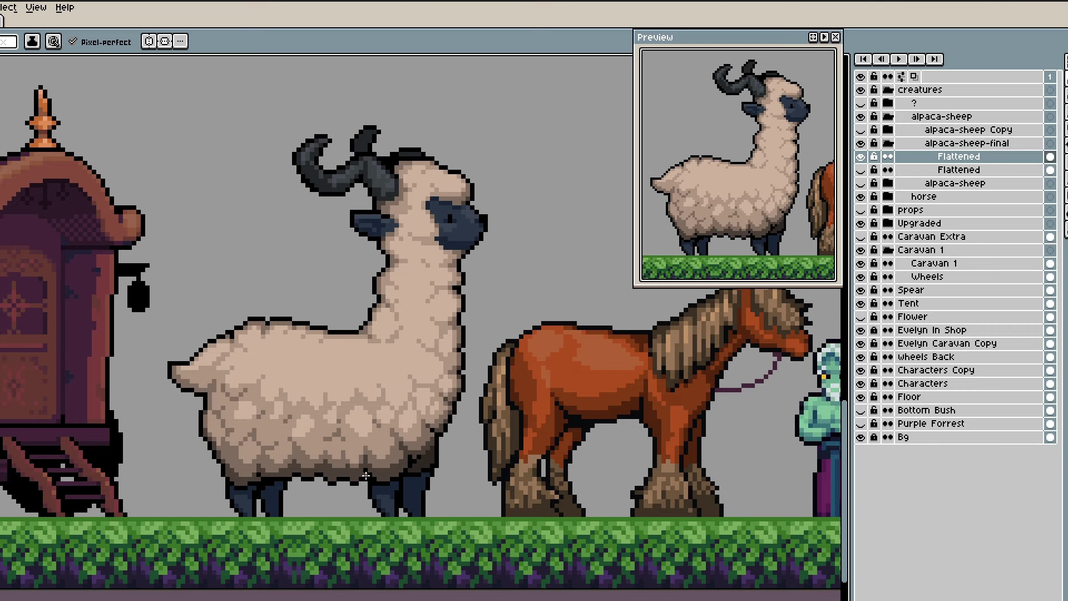
scroll(381, 469, down, 2)
scroll(423, 444, up, 5)
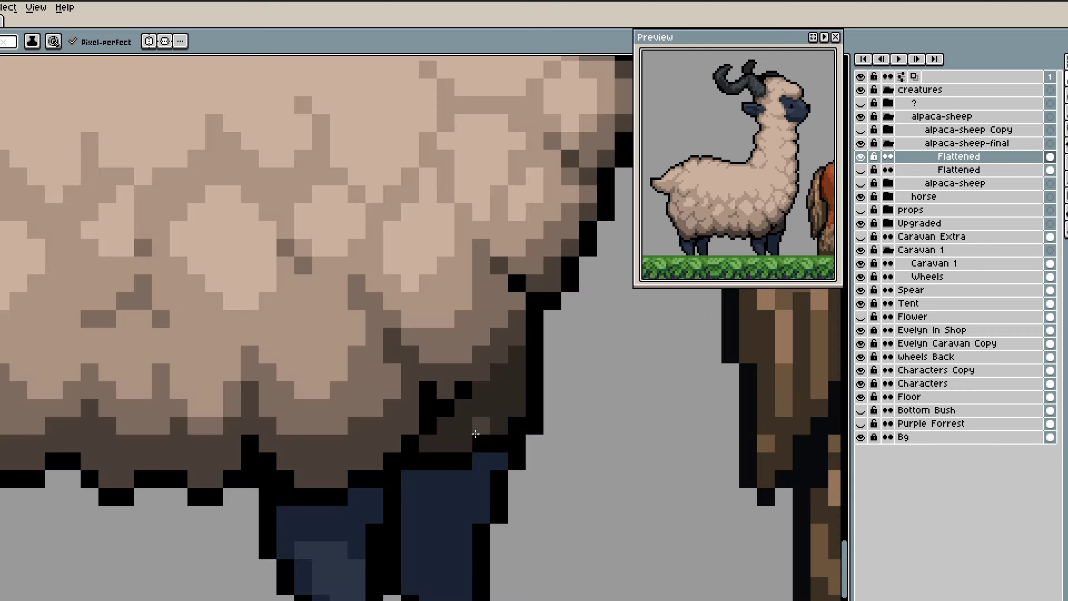
scroll(462, 427, down, 3)
scroll(462, 427, down, 2)
- Dot single light beige highlight pixels around the wool clumps on the lower chest and front belly
scroll(507, 462, up, 5)
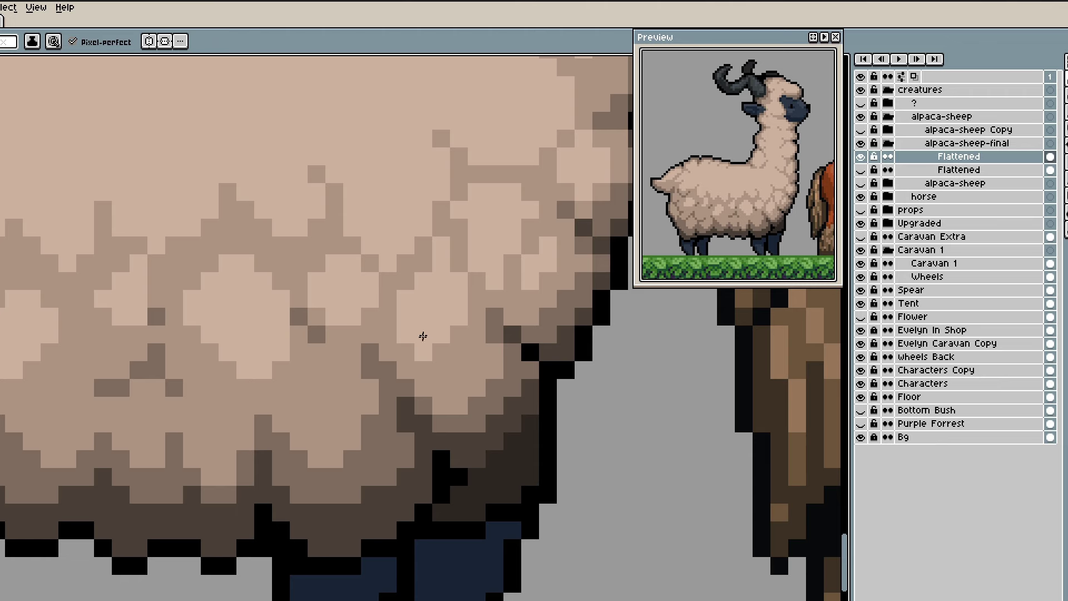
scroll(453, 382, down, 5)
scroll(367, 413, up, 4)
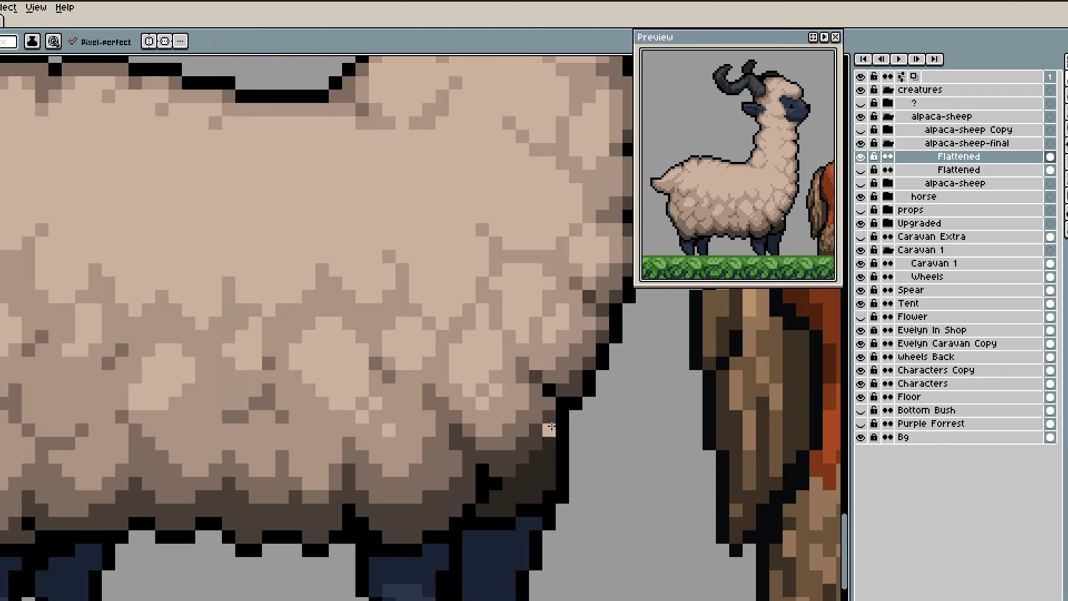
scroll(551, 426, down, 4)
drag(389, 446, 505, 431)
scroll(576, 394, up, 2)
scroll(456, 393, down, 1)
drag(685, 435, 652, 434)
scroll(595, 402, up, 3)
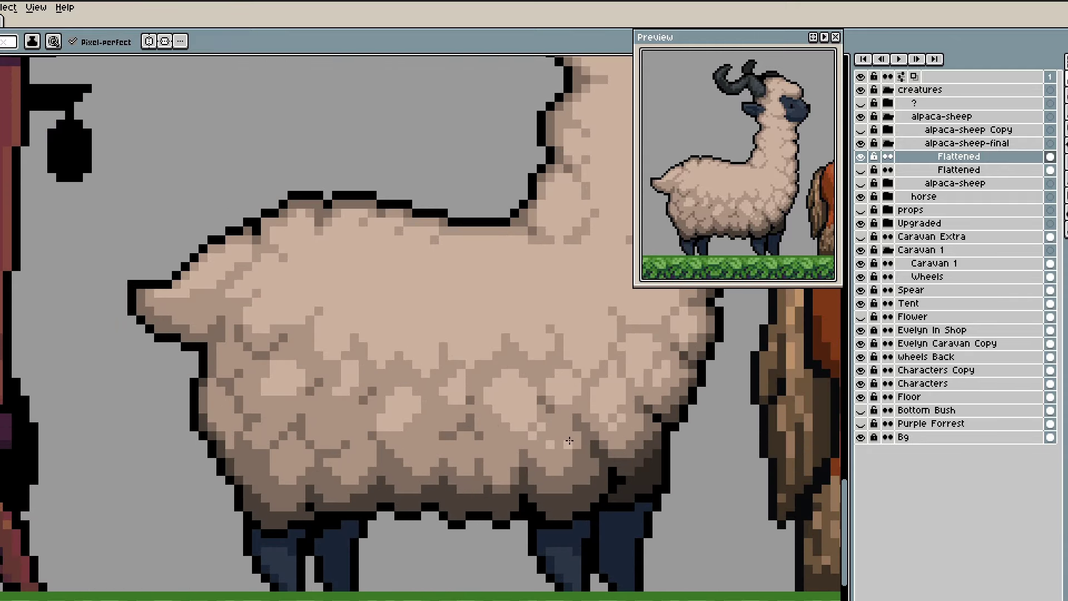
scroll(569, 440, down, 3)
scroll(441, 286, up, 3)
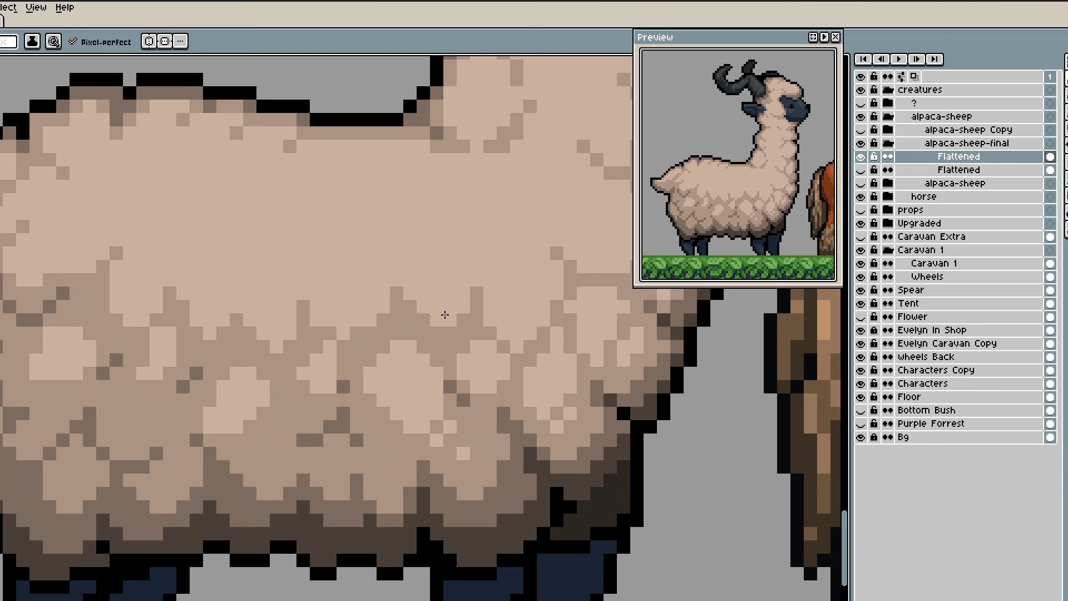
- Add scattered mid-tone crease pixels to the smooth wool of the shoulder, chest and neck base
scroll(445, 315, down, 3)
scroll(448, 298, up, 3)
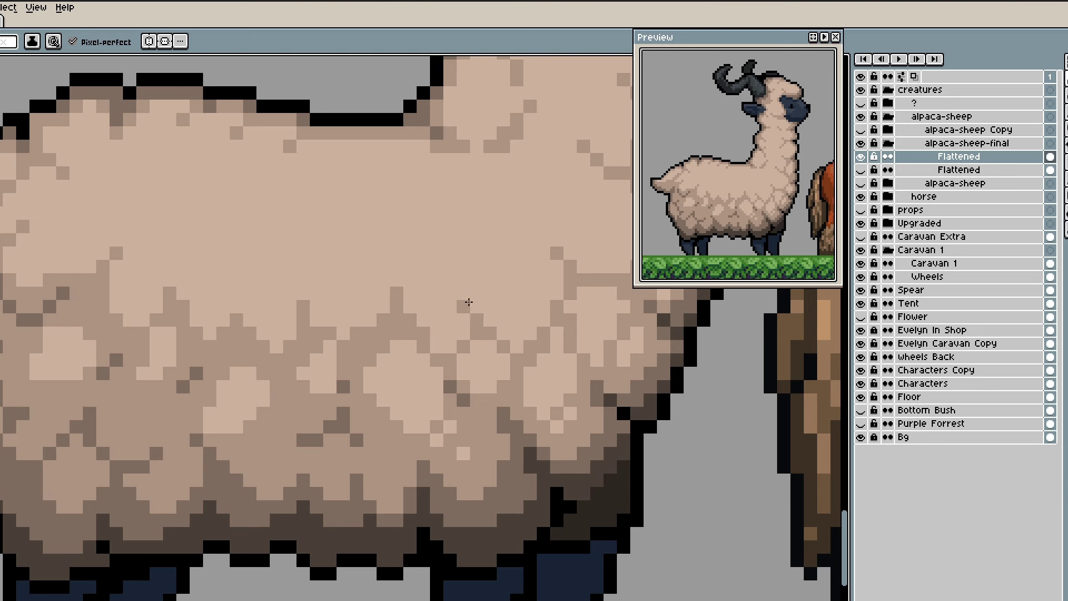
scroll(463, 287, down, 3)
scroll(423, 306, up, 3)
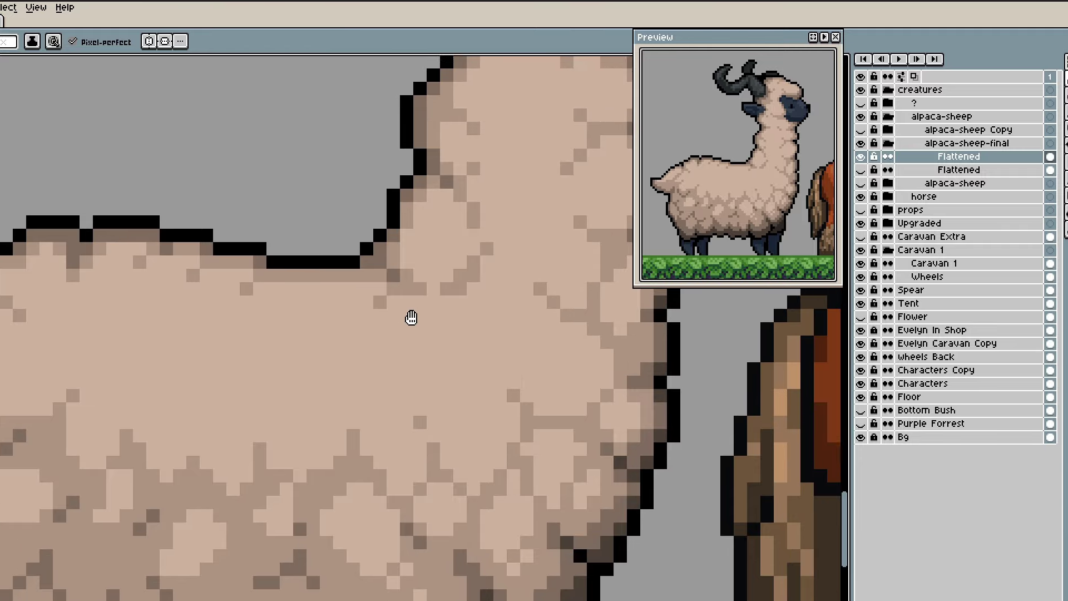
drag(453, 346, 453, 369)
alt+click(517, 332)
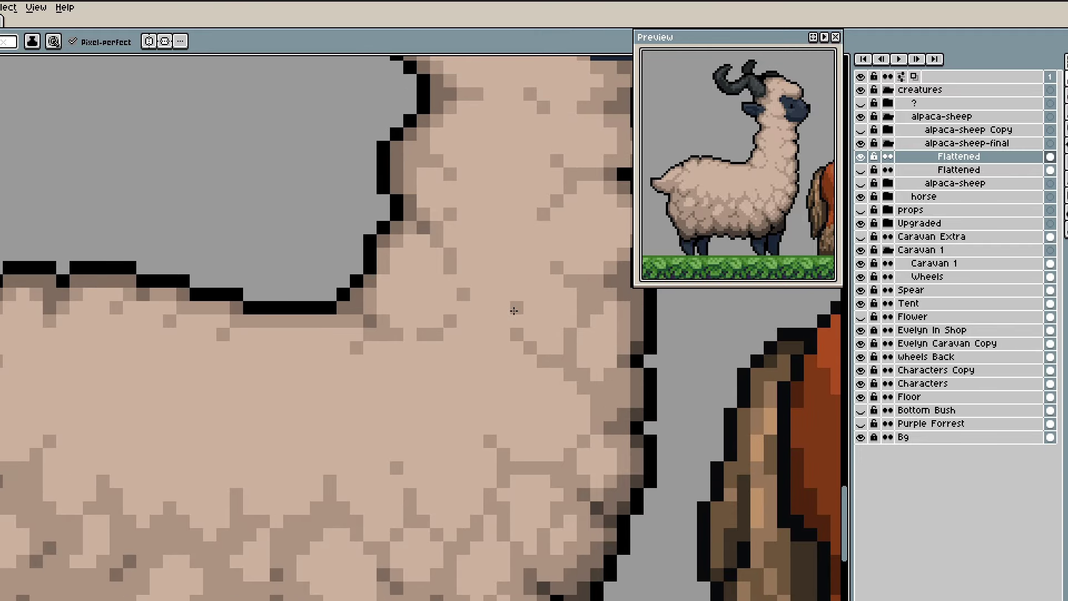
drag(483, 430, 453, 360)
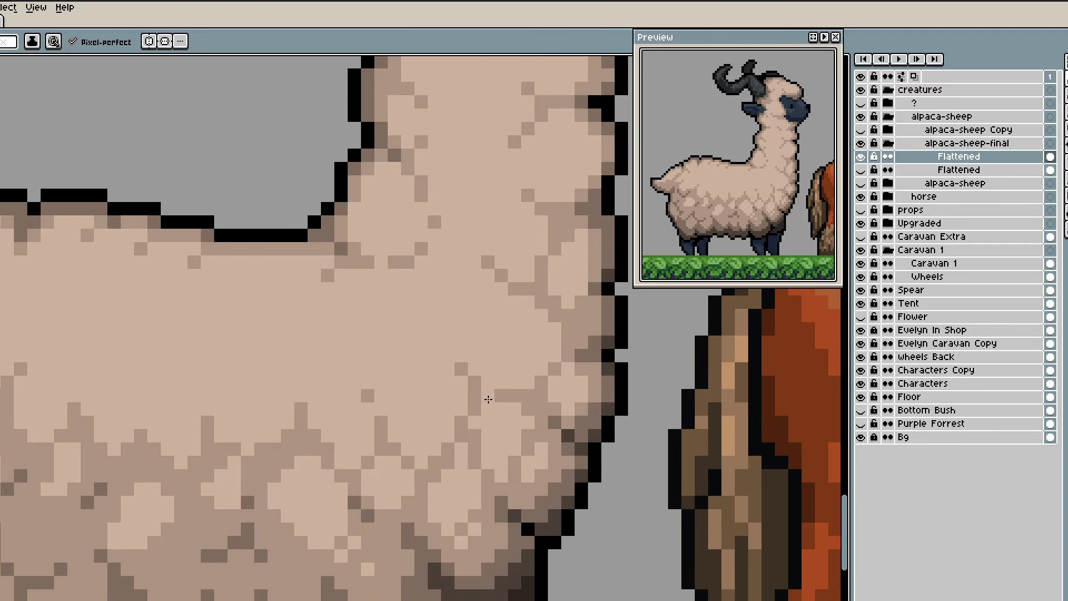
drag(500, 488, 335, 458)
click(309, 406)
drag(327, 325, 396, 317)
scroll(395, 316, up, 1)
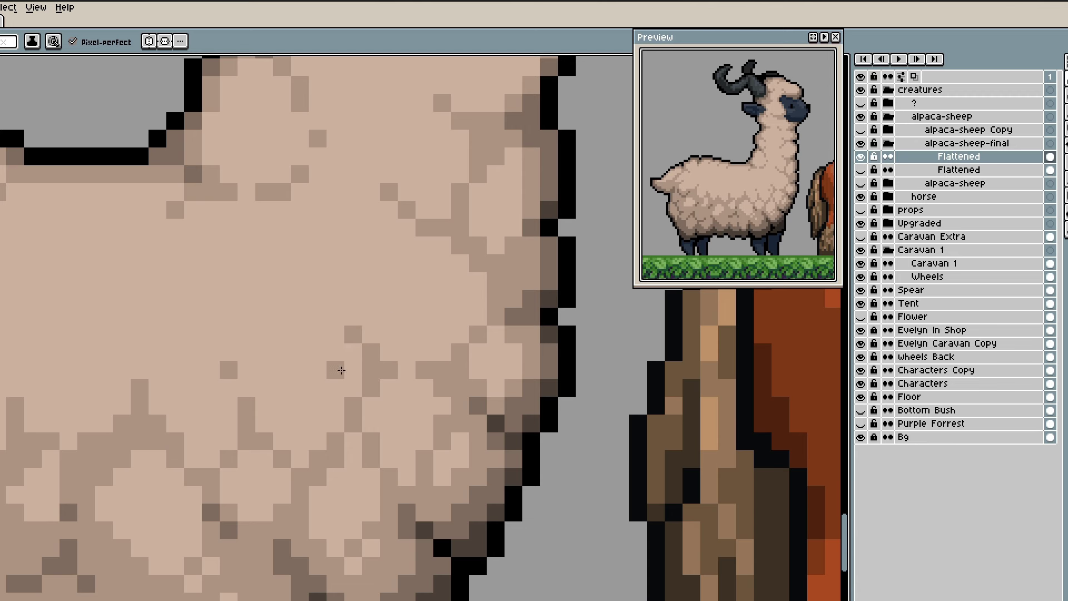
- Add short diagonal mid-tone crease marks on the upper flank behind the chest and continue them up the neck
drag(341, 370, 435, 314)
mouse_move(340, 456)
mouse_down()
mouse_move(391, 408)
mouse_move(430, 397)
mouse_up()
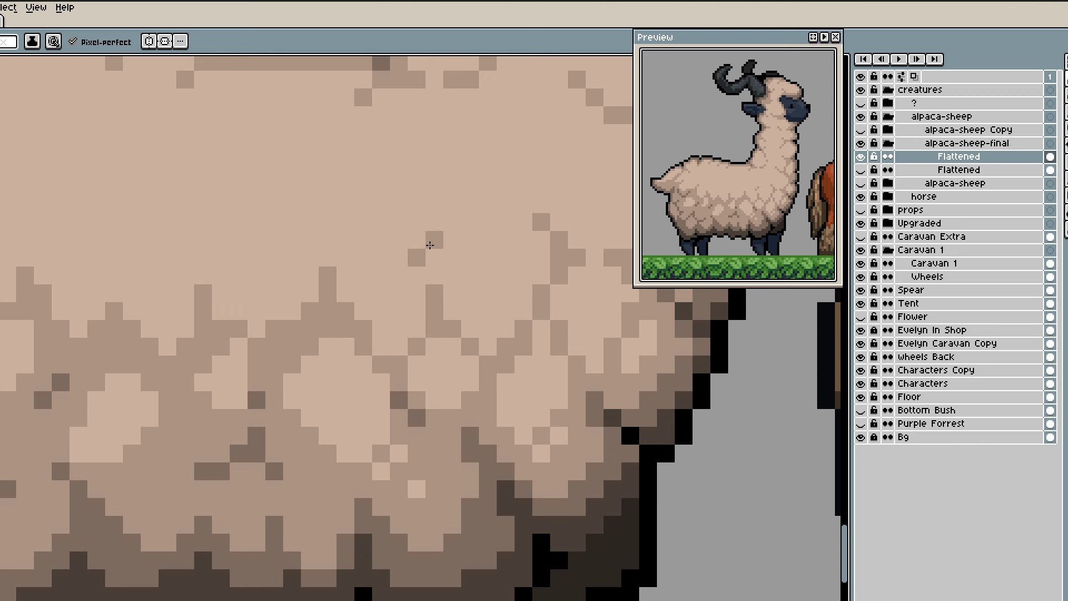
scroll(430, 245, up, 3)
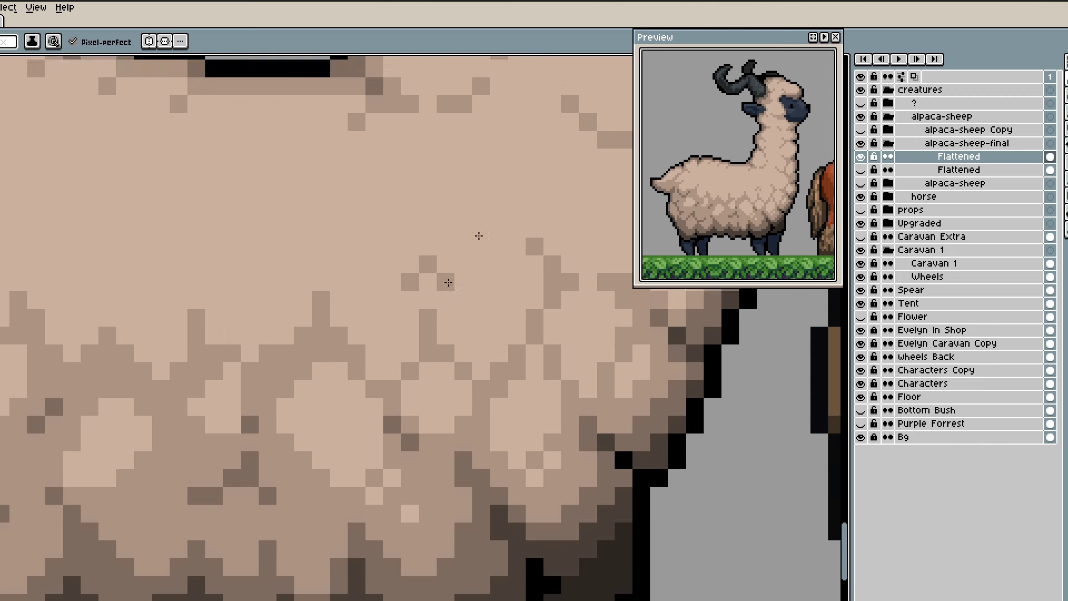
scroll(521, 213, up, 6)
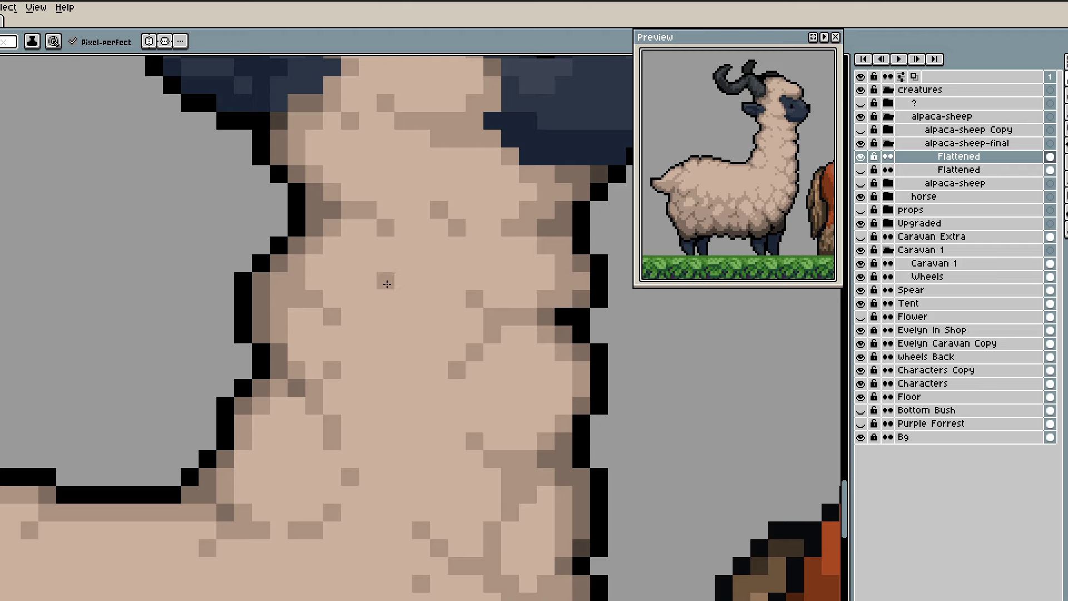
scroll(387, 284, down, 4)
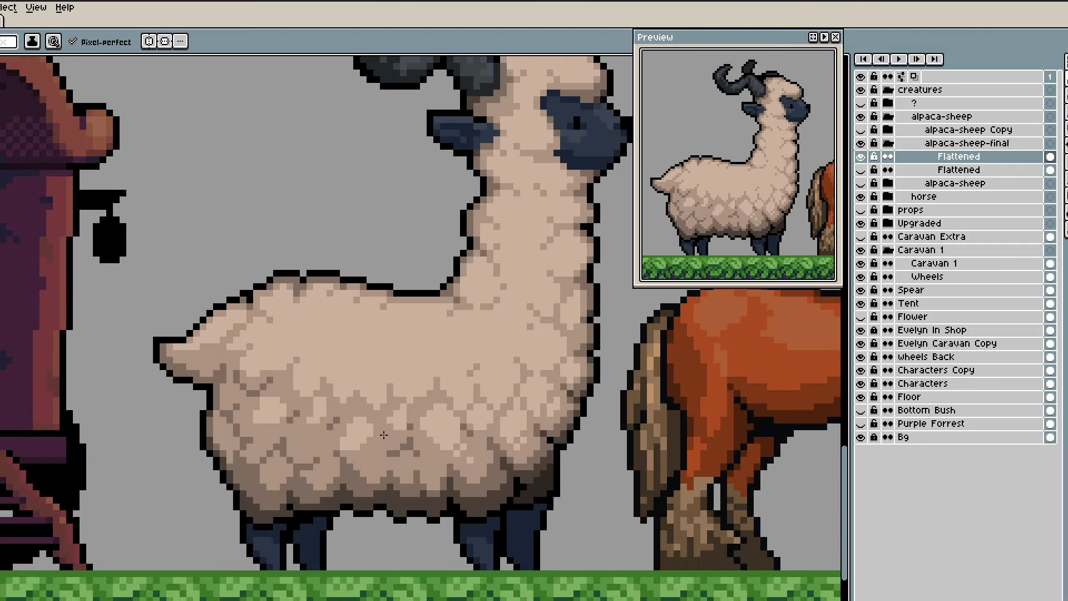
- Reshape the scalloped brown shadow tufts along the belly's lower edge with sampled wool browns
scroll(384, 434, up, 4)
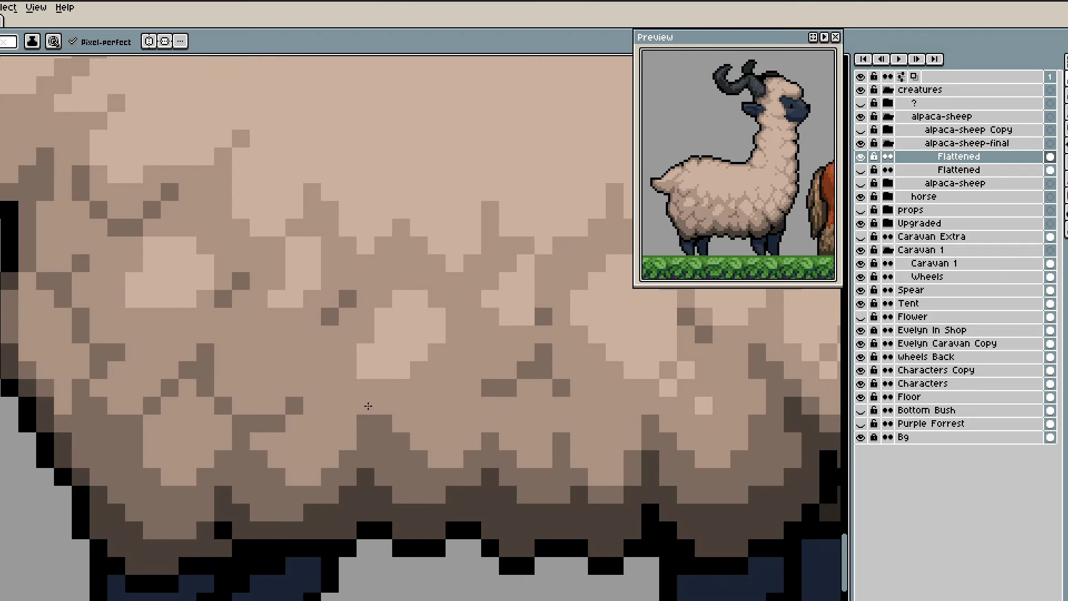
mouse_move(367, 420)
mouse_down()
mouse_move(359, 437)
mouse_move(418, 458)
mouse_up()
alt+click(367, 453)
alt+click(427, 429)
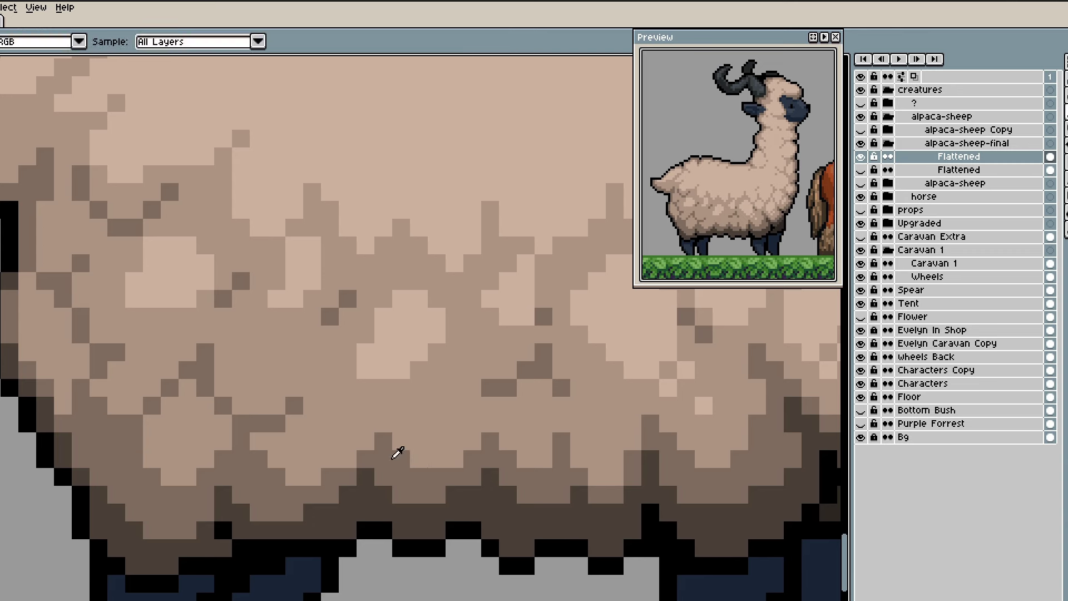
alt+click(393, 459)
click(365, 477)
alt+click(340, 492)
click(383, 477)
scroll(407, 483, down, 2)
scroll(414, 476, up, 2)
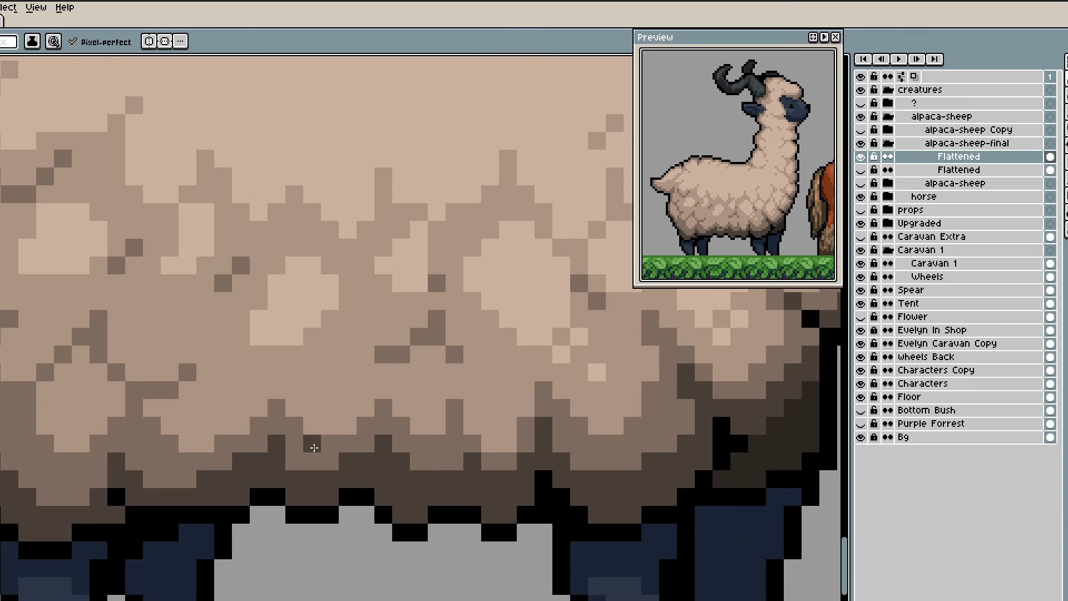
scroll(484, 431, down, 2)
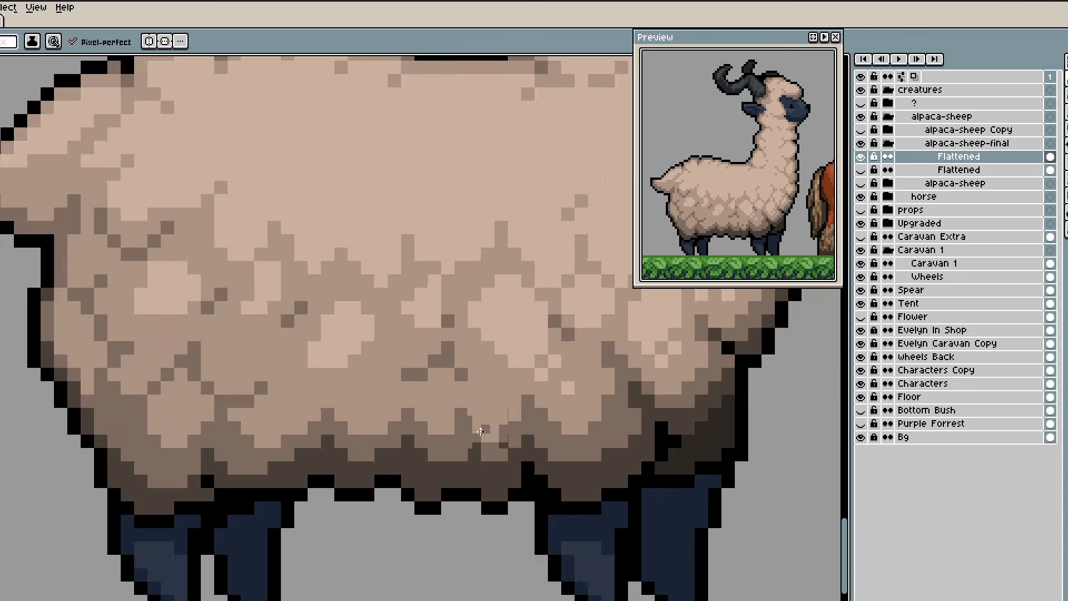
- Rework the jagged border between light and mid-tone wool across the middle of the flank
scroll(299, 432, up, 2)
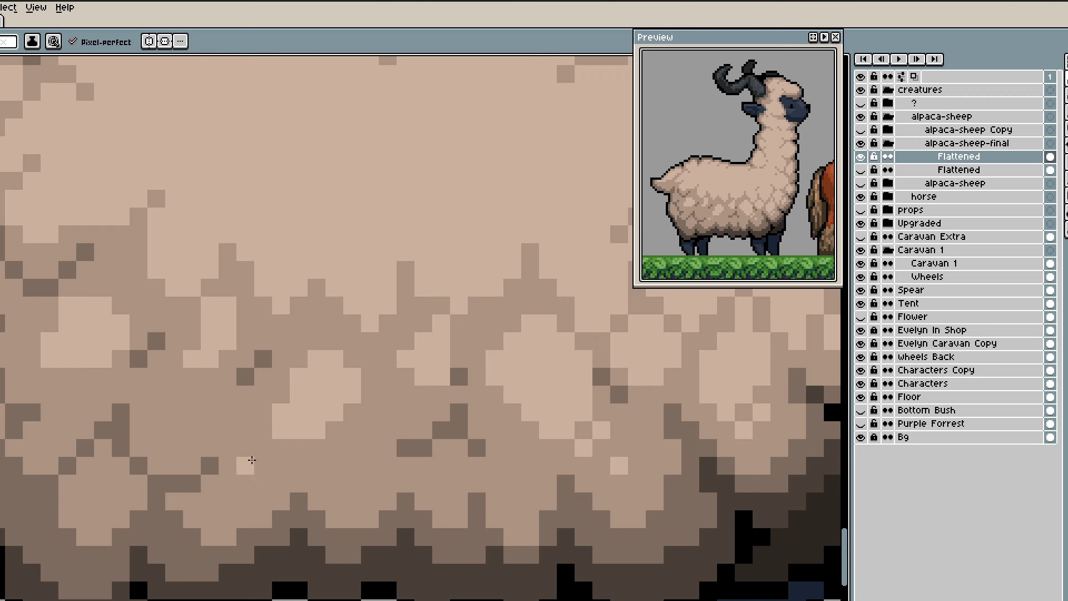
drag(468, 397, 377, 415)
drag(427, 367, 340, 390)
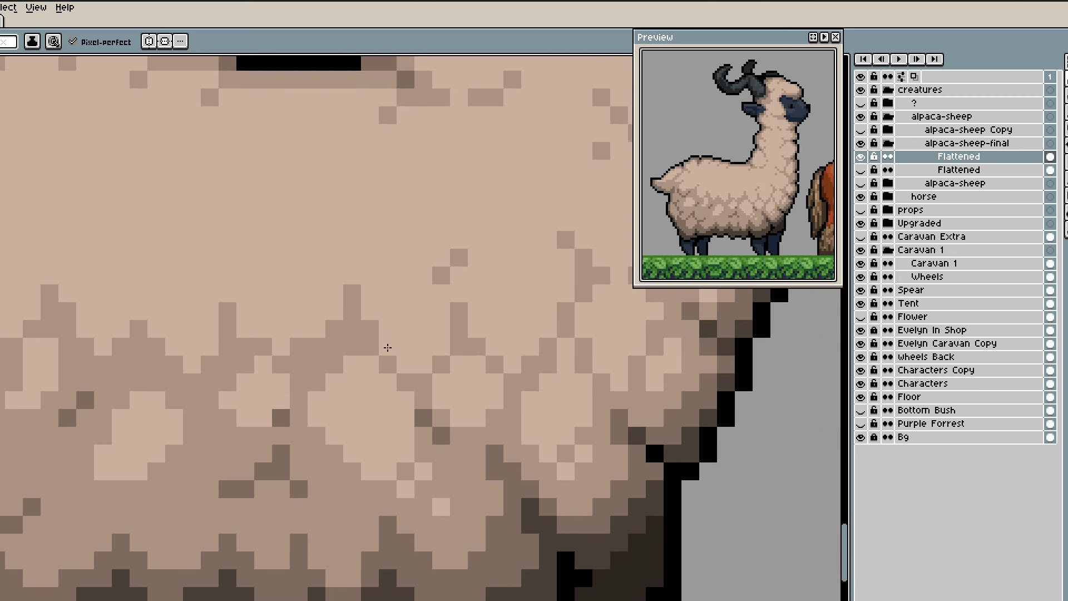
drag(386, 348, 370, 329)
mouse_move(345, 331)
mouse_down()
mouse_move(402, 333)
mouse_move(409, 296)
mouse_up()
drag(348, 307, 441, 308)
mouse_move(412, 340)
mouse_down()
mouse_move(421, 360)
mouse_move(376, 312)
mouse_up()
drag(318, 269, 384, 268)
- Enlarge and round the light wool patch at mid-belly, painting over the dark pixel at its edge
click(547, 349)
alt+click(505, 375)
click(496, 367)
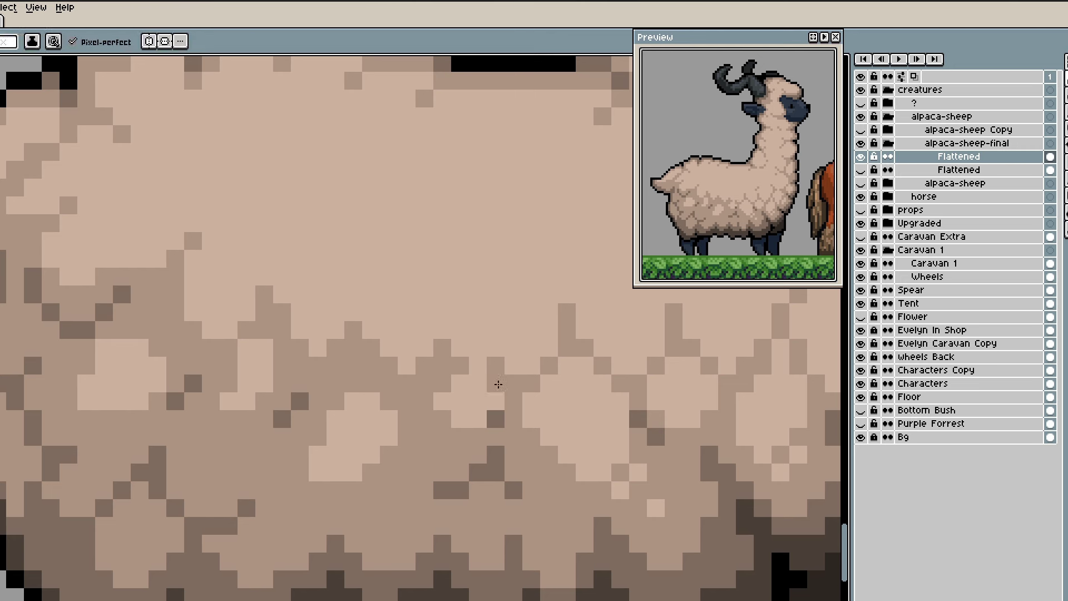
alt+click(491, 430)
click(495, 416)
alt+click(476, 415)
mouse_move(460, 434)
mouse_down()
mouse_move(429, 416)
mouse_move(437, 383)
mouse_up()
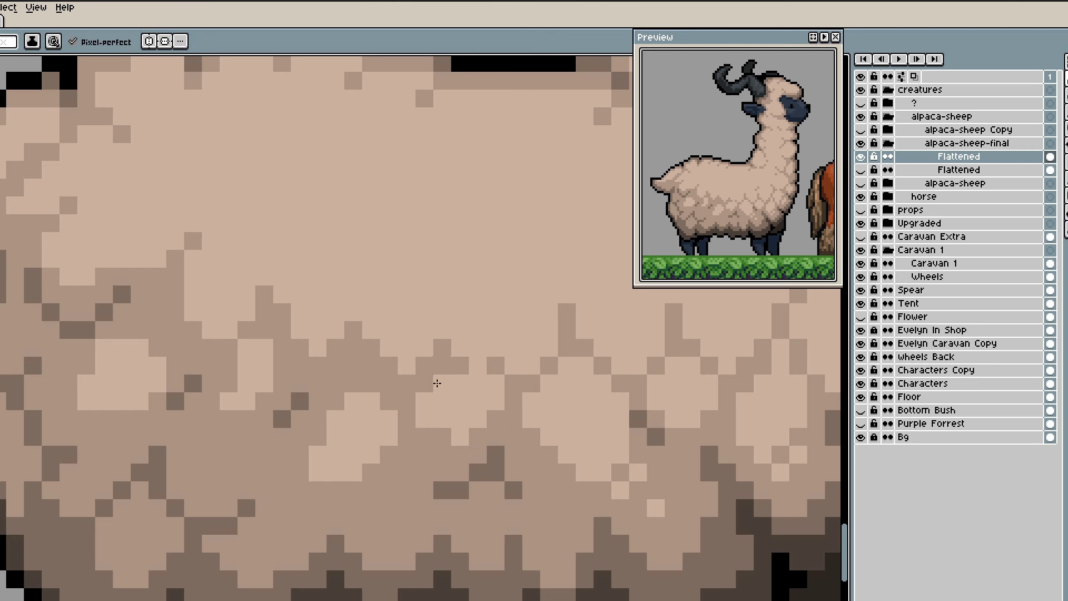
- Redraw the mid-tone wool tips above the mid-belly patches and add small diagonal crease marks towards the rump
scroll(440, 420, left, 2)
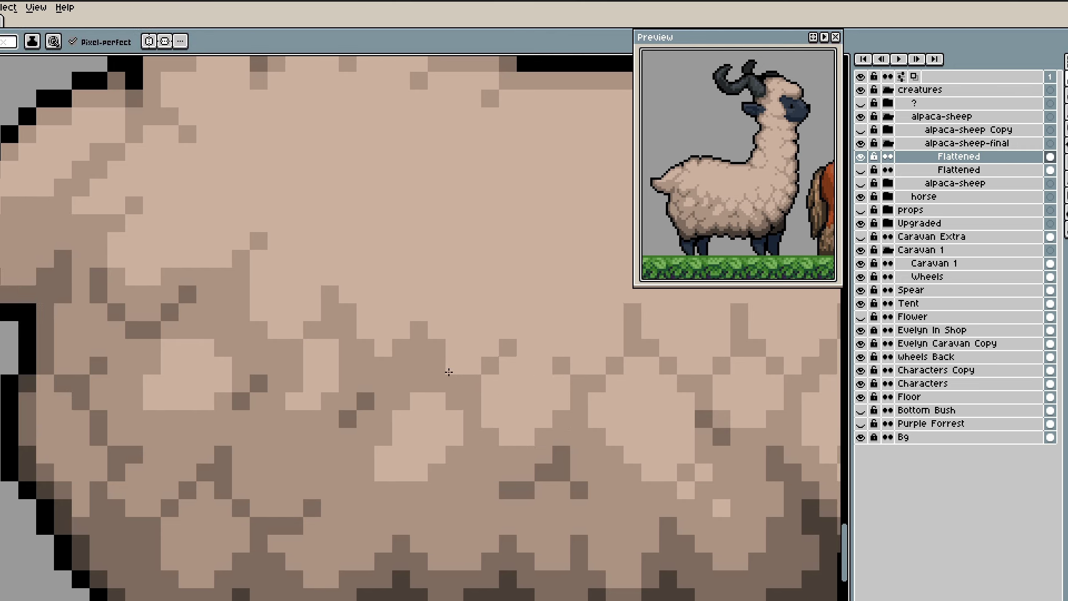
scroll(556, 317, right, 1)
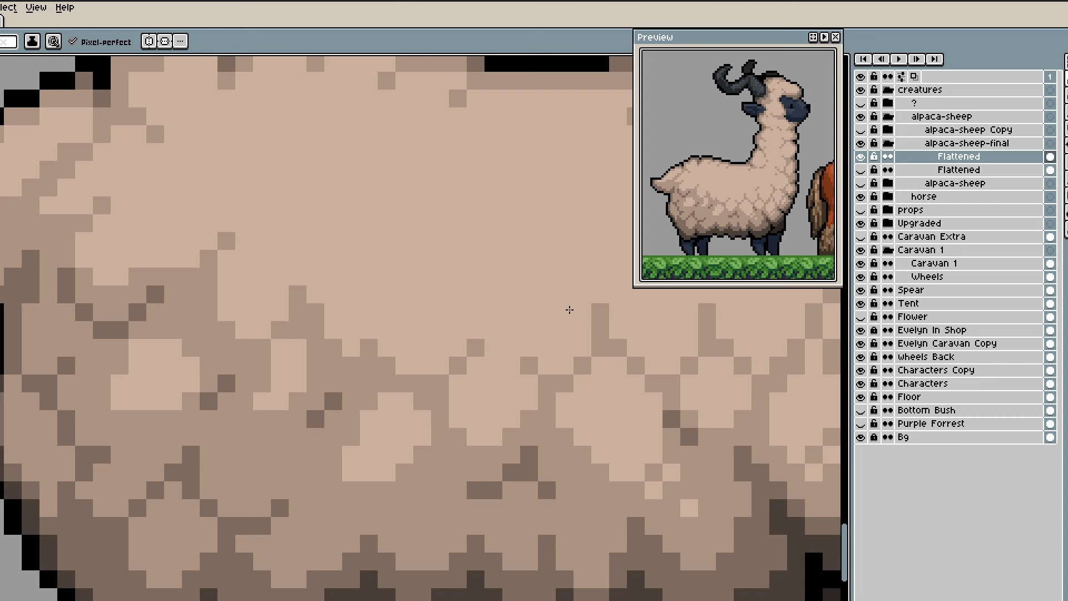
scroll(423, 309, left, 1)
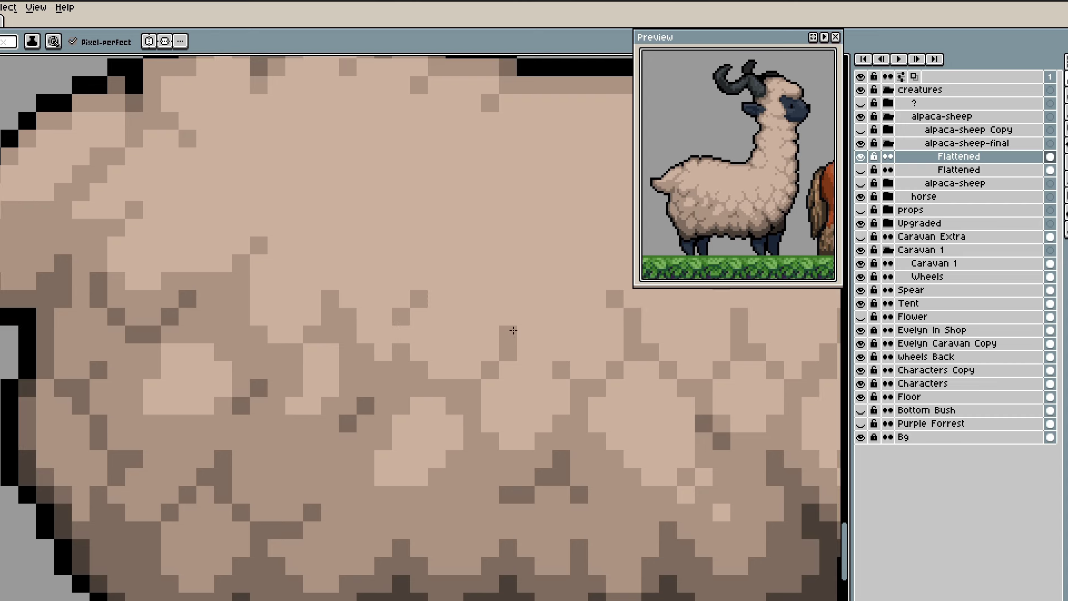
scroll(424, 298, left, 1)
scroll(317, 285, left, 1)
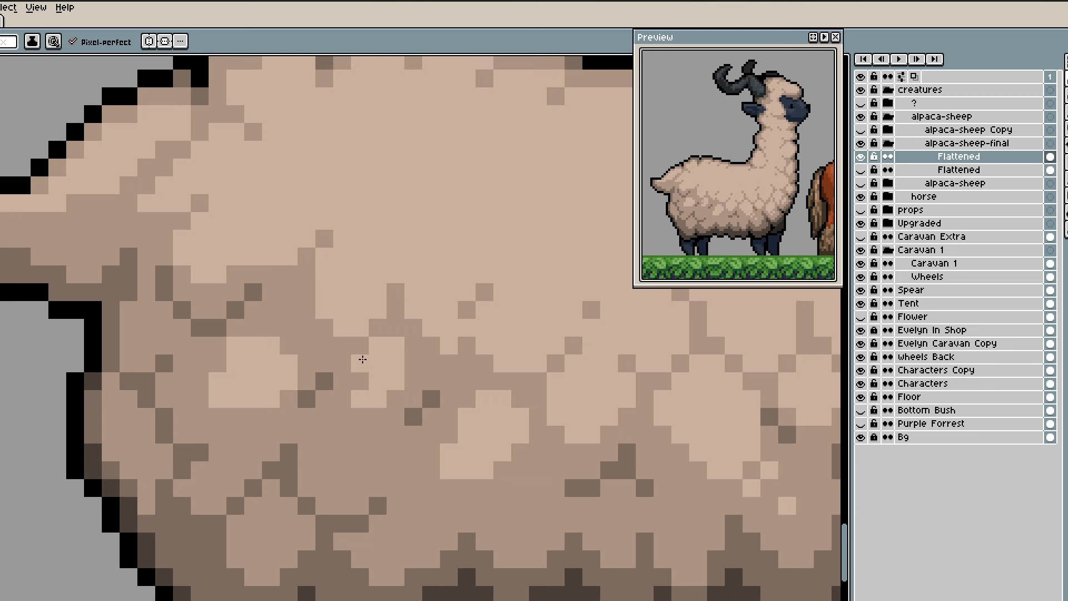
- Round off the light wool patches on the rear belly using sampled light and mid-tone wool colours
click(449, 434)
drag(458, 449, 483, 442)
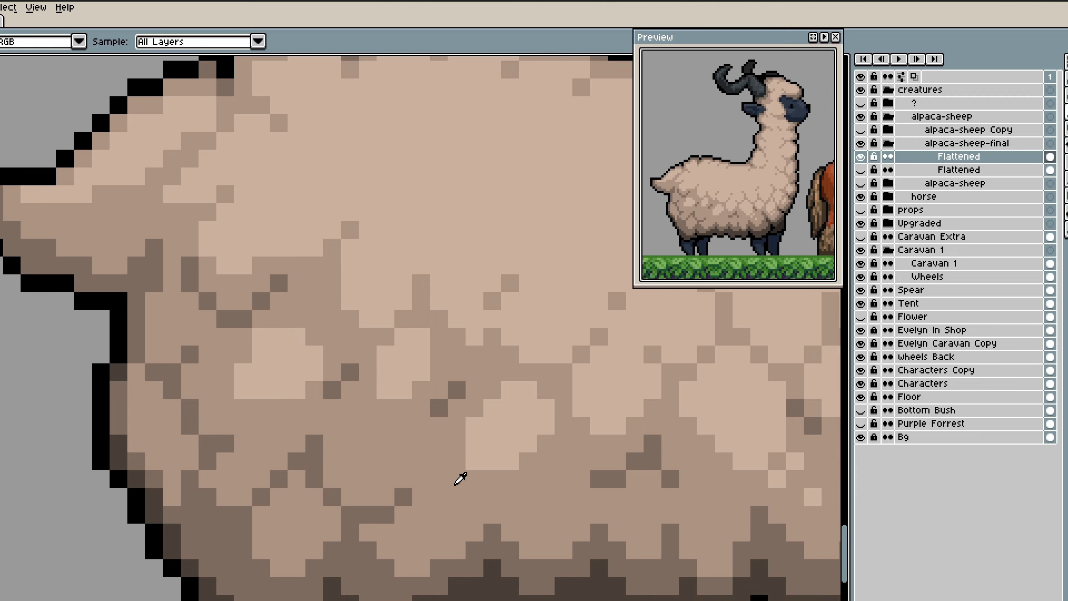
alt+click(456, 482)
click(472, 465)
scroll(549, 452, left, 2)
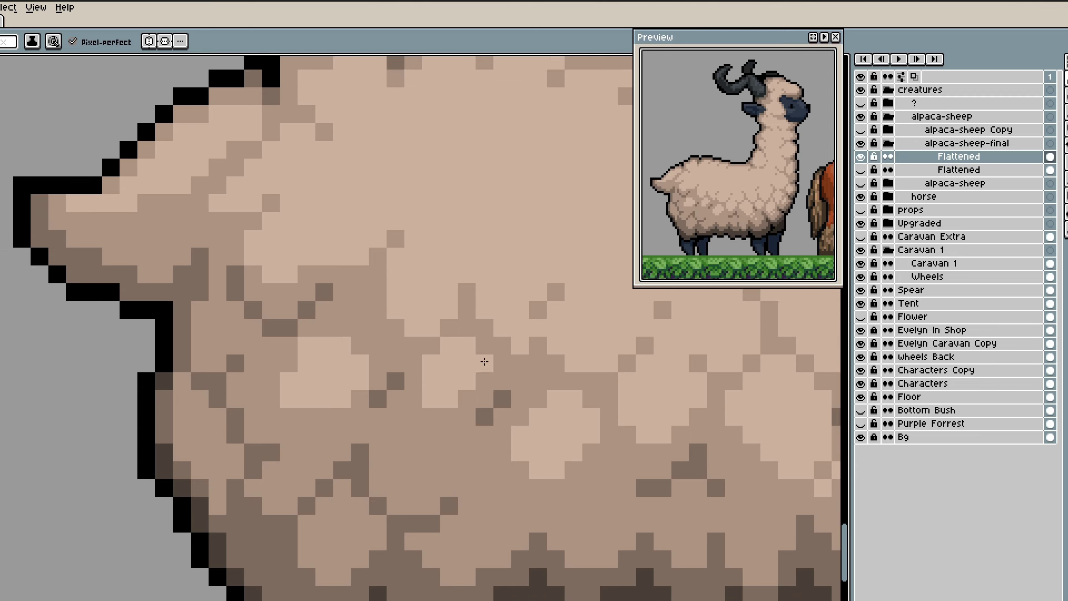
- Paint out most of the dark curved crease below the tail, keeping only a short diagonal mark
scroll(481, 349, right, 1)
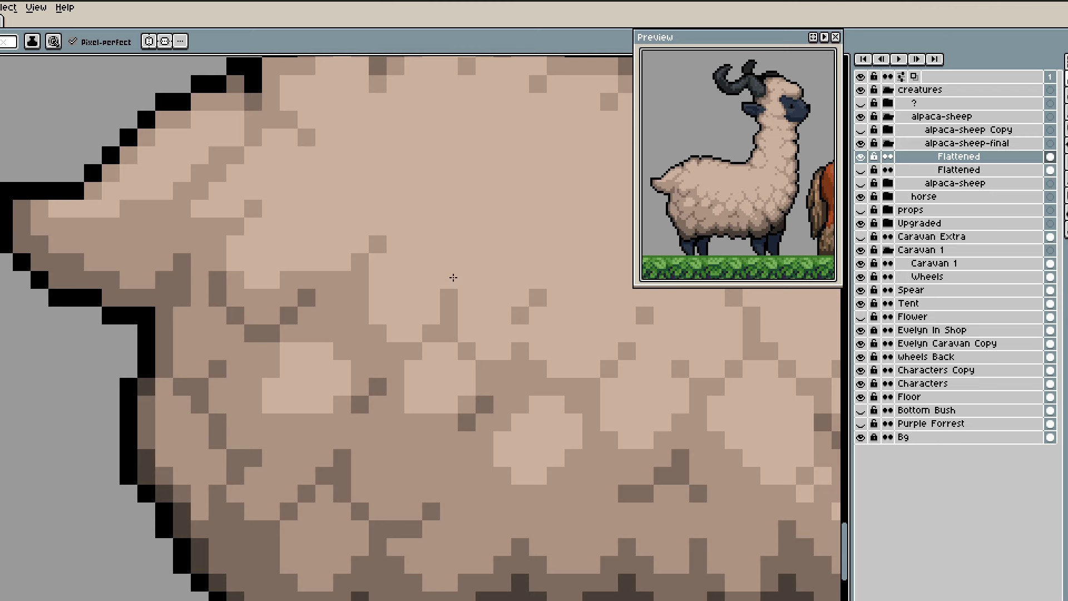
scroll(363, 293, down, 5)
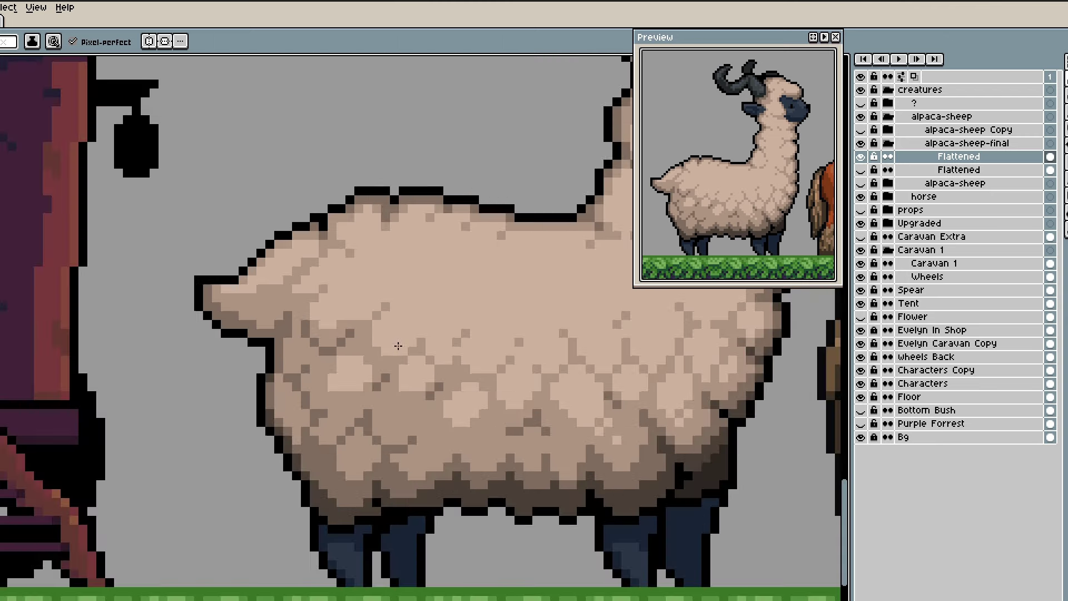
scroll(434, 341, up, 3)
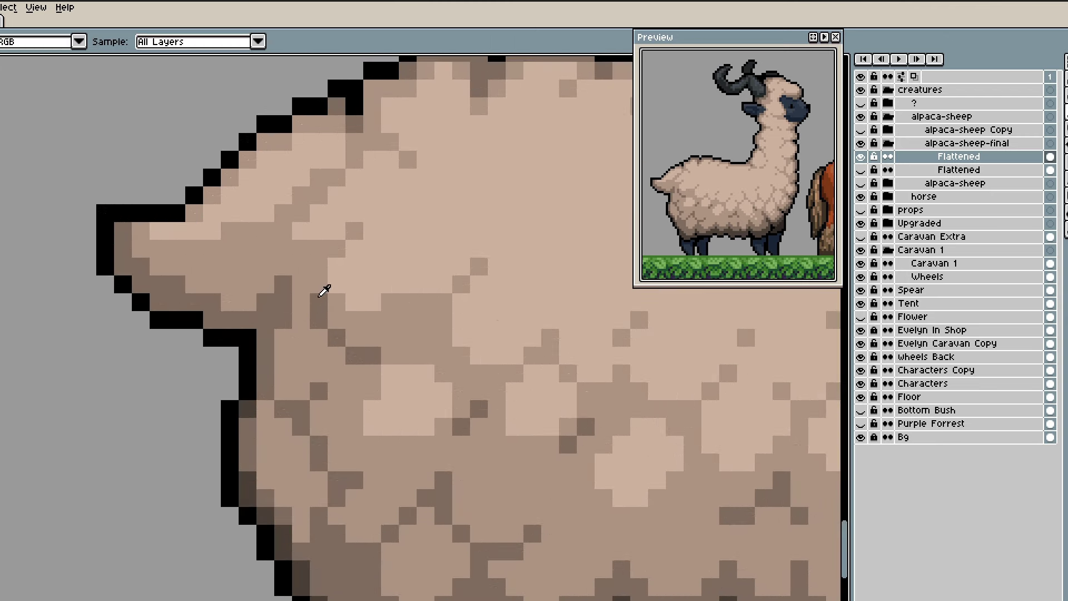
scroll(322, 291, down, 2)
scroll(405, 408, up, 1)
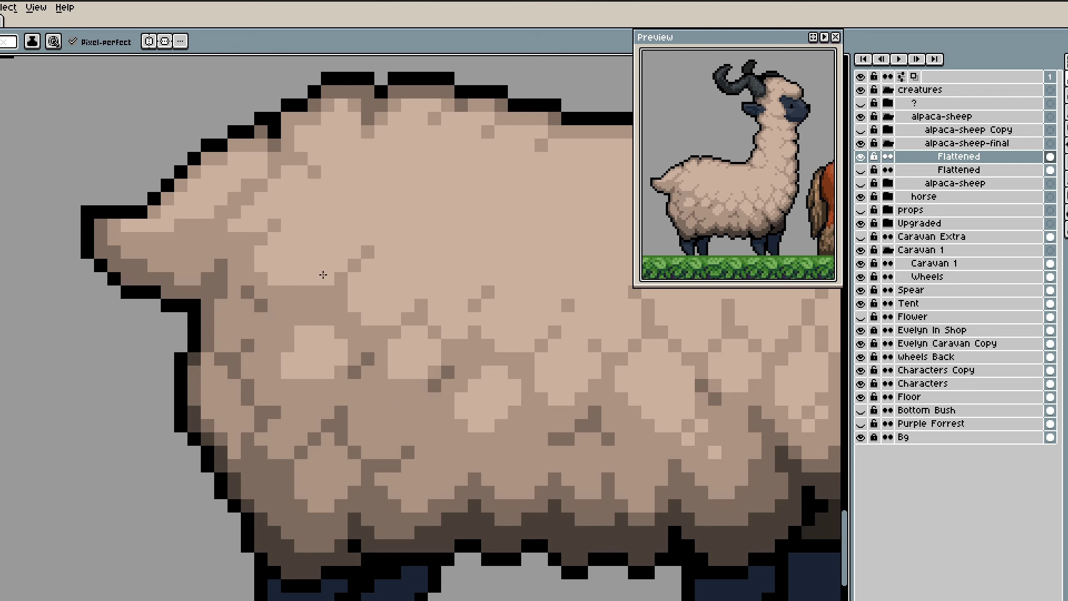
- Enlarge the rearmost light wool patch upwards and round it into a full clump
scroll(323, 275, down, 1)
scroll(411, 337, up, 1)
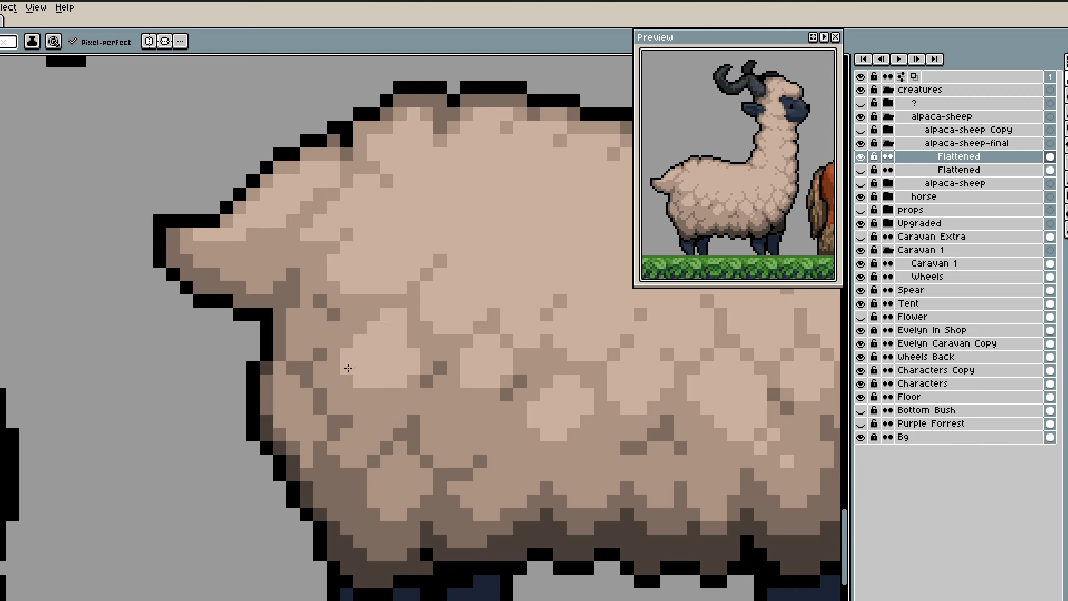
scroll(408, 338, down, 1)
scroll(382, 398, up, 1)
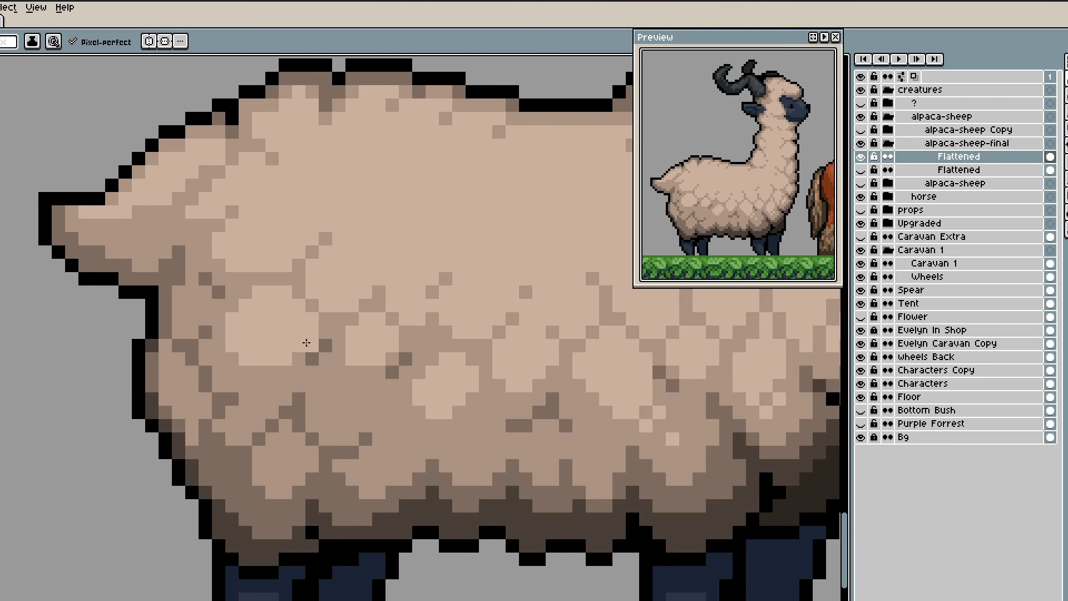
- Round off the small light wool patch beside the rearmost clump using sampled light and mid-tone wool colours
alt+click(334, 403)
alt+click(375, 349)
click(362, 369)
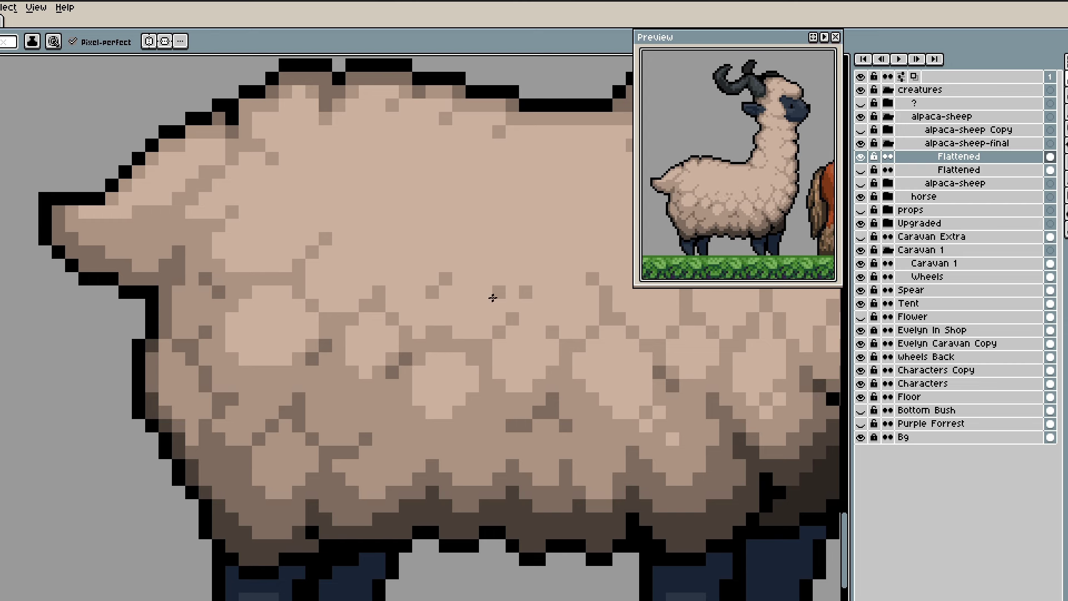
alt+click(466, 312)
click(431, 330)
alt+click(393, 371)
- Paint out part of the dark inverted-V crease on the lower rear belly with mid-tone wool
drag(313, 384, 345, 375)
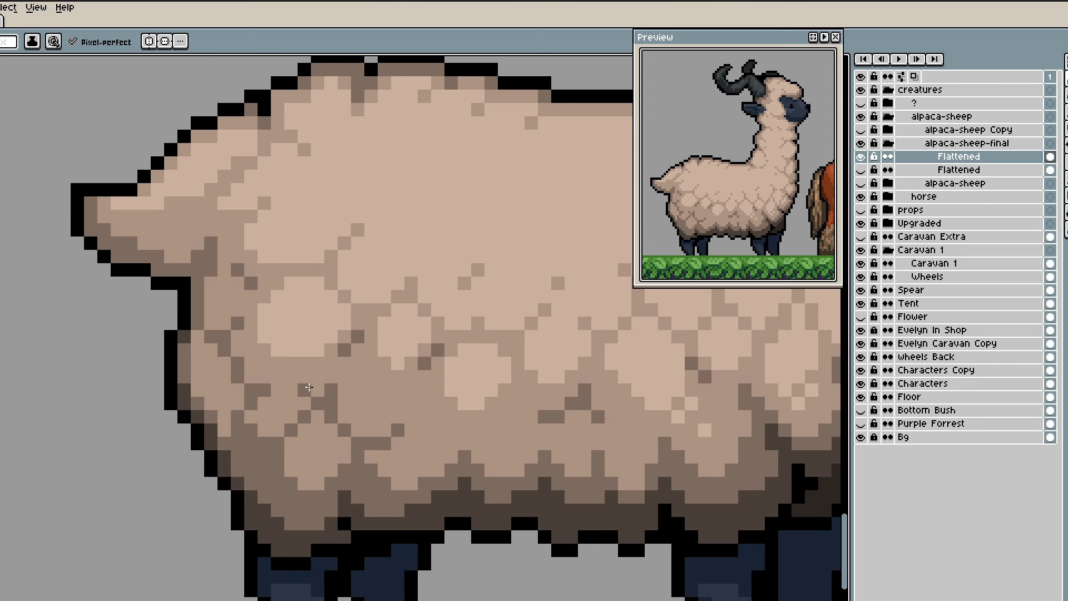
drag(292, 407, 308, 402)
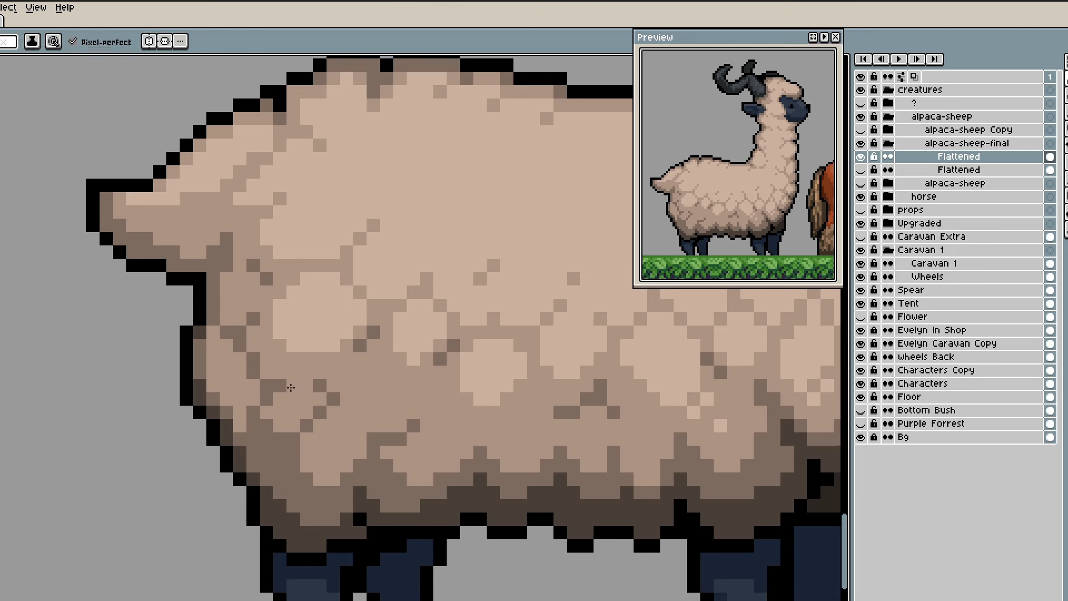
- Round the mid-tone wool patch along the rump's rear edge using sampled darker wool shading
alt+click(210, 317)
click(239, 427)
alt+click(205, 351)
key(alt)
scroll(234, 337, up, 1)
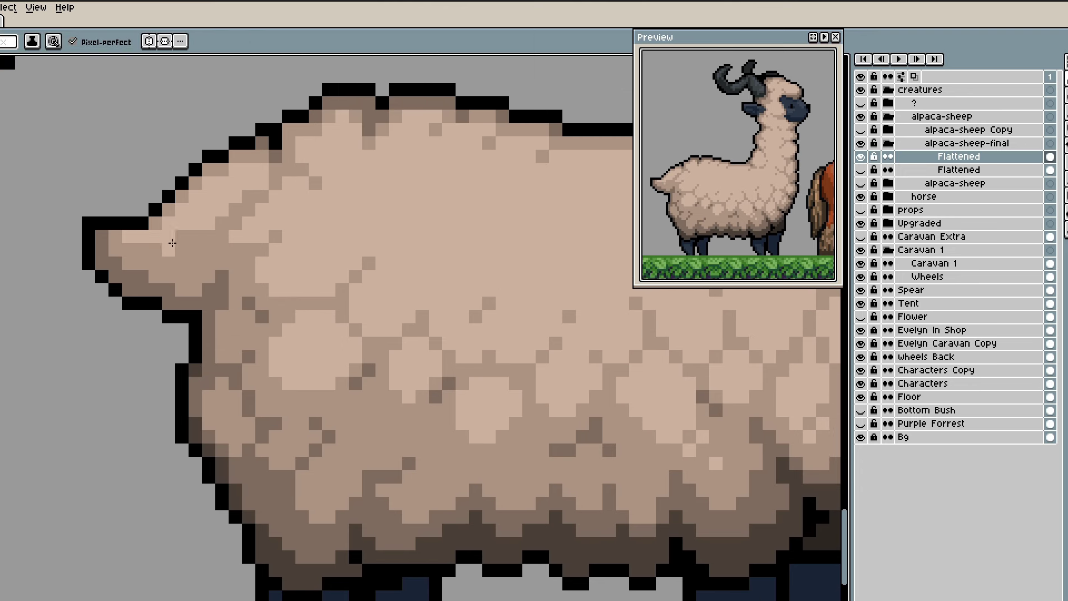
- Extend the light wool on the tail and touch up the shading where the tail meets the rump
drag(172, 243, 222, 283)
drag(205, 290, 215, 289)
scroll(261, 273, down, 1)
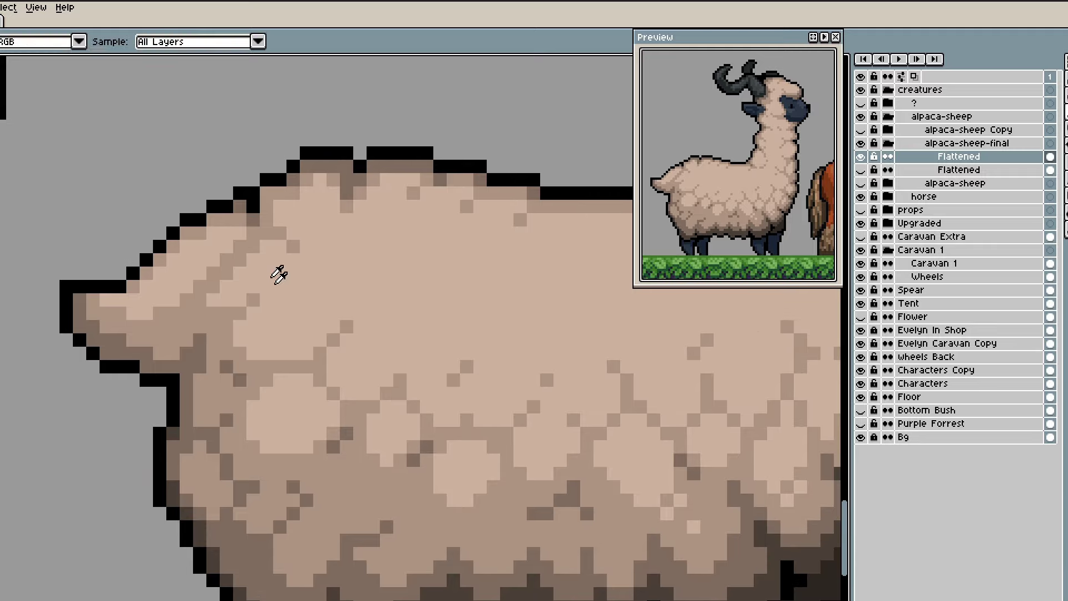
- Add single light wool pixels just beneath the light patches on the middle and rear belly
scroll(403, 348, down, 2)
scroll(404, 349, down, 1)
scroll(377, 365, up, 2)
key(alt)
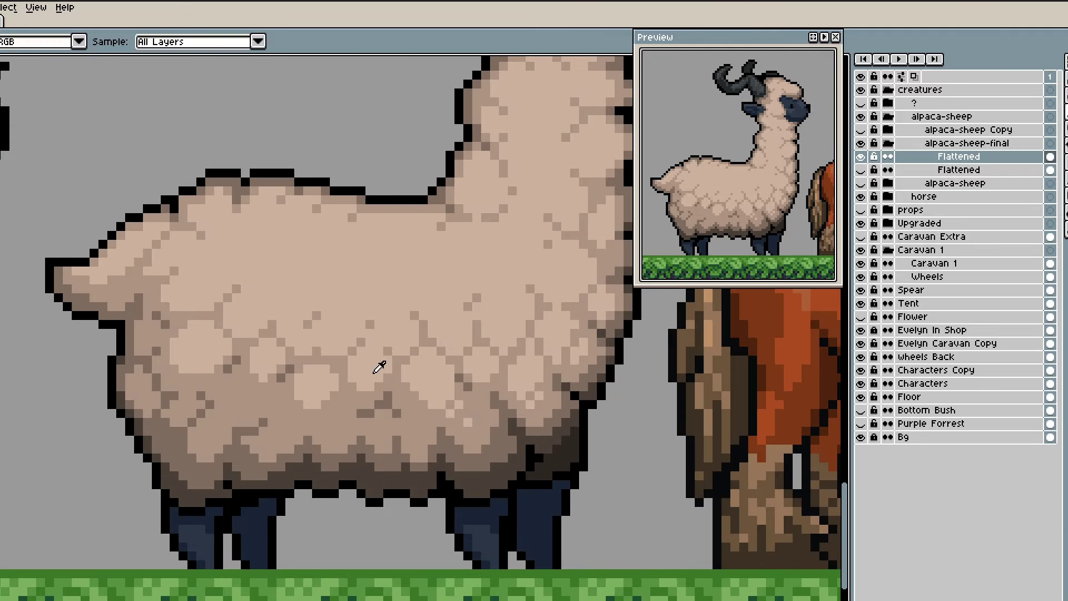
scroll(294, 372, up, 1)
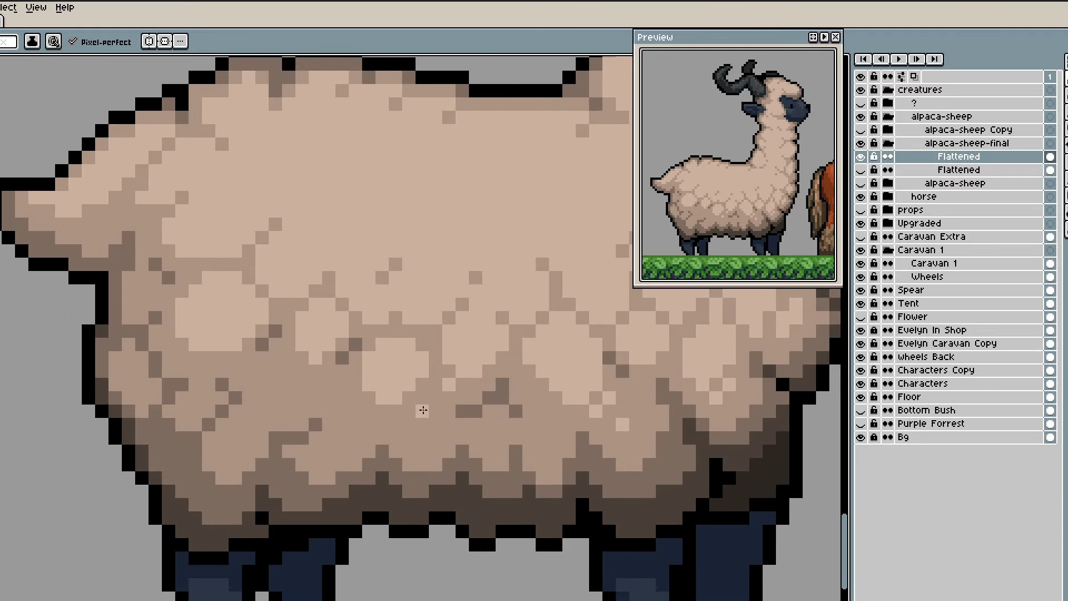
drag(419, 400, 465, 407)
drag(375, 418, 421, 427)
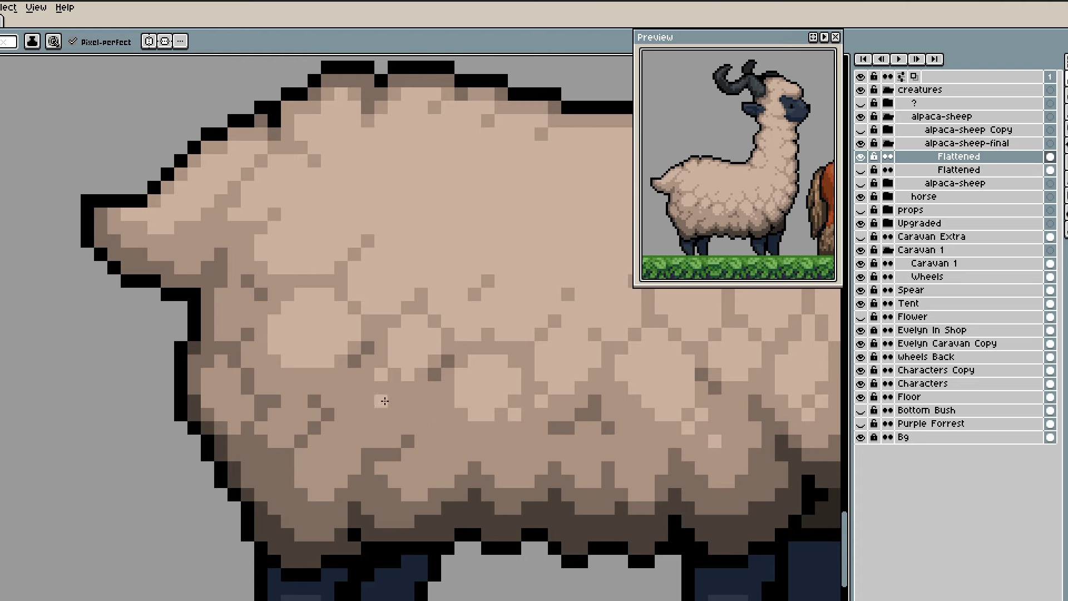
- Deepen the shadow along the belly's bottom edge by adding darker pixels to the wool tufts above the legs
scroll(311, 364, down, 3)
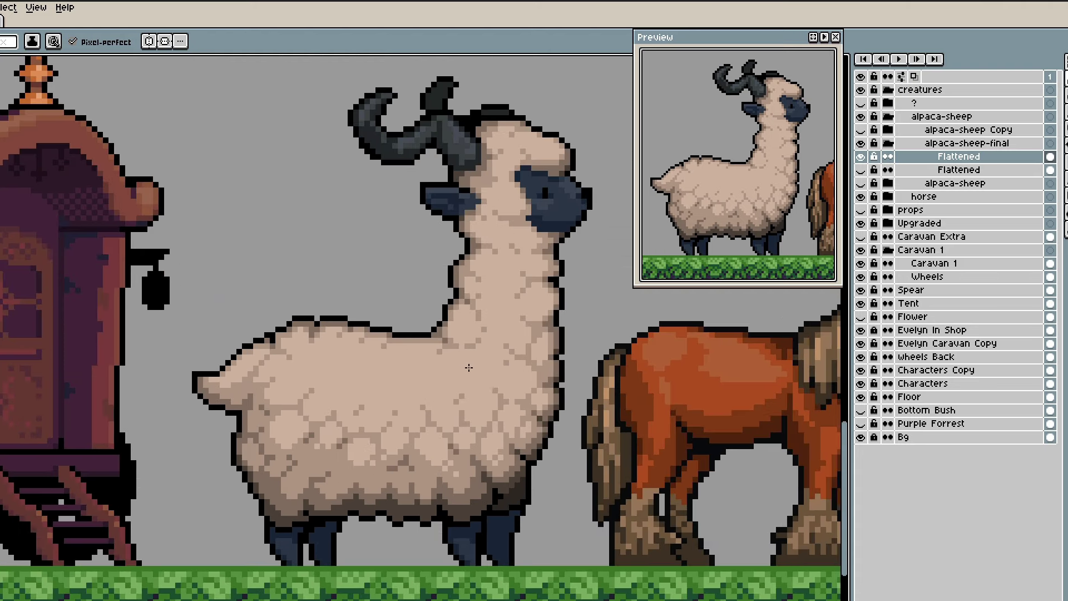
scroll(469, 367, up, 1)
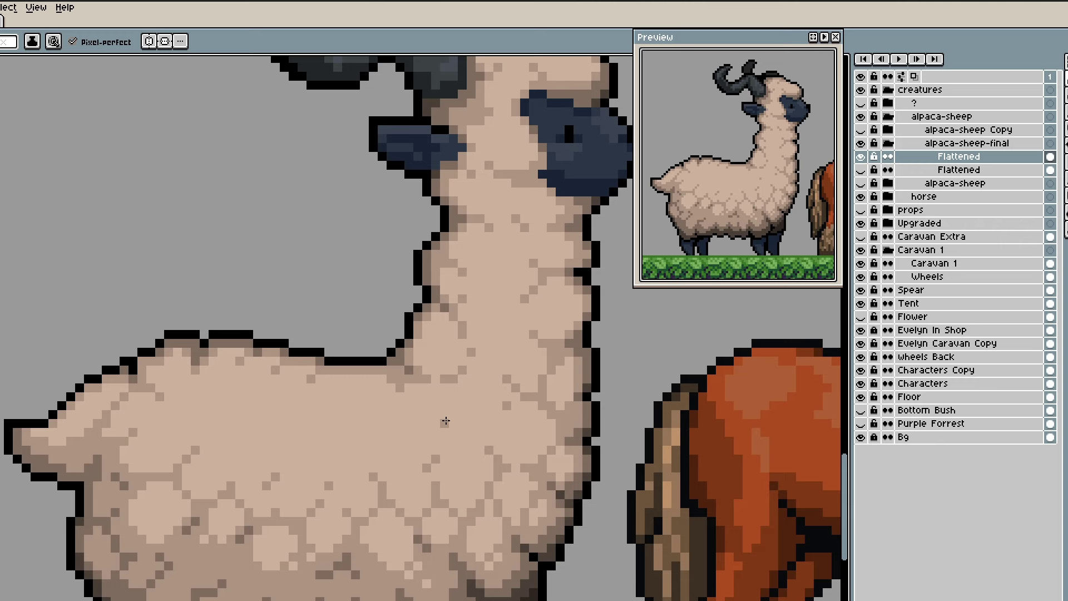
scroll(446, 421, down, 1)
scroll(498, 497, up, 1)
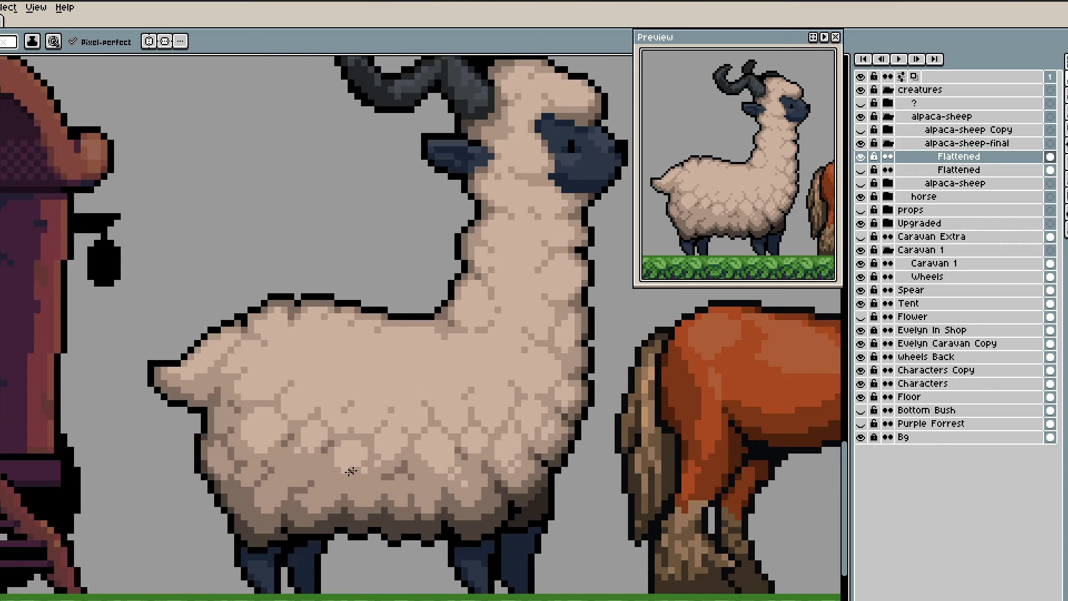
scroll(291, 470, up, 1)
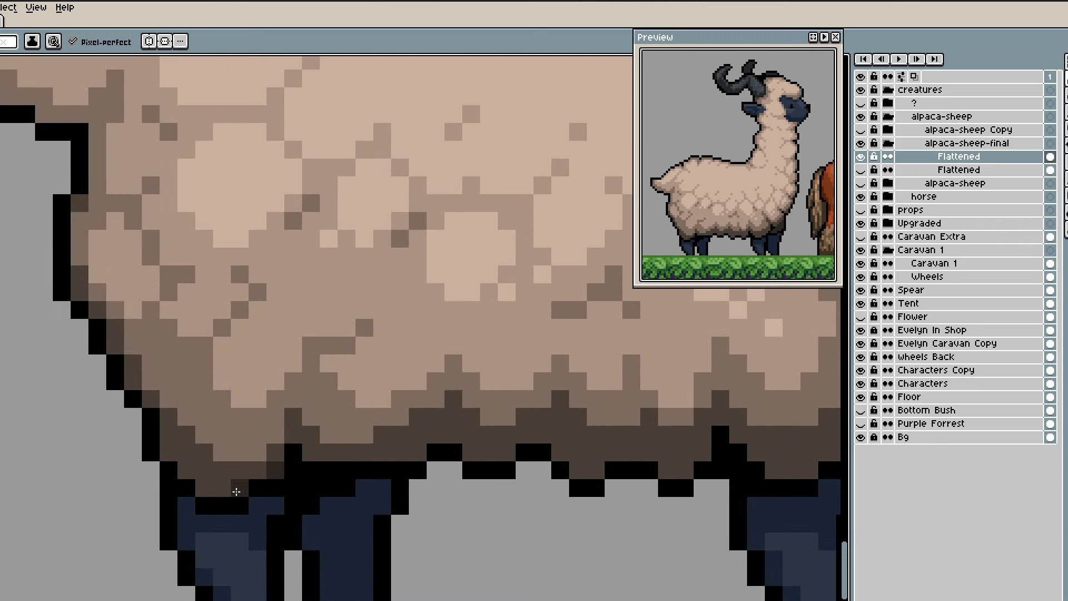
drag(436, 438, 469, 451)
drag(560, 478, 389, 451)
drag(403, 441, 363, 415)
drag(650, 465, 443, 477)
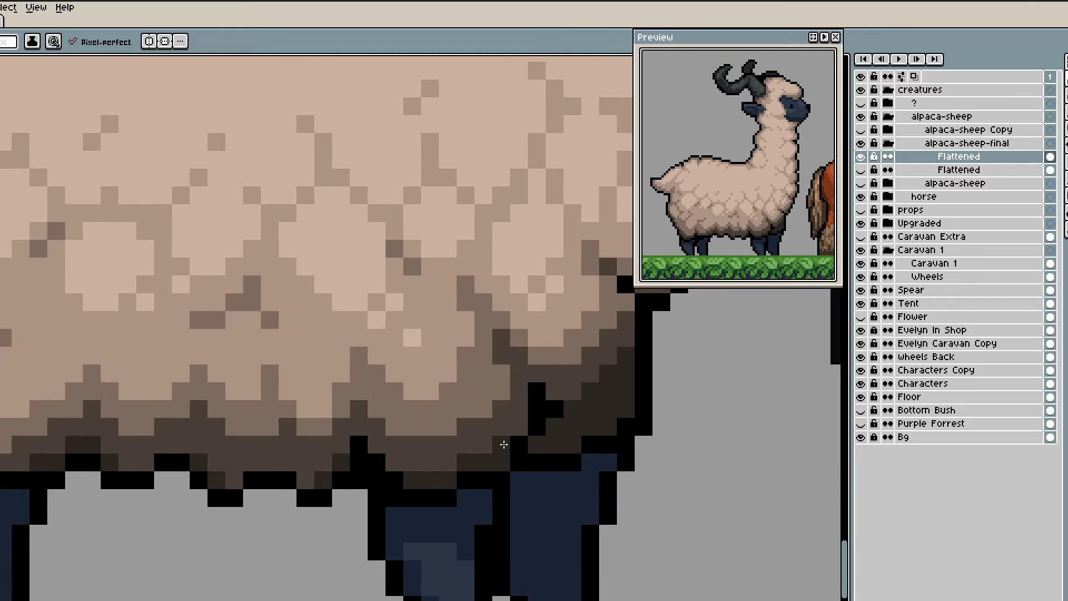
- Select the 4 by 7 pixel bump on the back of the neck, nudge it up one pixel and deselect
scroll(512, 428, down, 4)
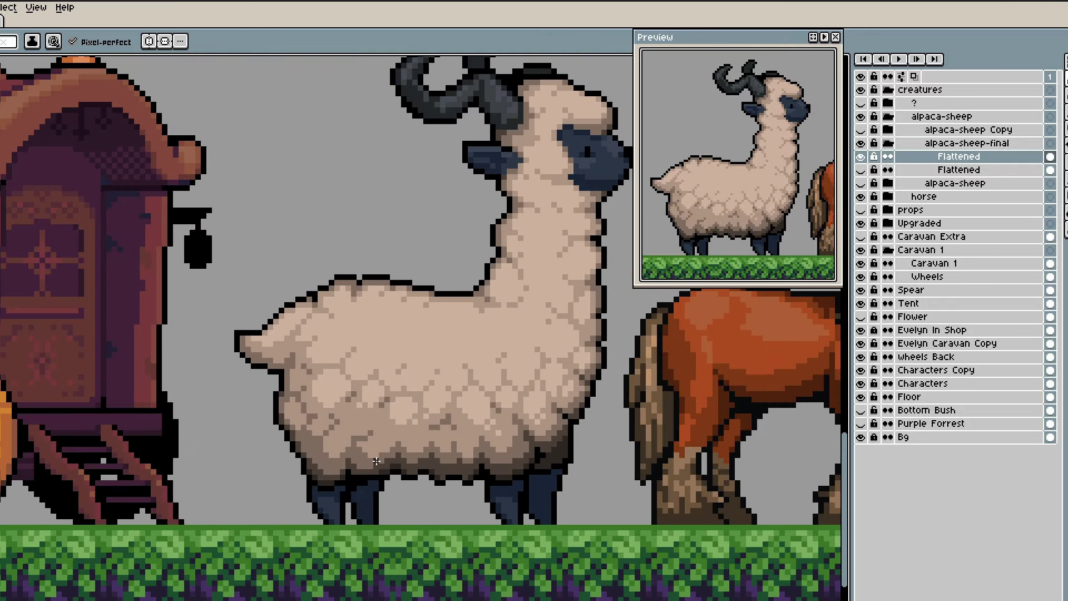
scroll(437, 521, down, 1)
scroll(466, 463, up, 1)
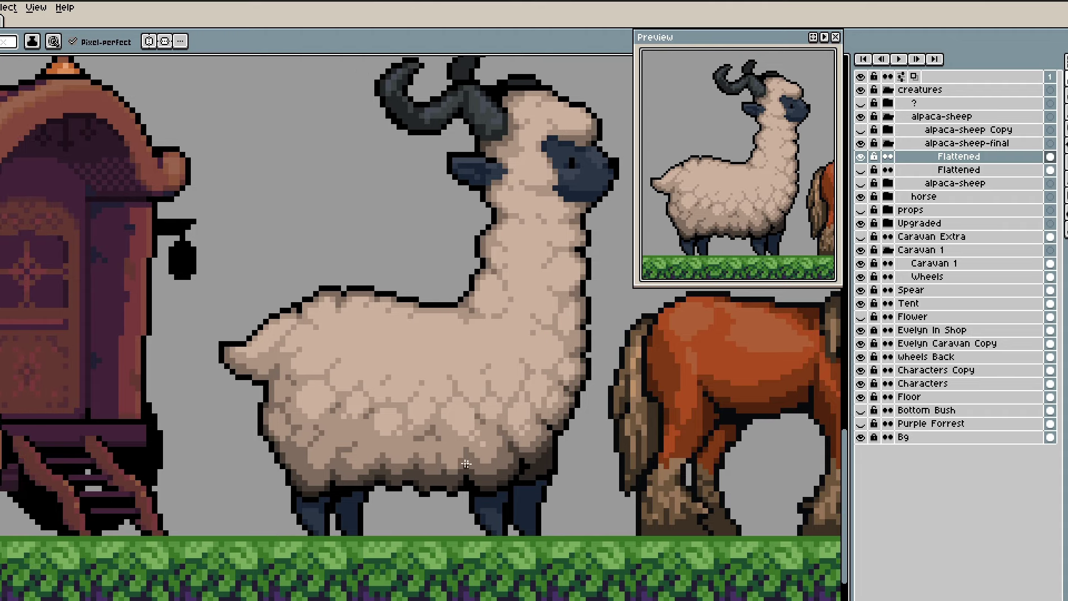
scroll(419, 469, down, 1)
scroll(436, 462, up, 2)
scroll(419, 472, down, 1)
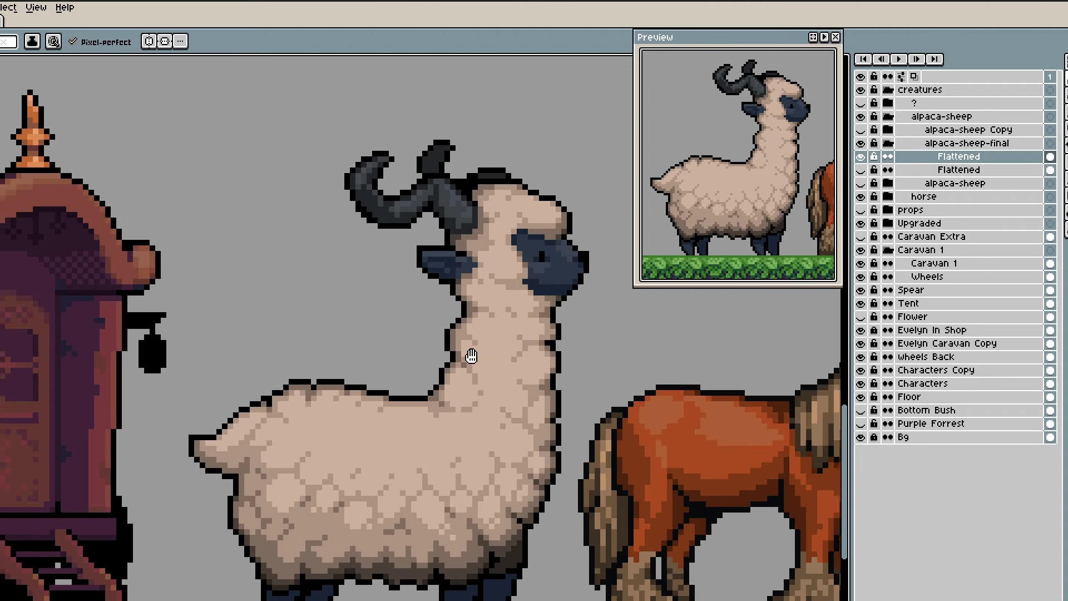
scroll(355, 359, up, 2)
scroll(354, 359, up, 1)
key(m)
drag(364, 338, 419, 445)
scroll(508, 422, up, 1)
key(Up)
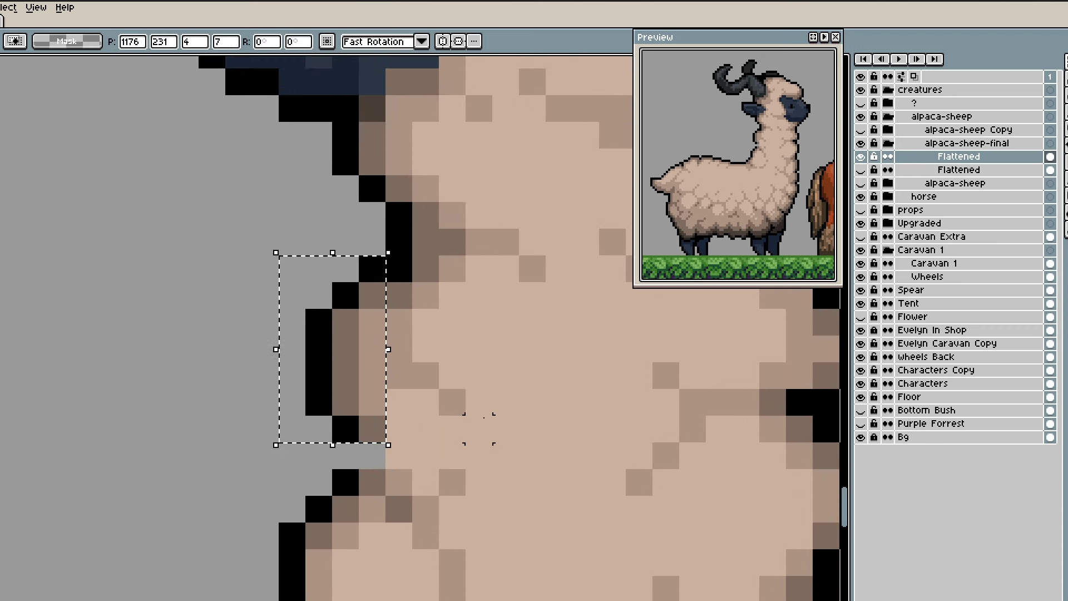
key(Down)
key(Up)
key(ctrl+d)
- Close the gap below the moved neck bump with black outline and sampled wool shading
key(b)
click(350, 452)
alt+click(372, 478)
click(372, 456)
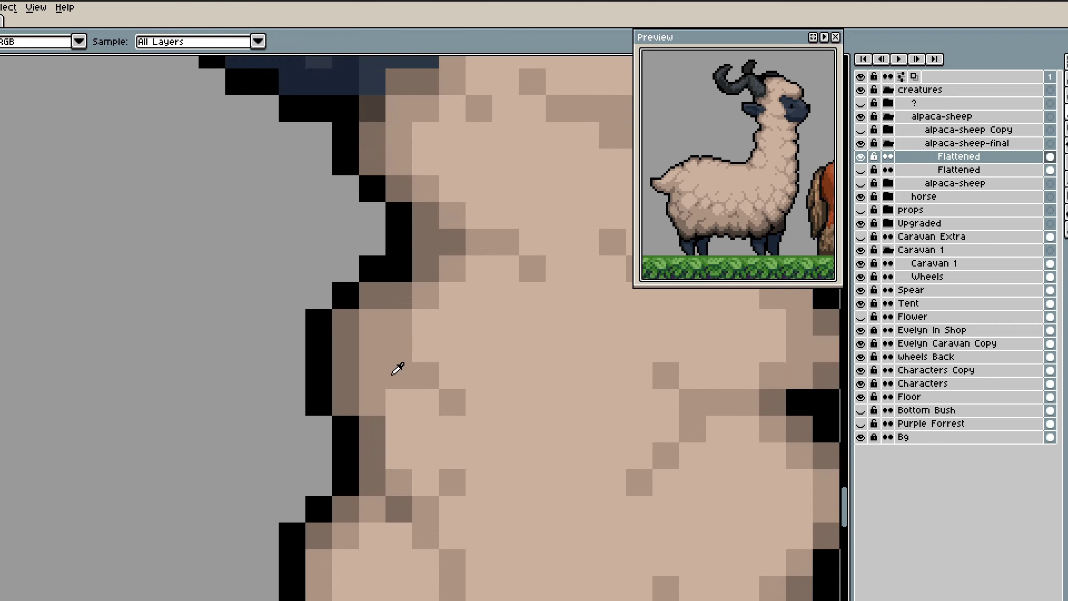
scroll(442, 393, down, 3)
scroll(443, 366, up, 2)
scroll(452, 402, down, 3)
scroll(456, 398, up, 3)
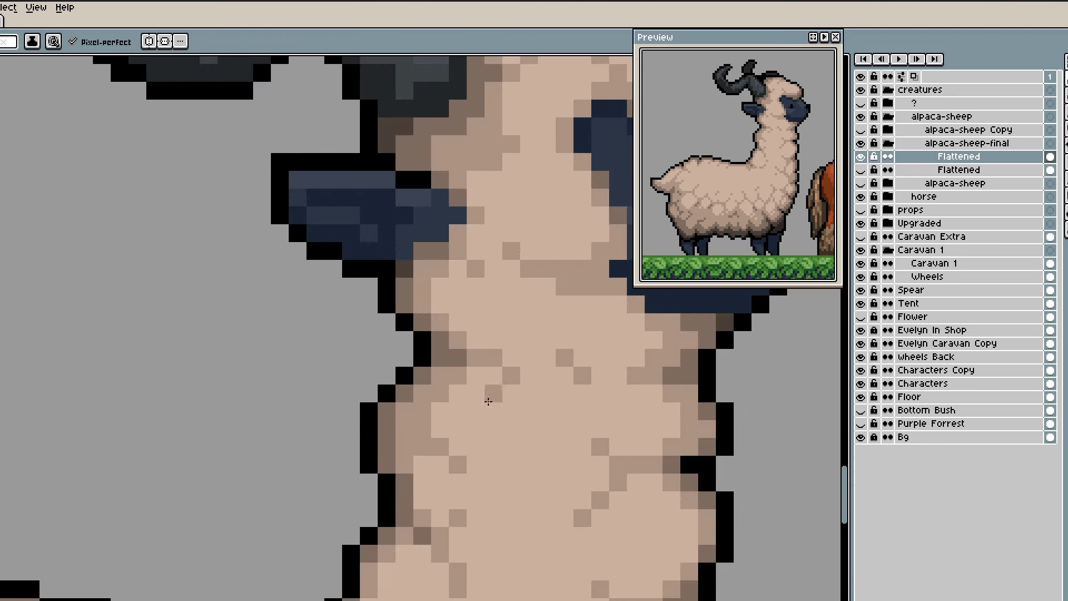
scroll(531, 447, down, 4)
scroll(531, 448, down, 3)
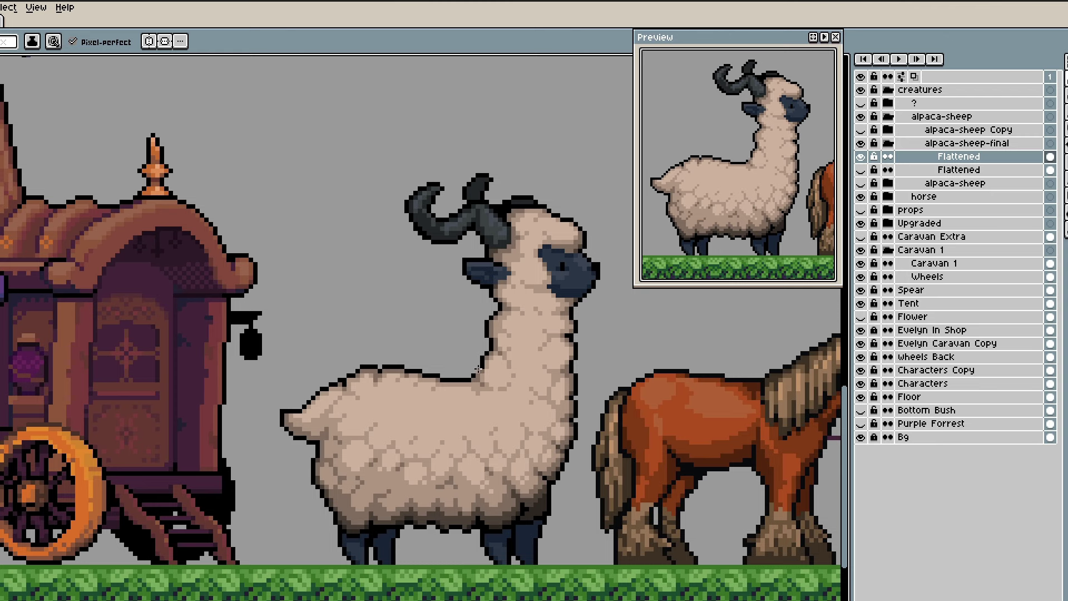
- Touch up the black outline and adjacent edge shading just below the bump on the back of the neck
scroll(453, 332, up, 5)
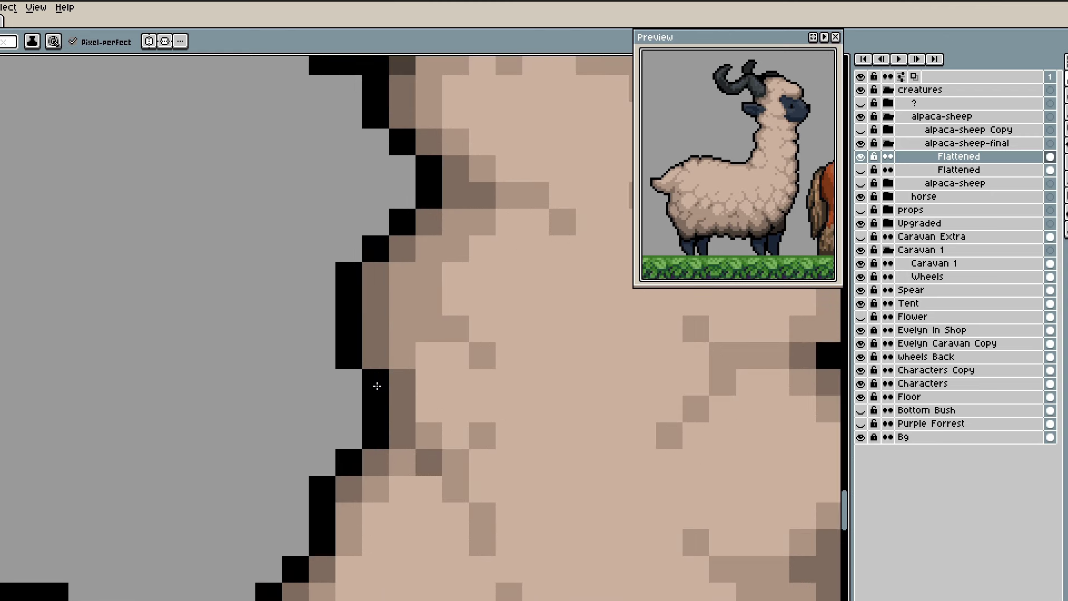
mouse_move(377, 386)
mouse_down()
mouse_move(372, 336)
mouse_move(349, 354)
mouse_move(376, 409)
mouse_up()
alt+click(382, 425)
click(401, 410)
scroll(464, 375, down, 5)
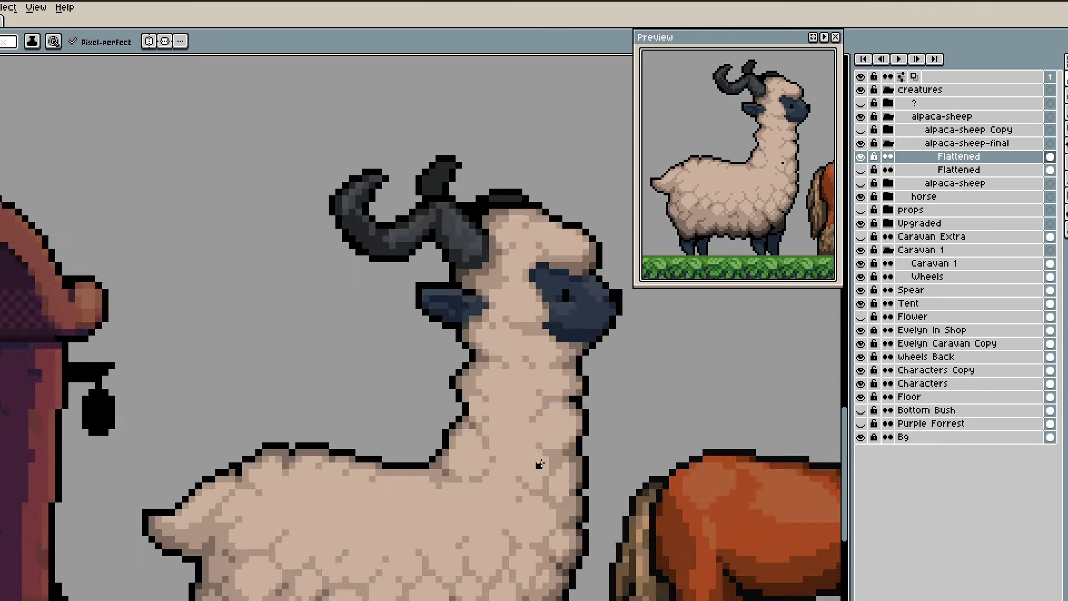
- Shorten the bump in the outline on the back of the neck to three pixels, erasing the leftover outer pixels
scroll(483, 394, up, 3)
drag(495, 339, 507, 385)
mouse_move(399, 335)
mouse_down()
mouse_move(399, 356)
mouse_move(385, 335)
mouse_up()
key(e)
key(b)
mouse_move(412, 335)
mouse_down()
mouse_move(412, 322)
mouse_move(399, 322)
mouse_up()
key(e)
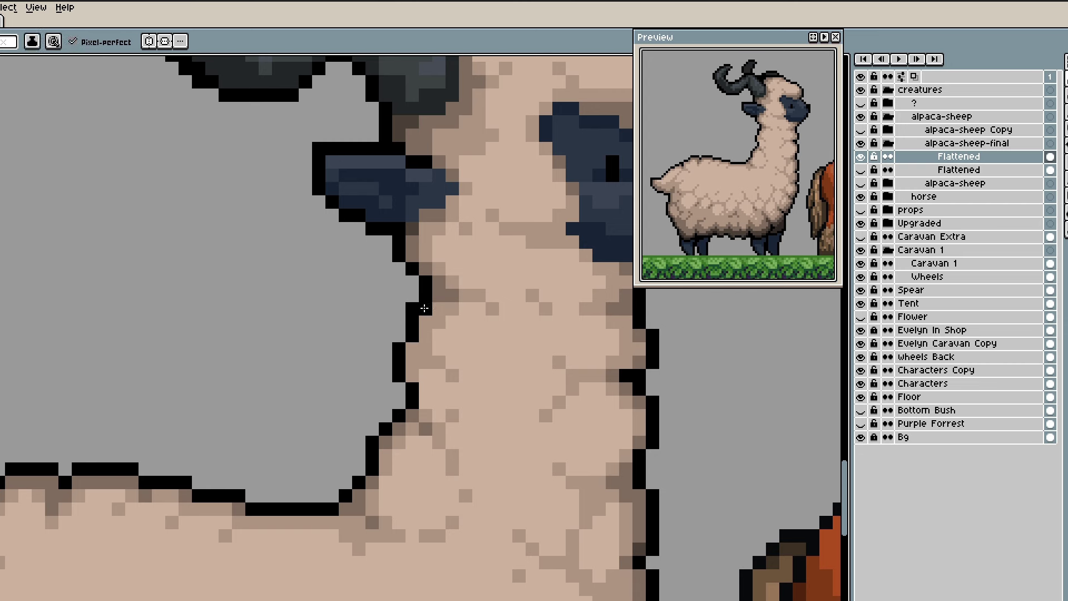
- Fill in the wool beside the redrawn back-of-neck outline using a sampled shading colour
key(b)
click(426, 322)
click(412, 349)
alt+click(417, 363)
drag(475, 414, 462, 433)
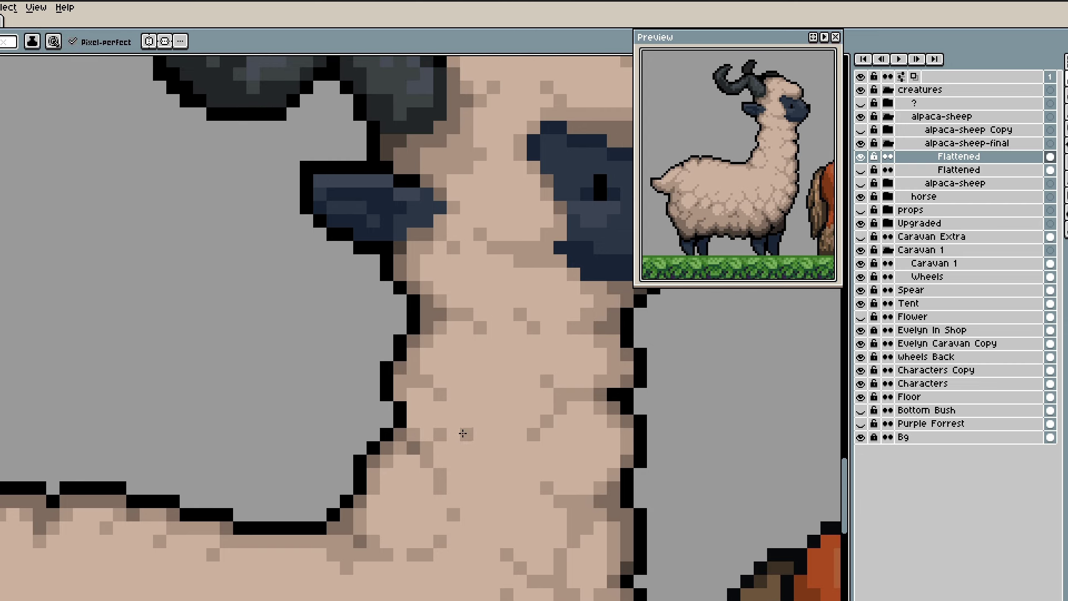
- Refine the dark and mid-tone shading inside the back-of-neck bump so it follows the new outline
scroll(465, 409, up, 1)
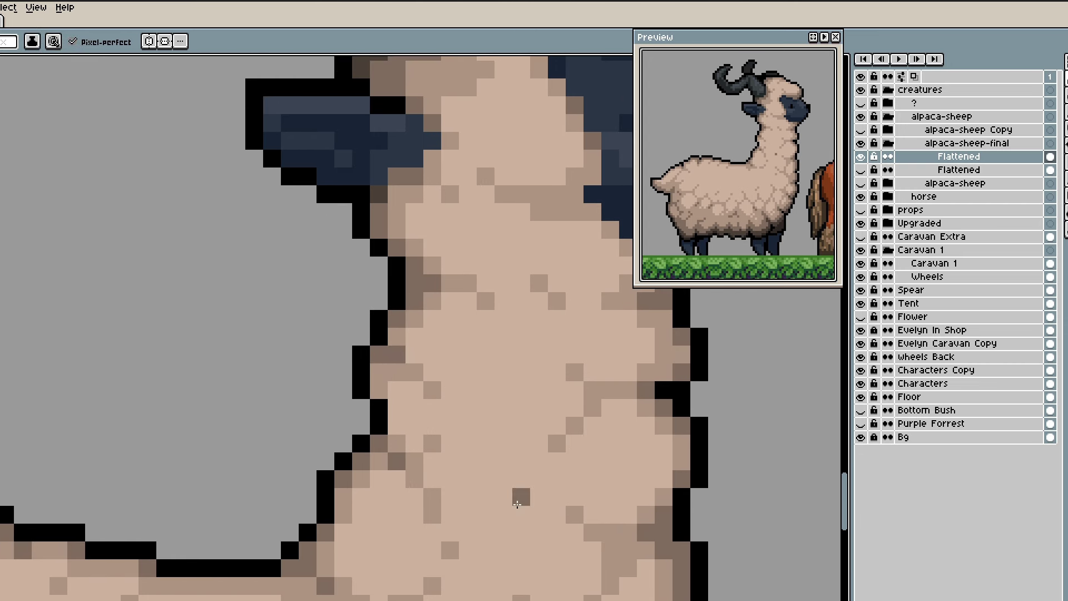
scroll(585, 420, down, 2)
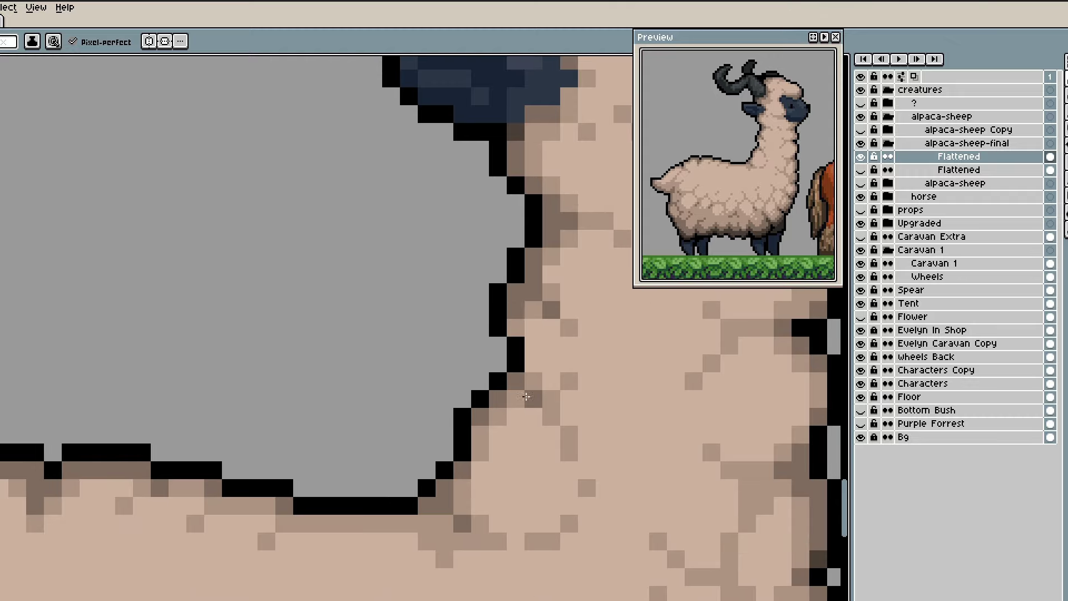
scroll(584, 420, up, 2)
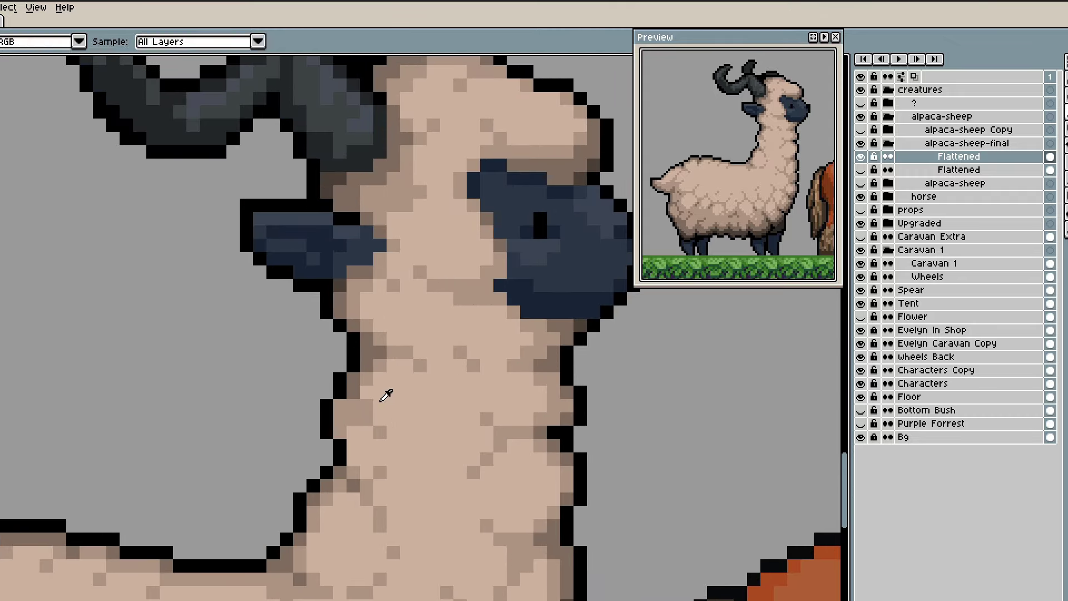
scroll(391, 486, down, 3)
scroll(391, 485, up, 2)
scroll(465, 453, down, 2)
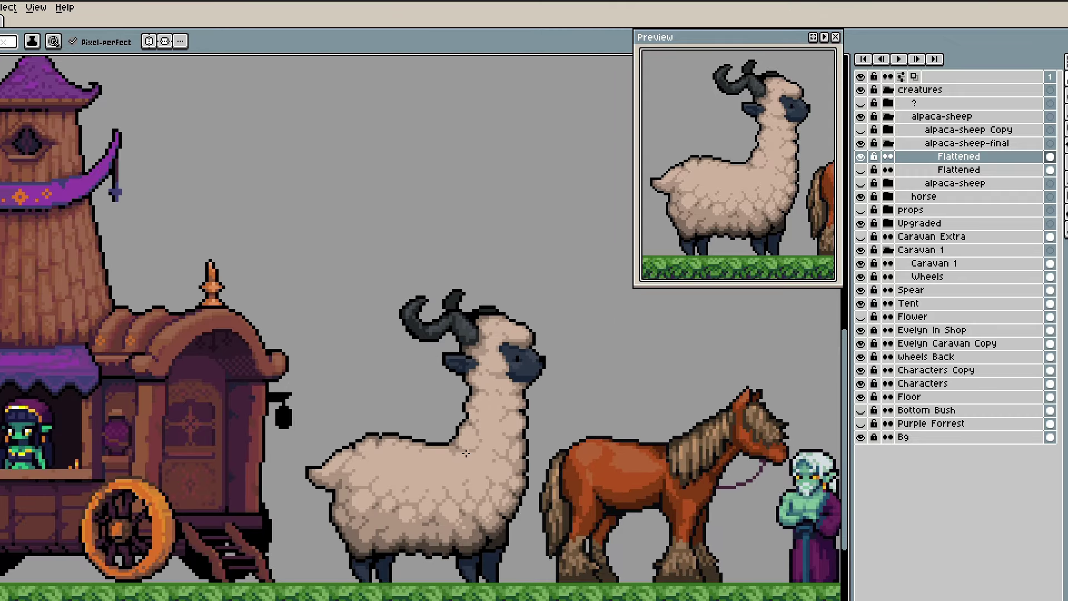
scroll(447, 410, up, 3)
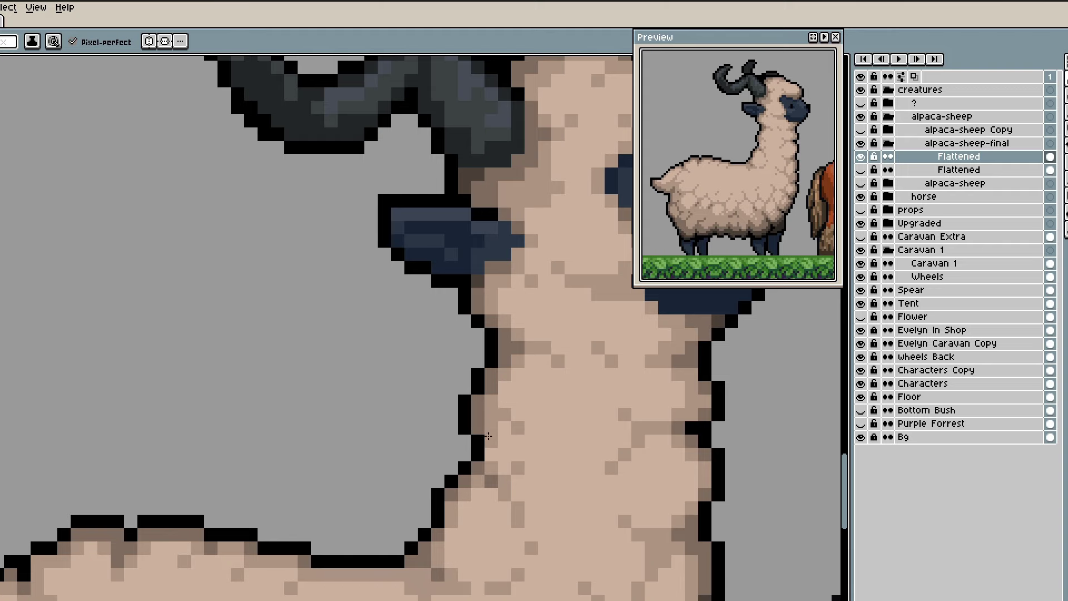
- Examine the alpaca-sheep's back, rump and belly wool shading both up close and alongside the caravan and horse
scroll(488, 436, down, 3)
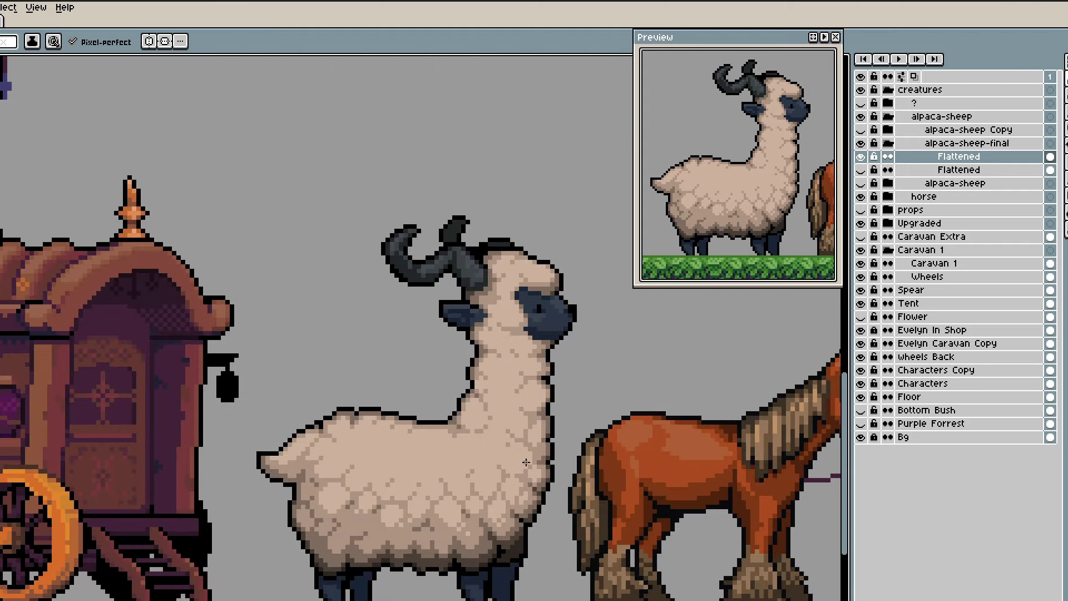
drag(501, 460, 514, 403)
scroll(520, 396, up, 2)
scroll(474, 405, down, 1)
scroll(424, 411, up, 3)
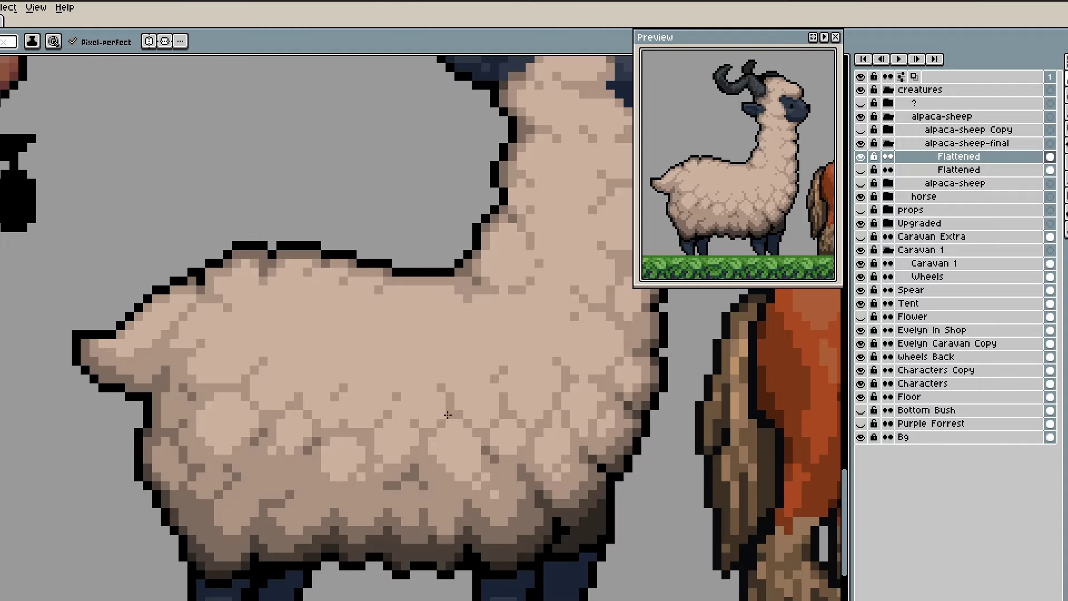
scroll(430, 476, down, 1)
scroll(430, 475, down, 2)
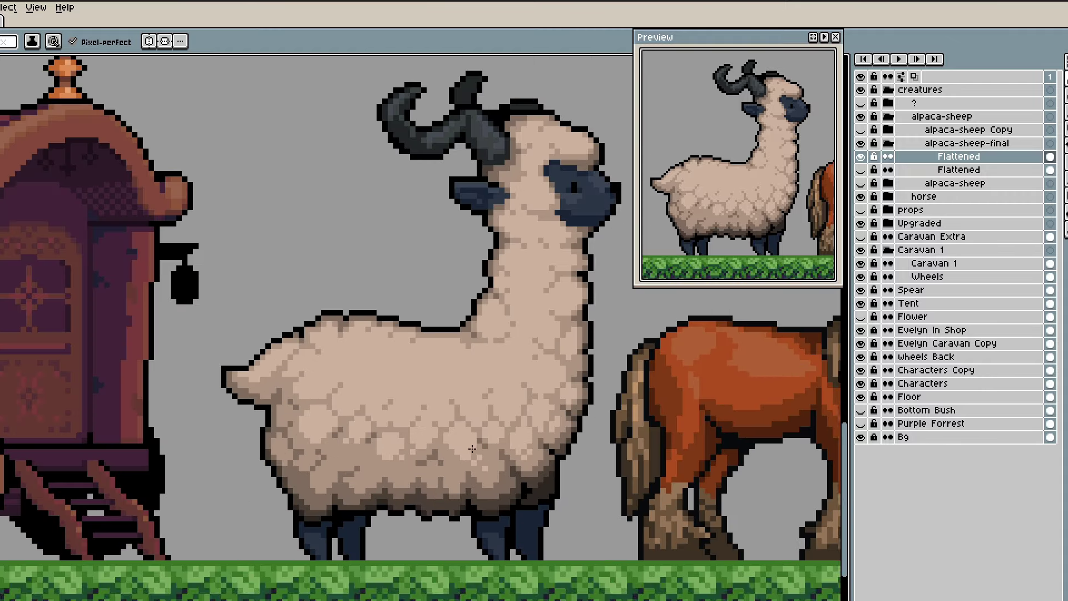
scroll(430, 475, up, 2)
scroll(422, 482, up, 1)
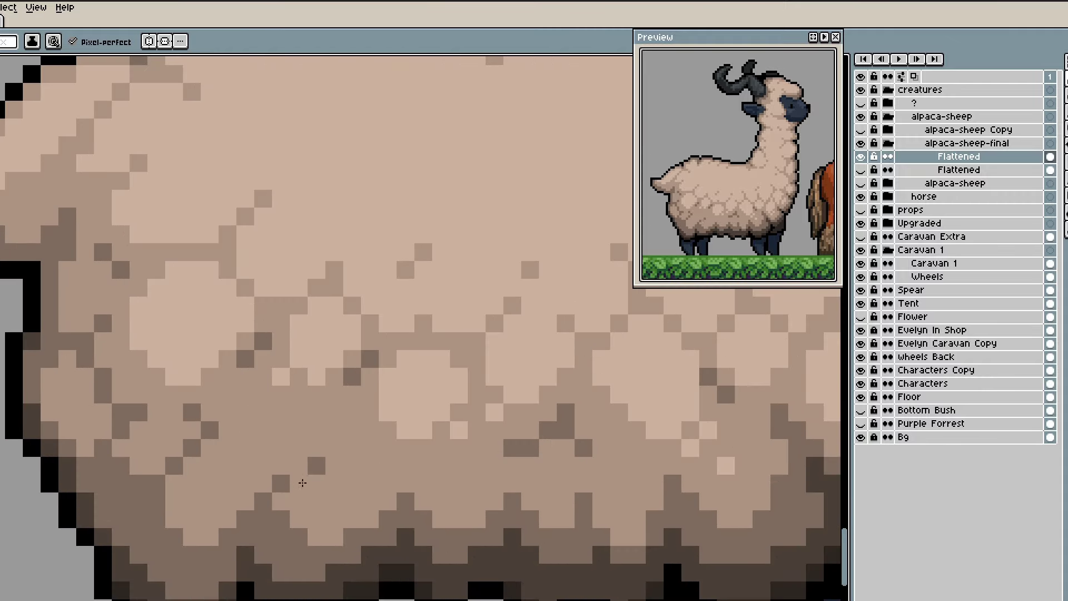
scroll(302, 482, down, 3)
scroll(480, 450, up, 1)
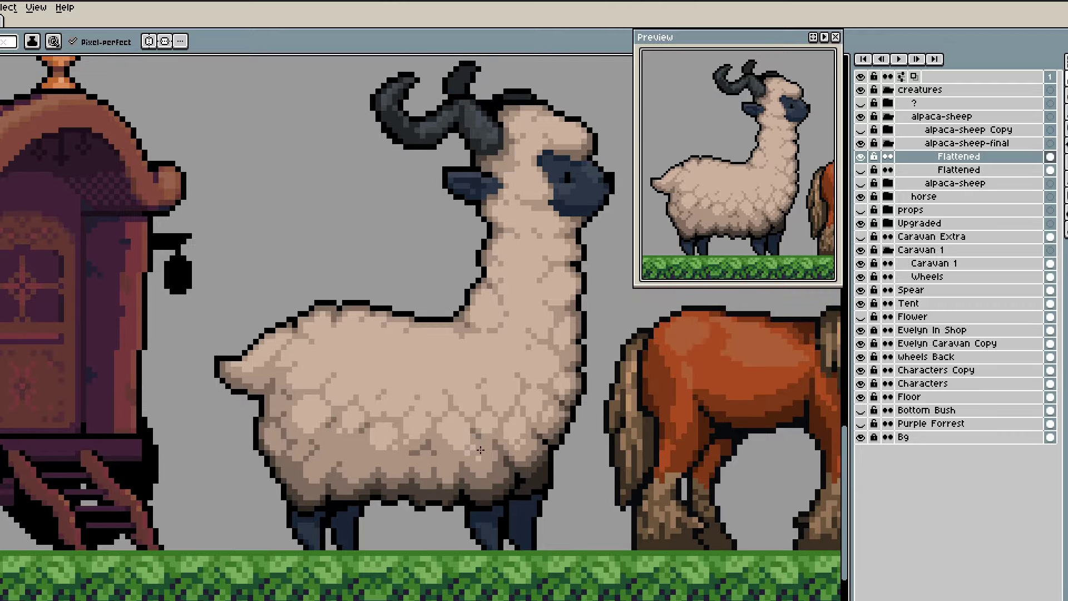
- Add a few sampled light wool pixels beneath the light clump nearest the chest to soften its lower edge
scroll(480, 449, up, 2)
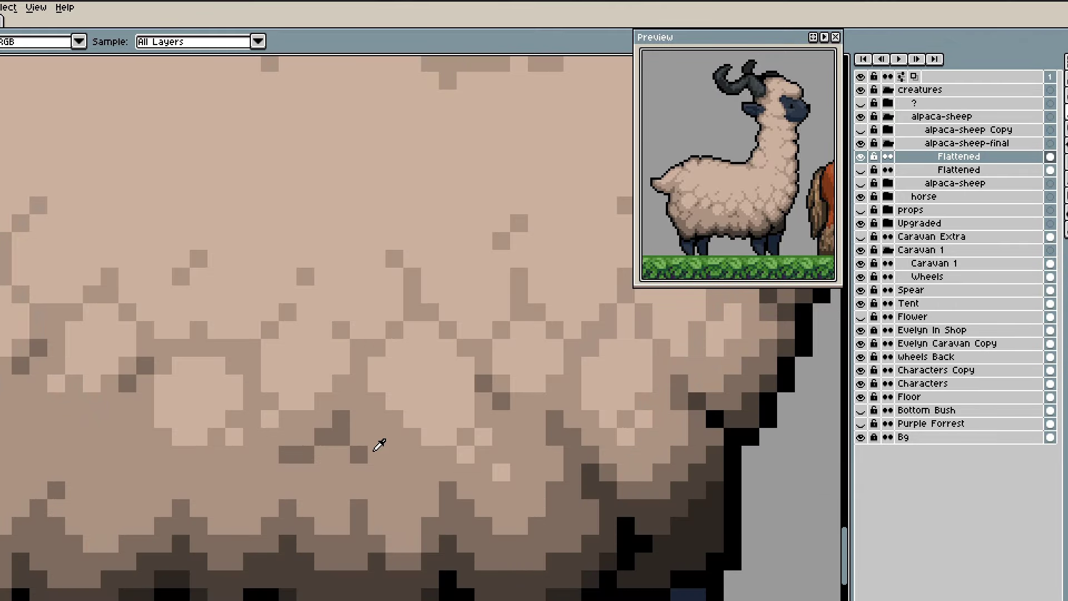
scroll(375, 443, down, 1)
scroll(391, 471, up, 1)
drag(450, 465, 420, 469)
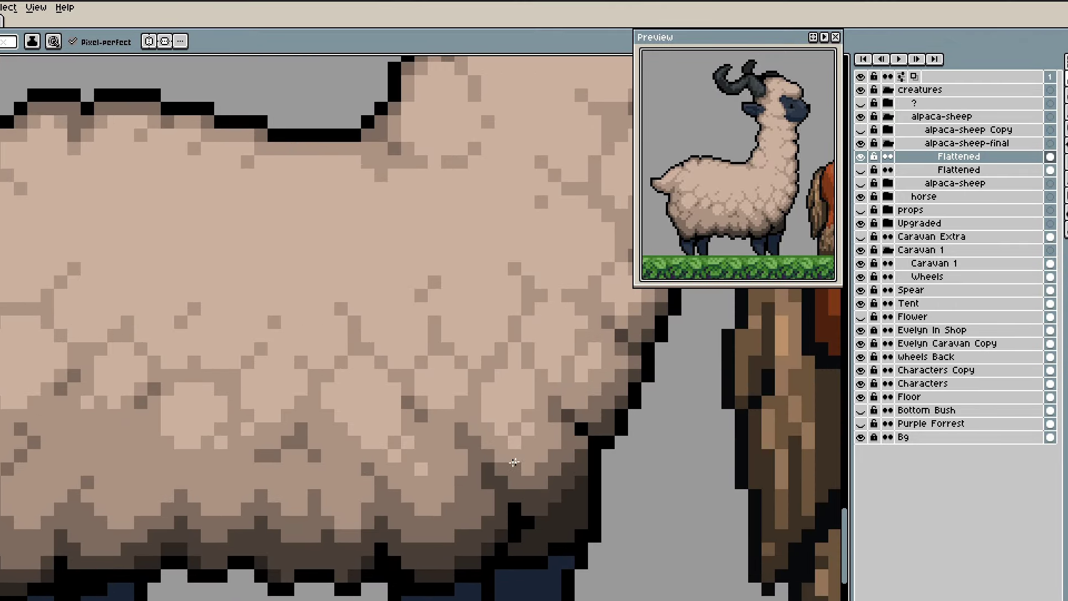
- Shift the crease shading beside the notch in the front of the neck one pixel to the right and deselect it
drag(568, 367, 433, 550)
scroll(486, 308, down, 3)
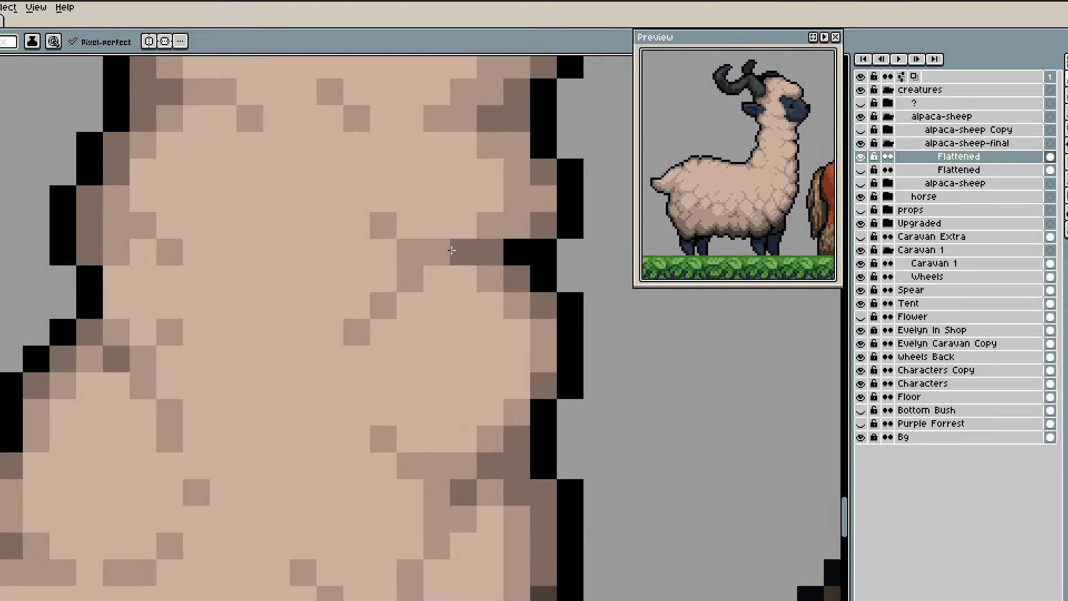
scroll(460, 246, down, 3)
scroll(440, 402, up, 1)
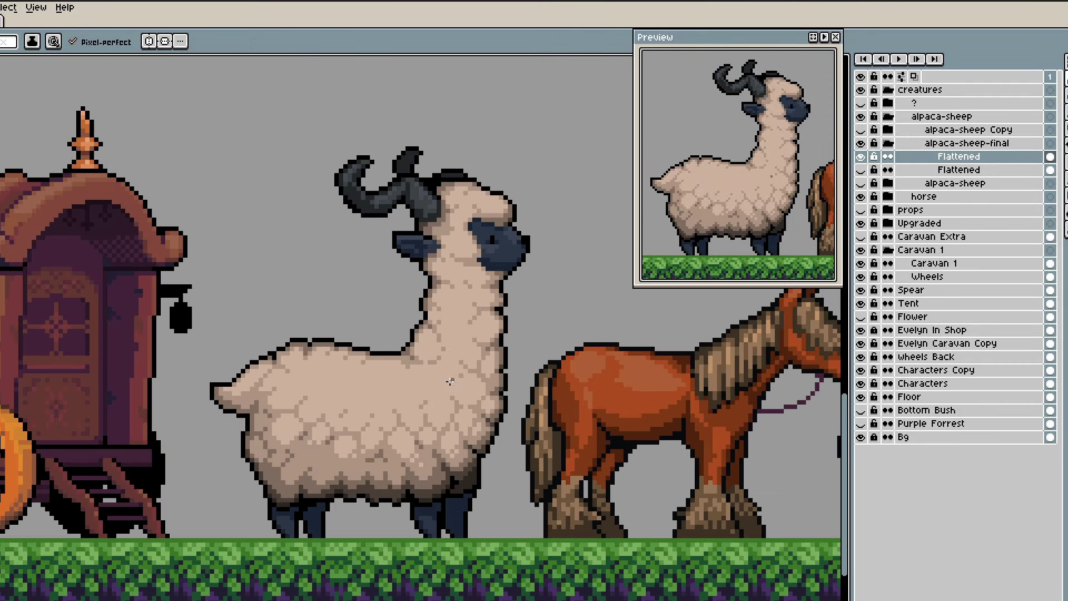
scroll(458, 330, up, 2)
key(m)
drag(466, 272, 495, 319)
scroll(509, 321, up, 2)
key(Right)
key(ctrl+d)
key(b)
drag(424, 229, 424, 317)
alt+click(502, 380)
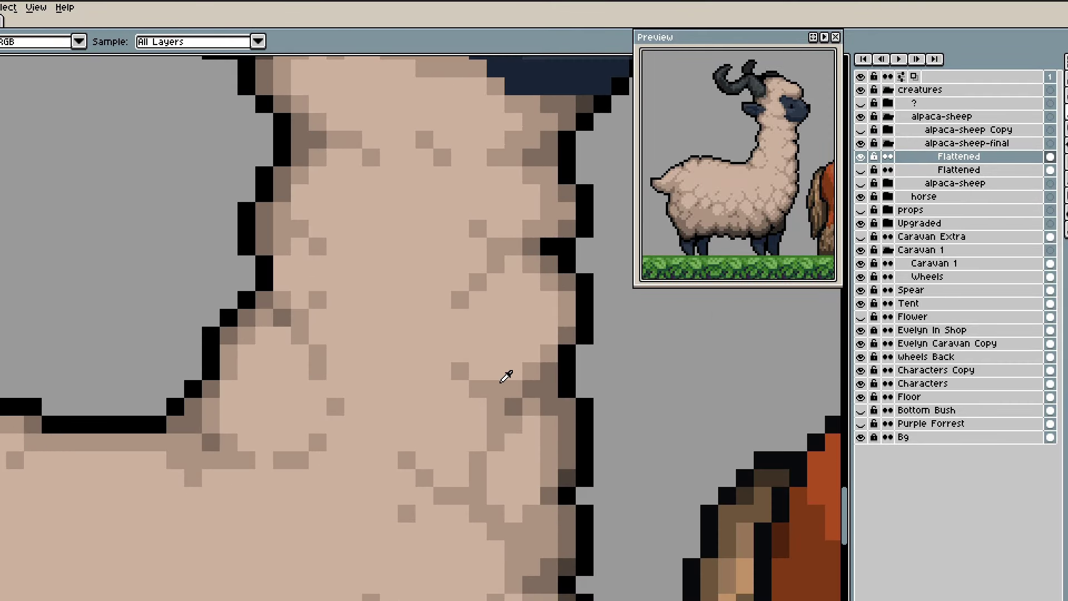
- Touch up the scalloped black outline along the middle of the belly's underside
scroll(478, 400, down, 4)
drag(445, 434, 527, 318)
scroll(443, 393, up, 1)
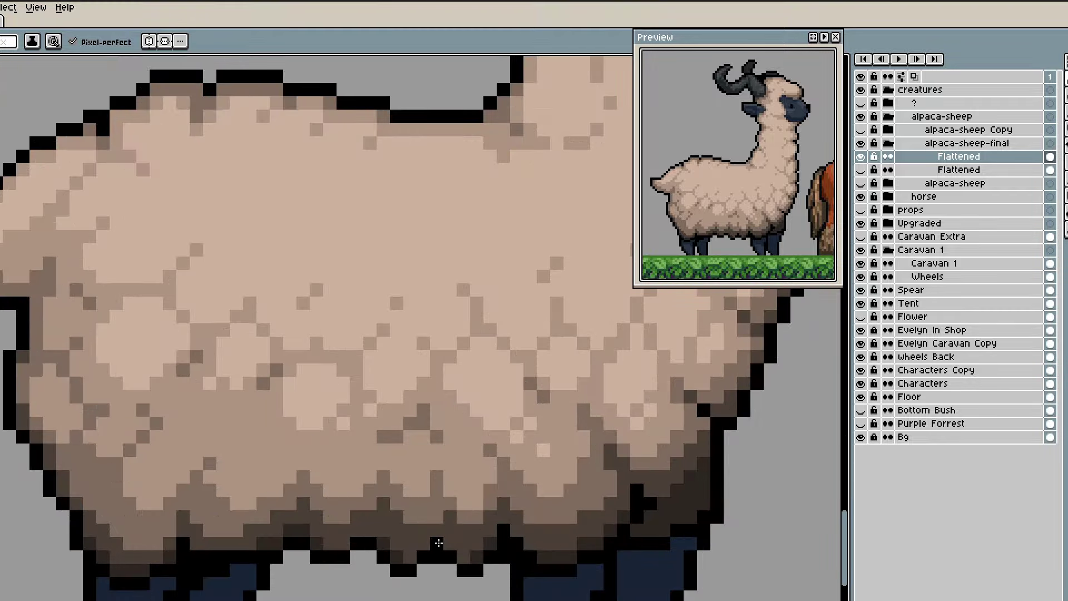
scroll(443, 393, down, 1)
scroll(431, 357, up, 1)
scroll(512, 425, down, 2)
scroll(512, 426, down, 1)
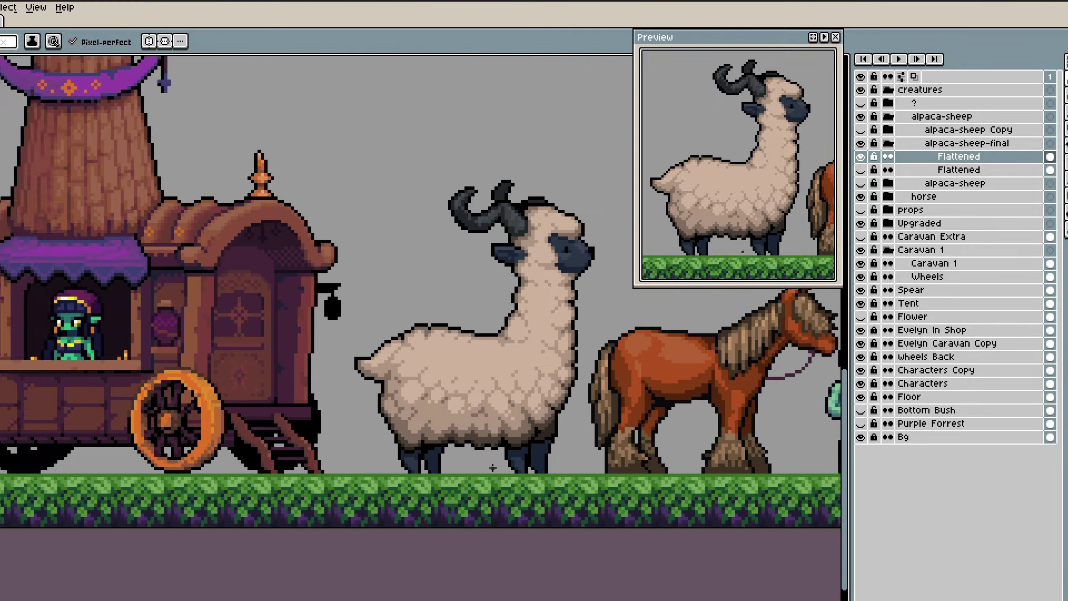
scroll(435, 512, up, 5)
scroll(445, 478, down, 5)
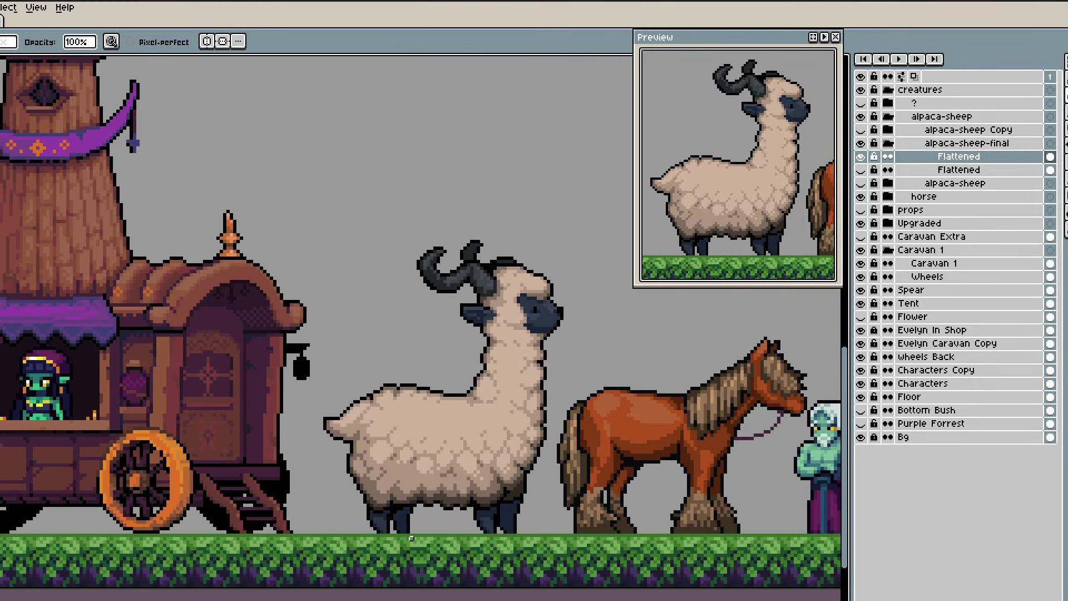
scroll(472, 390, up, 1)
scroll(487, 355, up, 4)
scroll(487, 355, down, 4)
scroll(506, 445, down, 1)
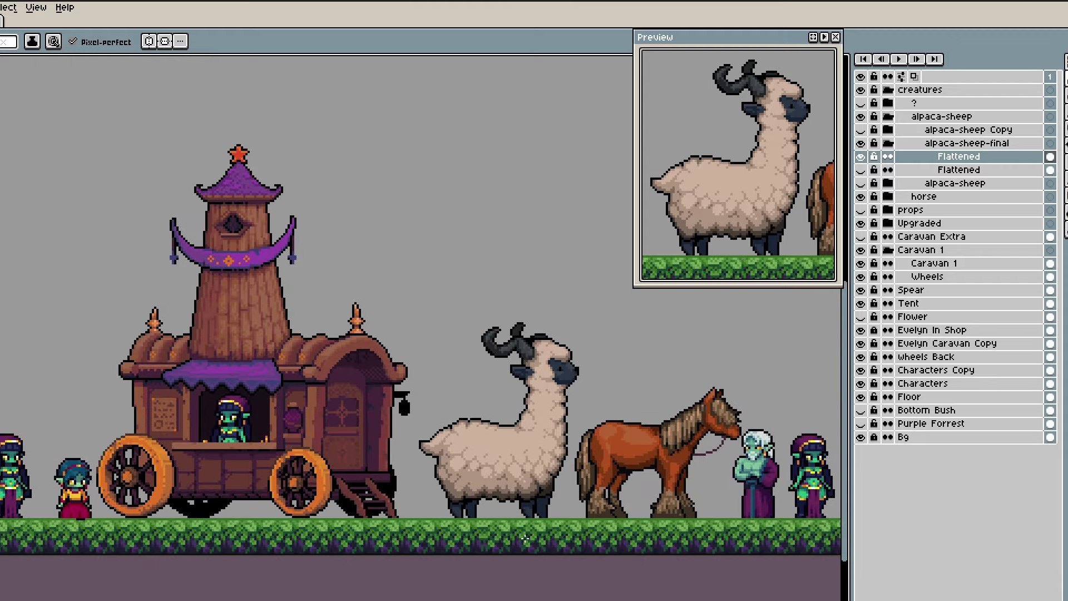
- Check the head, legs, rump and dark chest shading at several zoom levels against the rest of the scene
scroll(591, 231, up, 4)
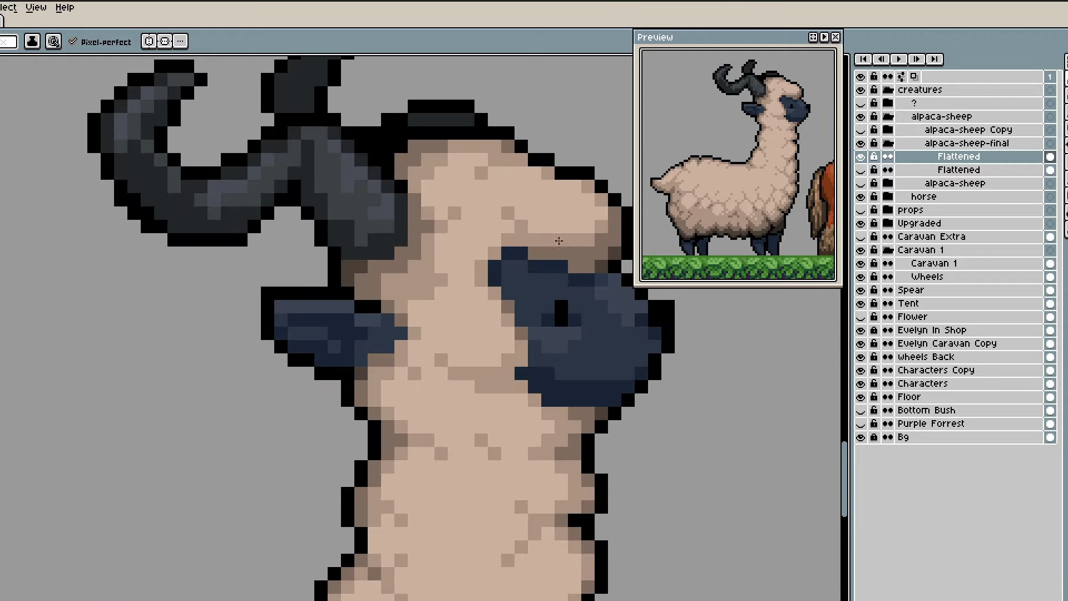
scroll(558, 239, down, 4)
scroll(576, 386, up, 2)
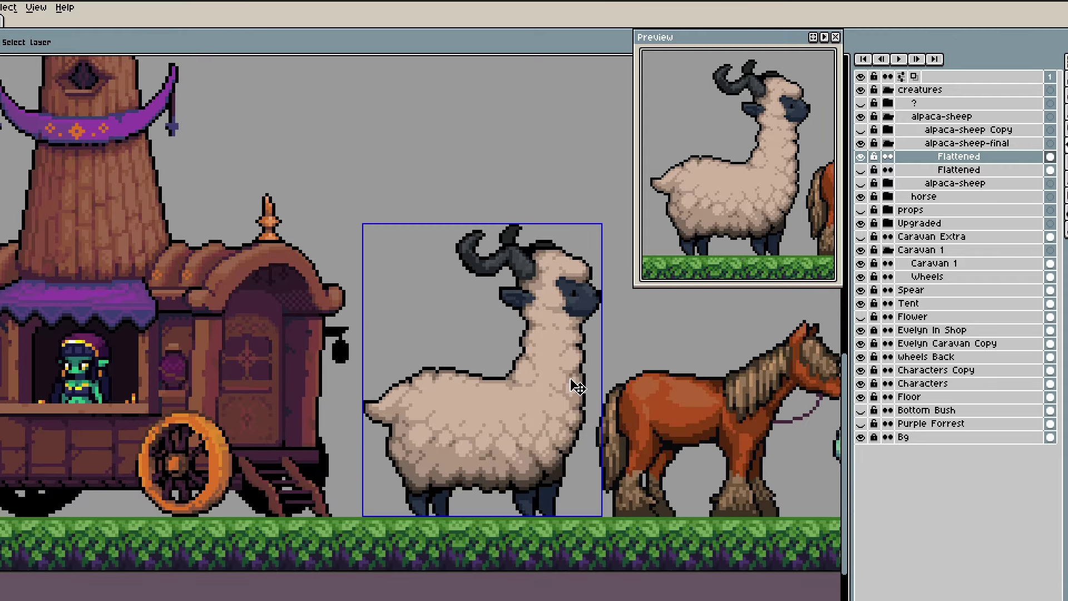
scroll(576, 386, down, 1)
scroll(410, 456, up, 2)
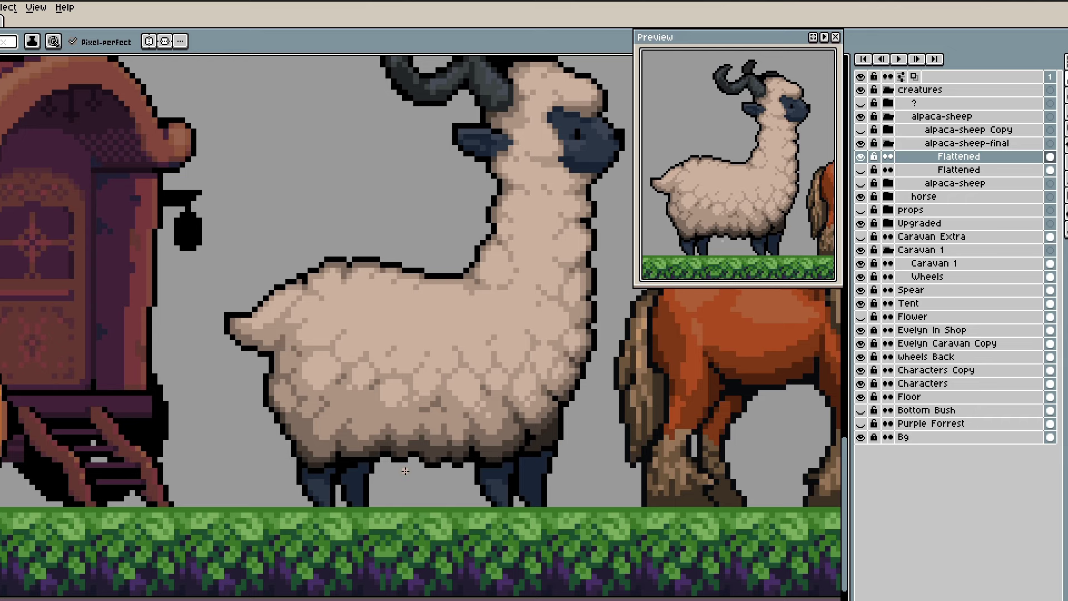
scroll(405, 471, down, 1)
scroll(488, 405, up, 2)
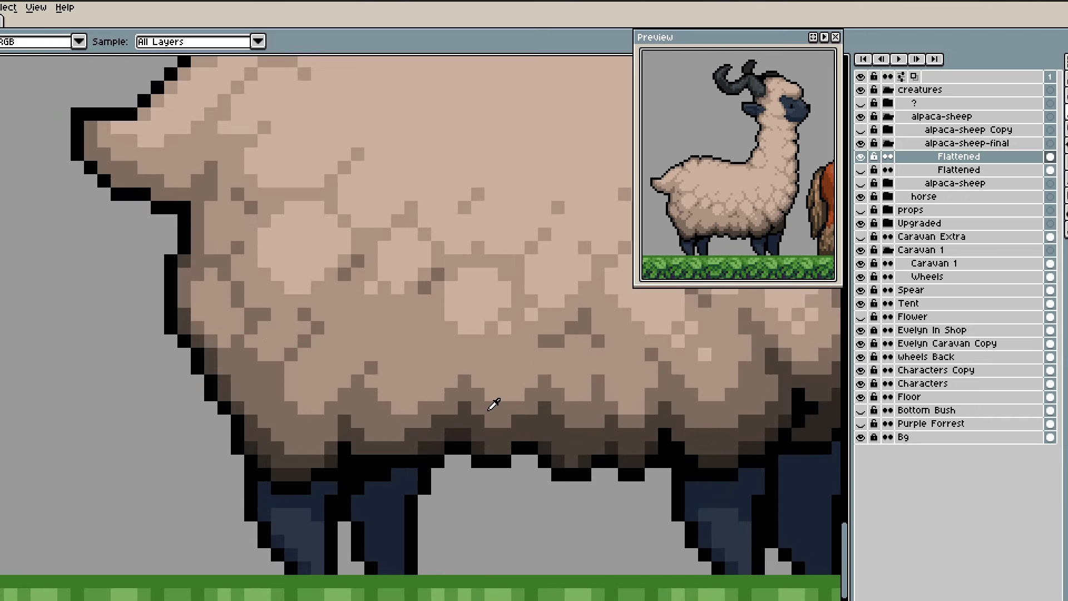
scroll(415, 448, down, 1)
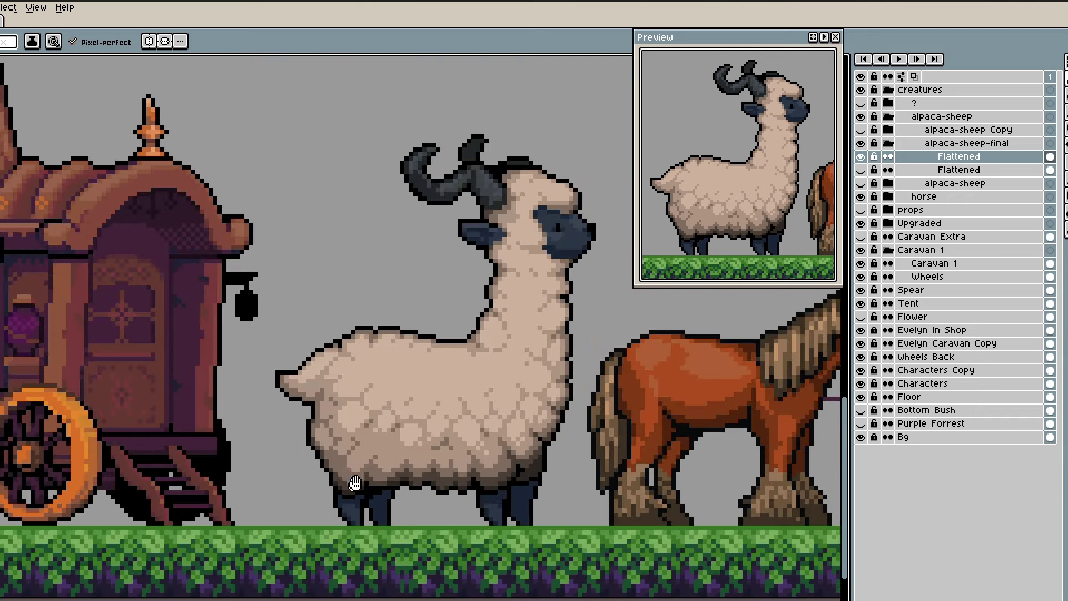
scroll(356, 339, up, 2)
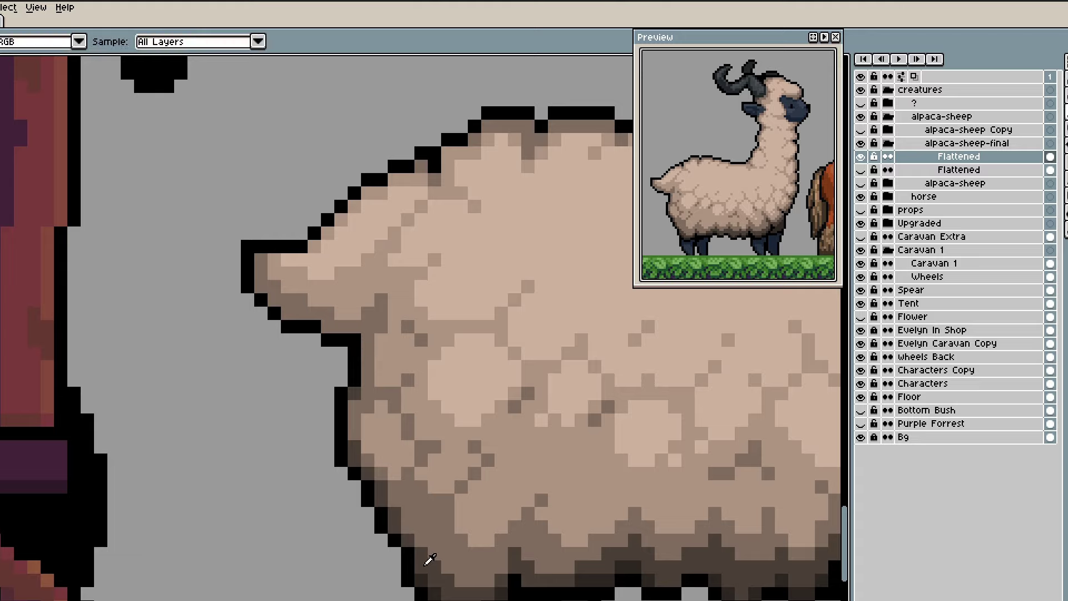
scroll(453, 453, down, 1)
scroll(440, 459, up, 2)
scroll(428, 464, up, 2)
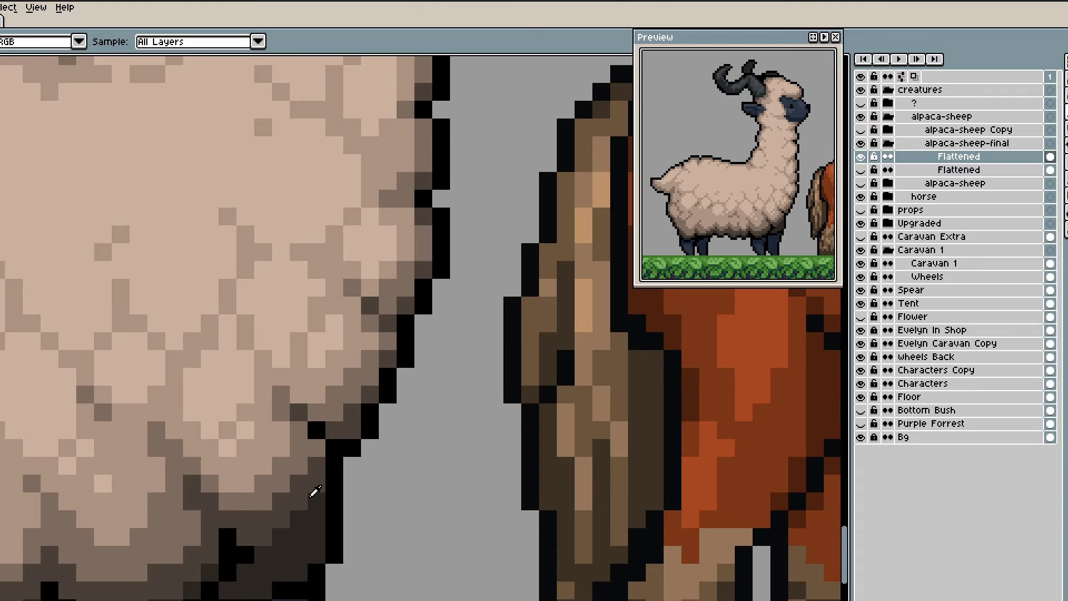
drag(307, 468, 382, 465)
scroll(464, 456, down, 3)
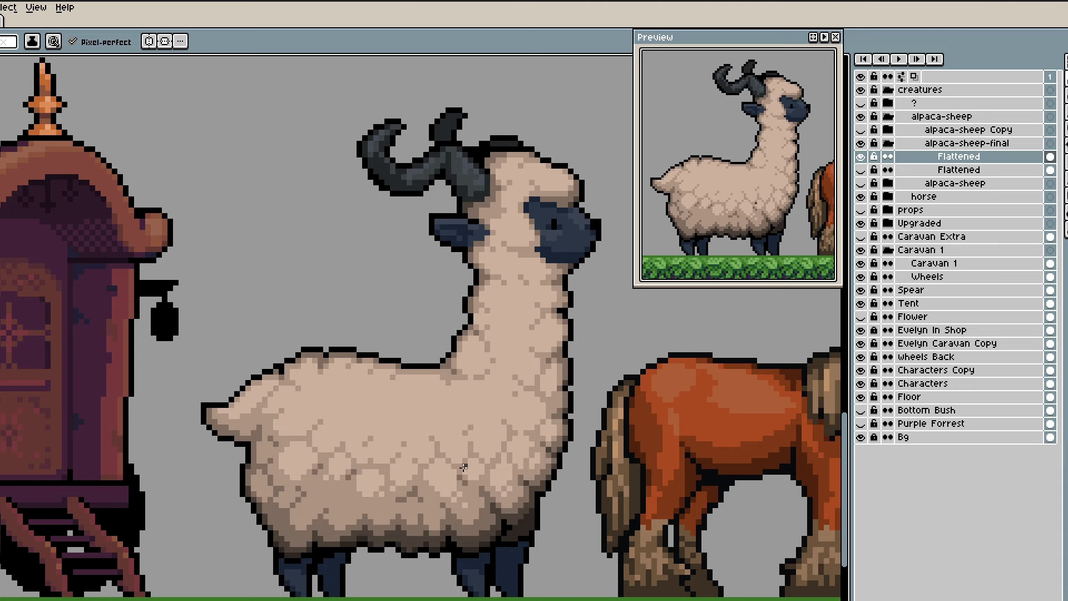
- Paint over the stray cluster of dark pixels in the middle of the lower belly with the sampled surrounding wool tone
scroll(464, 467, down, 1)
scroll(423, 503, up, 5)
alt+click(372, 455)
click(412, 443)
scroll(483, 468, down, 3)
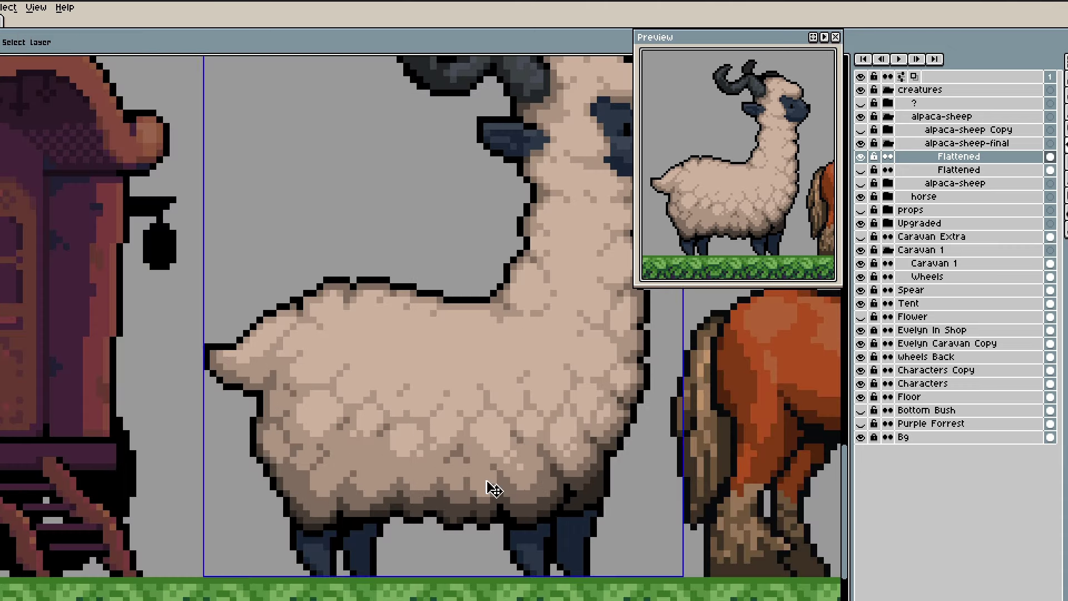
scroll(463, 474, up, 2)
scroll(378, 400, down, 2)
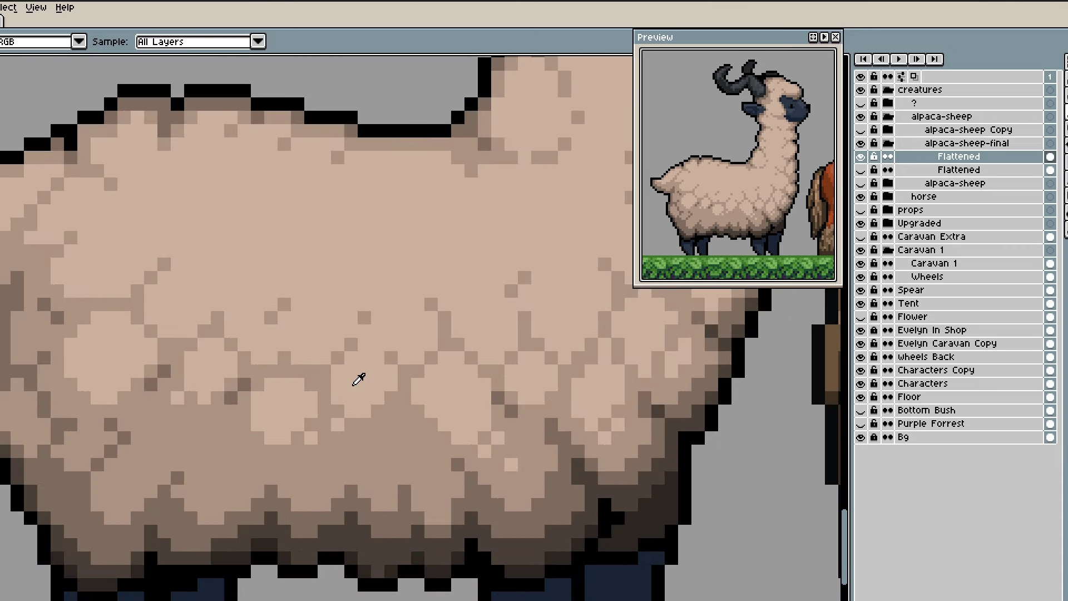
- Extend the lower edge of the light wool clump in the middle of the belly using a sampled light wool tone
scroll(361, 389, up, 2)
scroll(389, 445, down, 1)
scroll(378, 436, up, 2)
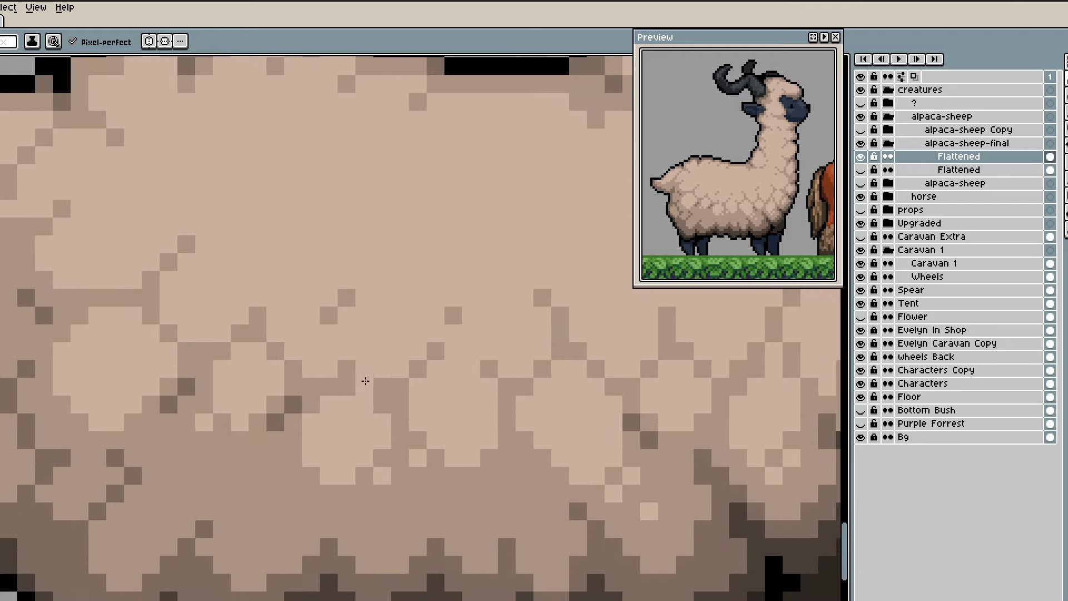
drag(402, 457, 480, 429)
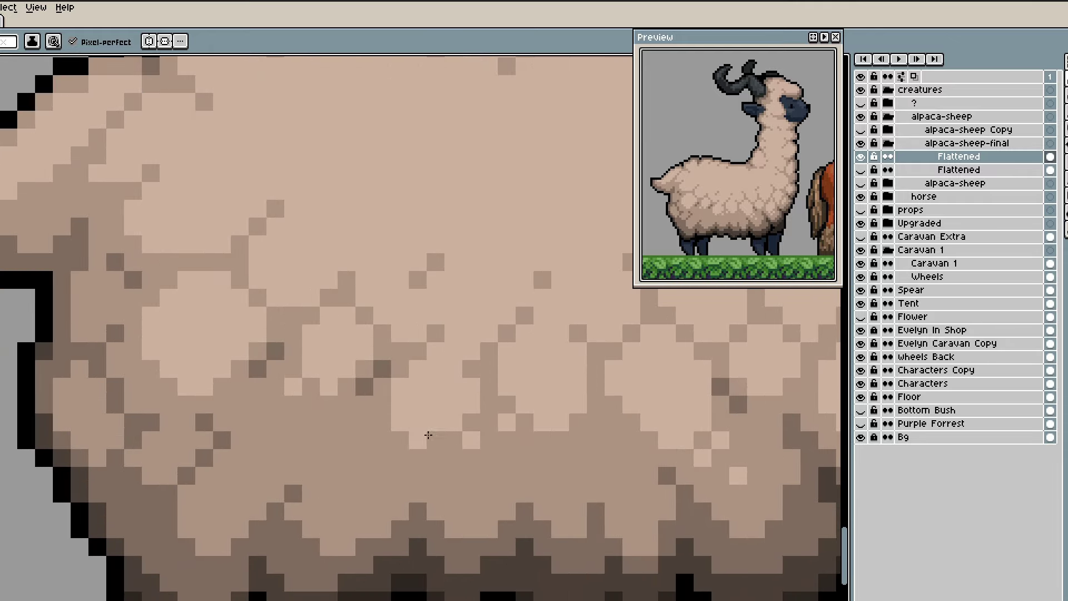
- Sample the dark wool shade and add a short two-pixel diagonal crease on the lower rear flank
alt+click(293, 493)
mouse_move(274, 460)
mouse_down()
mouse_move(274, 445)
mouse_move(261, 444)
mouse_up()
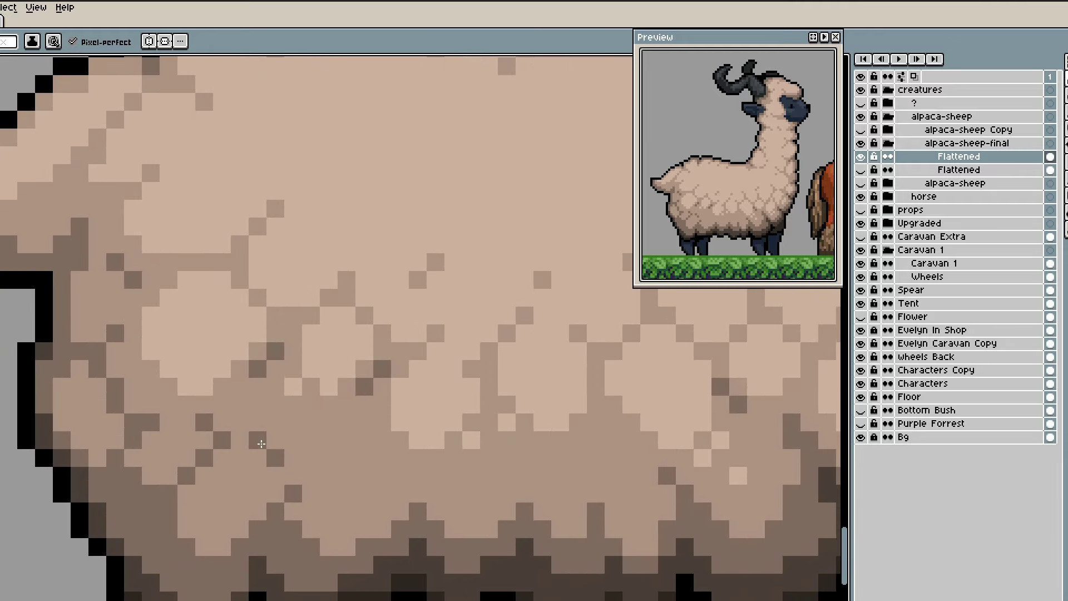
scroll(261, 443, down, 3)
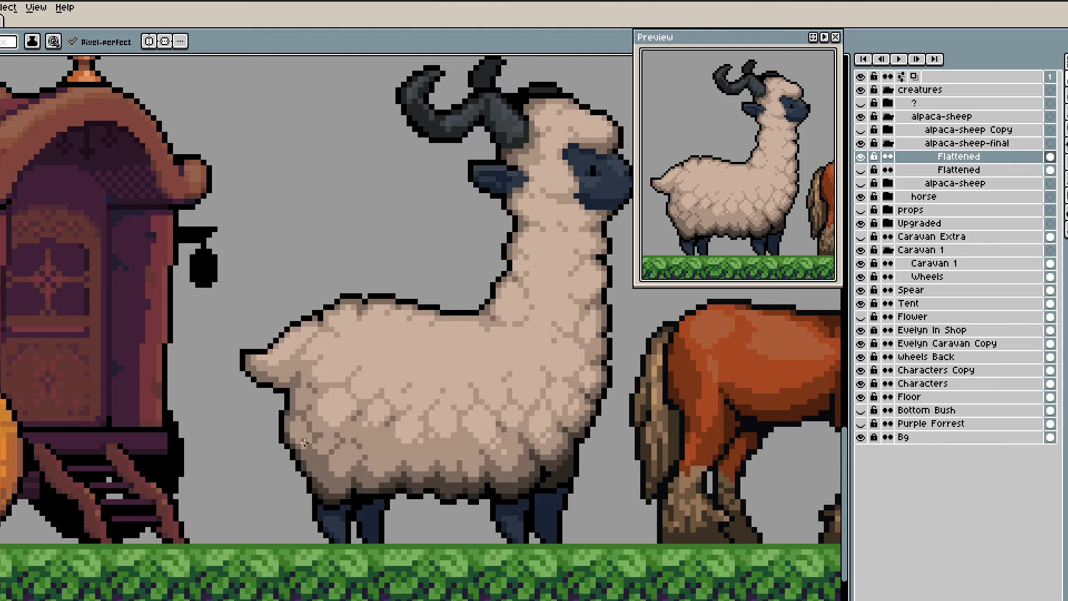
- Refine the dark creases on the rump and place a single mid-tone pixel inside the dark shading above the hind leg
scroll(304, 443, up, 2)
scroll(329, 450, down, 2)
scroll(338, 455, up, 3)
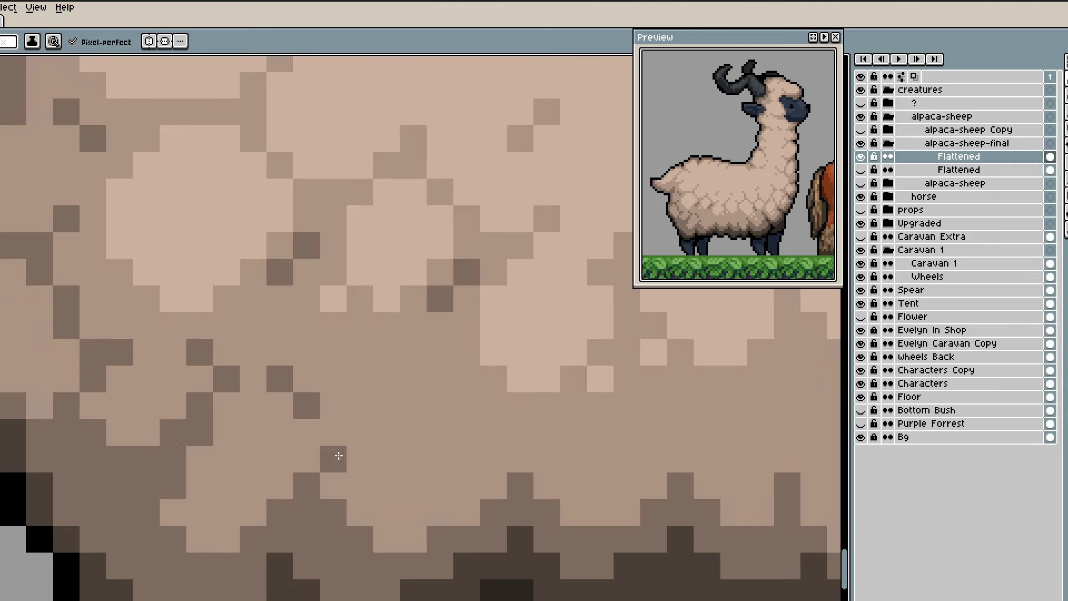
scroll(328, 451, down, 3)
scroll(410, 436, up, 3)
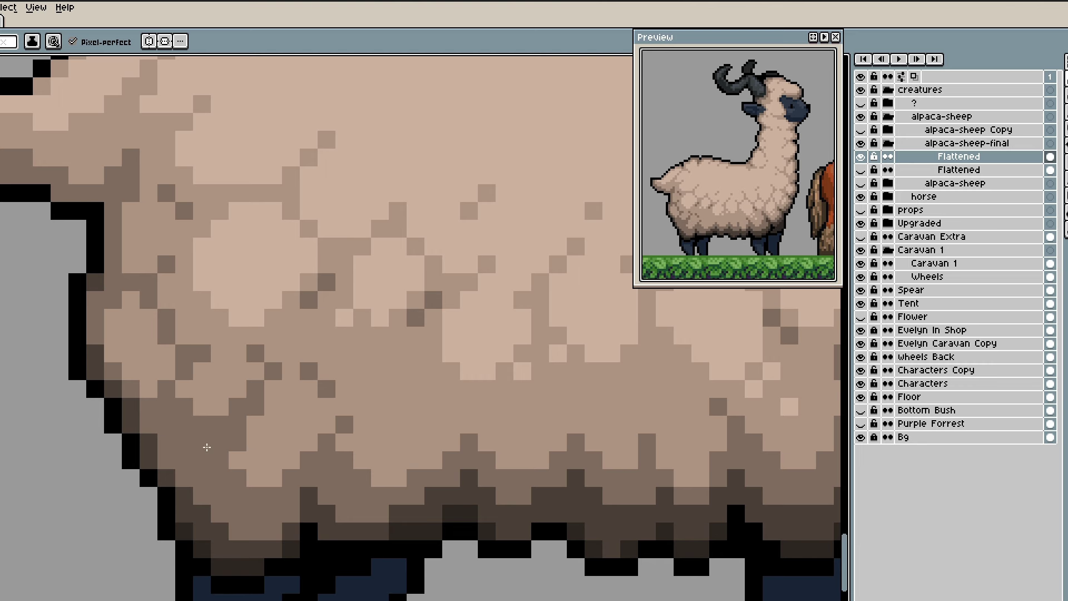
alt+click(211, 380)
drag(424, 436, 480, 422)
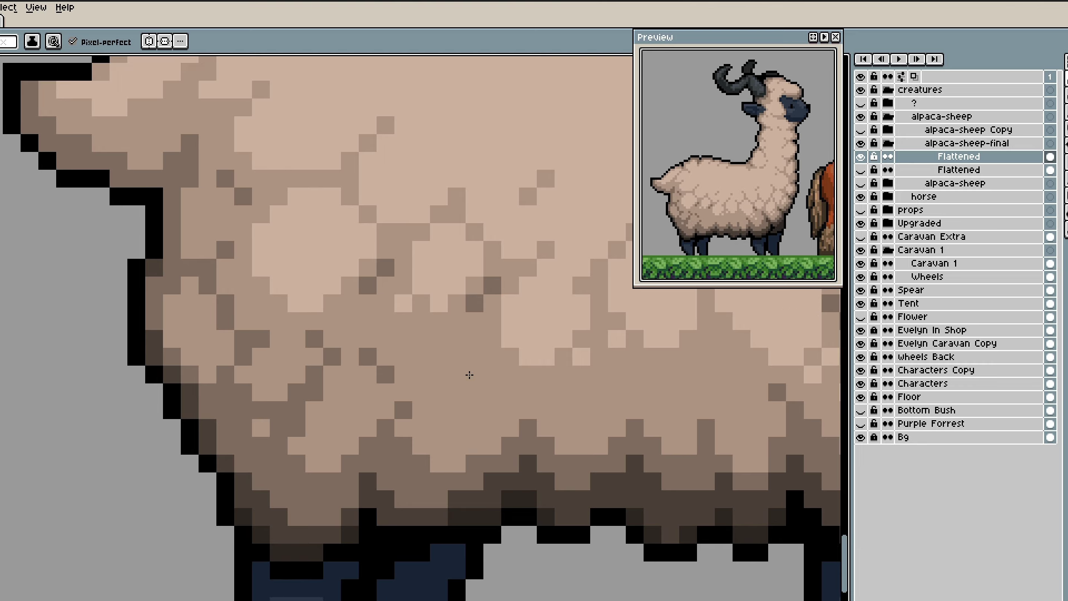
- Extend pointed dark wool creases upward from the belly's lower shading band using a sampled dark shade
drag(396, 453, 312, 454)
alt+click(322, 475)
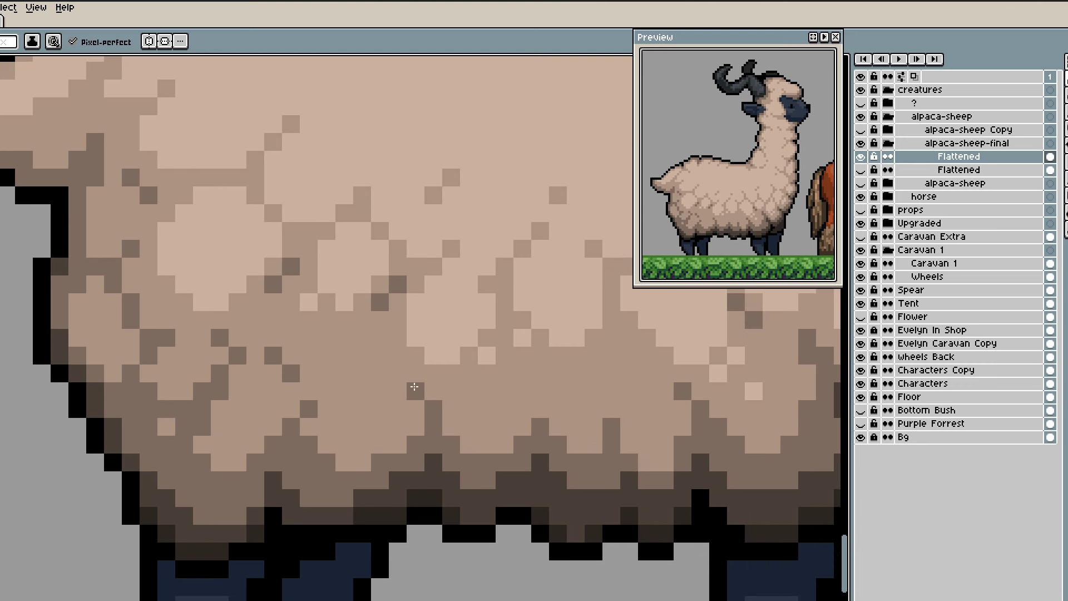
scroll(288, 437, right, 3)
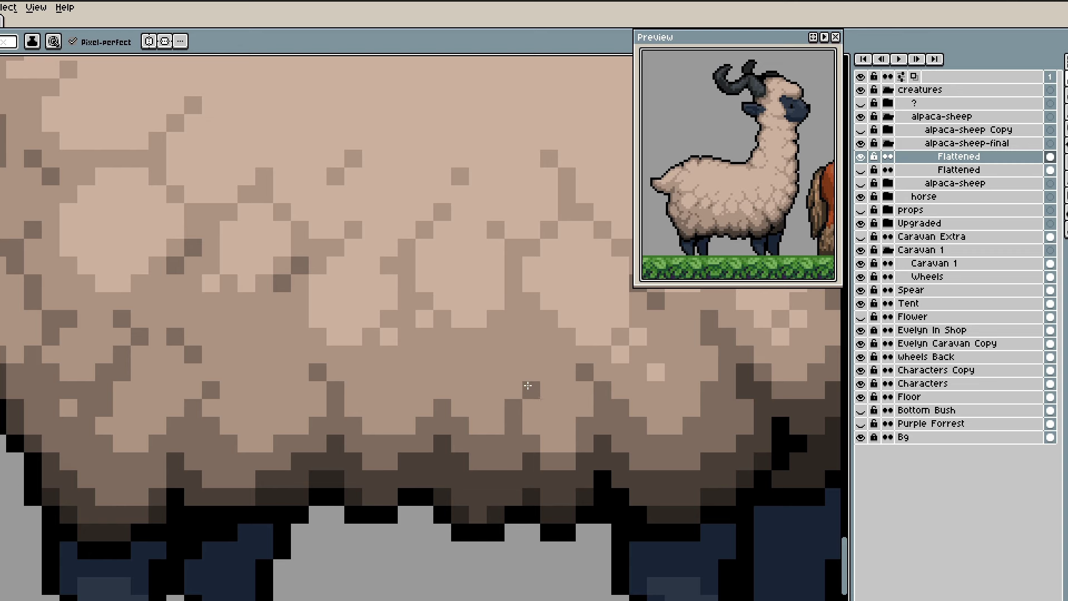
scroll(543, 500, right, 1)
scroll(482, 478, down, 3)
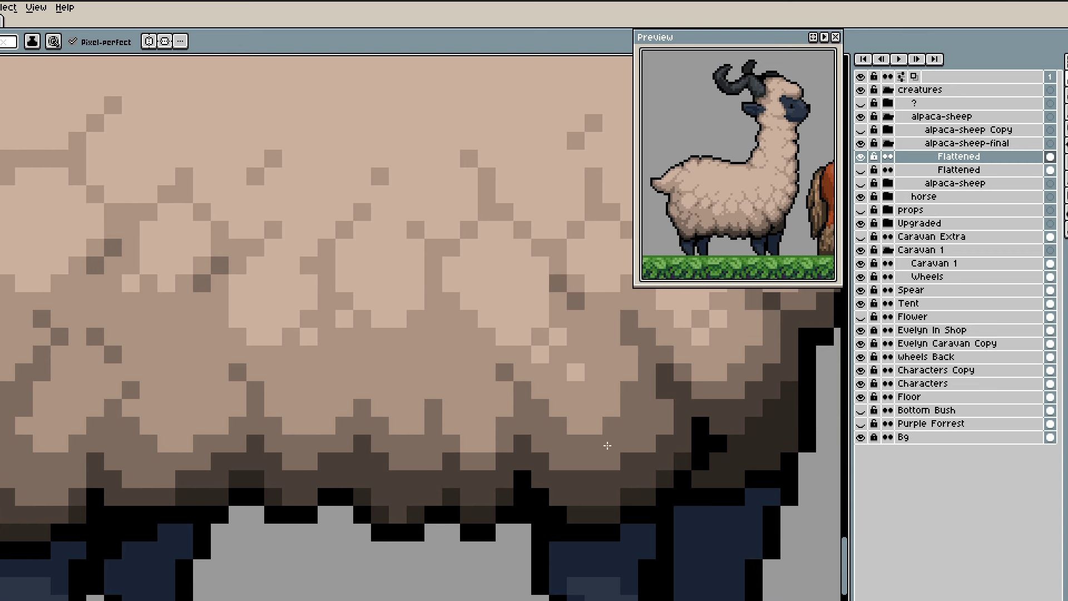
scroll(482, 478, down, 1)
scroll(482, 478, left, 1)
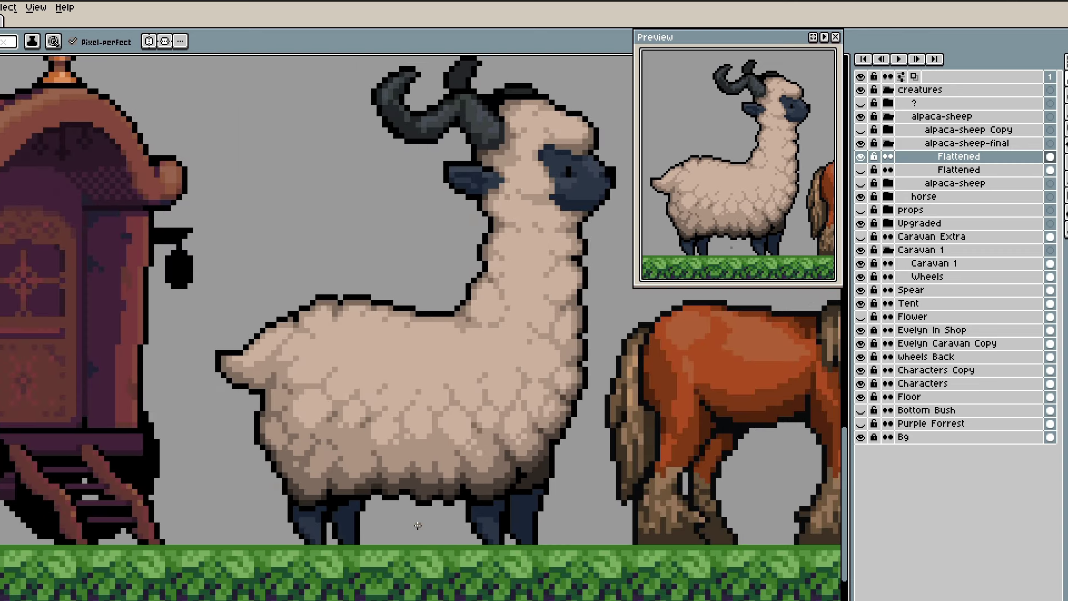
- Inspect the belly, flank and neck wool shading up close and against the whole scene
scroll(340, 472, up, 4)
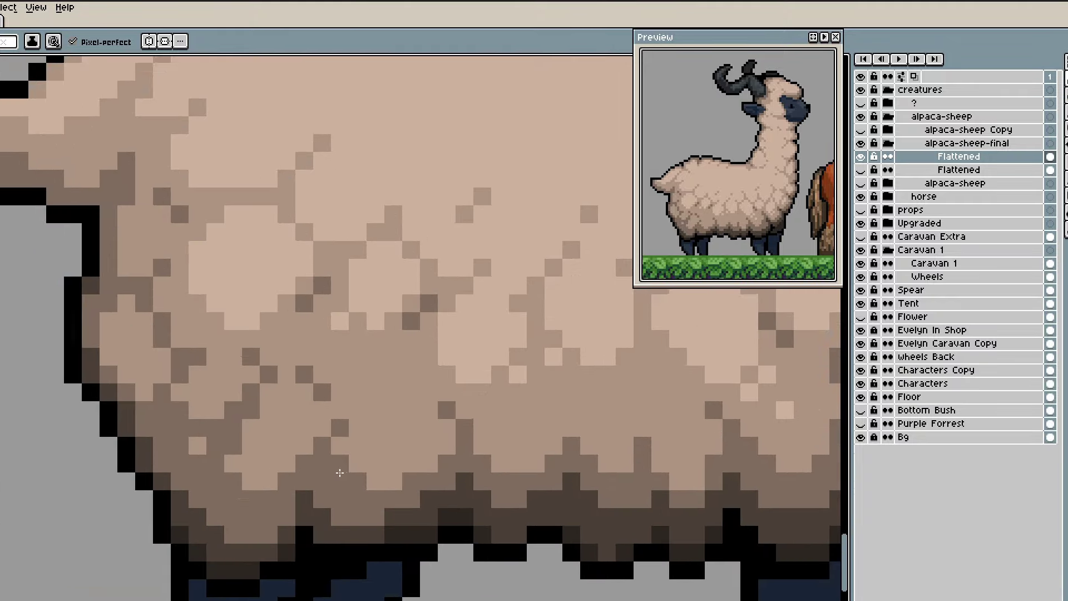
drag(339, 472, 281, 423)
scroll(354, 439, down, 2)
drag(432, 409, 367, 429)
drag(520, 362, 462, 426)
scroll(462, 426, up, 5)
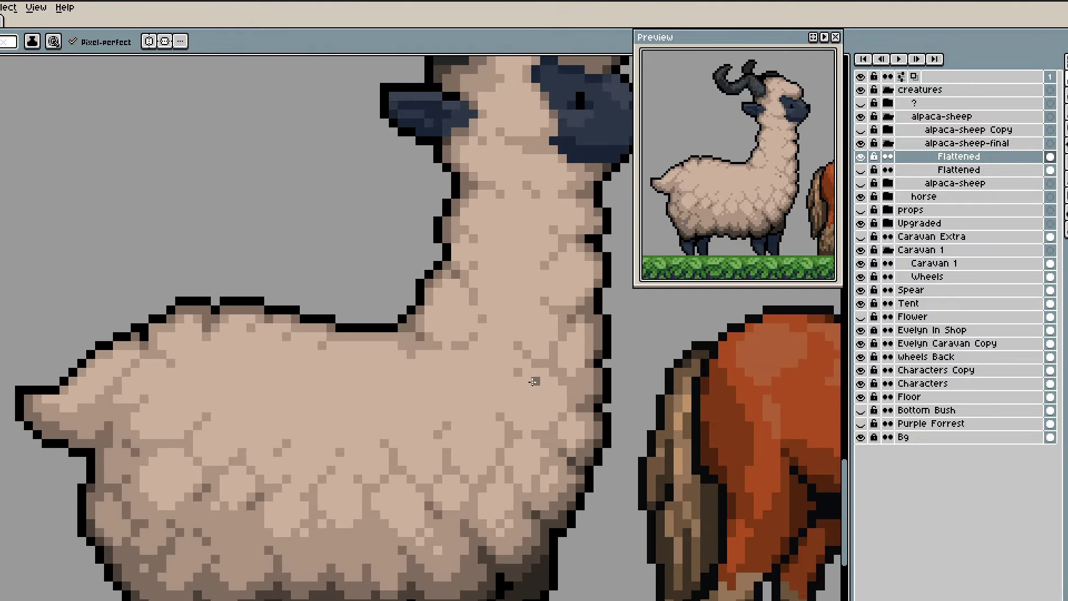
scroll(451, 499, down, 6)
scroll(451, 499, left, 1)
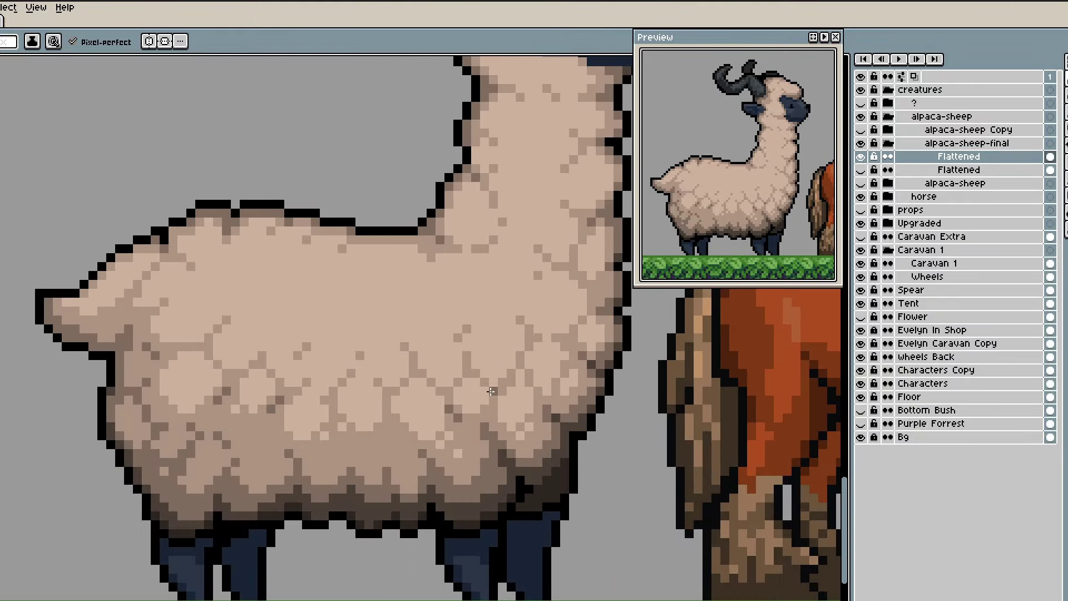
scroll(482, 393, down, 3)
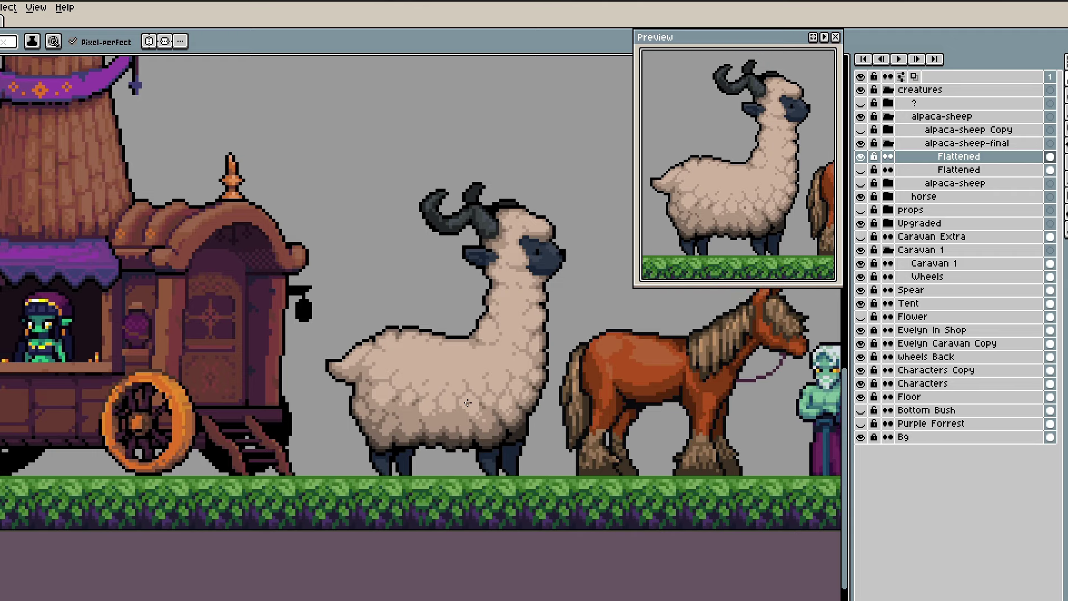
scroll(458, 411, up, 5)
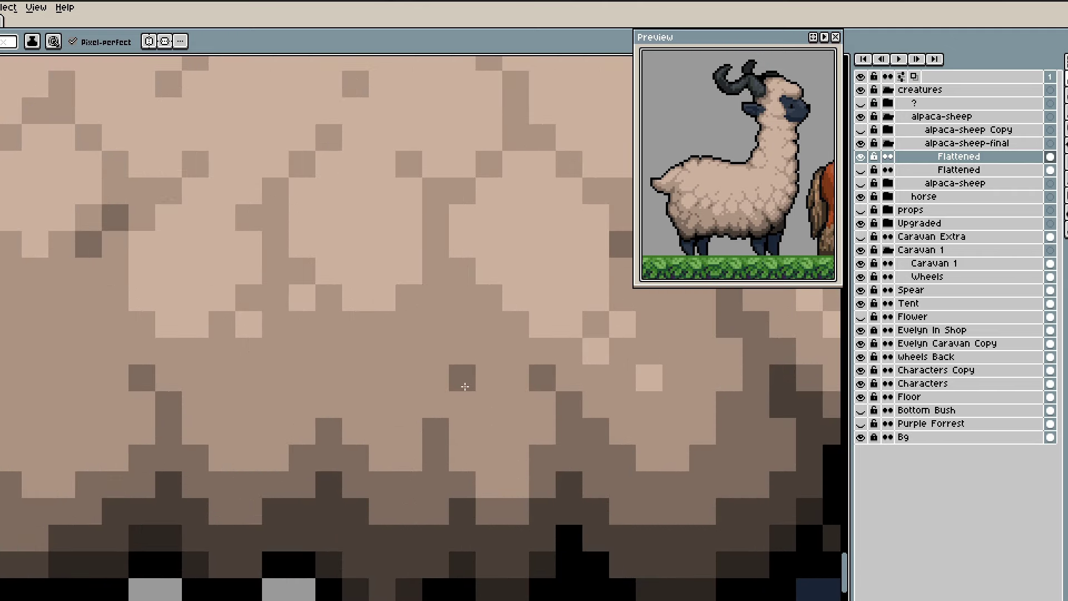
- Try to add small dark accent pixels above the creases in the middle of the belly
click(462, 397)
drag(410, 383, 435, 402)
scroll(493, 378, down, 4)
scroll(516, 383, up, 3)
alt+click(516, 384)
click(503, 377)
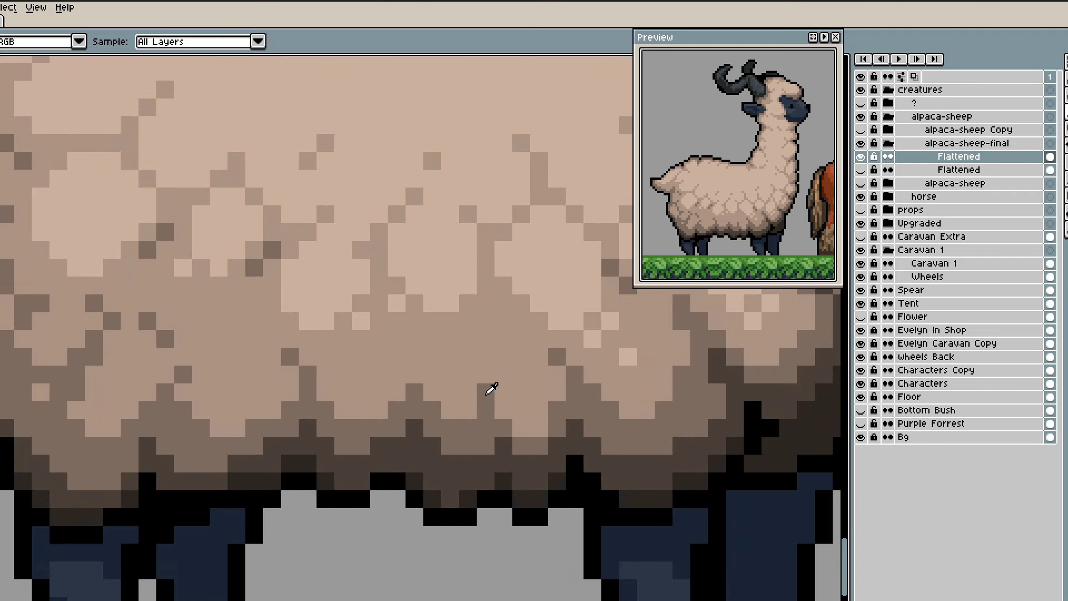
scroll(418, 478, down, 5)
drag(421, 486, 455, 484)
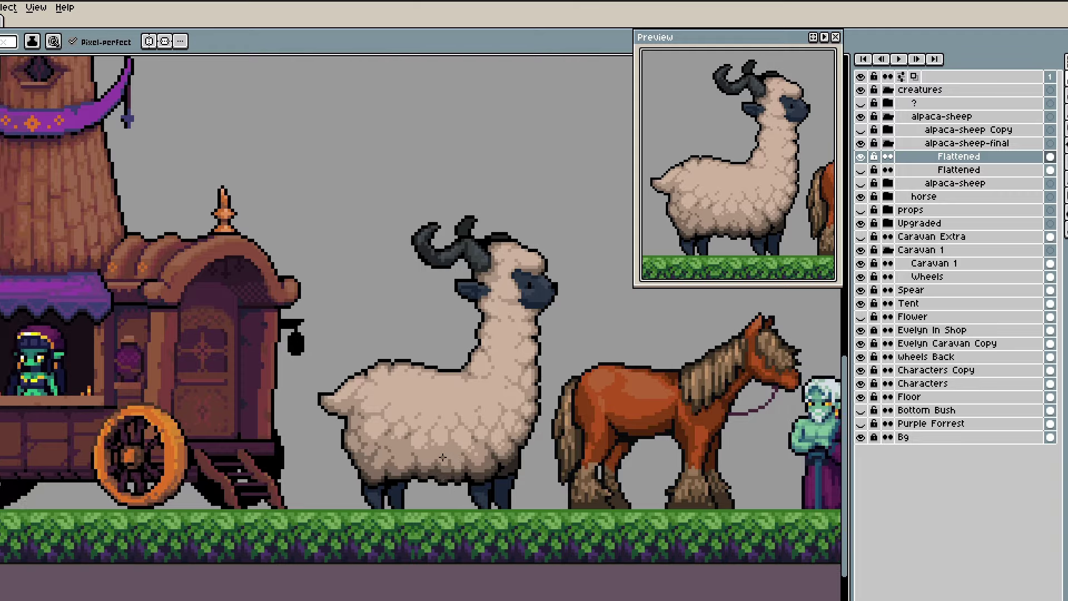
- Deepen the dark creases between the wool clumps along the belly's lower edge, extending the one near the front leg upward with a sampled shade
scroll(457, 469, up, 5)
drag(444, 532, 474, 518)
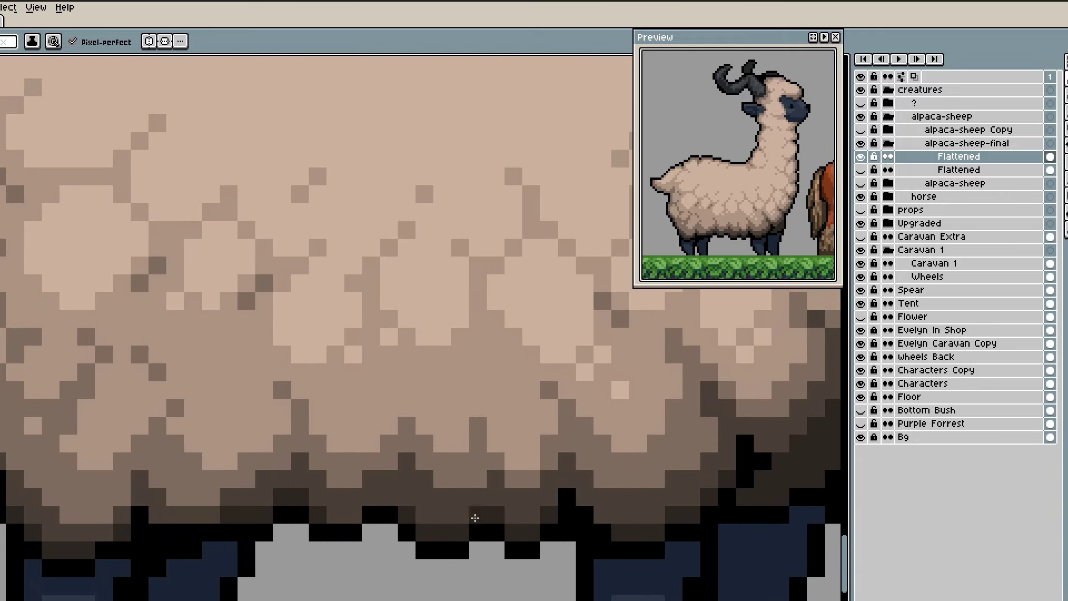
drag(410, 497, 340, 516)
drag(602, 506, 499, 489)
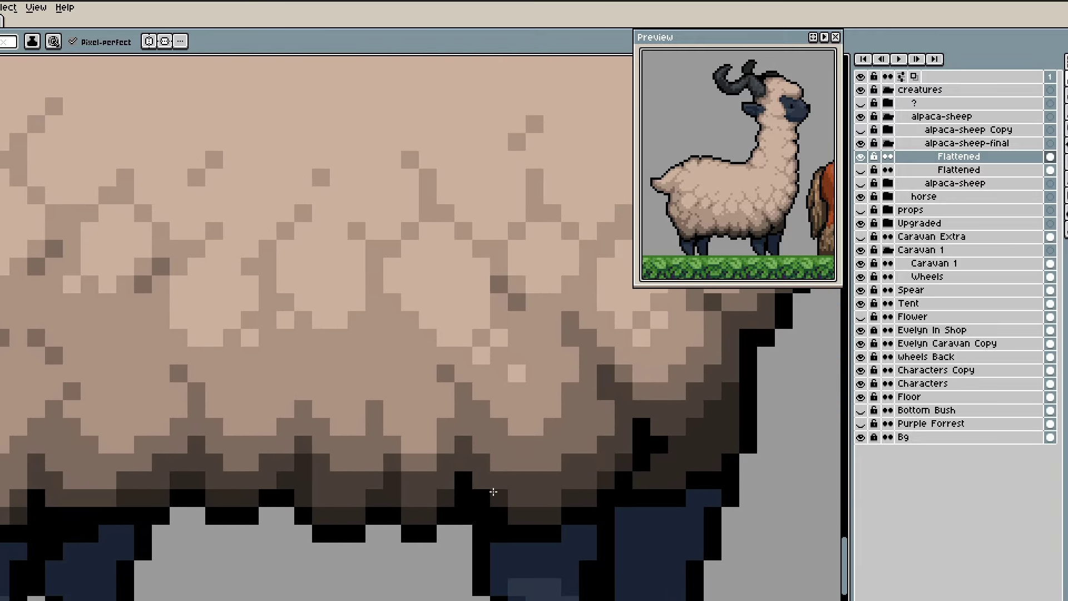
click(463, 461)
alt+click(480, 447)
click(463, 427)
scroll(427, 433, down, 1)
scroll(337, 430, down, 4)
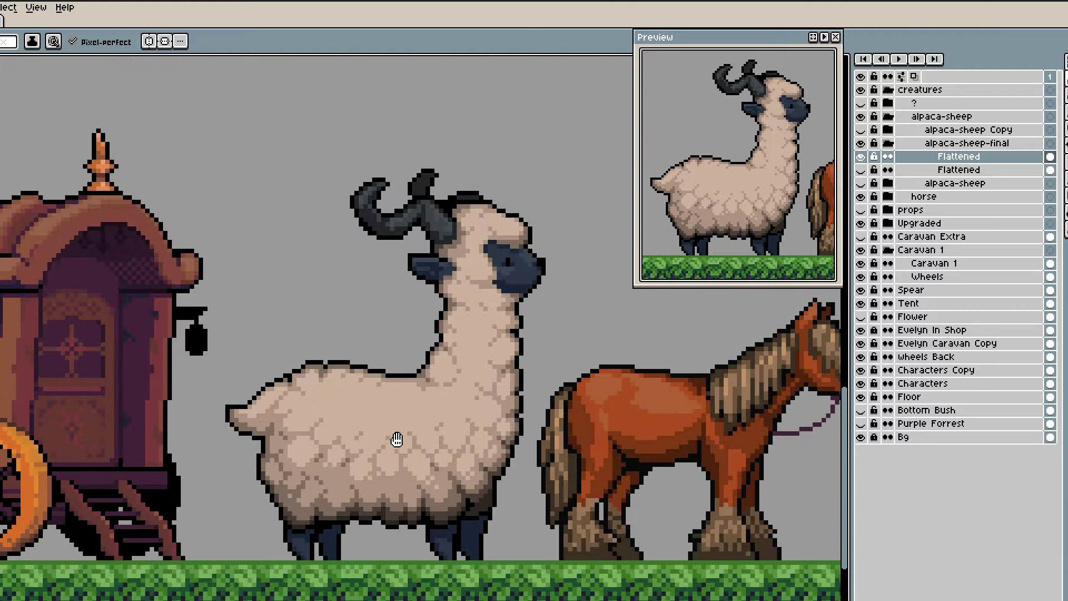
- Place single dark wool pixels just above two crease tips in the middle of the belly
scroll(395, 439, up, 4)
click(436, 440)
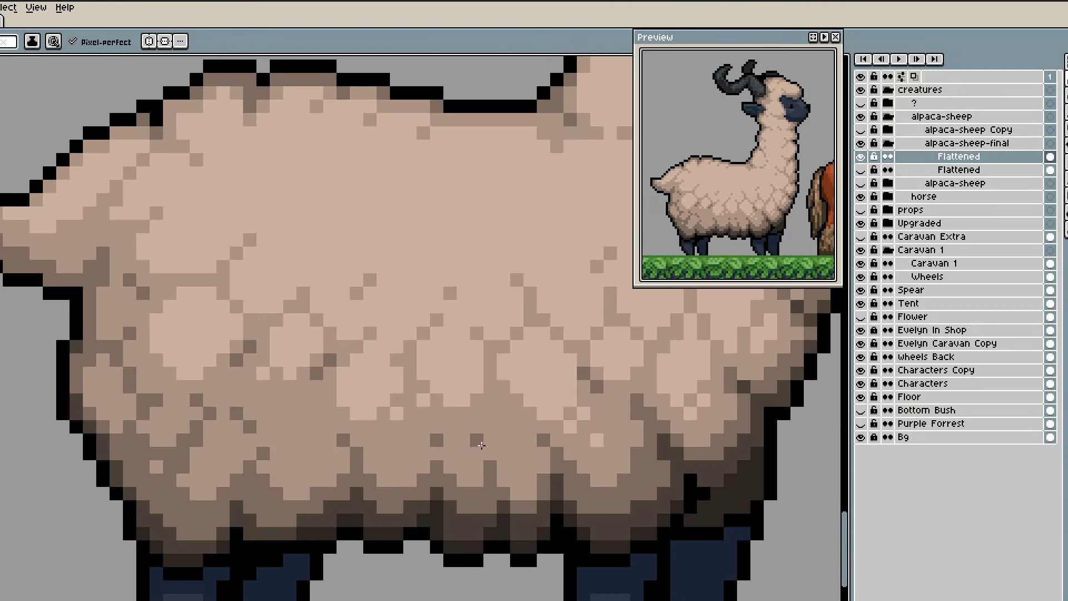
click(489, 426)
scroll(742, 274, down, 2)
scroll(752, 253, up, 2)
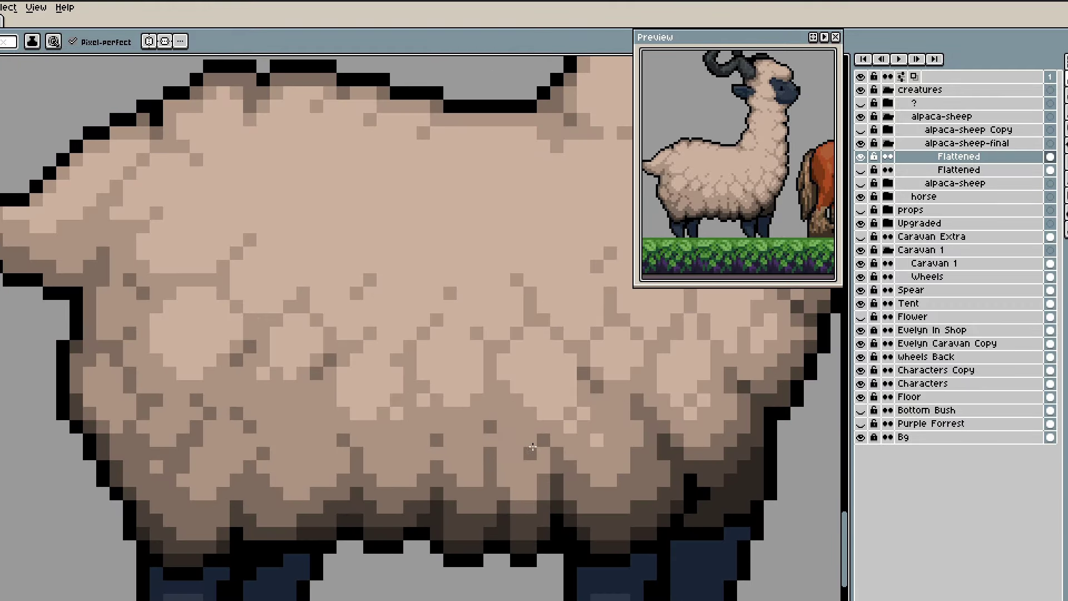
- Touch up the dark shading and black outline along the belly's lower edge between the front and hind legs
drag(529, 451, 465, 438)
mouse_move(340, 517)
mouse_down()
mouse_move(367, 497)
mouse_move(426, 499)
mouse_up()
drag(394, 512, 375, 512)
alt+click(374, 501)
key(e)
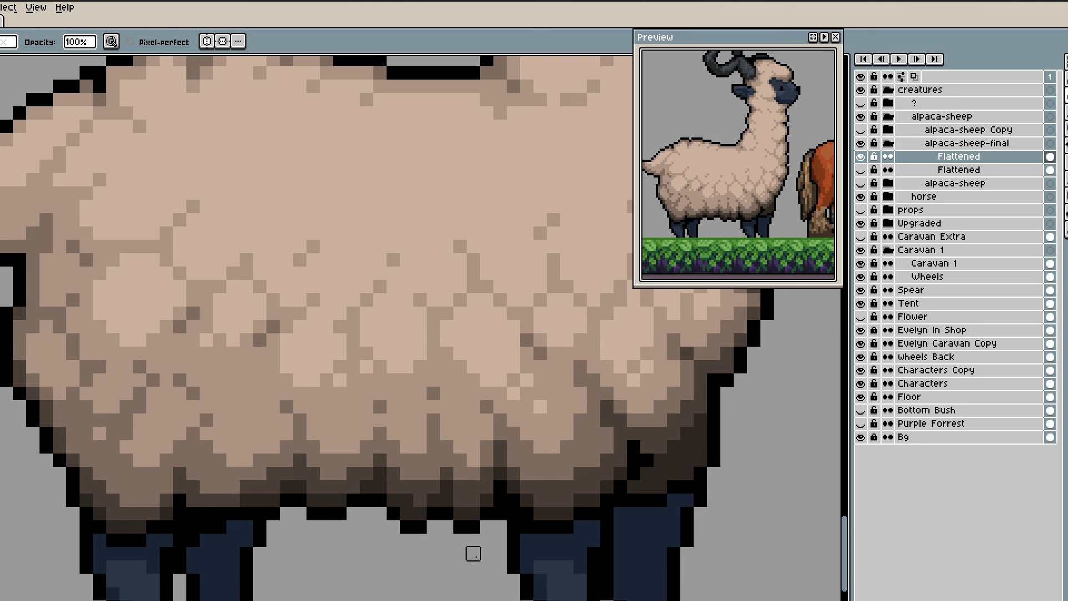
scroll(473, 553, up, 1)
key(b)
scroll(370, 503, down, 4)
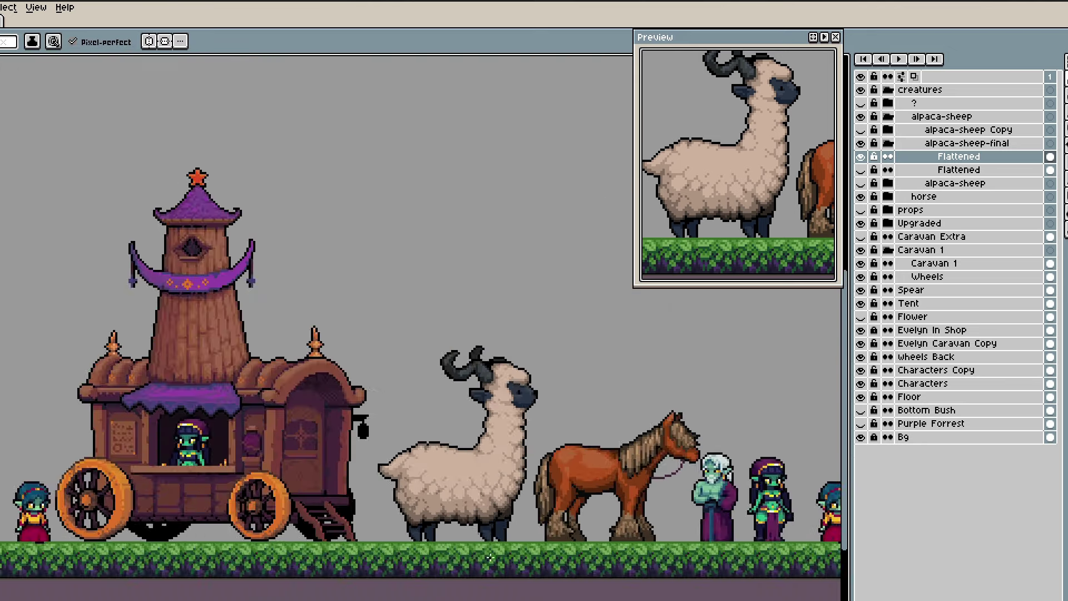
scroll(490, 558, up, 3)
scroll(495, 528, down, 1)
scroll(497, 506, up, 1)
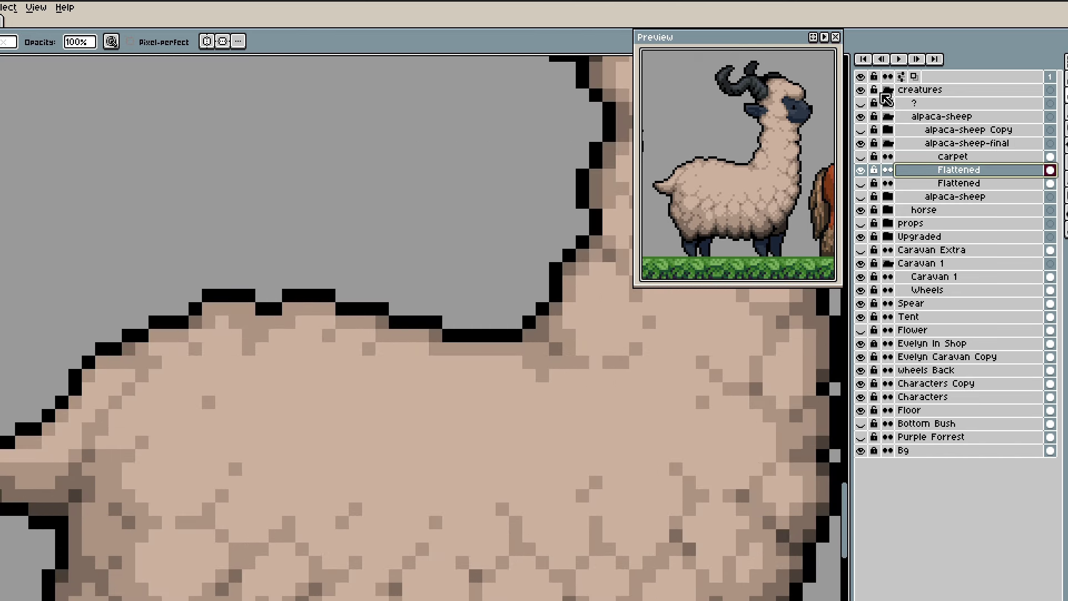
- Show and select the carpet layer, and outline the green saddle cloth's sides and lower edge in dark green
click(862, 157)
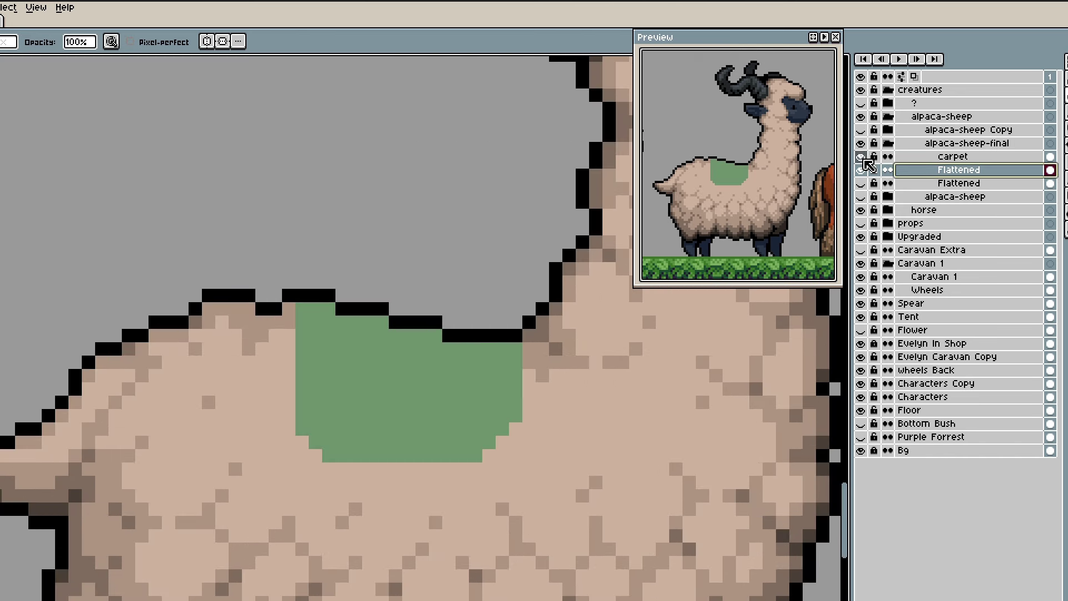
key(Up)
drag(329, 443, 309, 426)
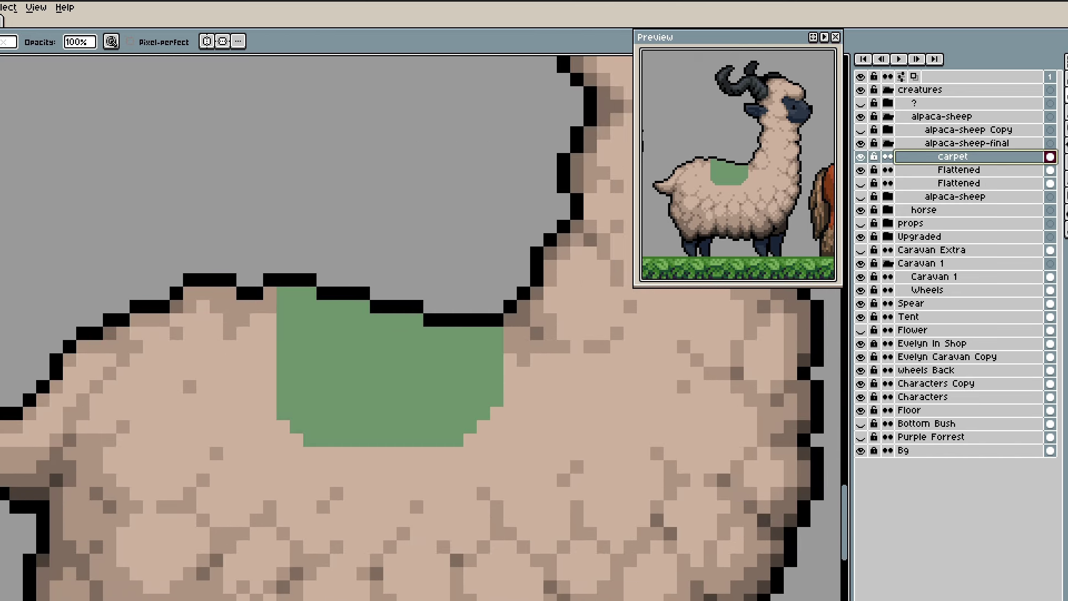
key(b)
drag(496, 332, 496, 400)
mouse_move(296, 293)
mouse_down()
mouse_move(287, 413)
mouse_move(308, 437)
mouse_move(453, 438)
mouse_move(481, 417)
mouse_move(283, 320)
mouse_move(283, 333)
mouse_move(296, 294)
mouse_up()
key(e)
key(b)
key(e)
scroll(386, 386, right, 1)
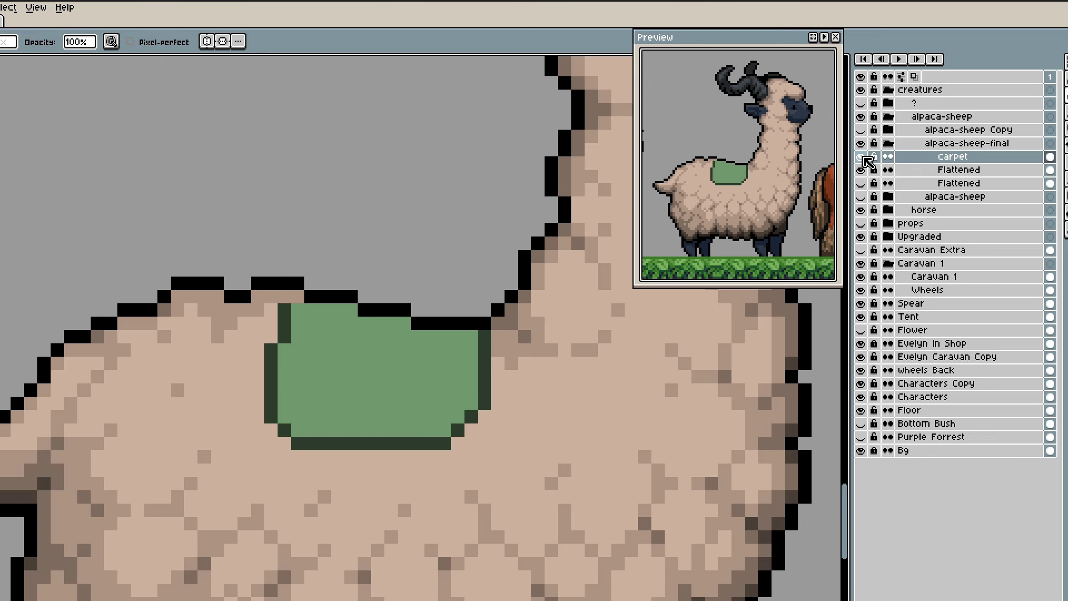
- Move the dark outline at the saddle cloth's upper rear corner one pixel inward and erase the leftover corner pixel
key(b)
click(297, 310)
key(e)
click(285, 310)
drag(310, 363, 332, 362)
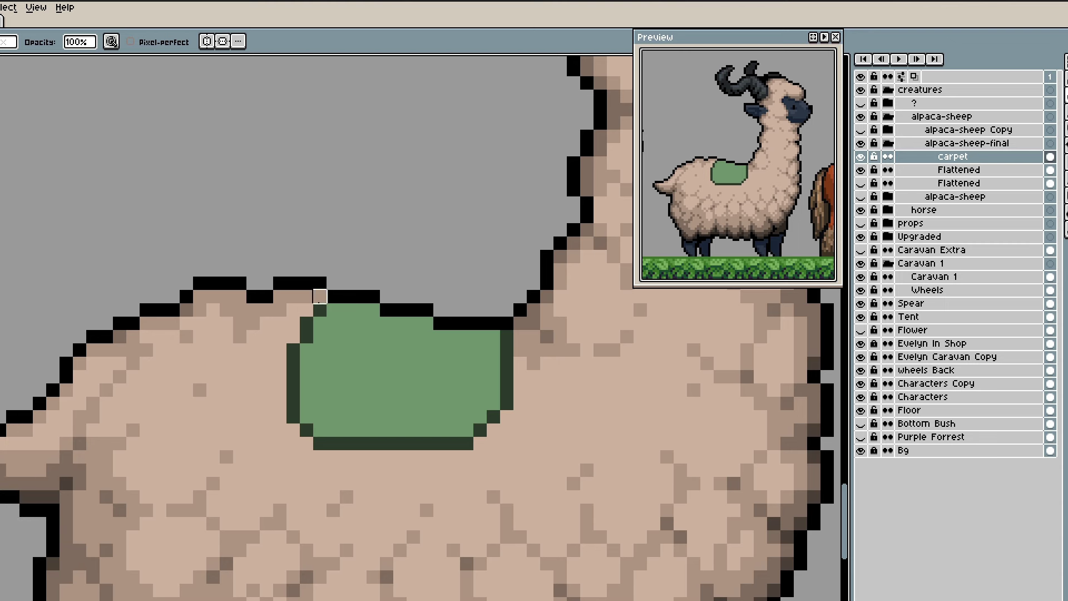
- On the visible Flattened layer, erase the bumps in the back's outline behind the saddle cloth and redraw it as a straight black line
click(958, 170)
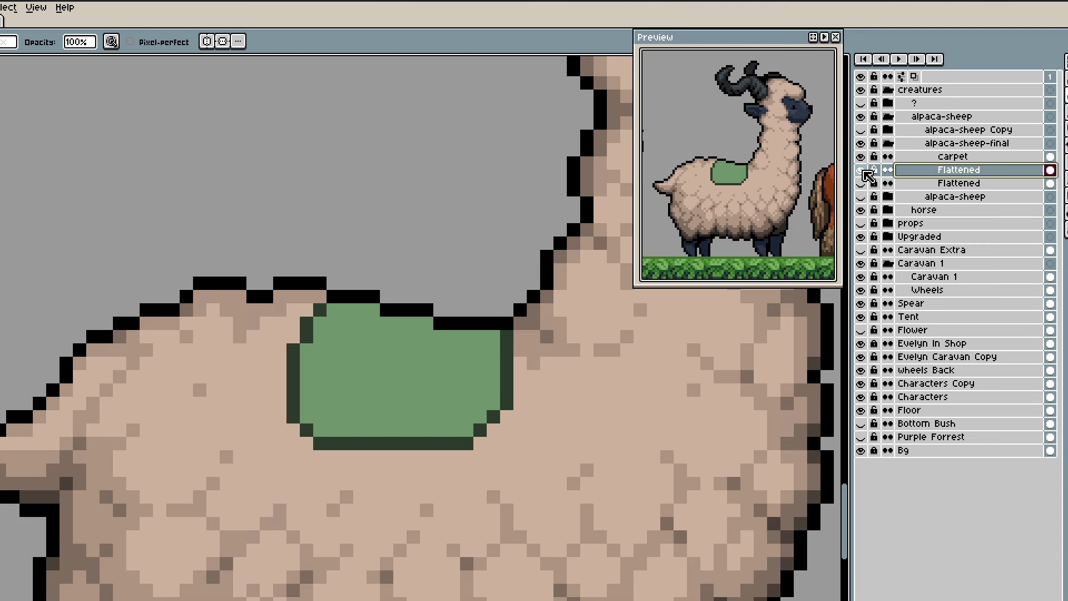
double_click(958, 169)
click(432, 98)
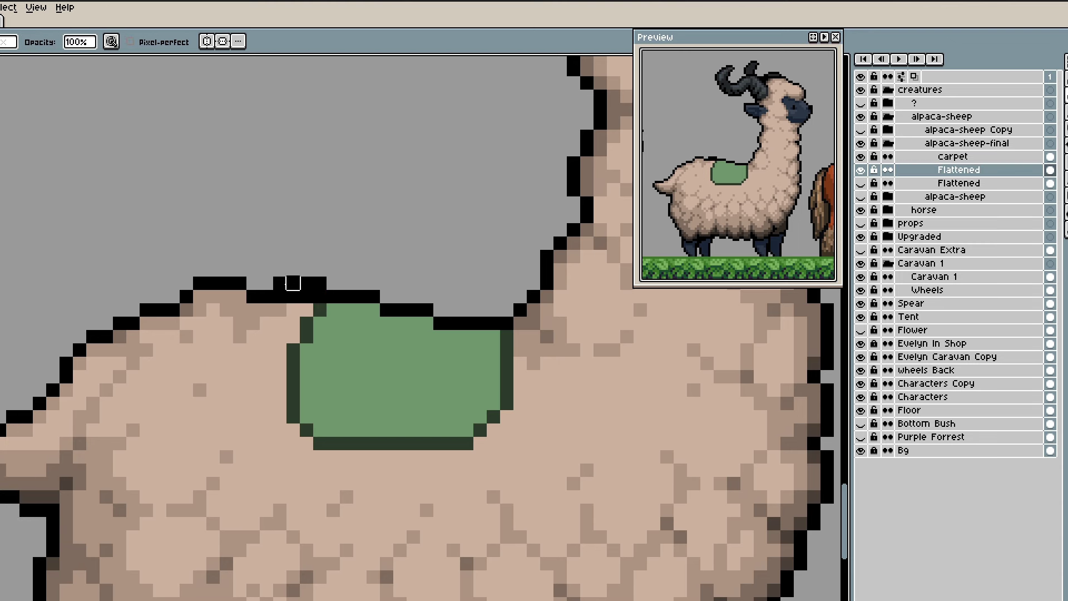
drag(293, 281, 322, 282)
drag(364, 389, 413, 389)
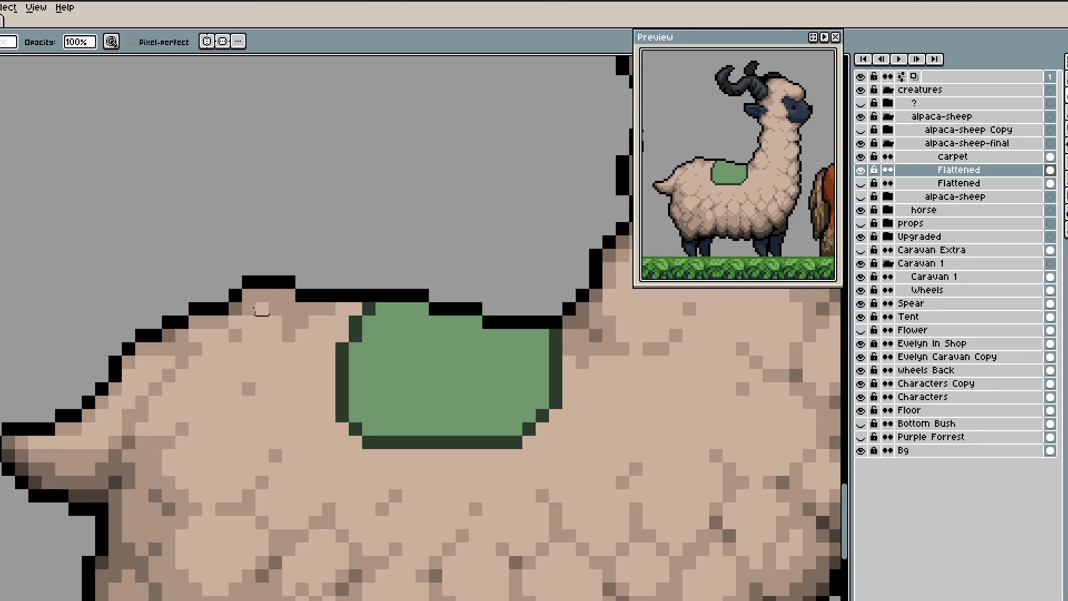
drag(249, 281, 289, 281)
drag(235, 295, 356, 295)
key(b)
drag(230, 304, 360, 295)
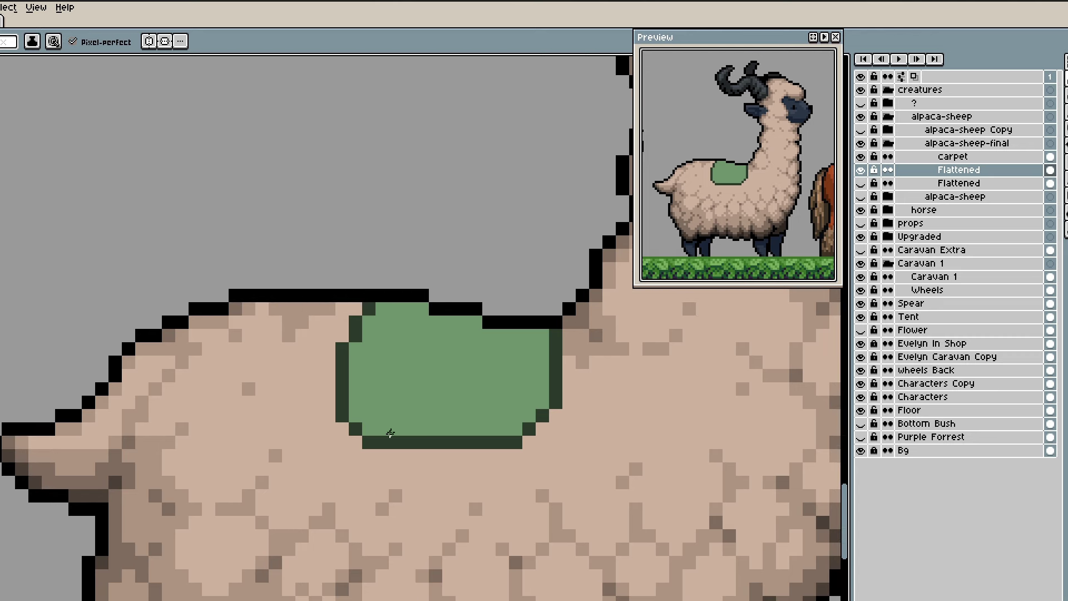
- Reshape the small wool crease just under the back's outline behind the cloth, shifting its stem one pixel toward the cloth
scroll(339, 384, up, 1)
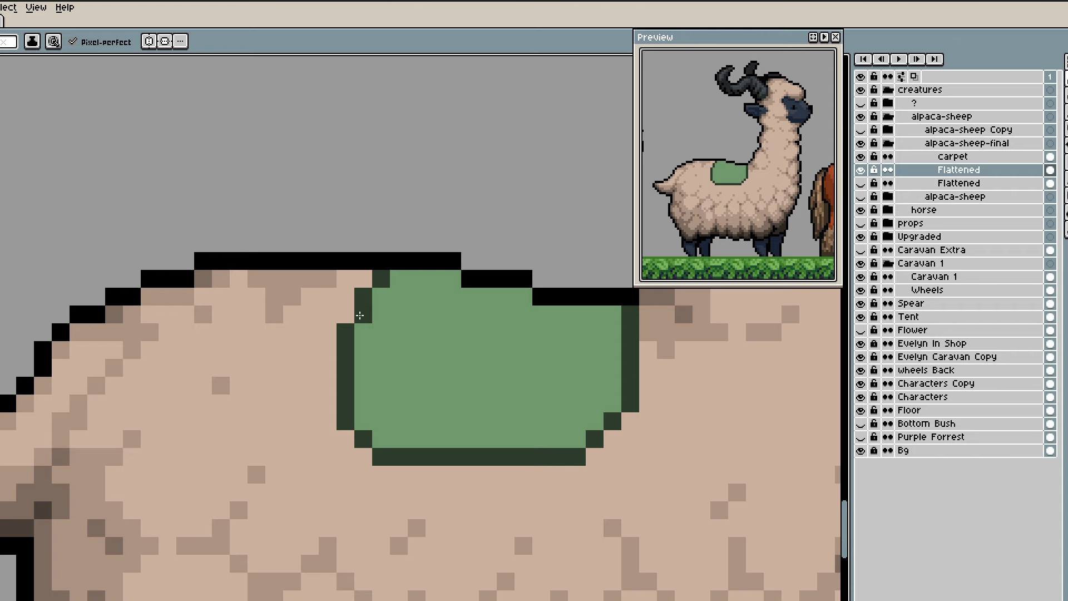
drag(246, 307, 272, 316)
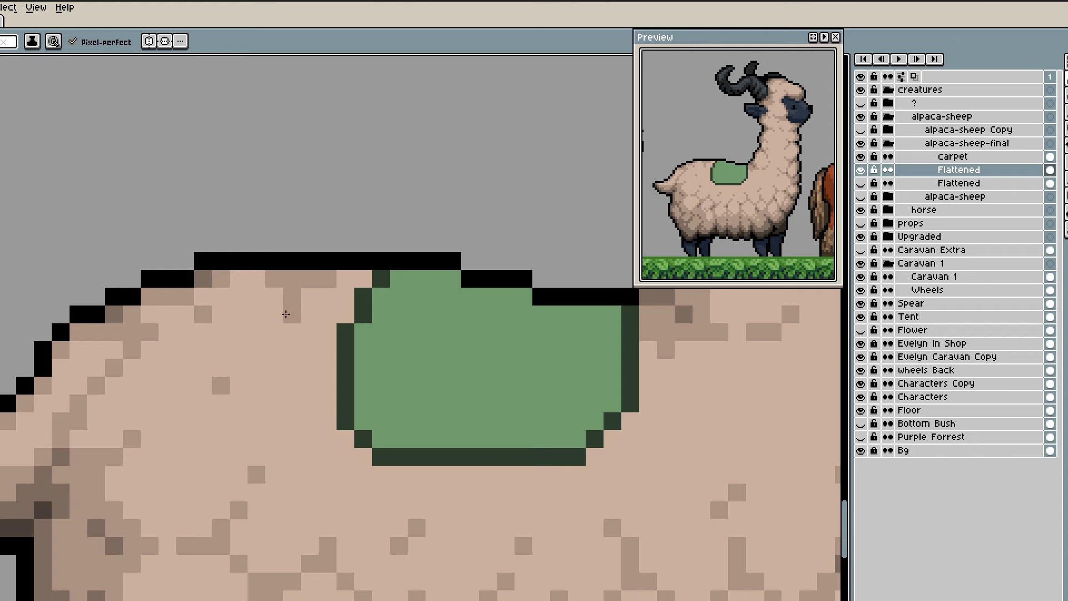
scroll(278, 333, down, 3)
scroll(243, 394, up, 1)
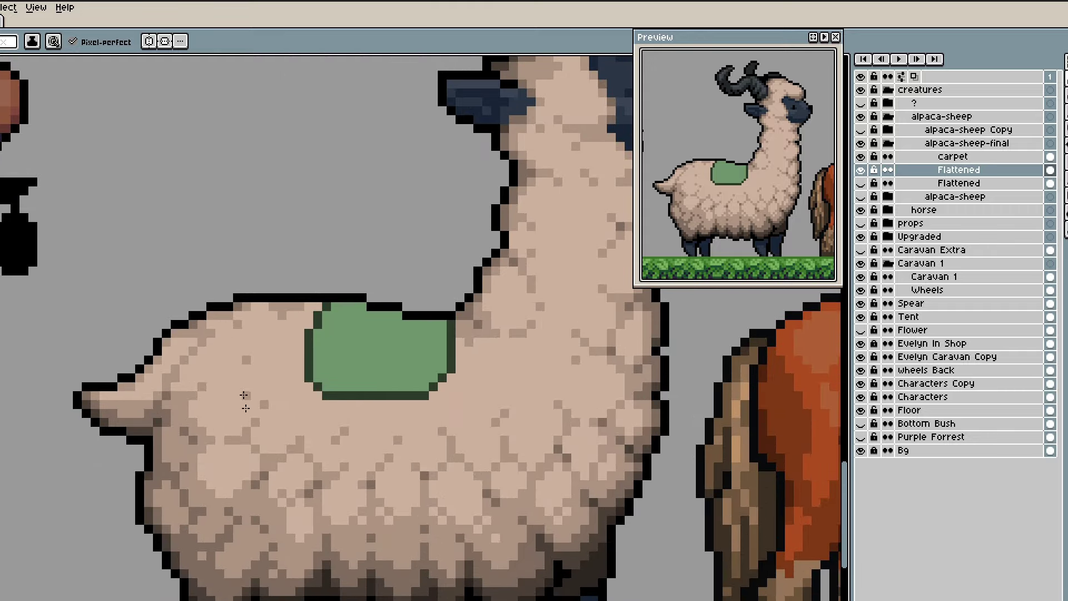
drag(284, 375, 351, 381)
scroll(396, 373, up, 1)
alt+click(313, 298)
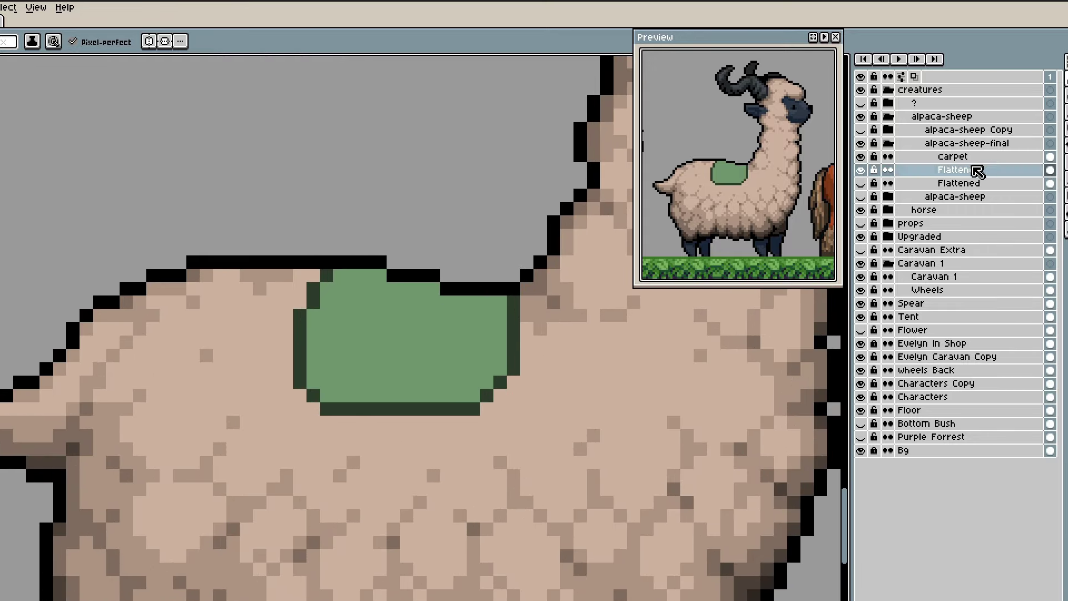
- Toggle the Flattened and carpet layers' visibility to compare them, select the carpet layer and sample its dark green outline colour
click(967, 158)
click(946, 171)
click(861, 170)
click(861, 170)
click(860, 158)
click(861, 158)
click(923, 158)
alt+click(327, 277)
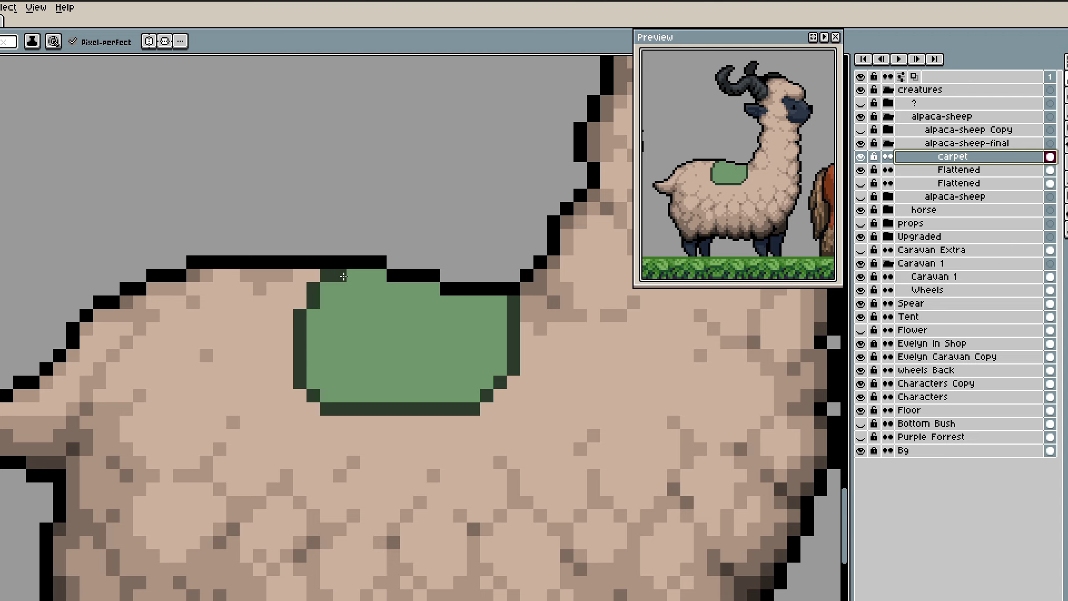
click(574, 356)
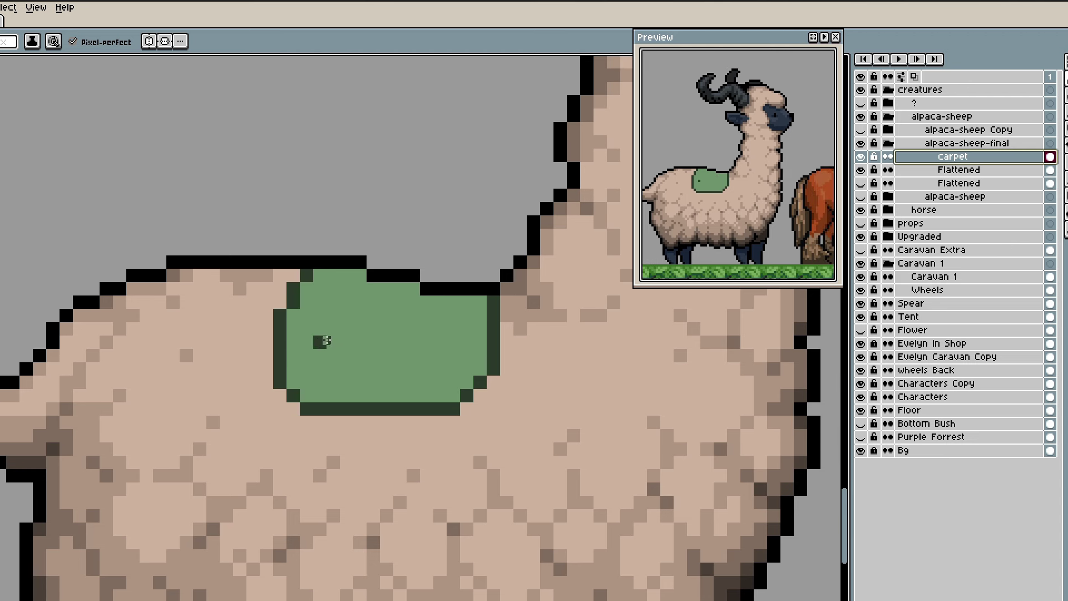
- Try to flood-fill the saddle cloth using the sampled dark green
key(g)
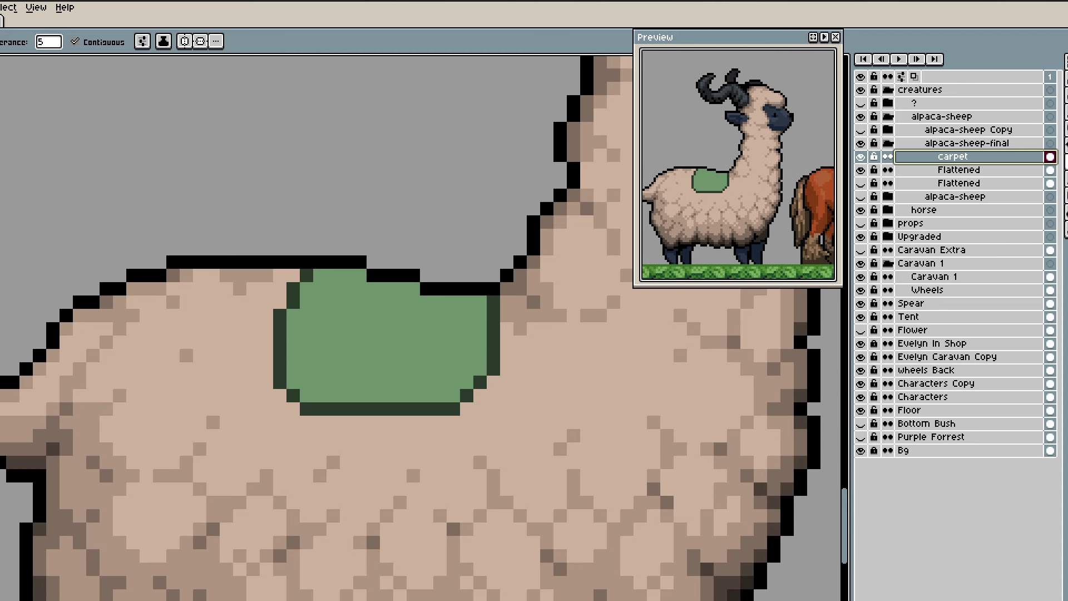
click(352, 358)
key(ctrl+z)
alt+click(298, 305)
drag(333, 329, 344, 329)
click(312, 392)
key(ctrl+z)
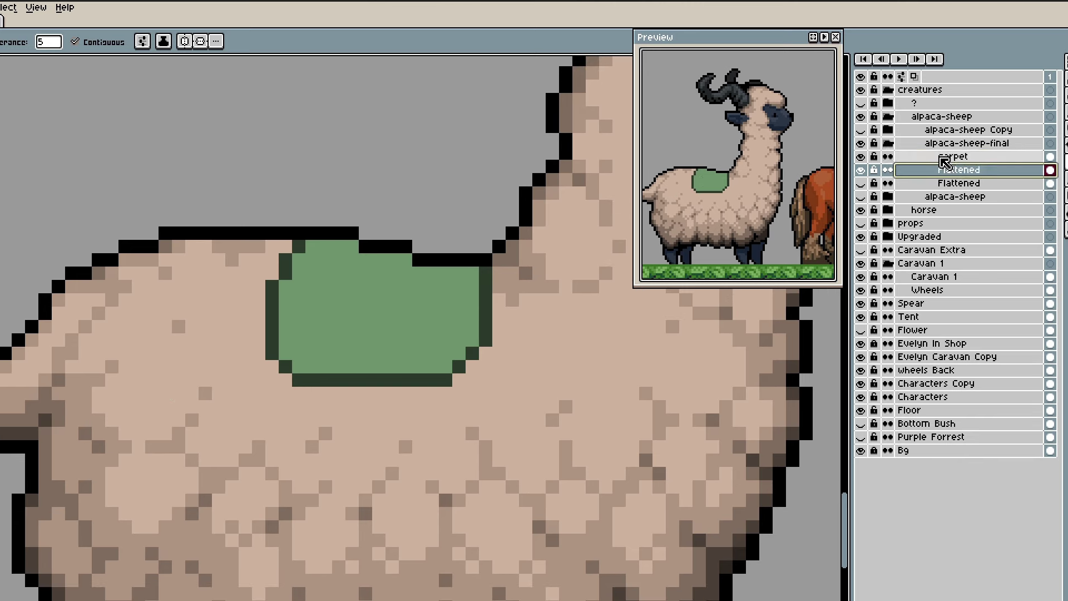
- On the carpet layer, lengthen the saddle cloth downward by one pixel row and redraw its dark green lower outline
key(b)
scroll(309, 395, up, 1)
mouse_move(309, 395)
mouse_down()
mouse_move(458, 393)
mouse_move(312, 376)
mouse_move(464, 375)
mouse_move(460, 362)
mouse_move(439, 370)
mouse_up()
alt+click(345, 354)
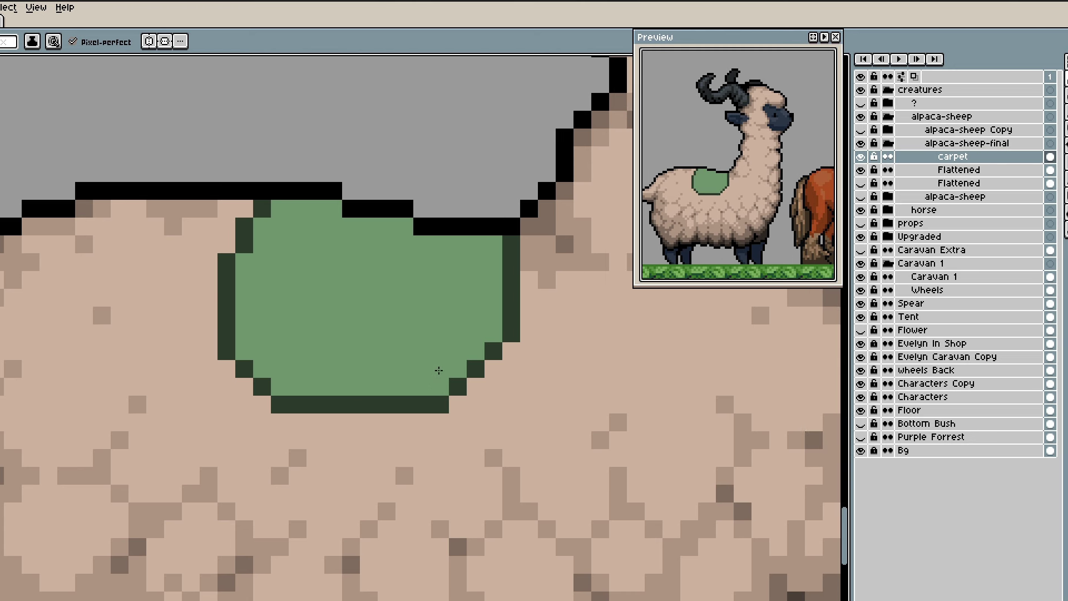
- Smooth the saddle cloth's lower front corner by adding a dark green outline pixel inside it and erasing the outer one
alt+click(488, 347)
click(492, 334)
key(e)
click(505, 331)
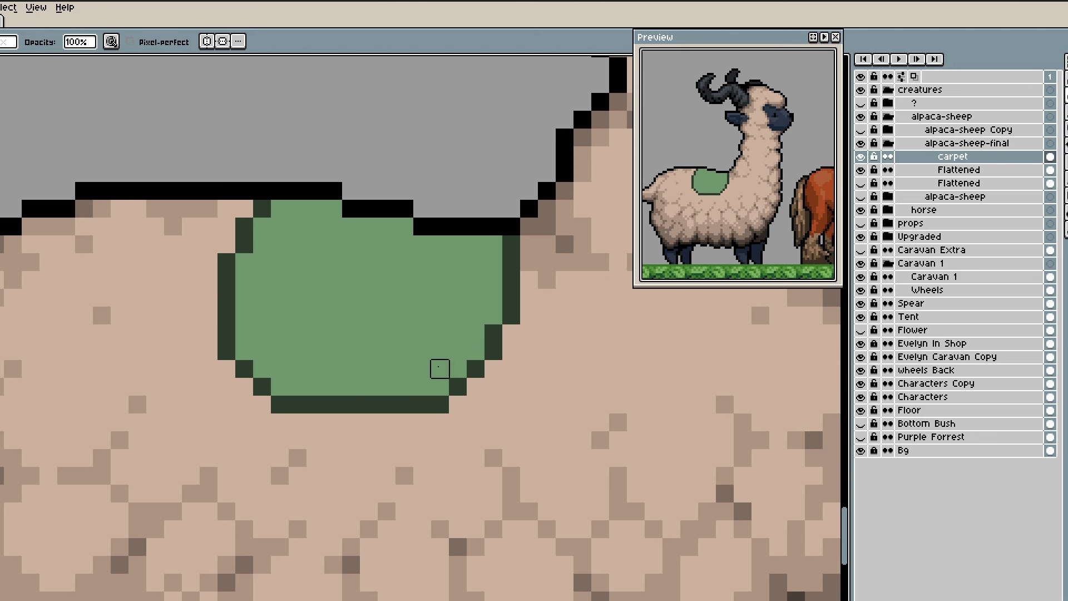
drag(348, 355, 349, 349)
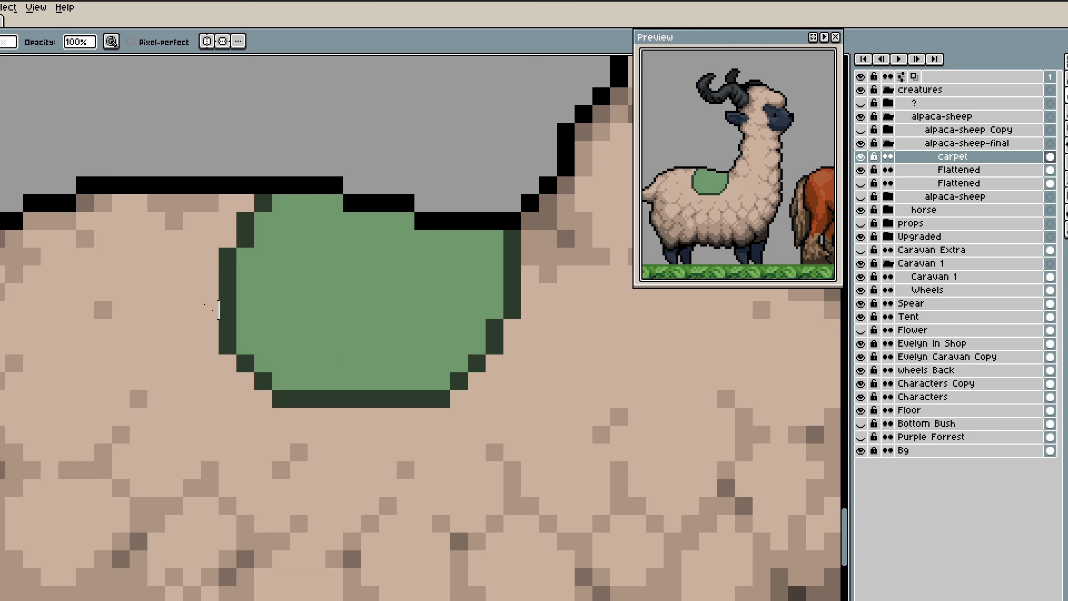
- Draw a dark green inner border one pixel inside the saddle cloth's side and lower outlines
key(b)
click(293, 207)
mouse_move(294, 206)
mouse_down()
mouse_move(258, 324)
mouse_move(263, 347)
mouse_up()
mouse_move(477, 236)
mouse_down()
mouse_move(464, 329)
mouse_move(423, 374)
mouse_up()
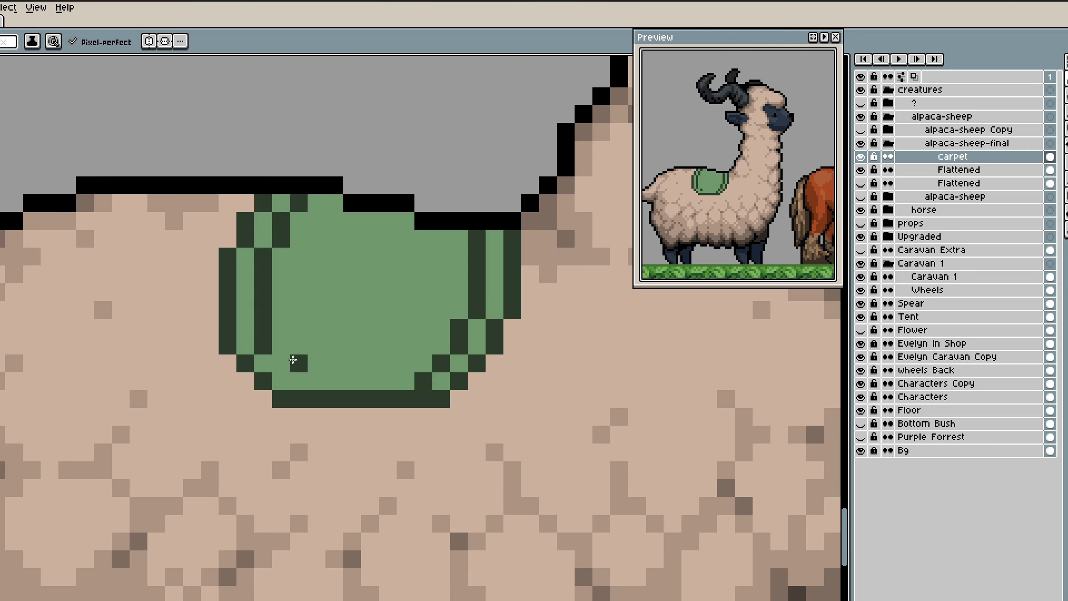
click(423, 457)
mouse_move(293, 360)
mouse_down()
mouse_move(299, 380)
mouse_move(431, 362)
mouse_up()
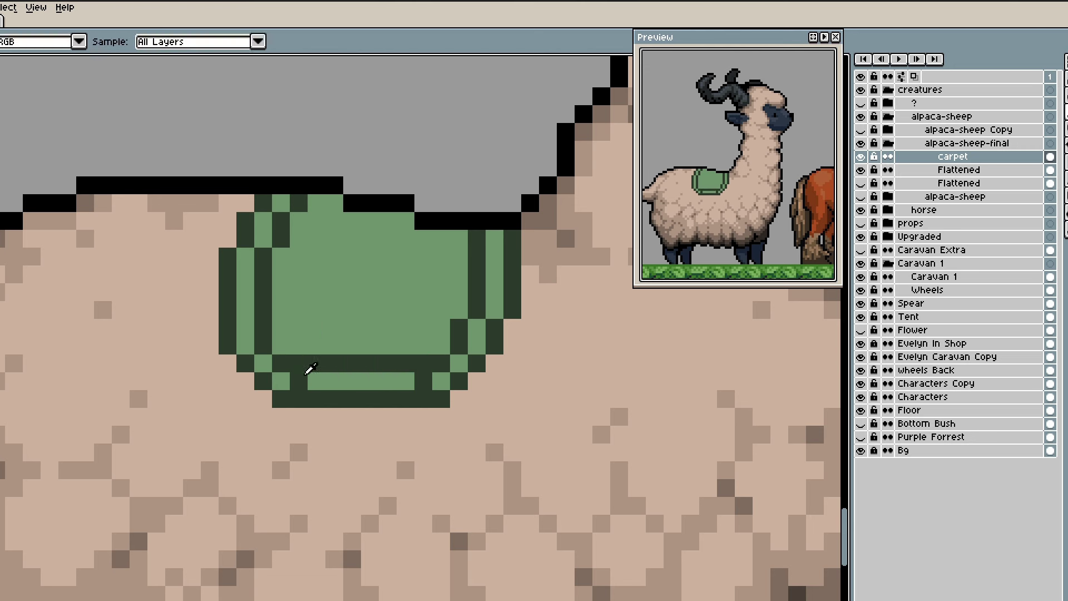
- Clear the dark pixels from the cloth's lower trim band with sampled light green and recolour the inner border muted green
alt+click(312, 376)
drag(299, 380, 419, 381)
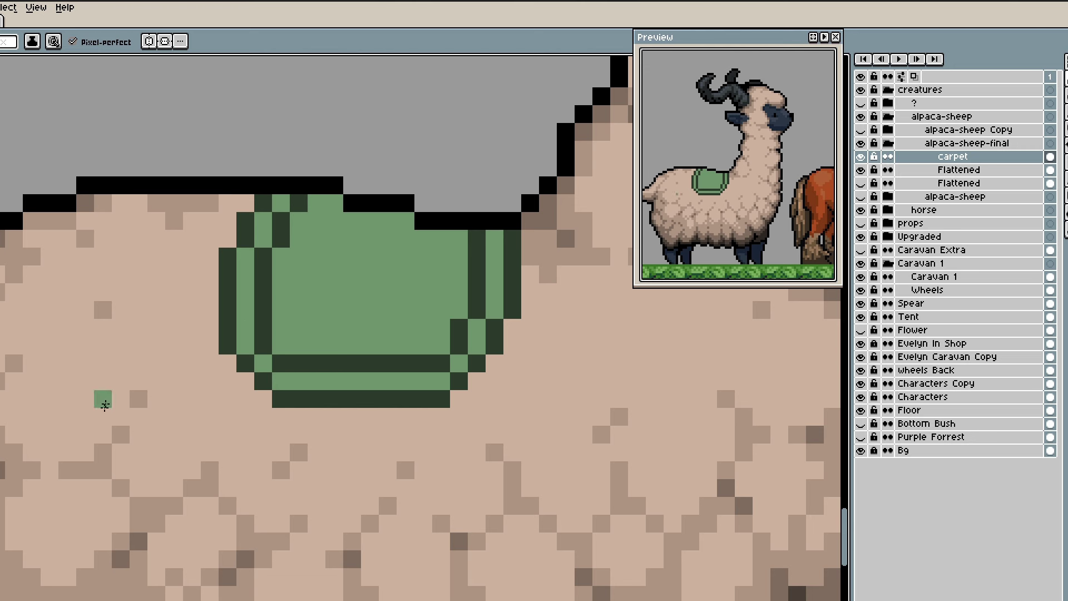
mouse_move(316, 203)
mouse_down()
mouse_move(262, 331)
mouse_move(283, 360)
mouse_move(433, 365)
mouse_move(455, 347)
mouse_move(469, 308)
mouse_move(475, 234)
mouse_up()
click(387, 350)
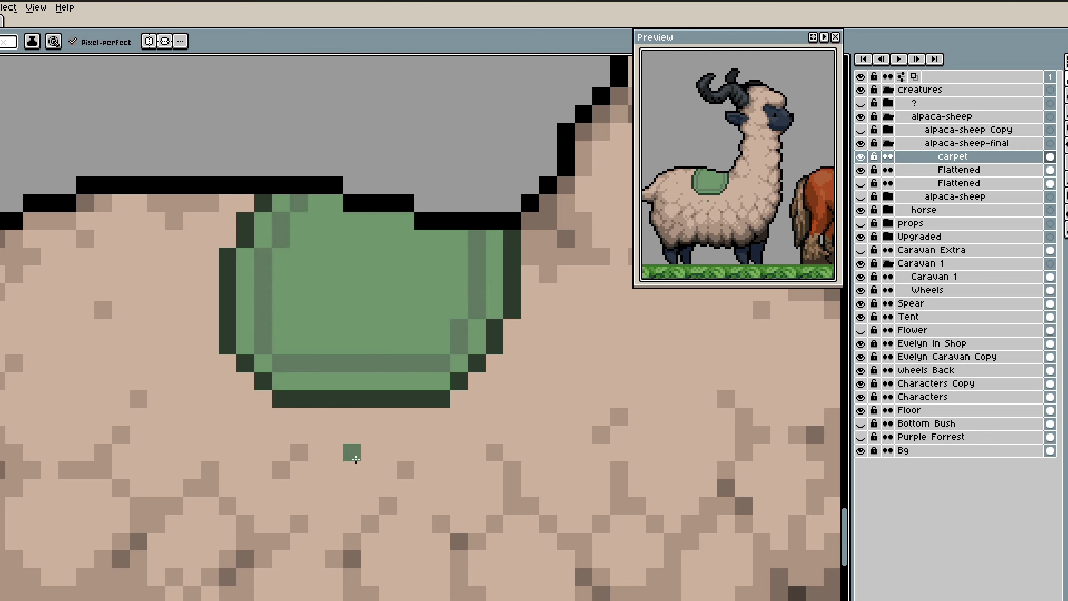
- Blacken the upper ends of the cloth's side outlines and place dark green pixels at the inner border's top ends
alt+click(265, 188)
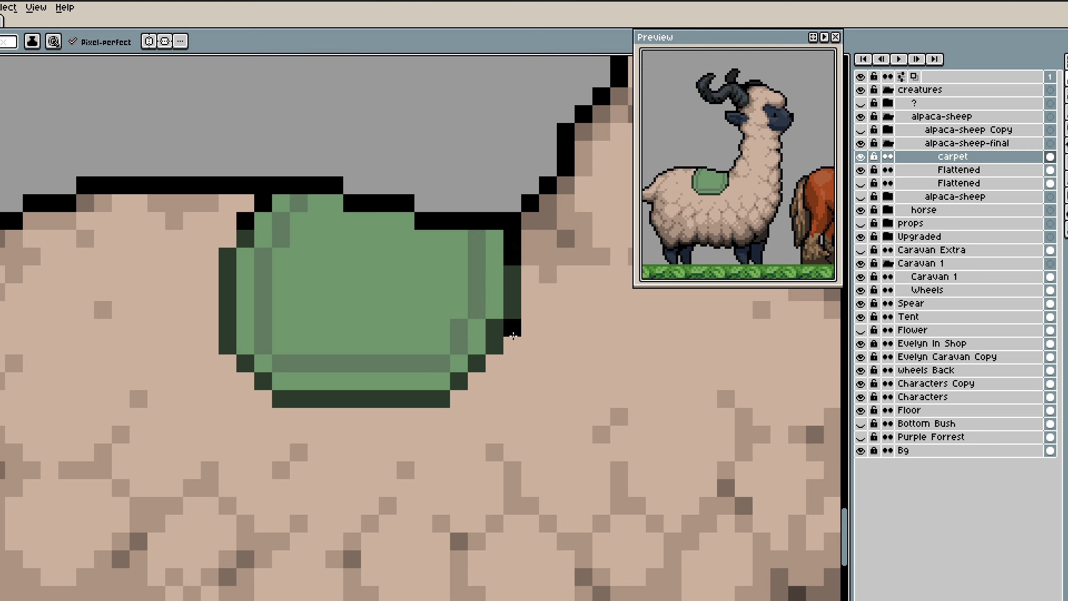
alt+click(512, 270)
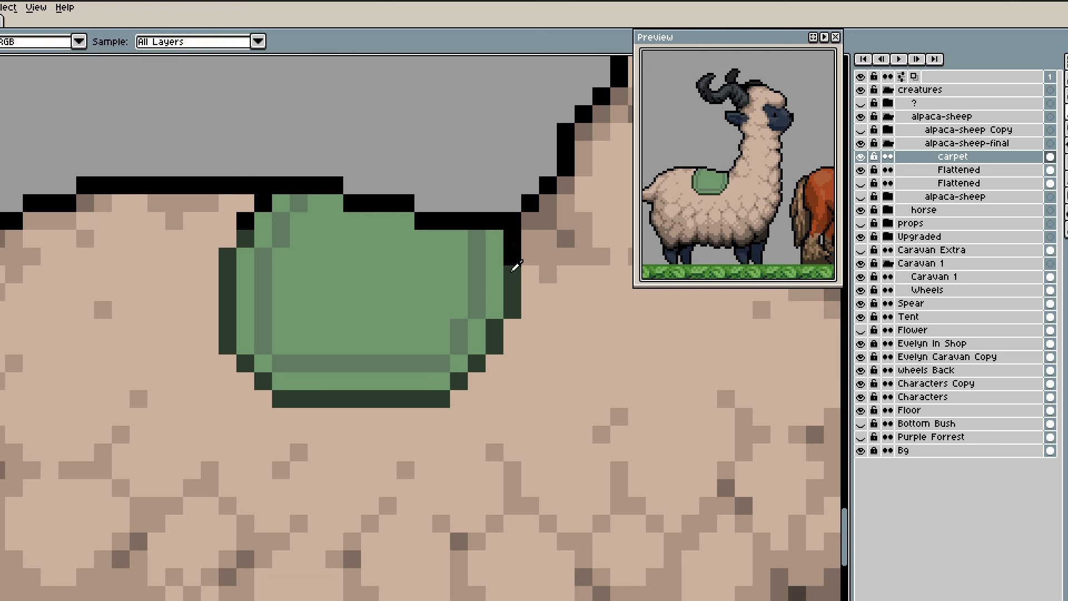
click(476, 238)
click(299, 203)
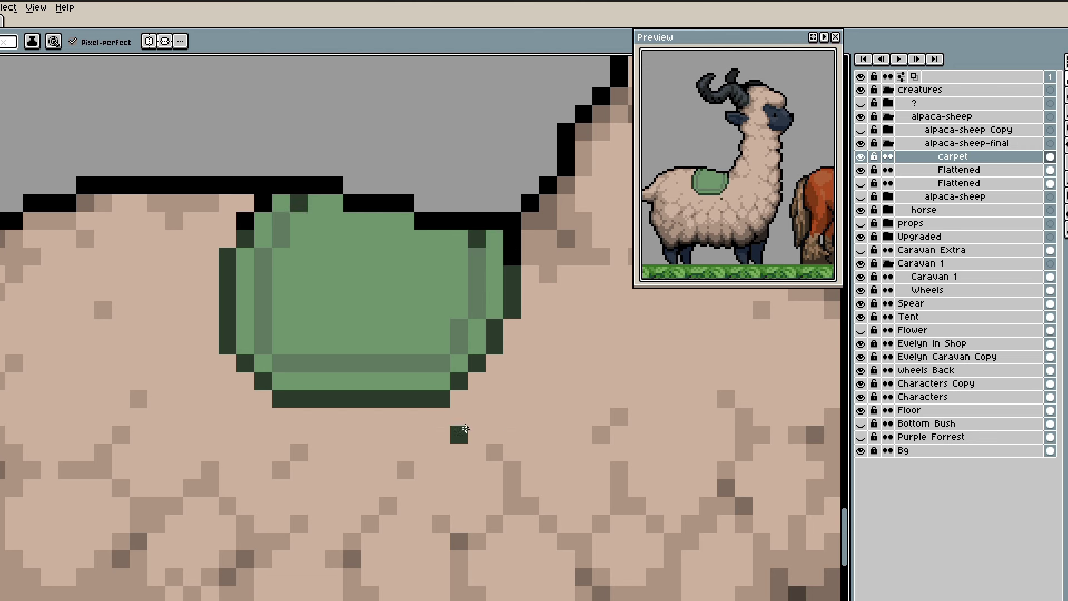
- Extend the muted green border along the saddle cloth's top edge beneath the black back outline
mouse_move(316, 203)
mouse_down()
mouse_move(431, 239)
mouse_move(488, 239)
mouse_up()
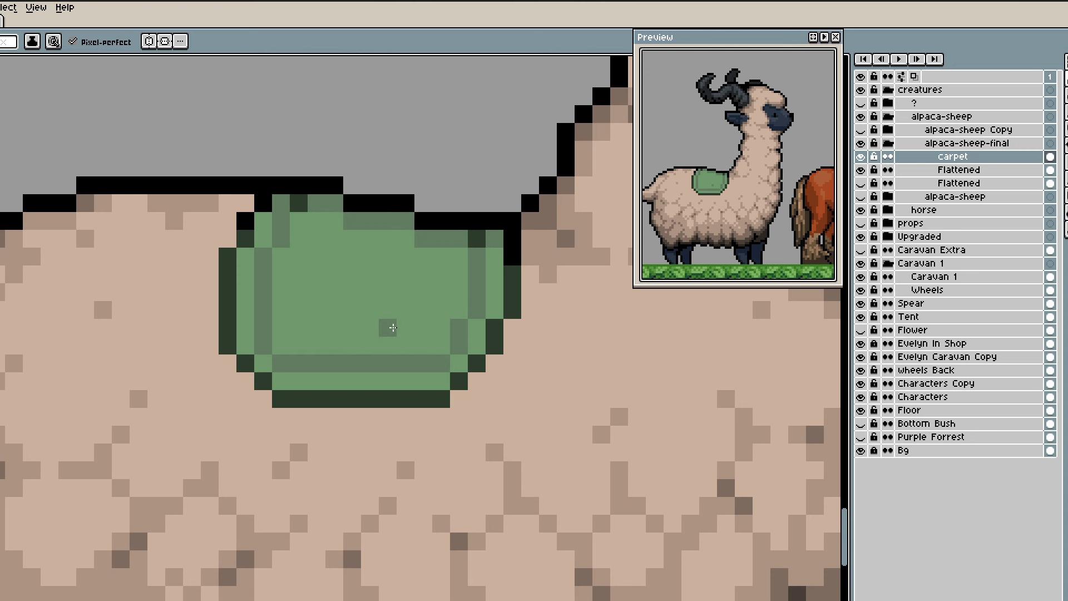
alt+click(464, 376)
alt+click(460, 235)
alt+click(298, 204)
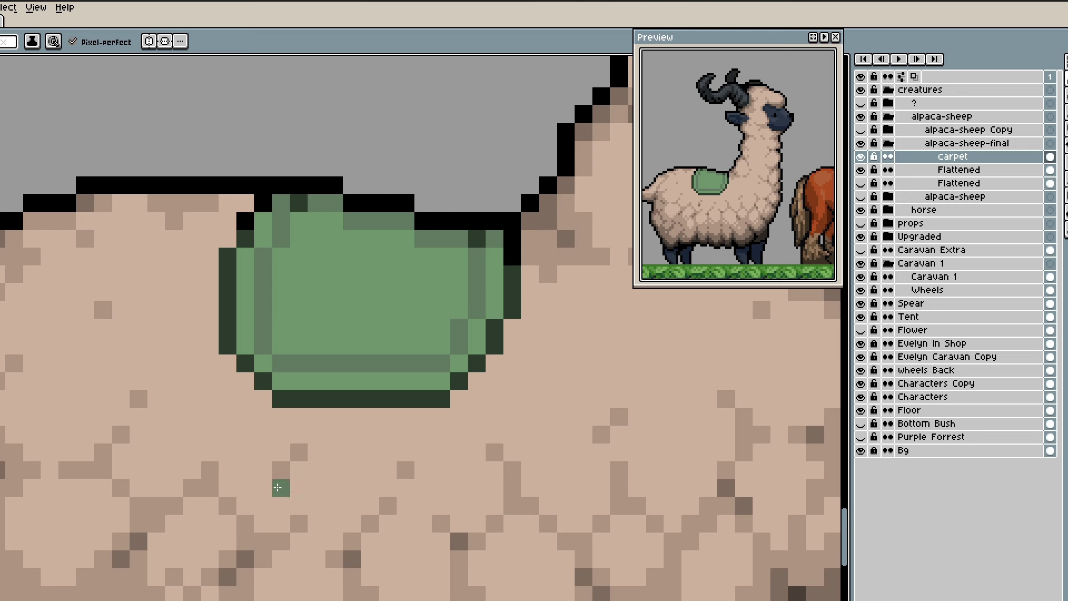
- Sample the wool's shadow tone and draw a one-pixel shadow along the saddle cloth's lower corners and bottom edge
alt+click(298, 452)
mouse_move(232, 367)
mouse_down()
mouse_move(246, 396)
mouse_move(263, 399)
mouse_up()
drag(458, 400, 494, 363)
click(515, 326)
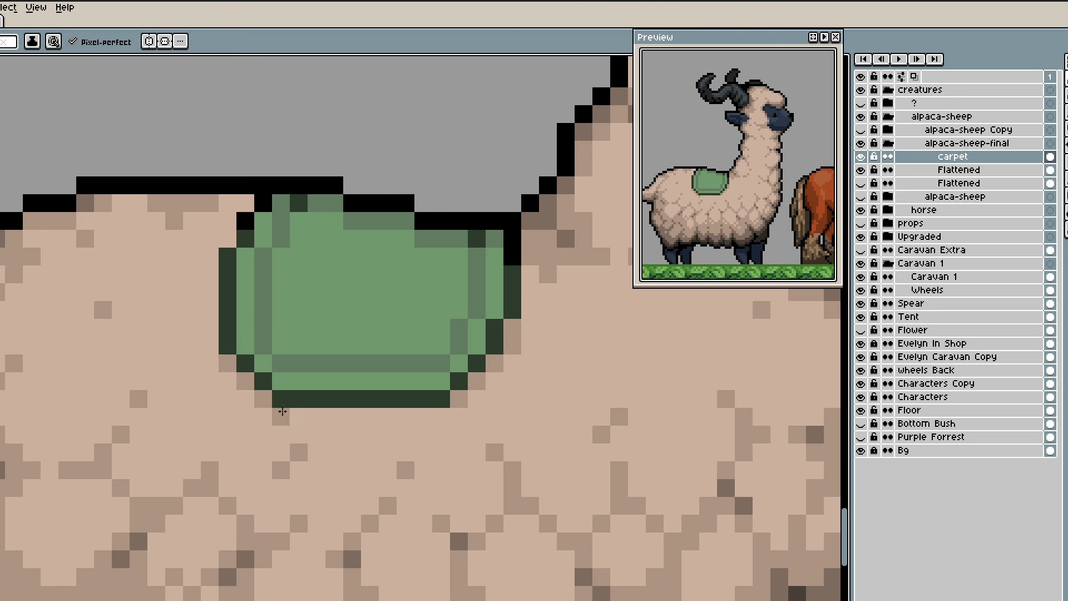
drag(281, 416, 445, 414)
key(ctrl+z)
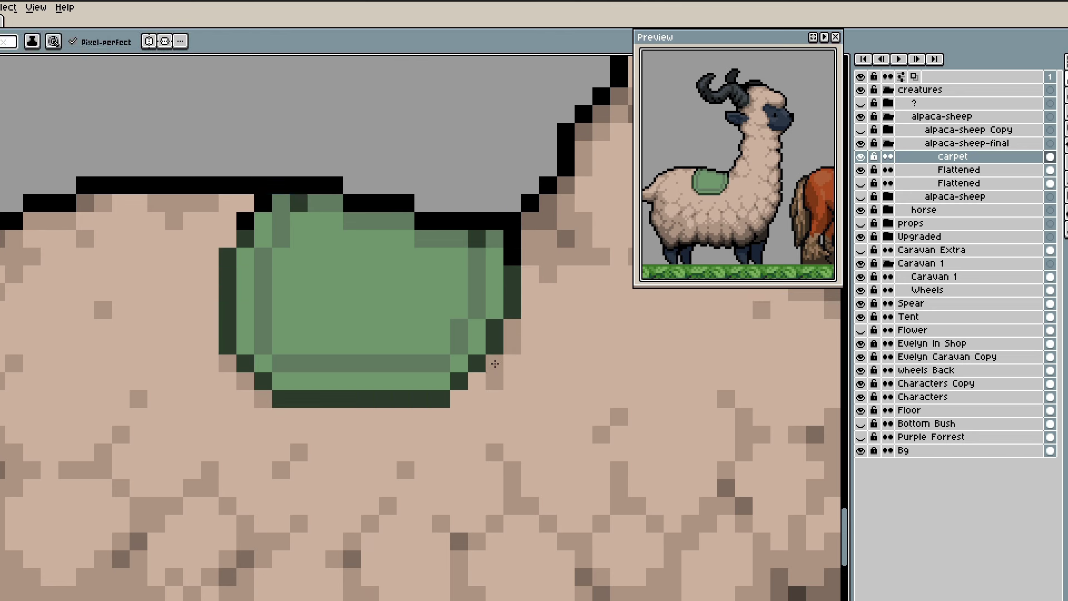
key(ctrl+y)
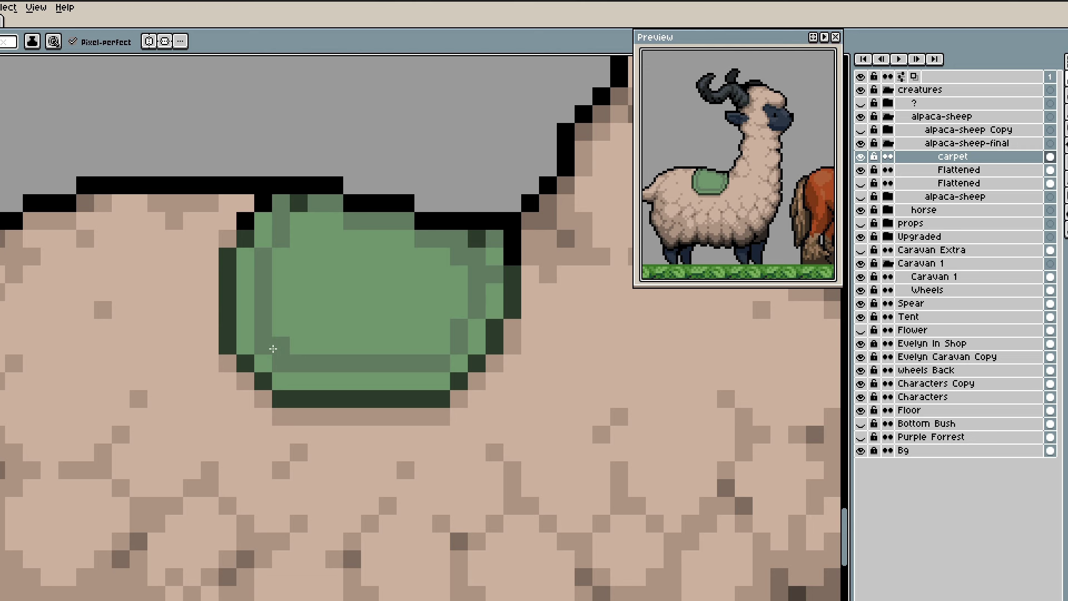
- Place alternating yellow-green stitch pixels along the saddle cloth's trim band
drag(727, 229, 741, 226)
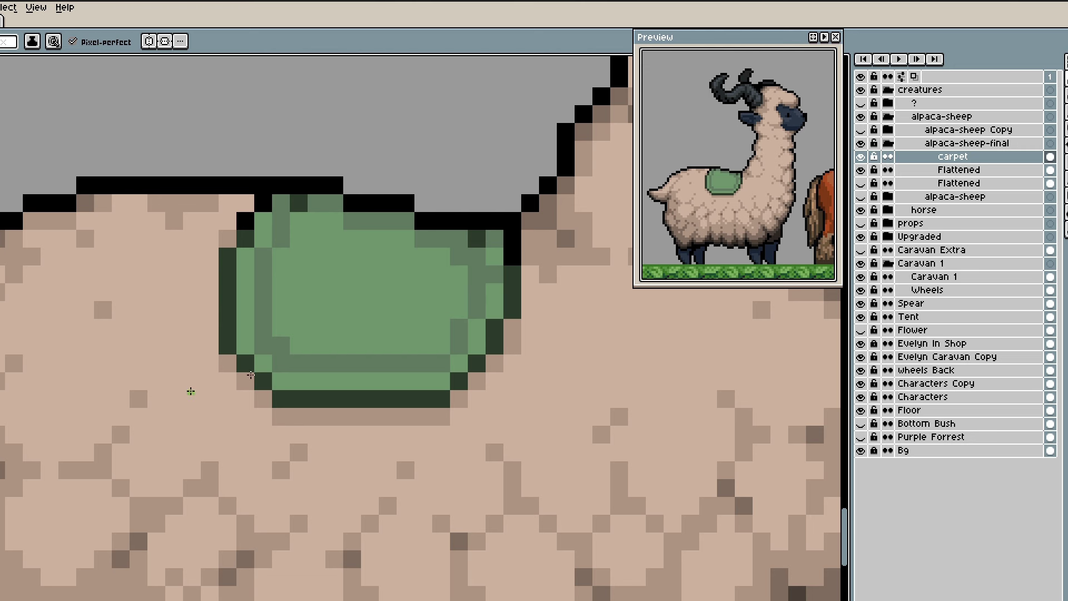
click(299, 345)
click(281, 292)
click(281, 257)
click(299, 221)
click(334, 345)
click(369, 346)
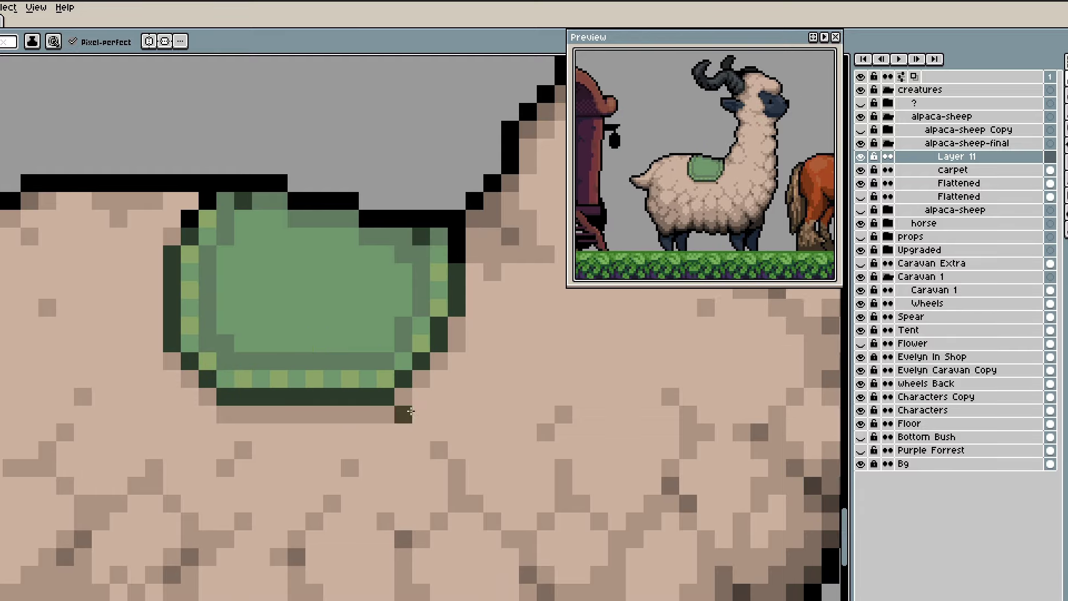
- On Layer 11, draw dark olive straps hanging from the saddle cloth's lower edge
drag(401, 413, 334, 462)
mouse_move(224, 327)
mouse_down()
mouse_move(252, 314)
mouse_move(243, 231)
mouse_up()
mouse_move(303, 370)
mouse_down()
mouse_move(317, 410)
mouse_move(296, 422)
mouse_move(319, 436)
mouse_move(290, 431)
mouse_move(335, 426)
mouse_move(305, 457)
mouse_up()
drag(311, 421, 352, 423)
alt+click(352, 386)
mouse_move(272, 372)
mouse_down()
mouse_move(274, 410)
mouse_move(285, 410)
mouse_move(281, 424)
mouse_move(261, 409)
mouse_move(282, 424)
mouse_move(274, 439)
mouse_move(273, 395)
mouse_move(309, 394)
mouse_move(271, 382)
mouse_move(271, 418)
mouse_move(253, 383)
mouse_up()
- Erase stray pixels and shape a dark rounded pendant at the end of the wider strap
alt+click(335, 430)
key(e)
mouse_move(361, 419)
mouse_down()
mouse_move(347, 421)
mouse_move(341, 406)
mouse_up()
key(b)
drag(361, 471, 336, 477)
scroll(336, 477, up, 1)
key(alt)
alt+click(293, 429)
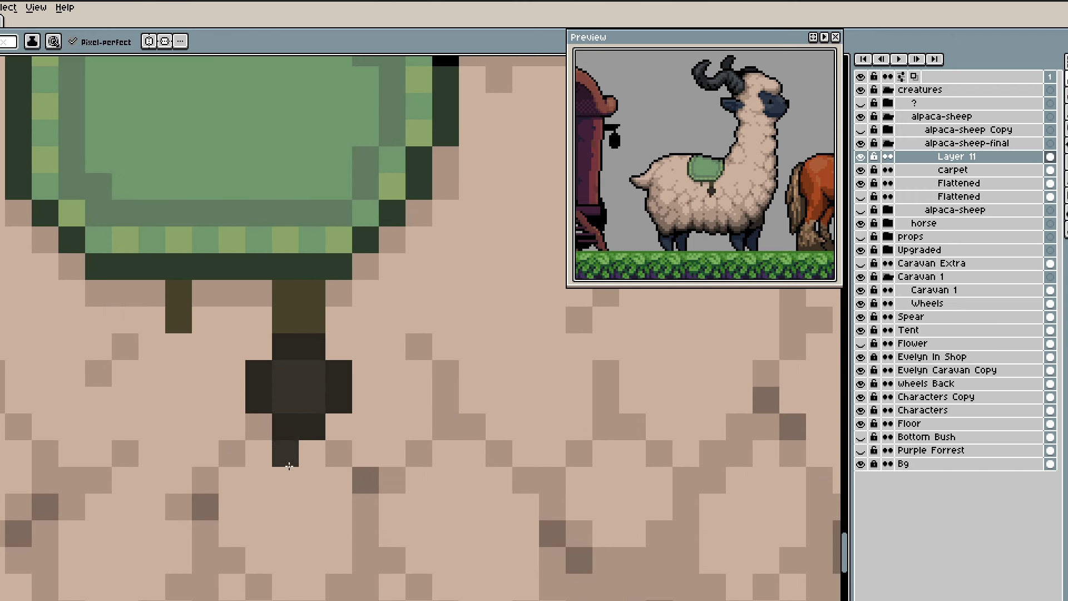
scroll(302, 423, down, 1)
alt+click(331, 398)
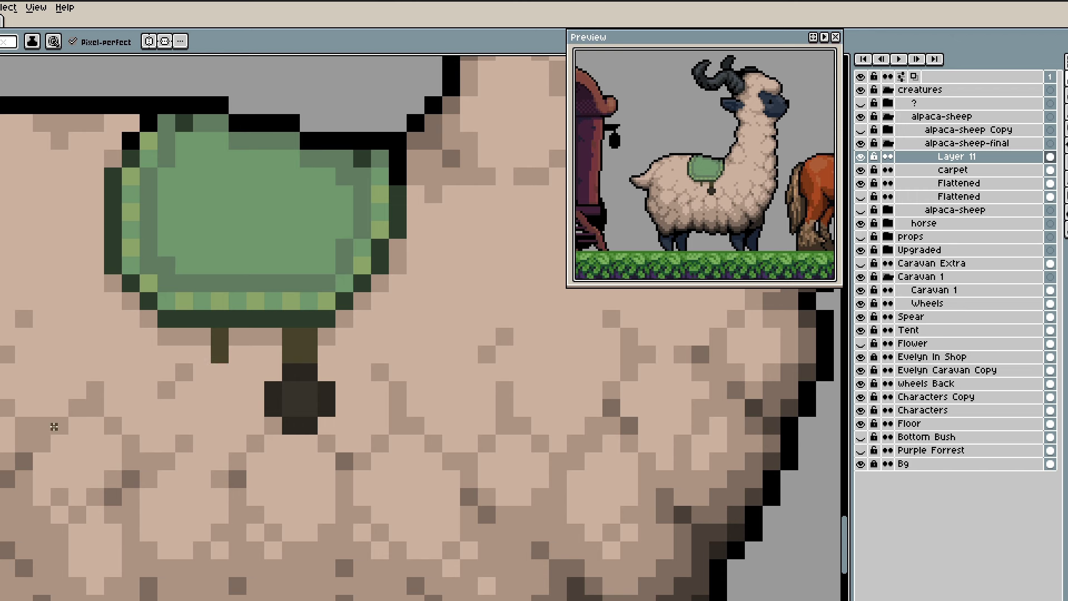
- Lengthen the narrow strap downward with alternating gold and dark olive pixels
scroll(218, 375, up, 1)
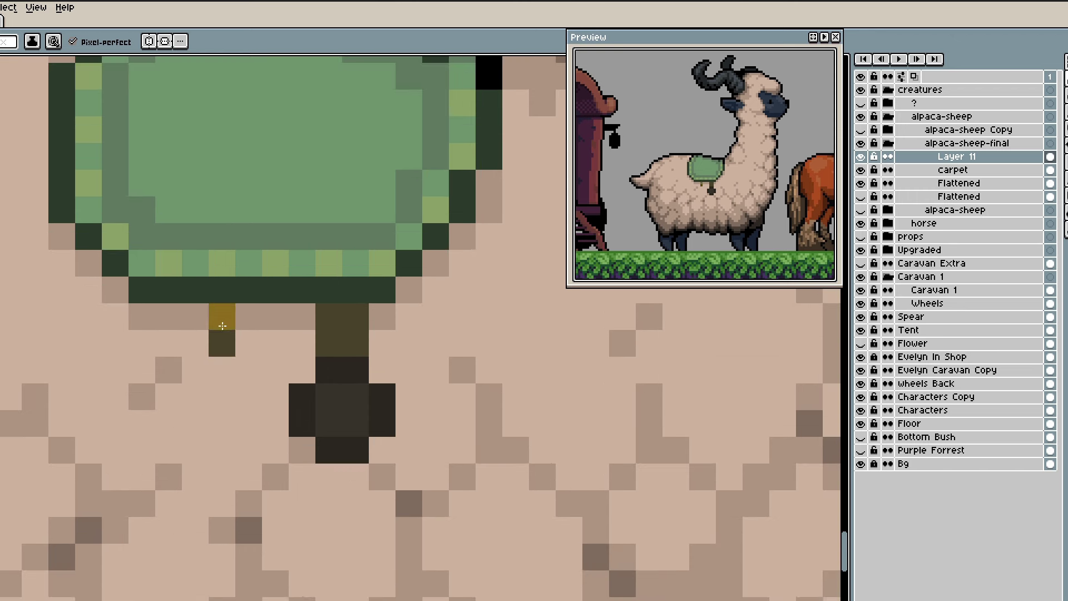
click(222, 365)
alt+click(222, 353)
click(222, 385)
alt+click(222, 379)
click(222, 414)
alt+click(225, 395)
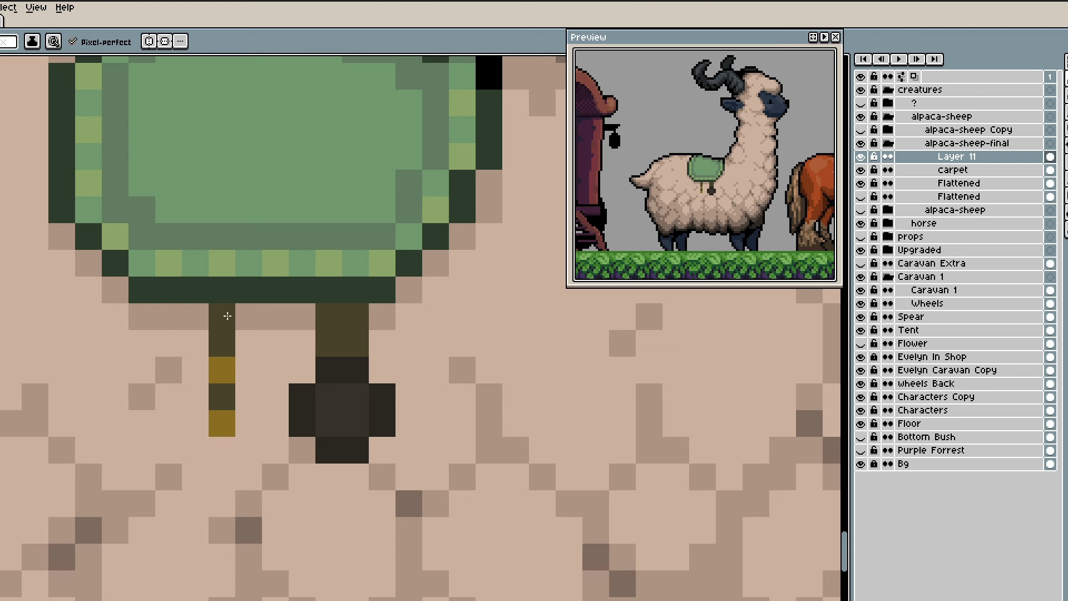
click(222, 440)
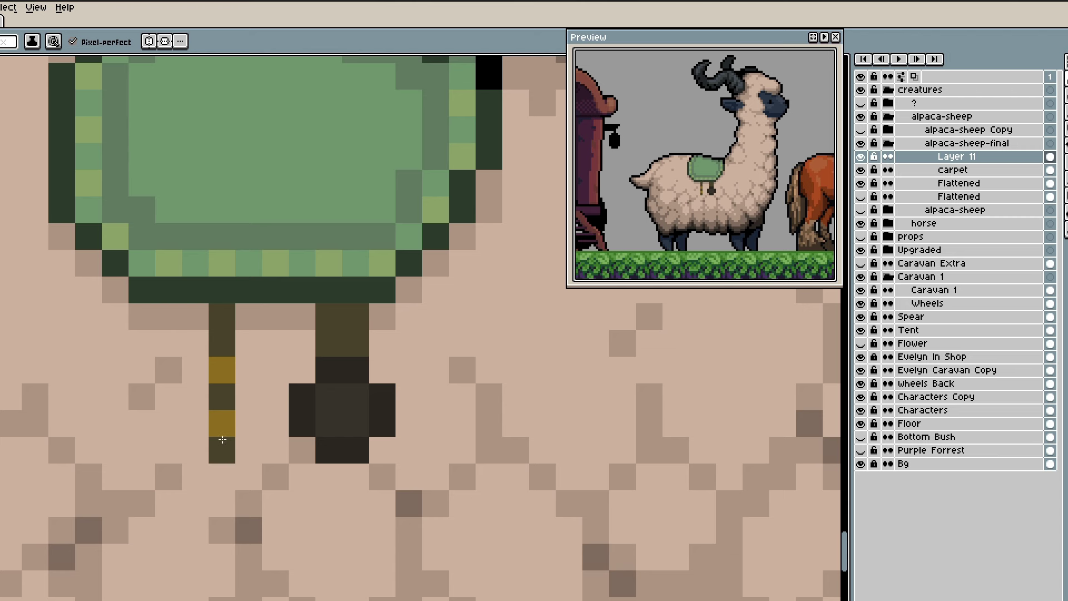
- Darken the tops of both straps with the pendant's near-black and widen the narrow strap's top by one pixel
alt+click(225, 321)
click(248, 317)
alt+click(338, 373)
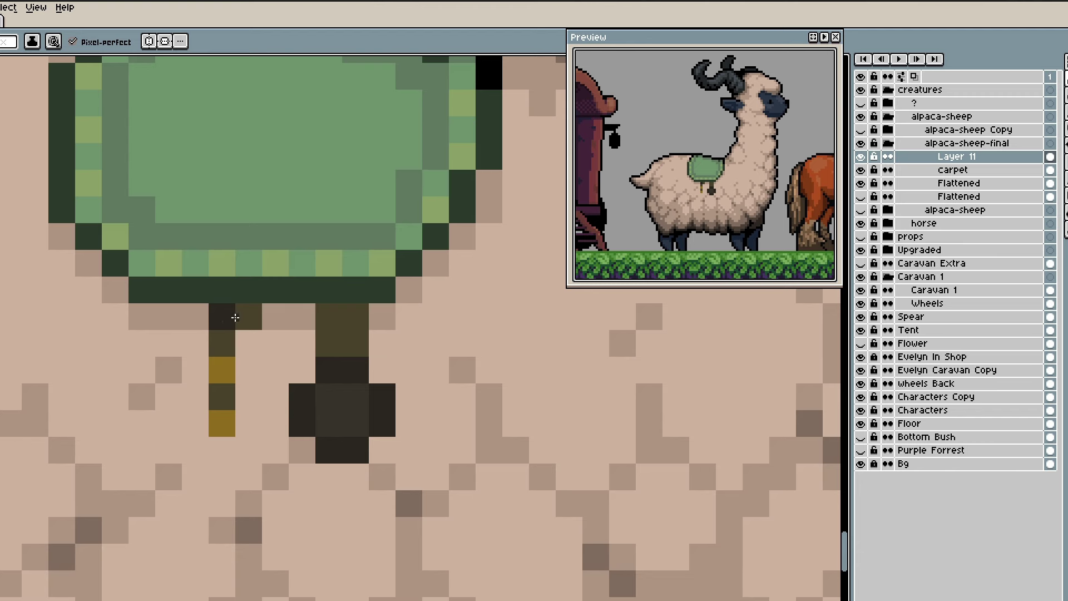
drag(235, 317, 248, 317)
drag(332, 320, 355, 318)
alt+click(345, 341)
drag(242, 319, 348, 312)
alt+click(348, 312)
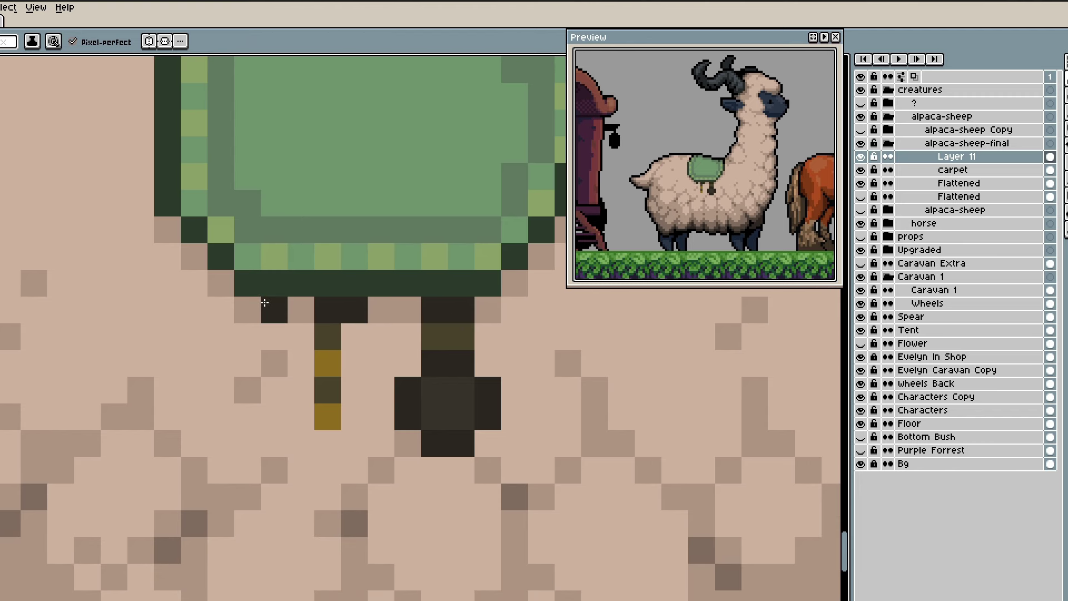
- Add a short third strap toward the tail, with a near-black top pixel and an olive pixel below it
key(ctrl+z)
click(273, 332)
key(ctrl+z)
scroll(715, 248, down, 1)
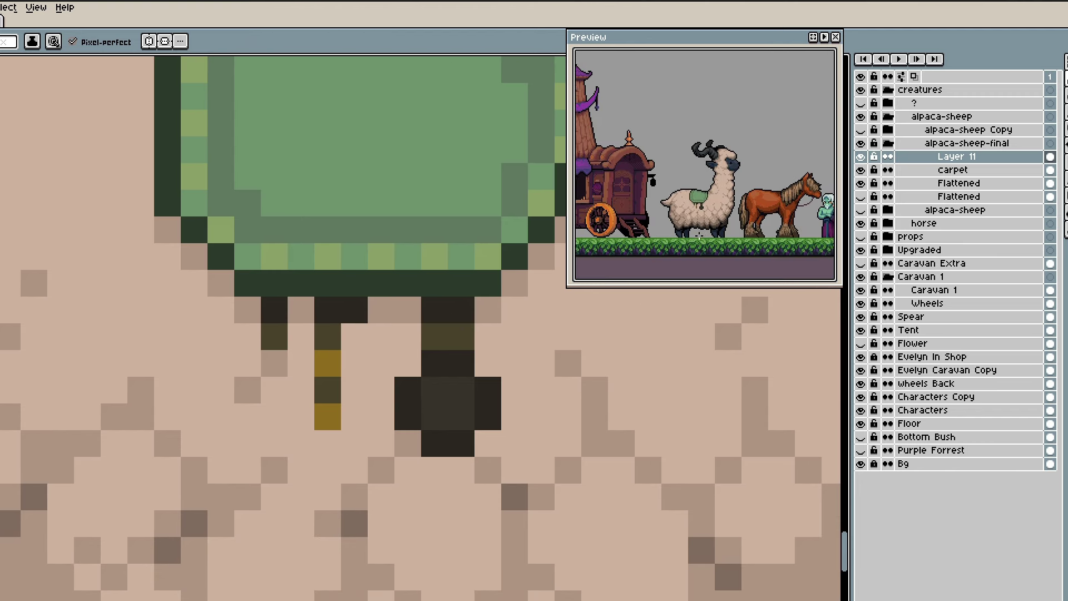
scroll(715, 248, up, 2)
drag(449, 334, 365, 300)
alt+click(363, 302)
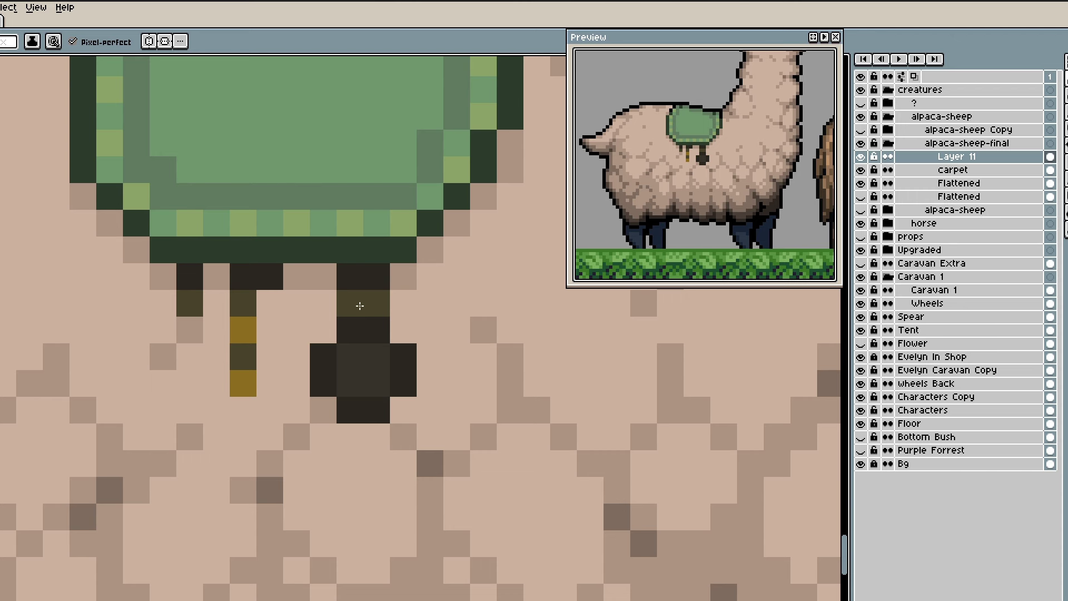
- Move the pendant down one pixel, fill the gap in its strap with olive and shade the strap's upper part
alt+click(358, 294)
key(m)
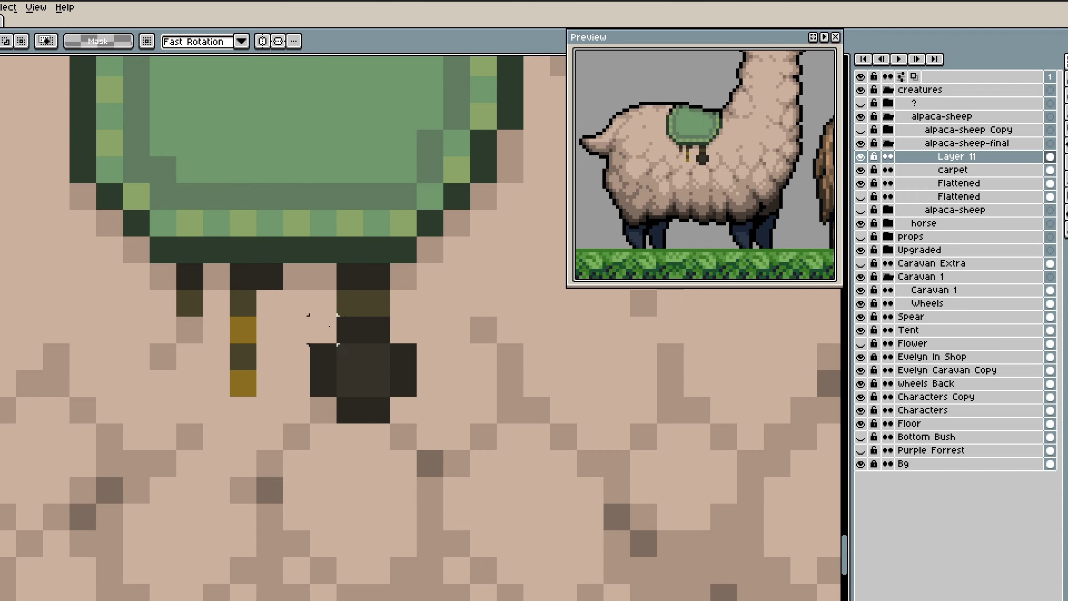
drag(312, 319, 409, 411)
key(Down)
key(ctrl+d)
key(b)
click(362, 324)
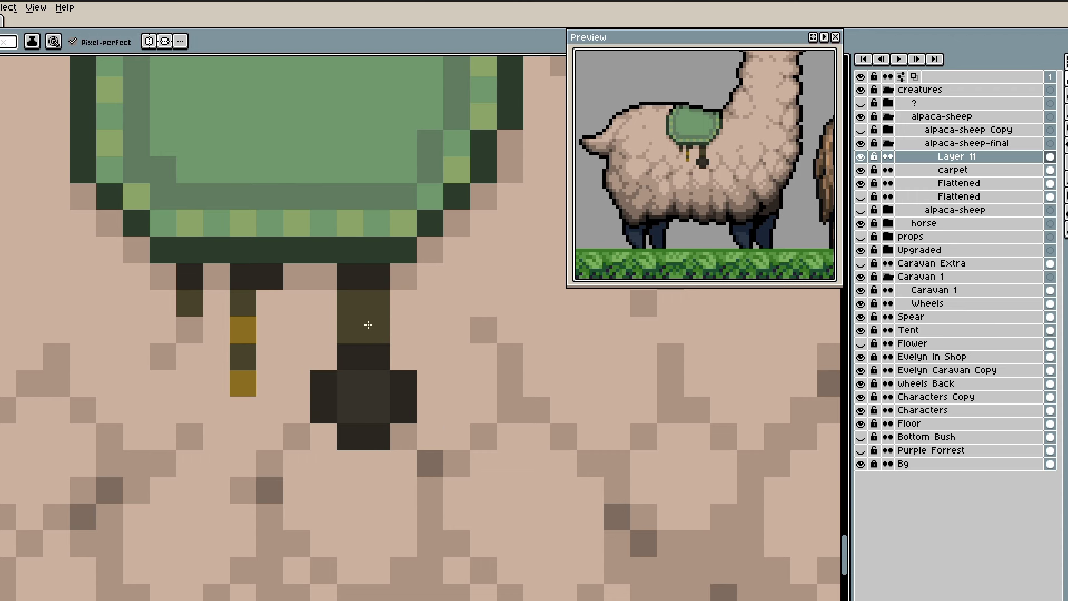
click(352, 300)
- Try to redraw the pendant's lower edge with colours sampled from the pendant
scroll(363, 301, down, 3)
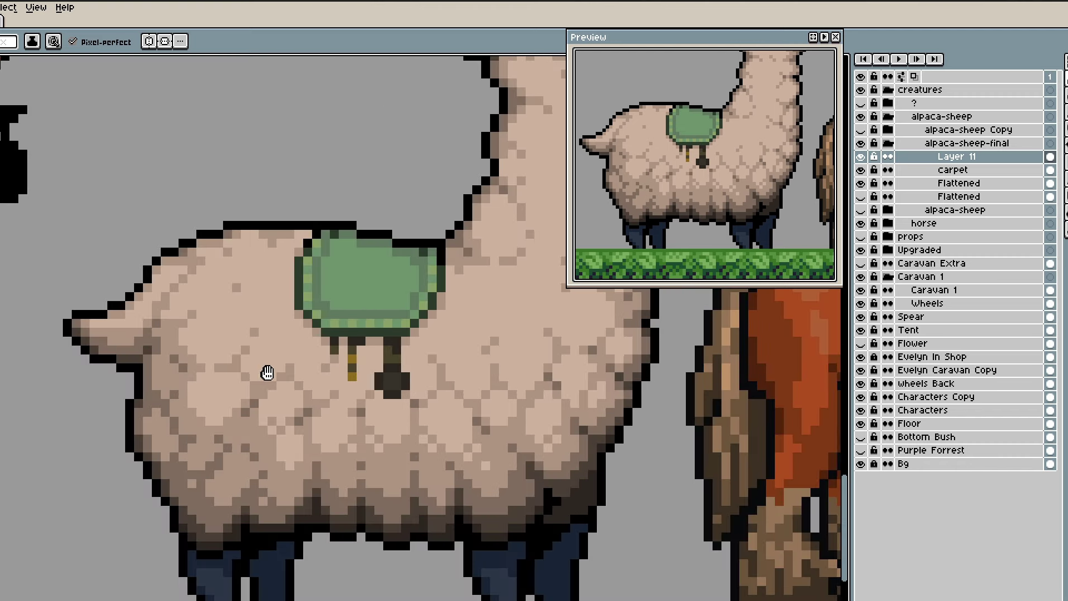
scroll(453, 365, up, 2)
scroll(434, 360, up, 1)
alt+click(315, 401)
drag(314, 420, 340, 425)
alt+click(288, 402)
mouse_move(288, 426)
mouse_down()
mouse_move(306, 448)
mouse_move(368, 429)
mouse_up()
key(ctrl+z)
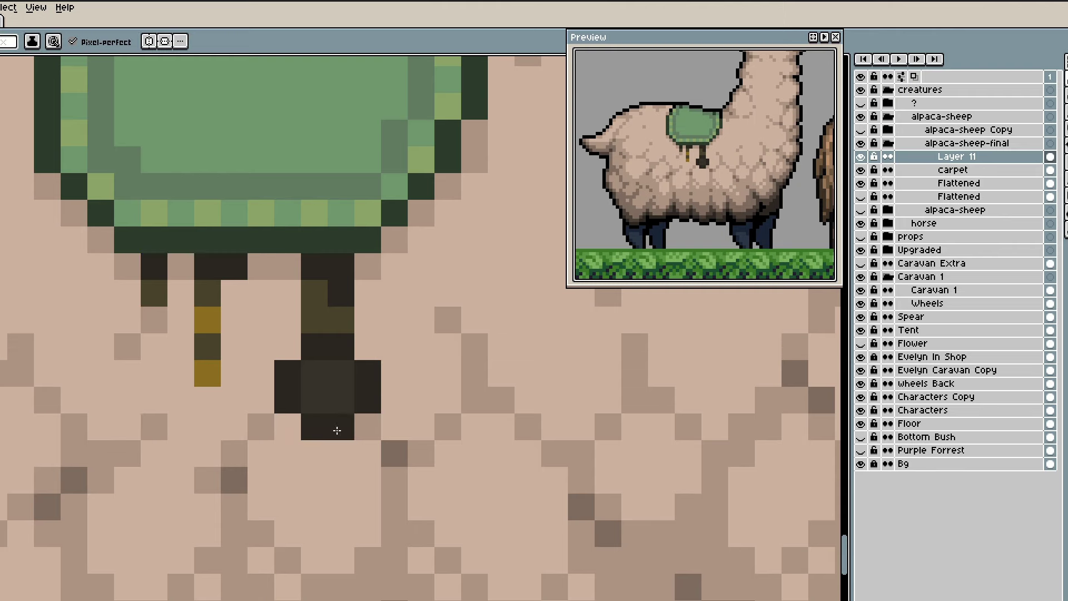
- Paint a grey highlight across the pendant's upper interior and blacken its lower sides and bottom edge
scroll(337, 429, up, 2)
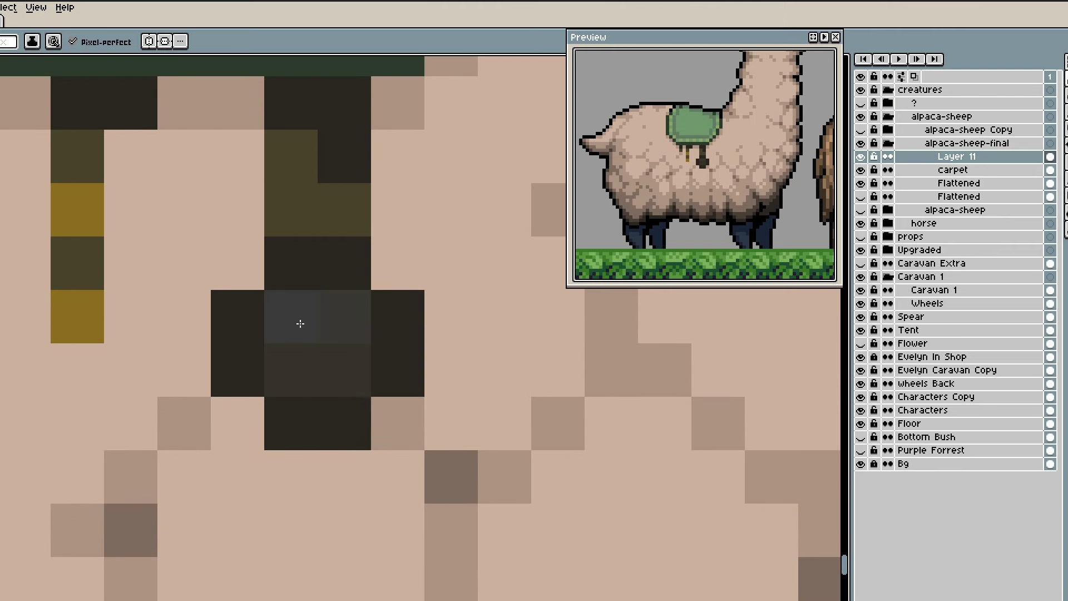
mouse_move(278, 306)
mouse_down()
mouse_move(323, 314)
mouse_move(325, 375)
mouse_up()
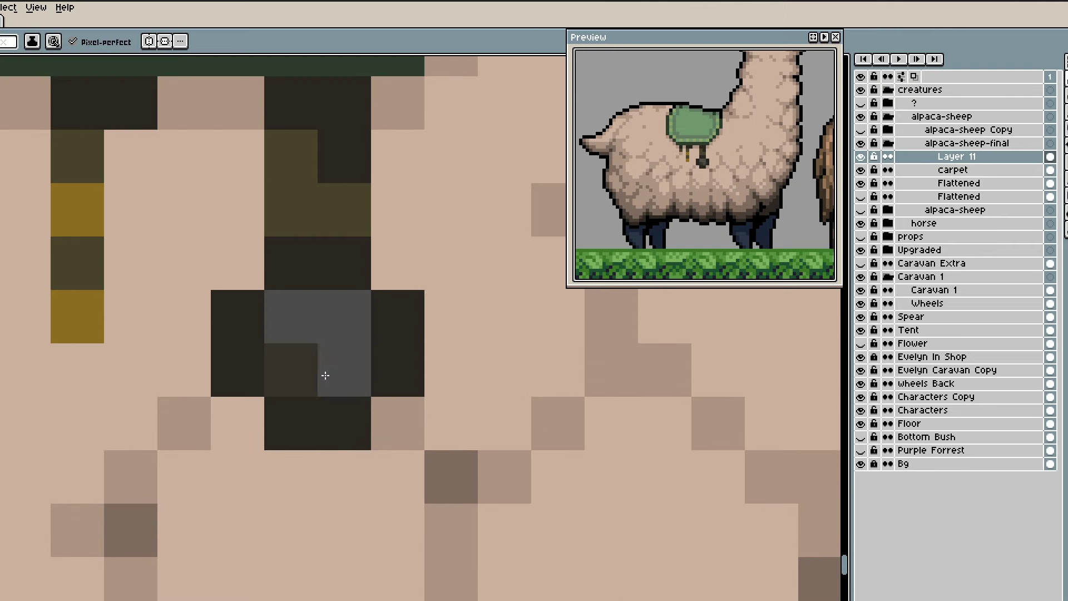
drag(236, 379, 423, 439)
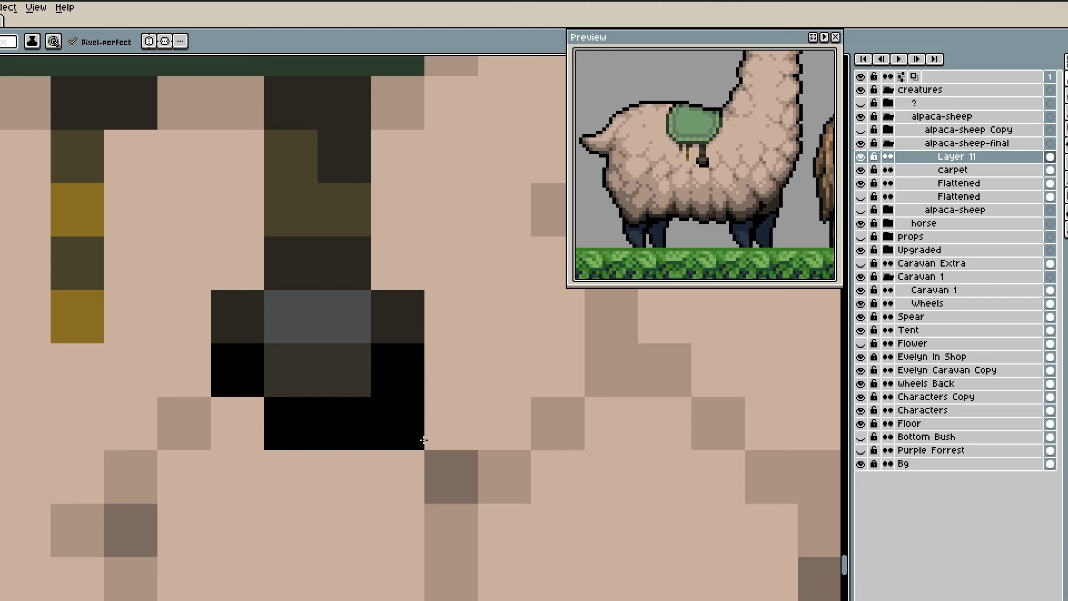
- On the carpet layer, blacken both ends and corners of the saddle cloth's lower outline, leaving the middle dark green
scroll(306, 369, down, 3)
scroll(424, 388, up, 2)
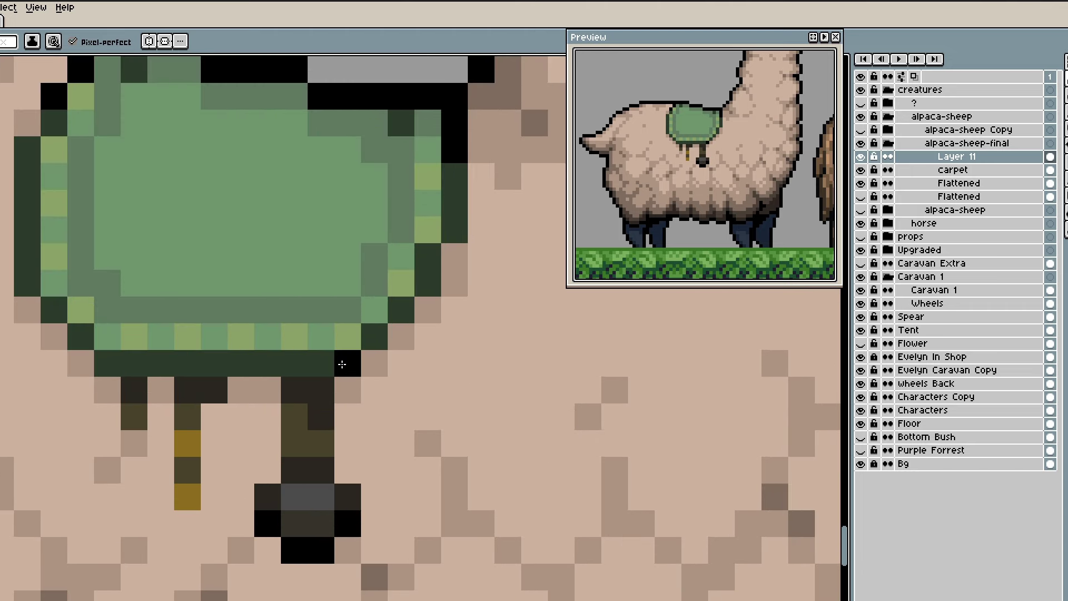
click(946, 183)
click(945, 169)
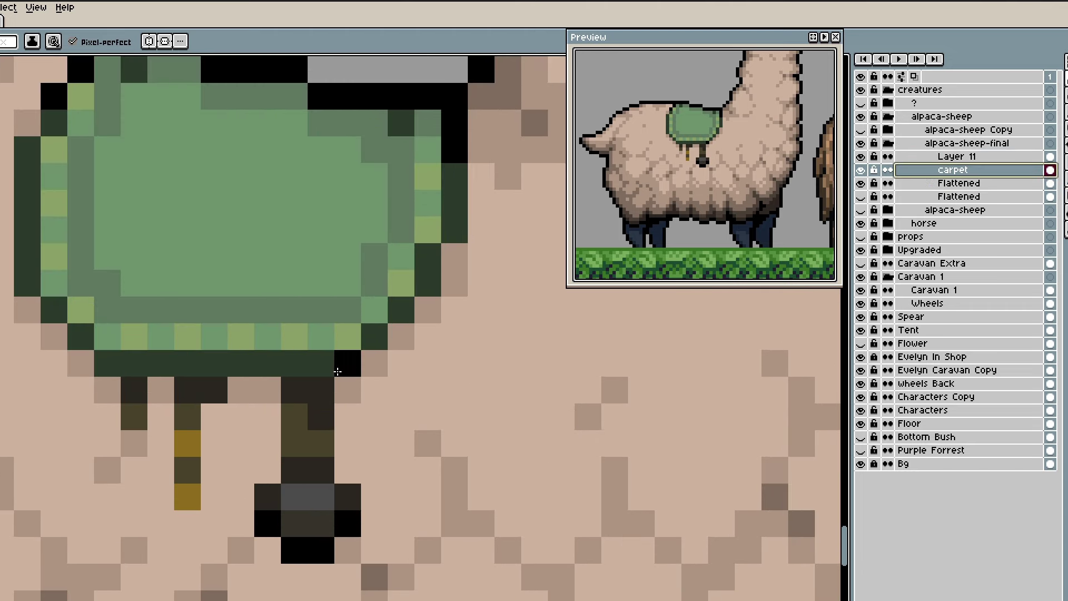
drag(337, 371, 294, 365)
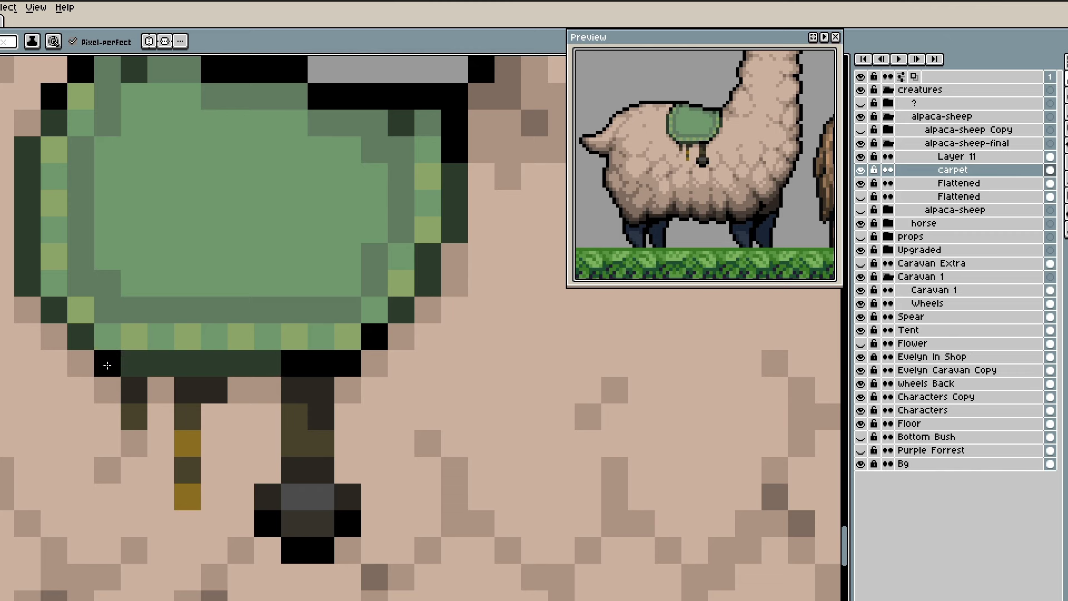
drag(107, 365, 150, 376)
scroll(354, 521, down, 5)
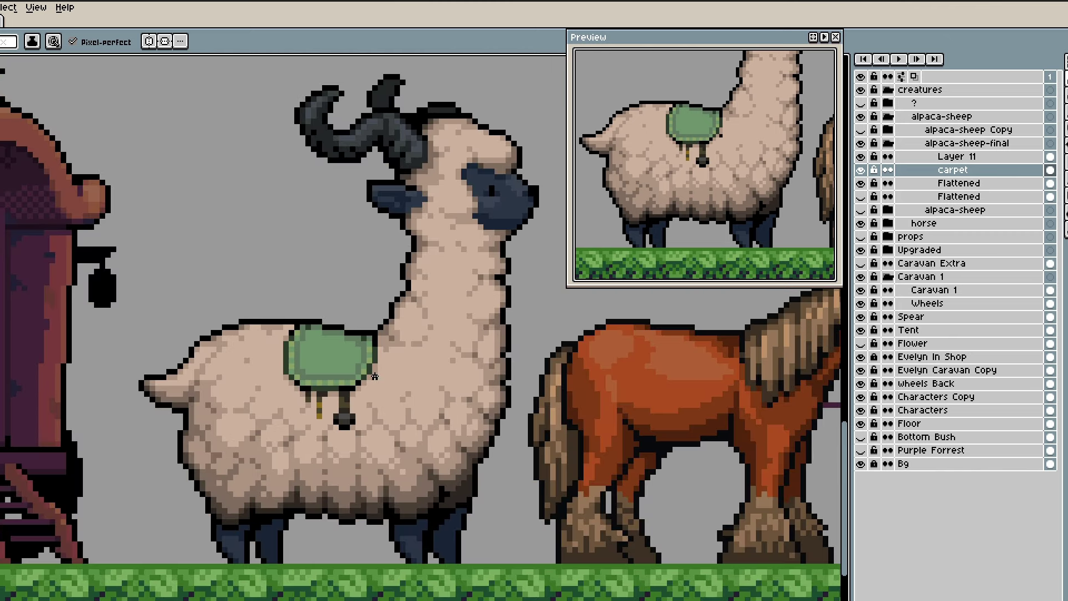
scroll(375, 376, up, 4)
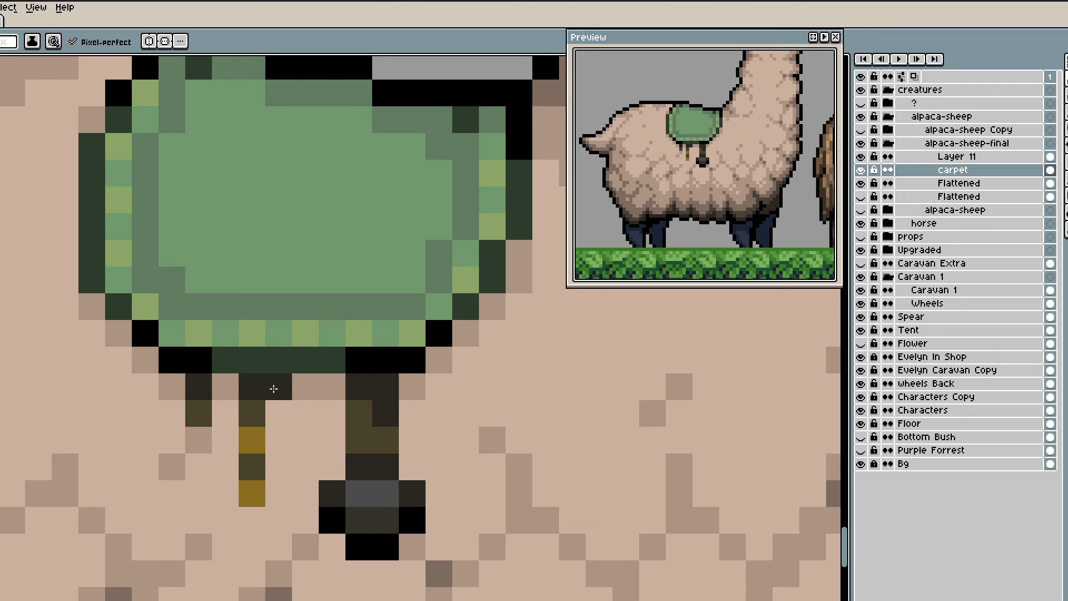
- Examine the saddle cloth, hanging straps and lower wool against the whole alpaca-sheep, down to its legs
scroll(274, 388, down, 3)
scroll(457, 378, up, 2)
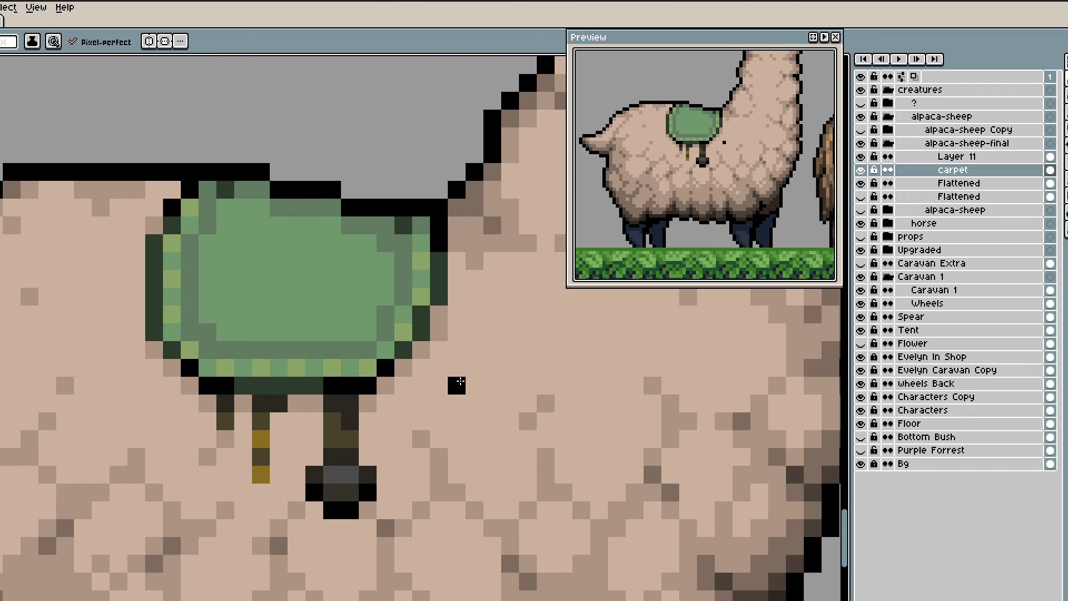
scroll(297, 476, down, 3)
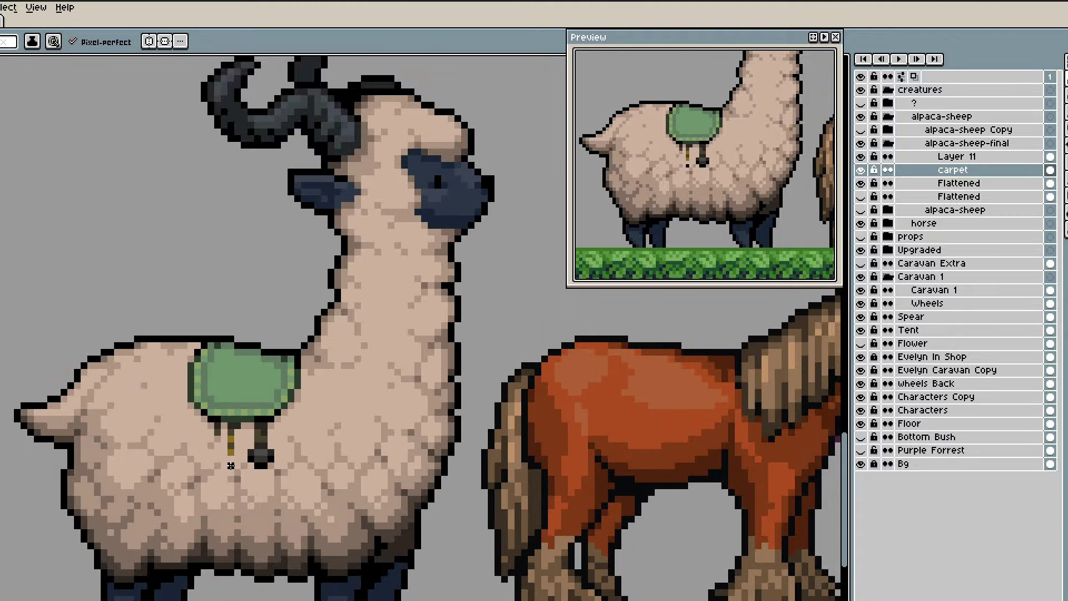
scroll(372, 498, up, 2)
scroll(377, 502, up, 2)
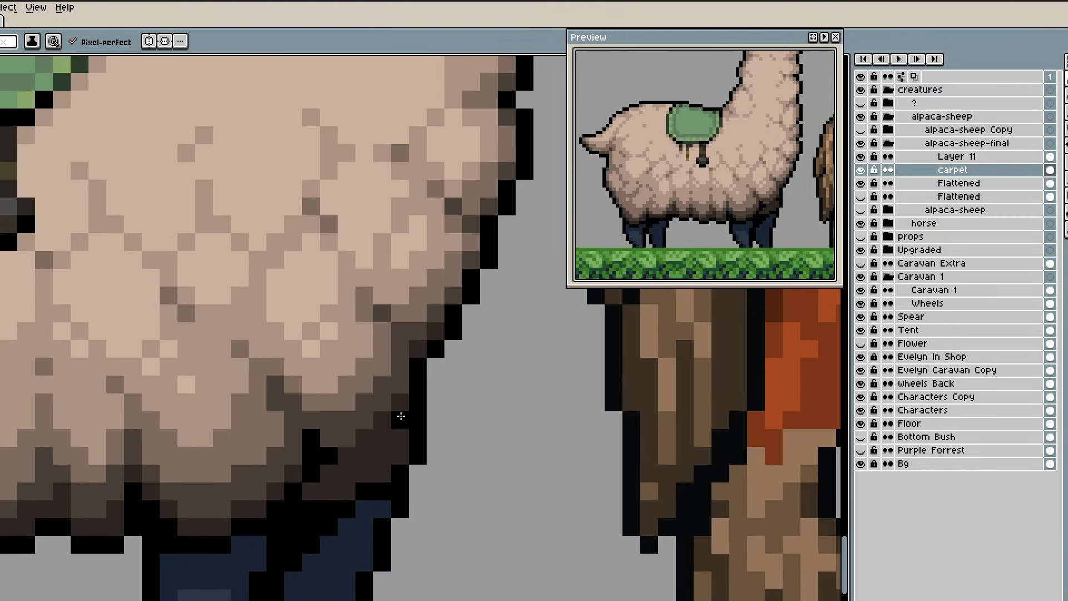
scroll(273, 366, down, 4)
drag(274, 366, 383, 338)
scroll(340, 444, up, 4)
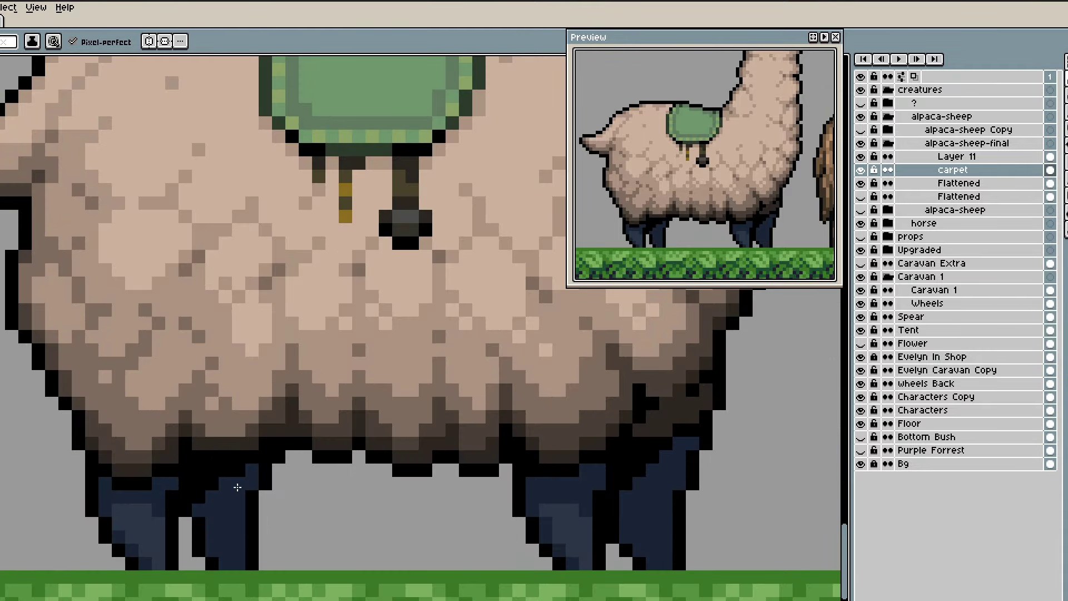
- Darken the upper edges of both front legs with near-black navy pixels where they meet the wool
scroll(238, 486, right, 5)
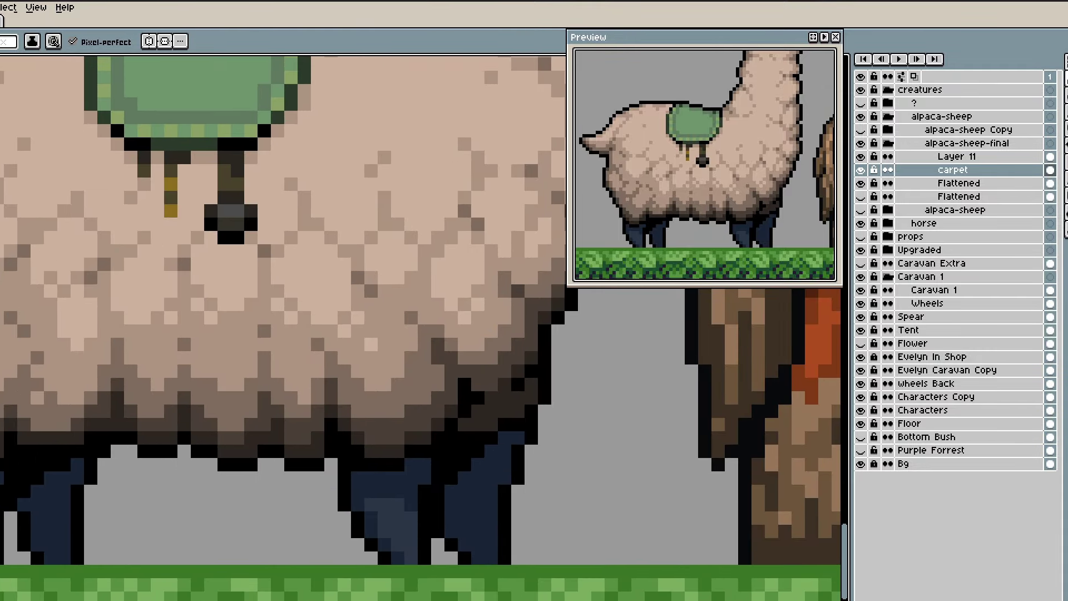
drag(370, 464, 327, 455)
scroll(348, 499, up, 2)
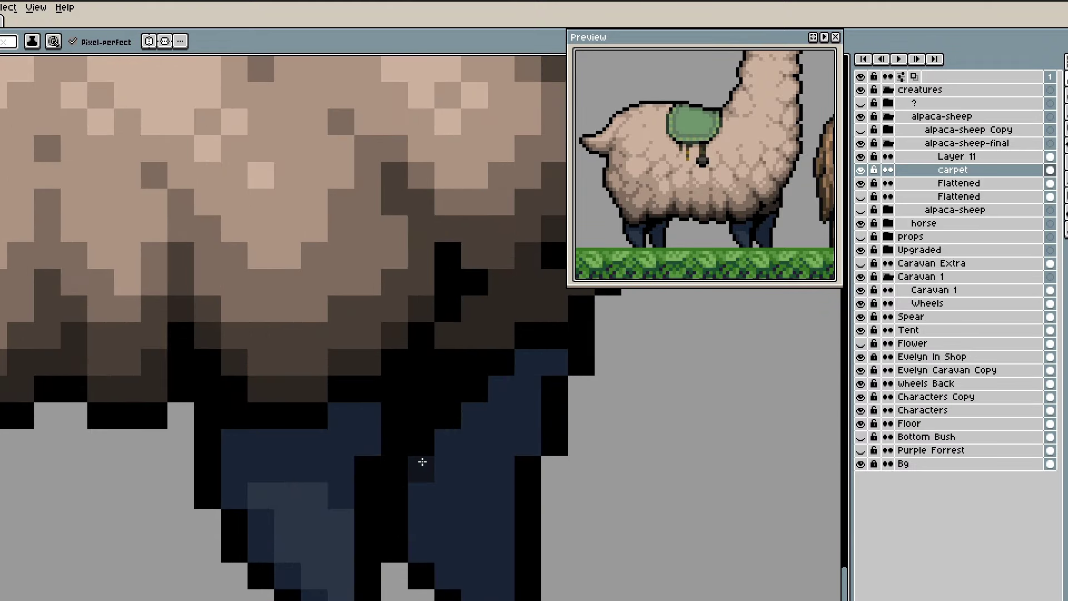
drag(441, 448, 515, 393)
drag(698, 226, 677, 216)
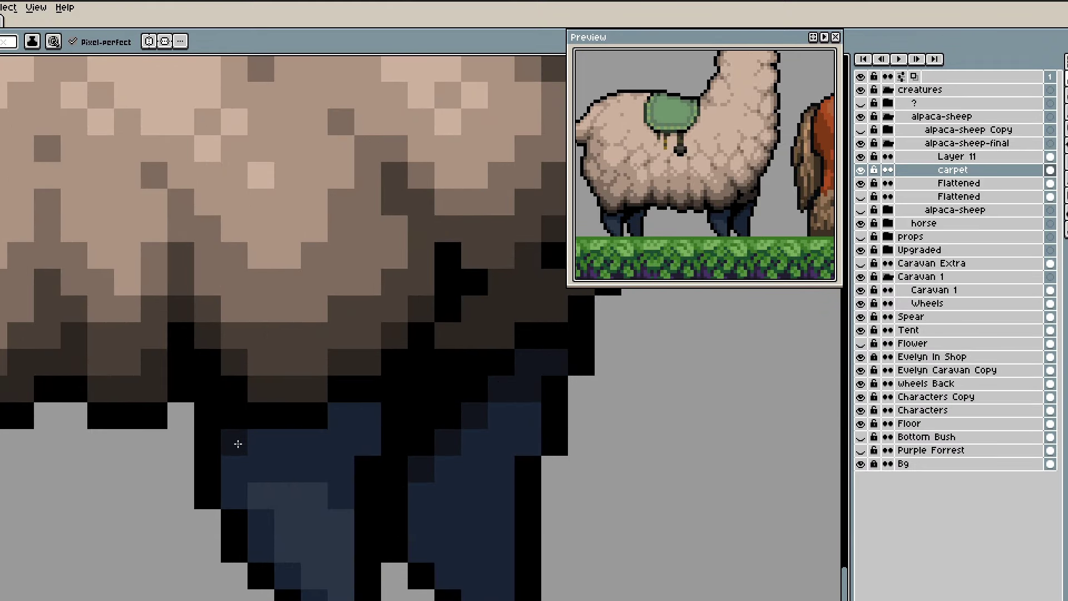
click(238, 444)
drag(341, 416, 356, 421)
drag(473, 495, 676, 492)
- Add near-black navy shadow pixels along the tops of both hind legs, just beneath the wool
scroll(157, 436, left, 5)
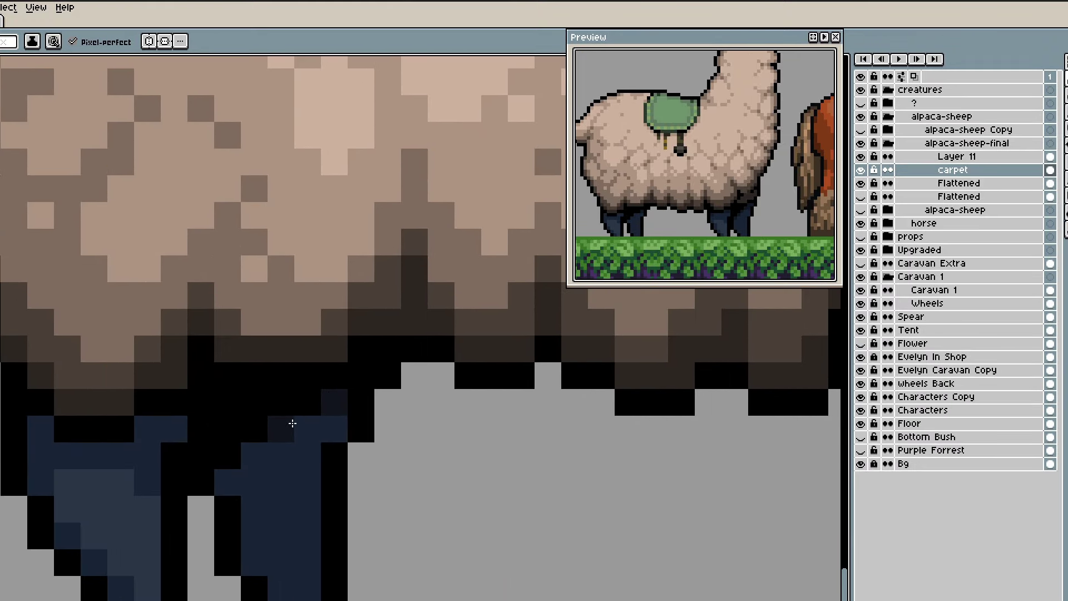
scroll(213, 422, left, 2)
click(251, 416)
drag(227, 417, 222, 435)
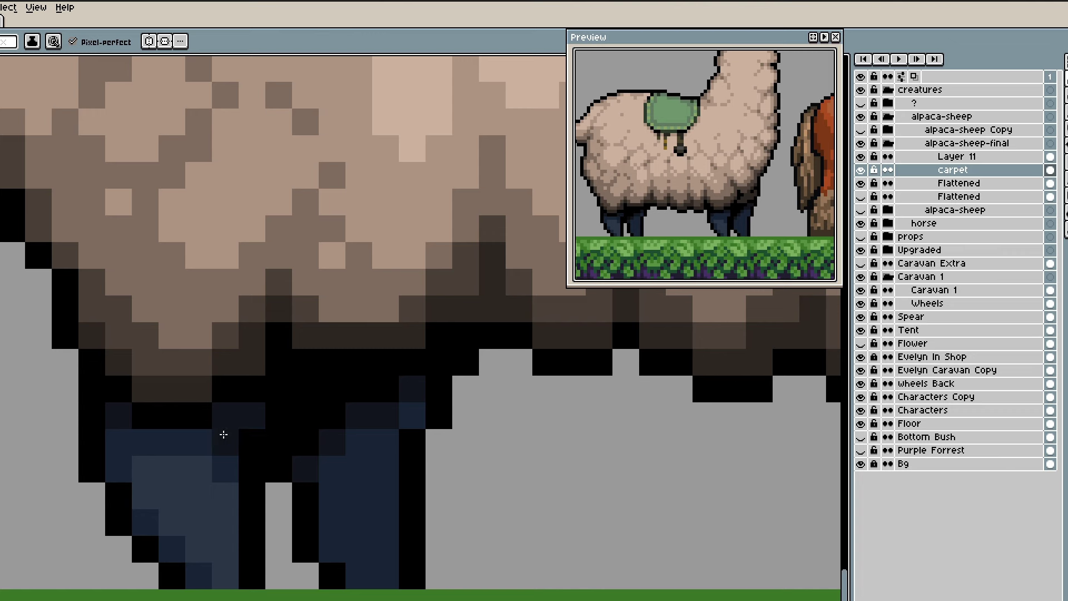
- Touch up the near hind leg's upper corner with navy shades sampled from the legs
alt+click(182, 437)
drag(199, 470, 225, 495)
alt+click(221, 438)
click(207, 438)
alt+click(360, 439)
click(202, 445)
alt+click(175, 471)
alt+click(221, 425)
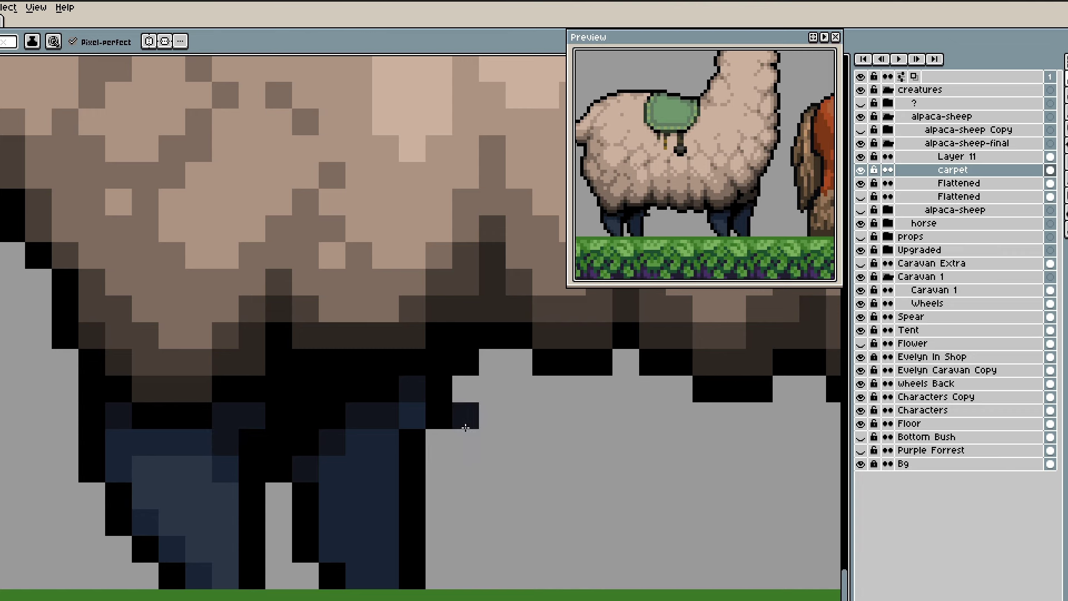
- Save the sprite file with the shaded legs
scroll(516, 467, down, 1)
mouse_move(780, 512)
mouse_down()
mouse_move(522, 522)
mouse_move(381, 484)
mouse_up()
scroll(562, 463, right, 1)
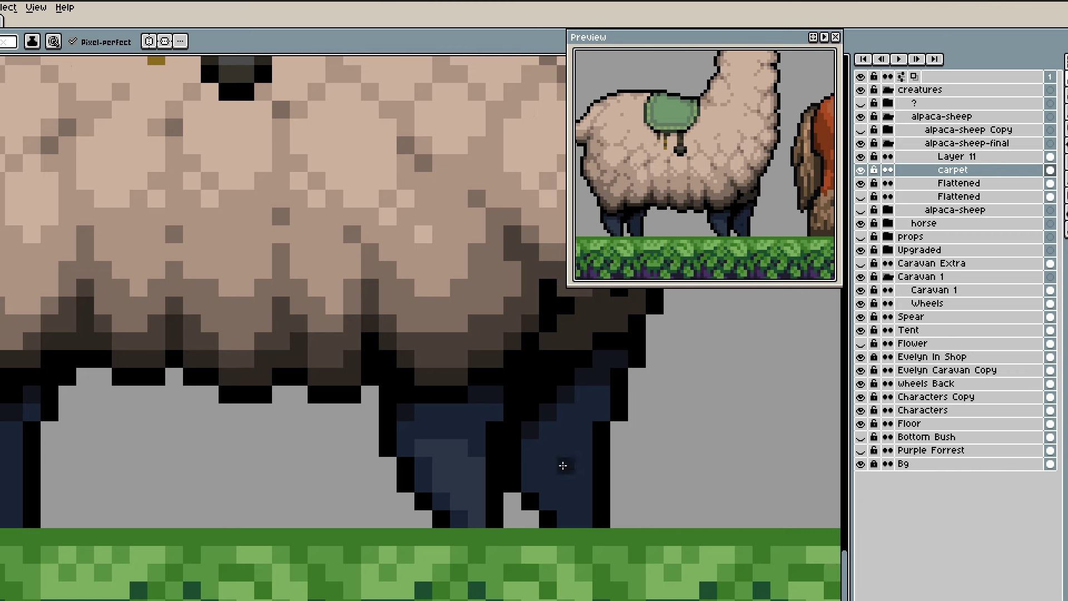
scroll(610, 455, down, 2)
scroll(362, 443, down, 2)
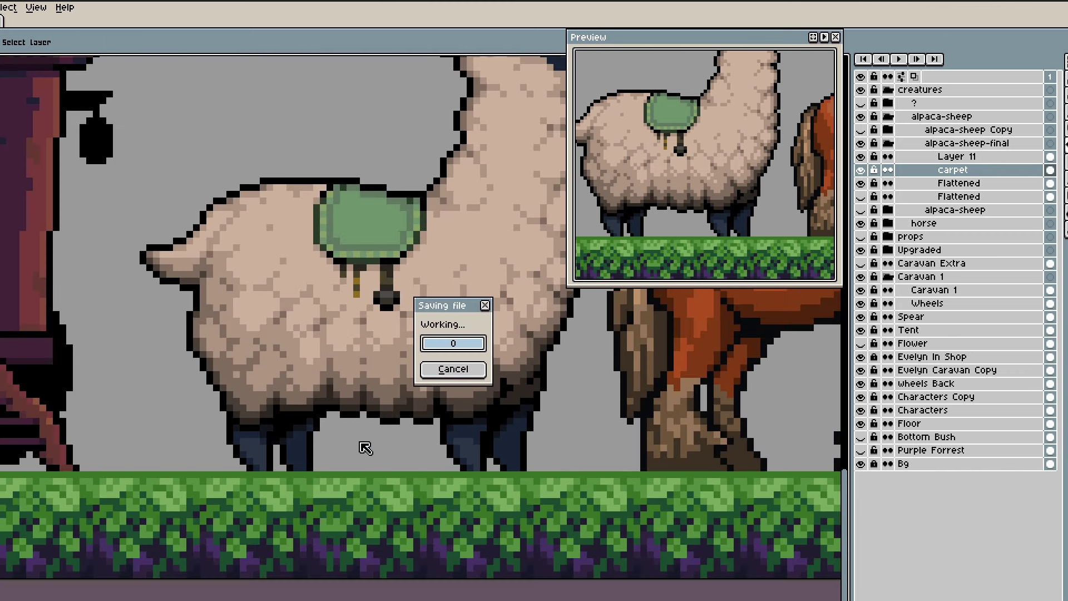
- Examine the alpaca-sheep's lower wool and shaded legs up close and at full-body scale
scroll(392, 463, up, 1)
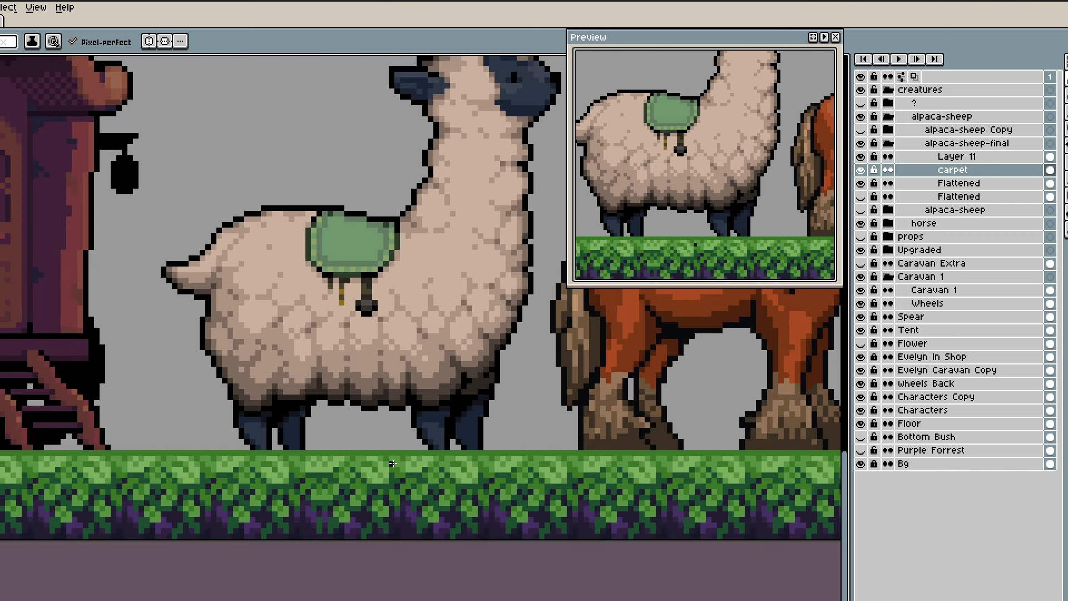
scroll(392, 463, up, 2)
scroll(371, 484, up, 1)
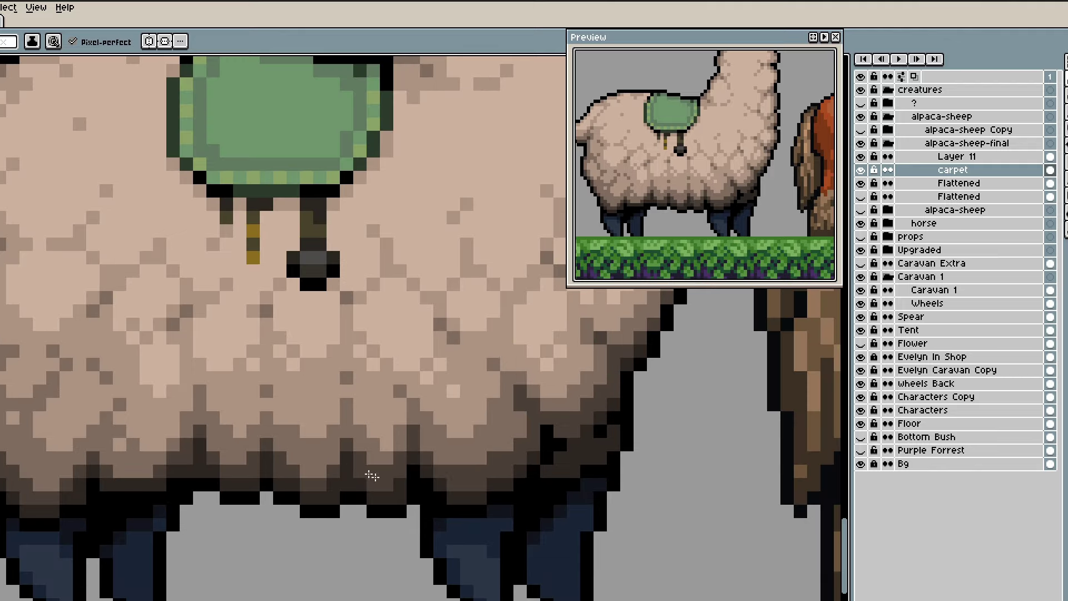
scroll(371, 486, up, 1)
scroll(392, 467, down, 3)
scroll(397, 481, up, 1)
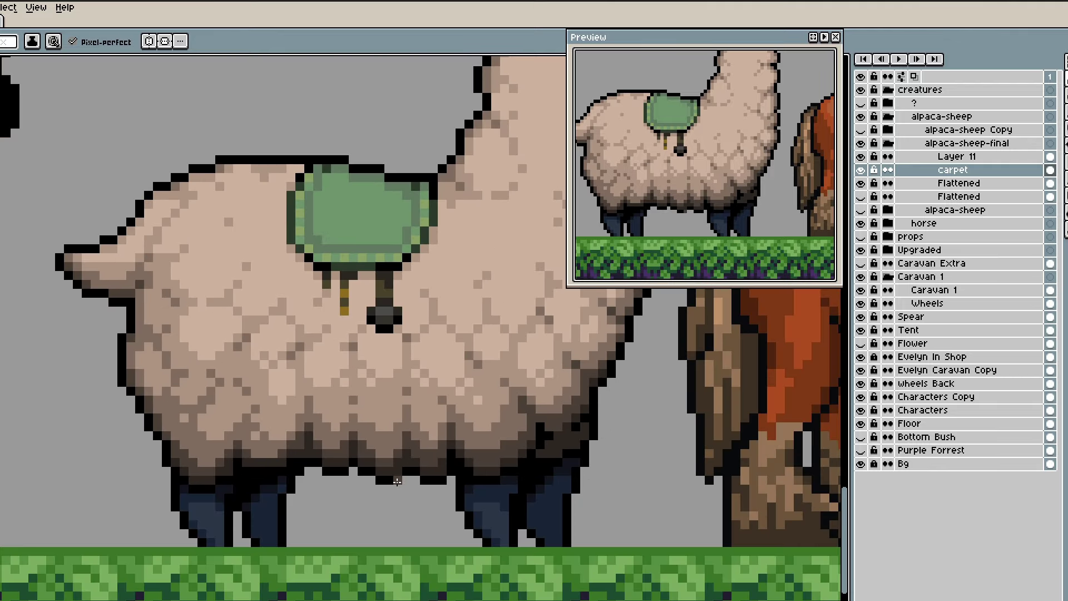
scroll(574, 477, up, 2)
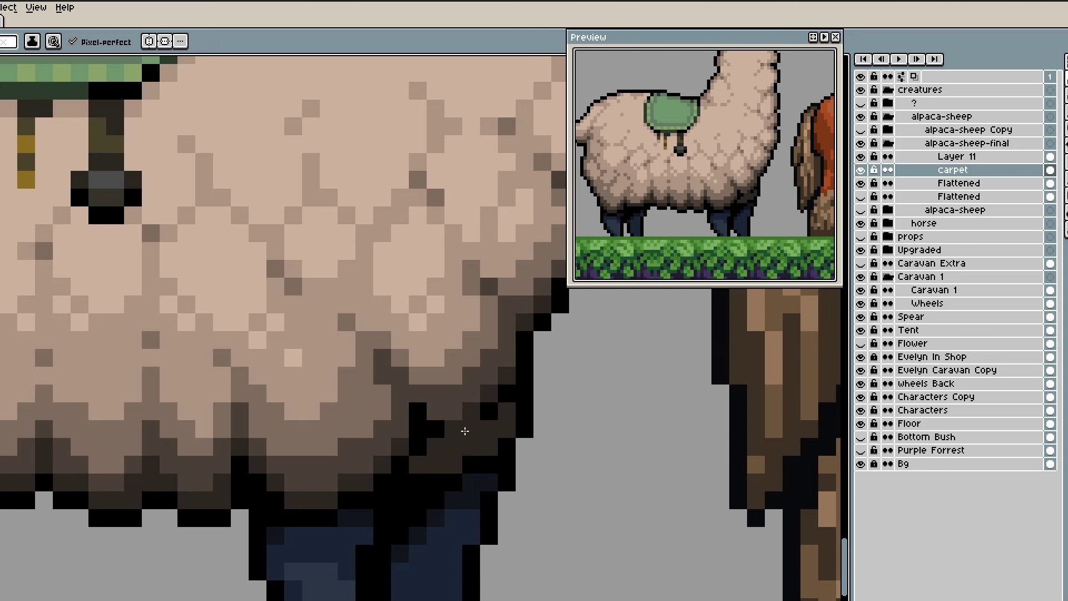
scroll(436, 429, down, 3)
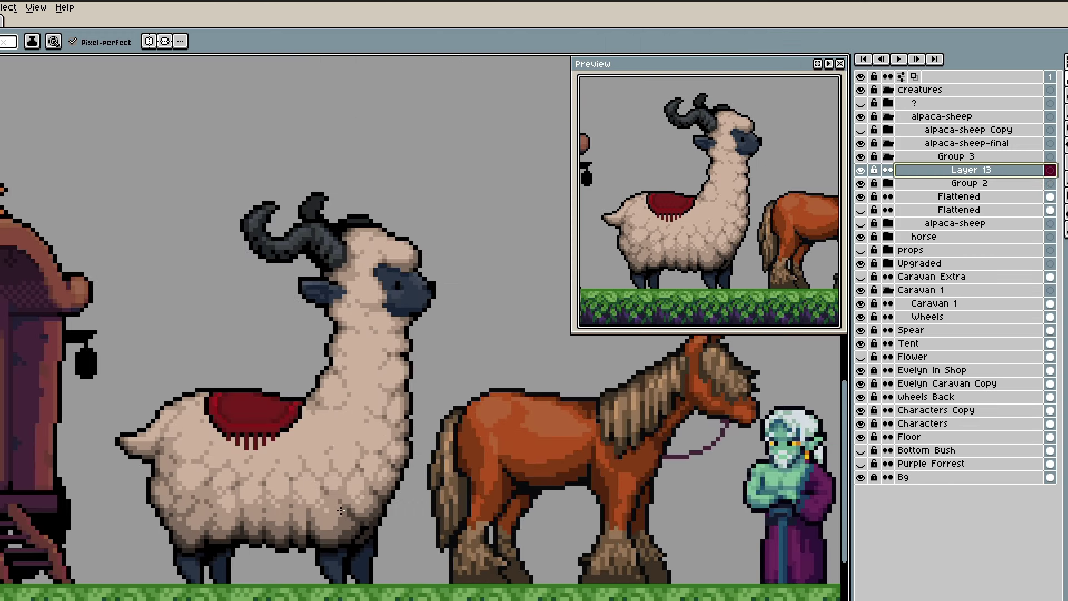
- On Layer 13, paint a one-pixel-wide vertical orange band across the lower bend of the alpaca-sheep's curled horn
scroll(341, 510, down, 3)
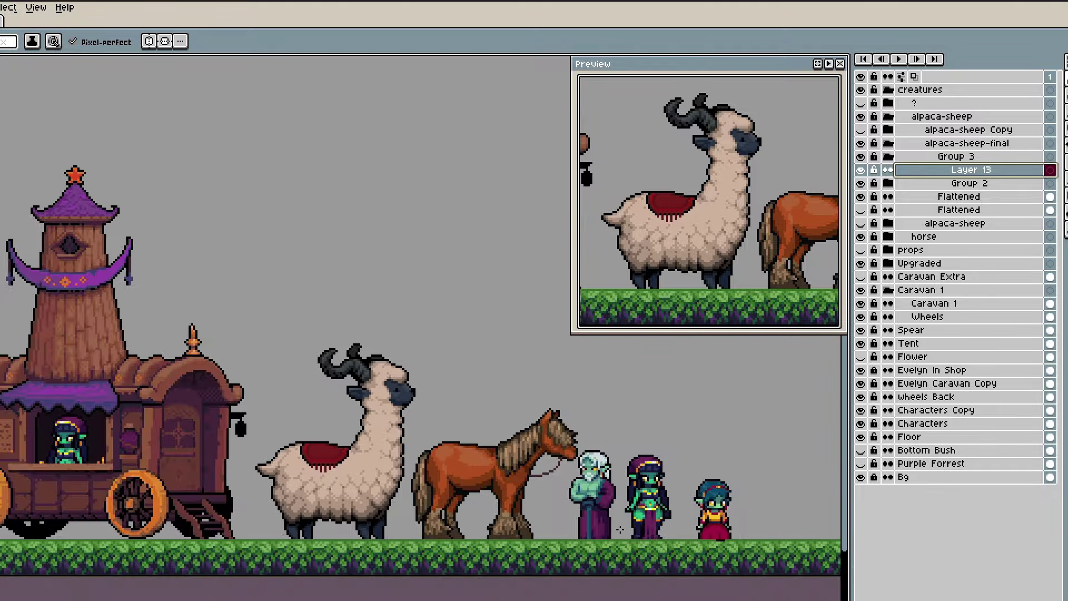
scroll(620, 529, up, 4)
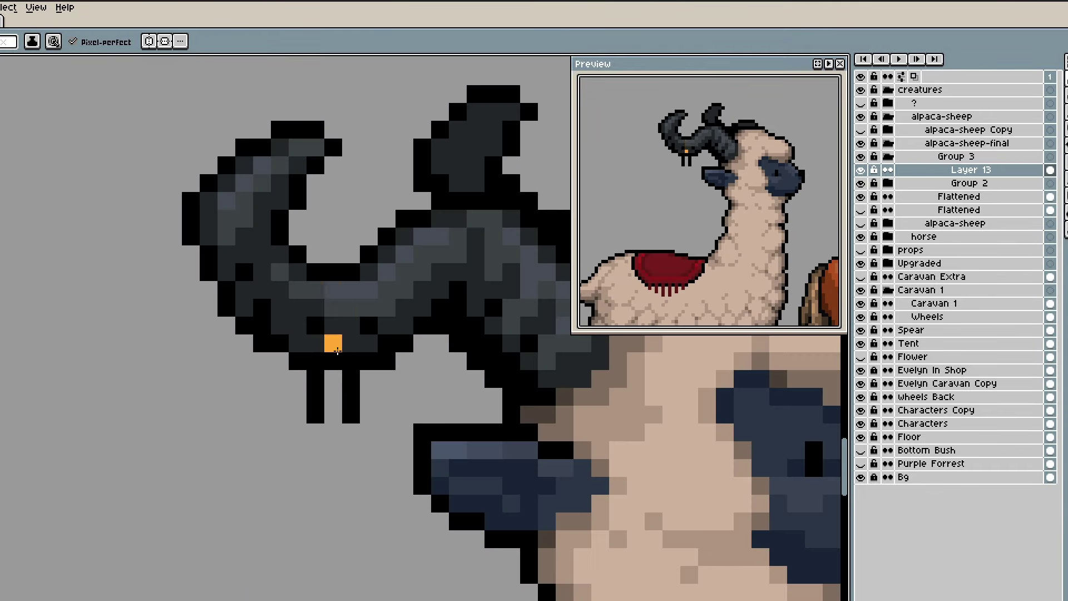
drag(337, 351, 332, 286)
drag(345, 347, 317, 292)
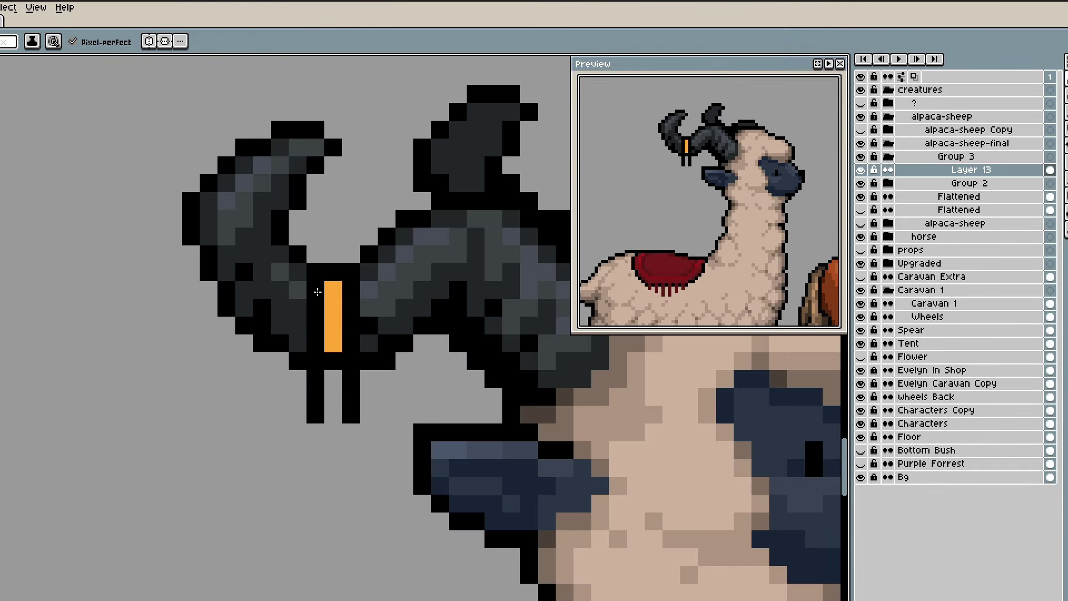
- Erase the two black vertical lines hanging below the horn's orange band
key(e)
drag(315, 363, 316, 415)
drag(351, 363, 351, 415)
scroll(351, 414, down, 7)
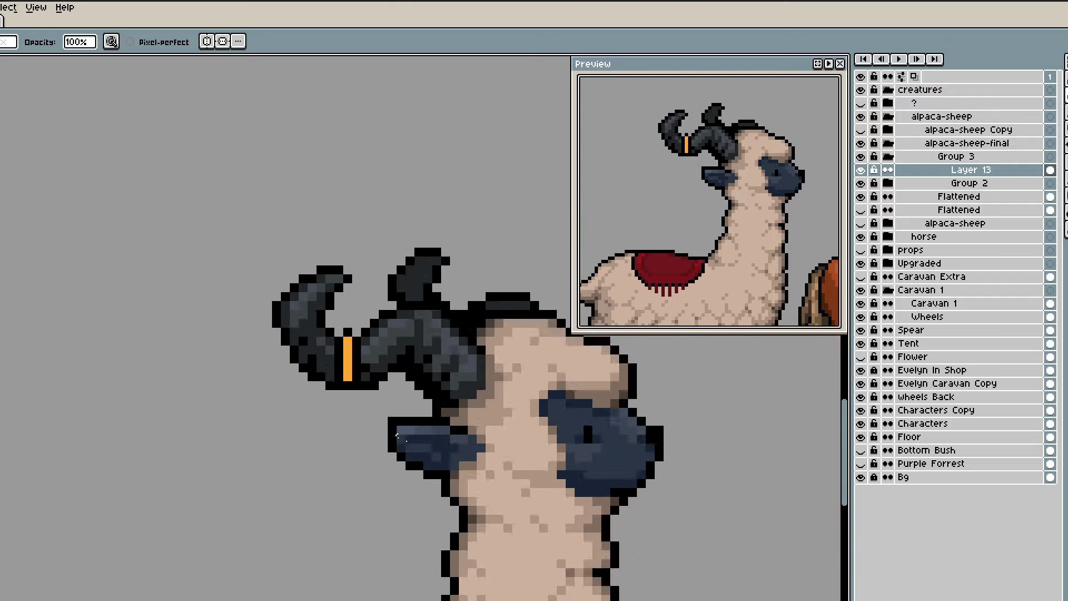
mouse_move(315, 465)
mouse_down()
mouse_move(391, 538)
mouse_move(330, 449)
mouse_up()
scroll(361, 385, up, 5)
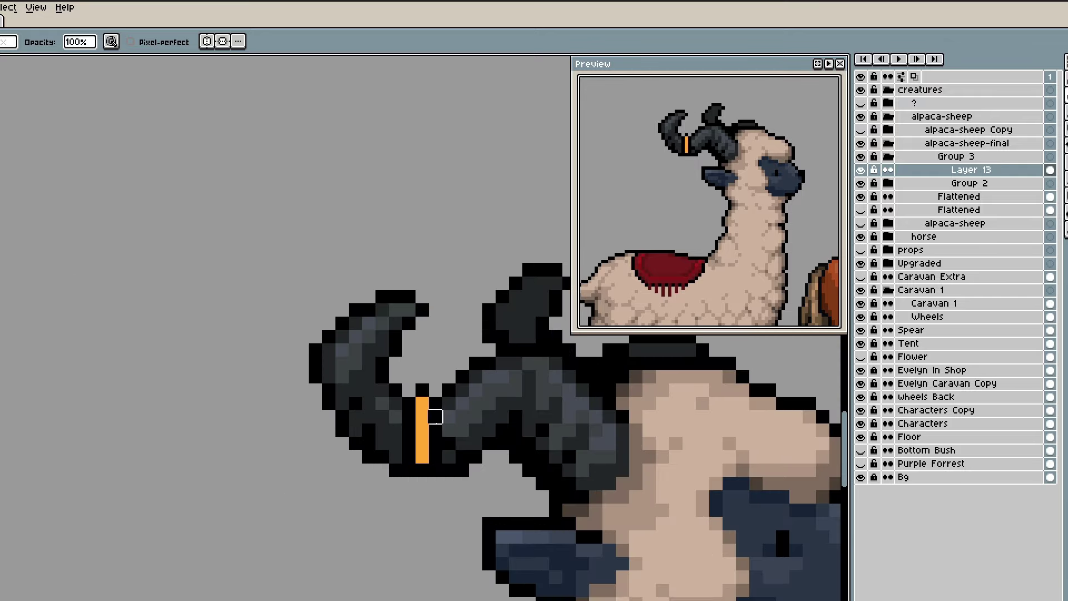
- Shade the horn band with a darker orange, mainly in its lower part, and add black outline pixels beneath it
key(i)
alt+click(395, 444)
key(b)
click(387, 309)
scroll(462, 478, down, 1)
mouse_move(391, 496)
mouse_down()
mouse_move(413, 496)
mouse_move(413, 415)
mouse_up()
- Place a white highlight as the second pixel from the top of the horn band, between orange pixels
scroll(462, 478, up, 1)
scroll(469, 444, down, 1)
scroll(464, 423, up, 2)
alt+click(404, 392)
scroll(406, 396, down, 1)
scroll(431, 436, up, 1)
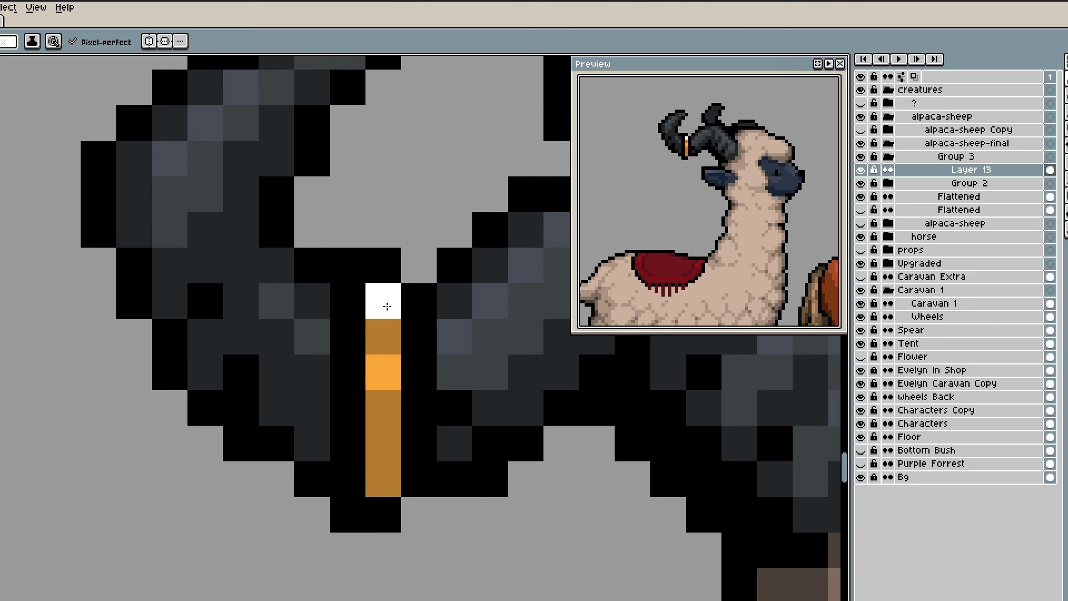
click(384, 336)
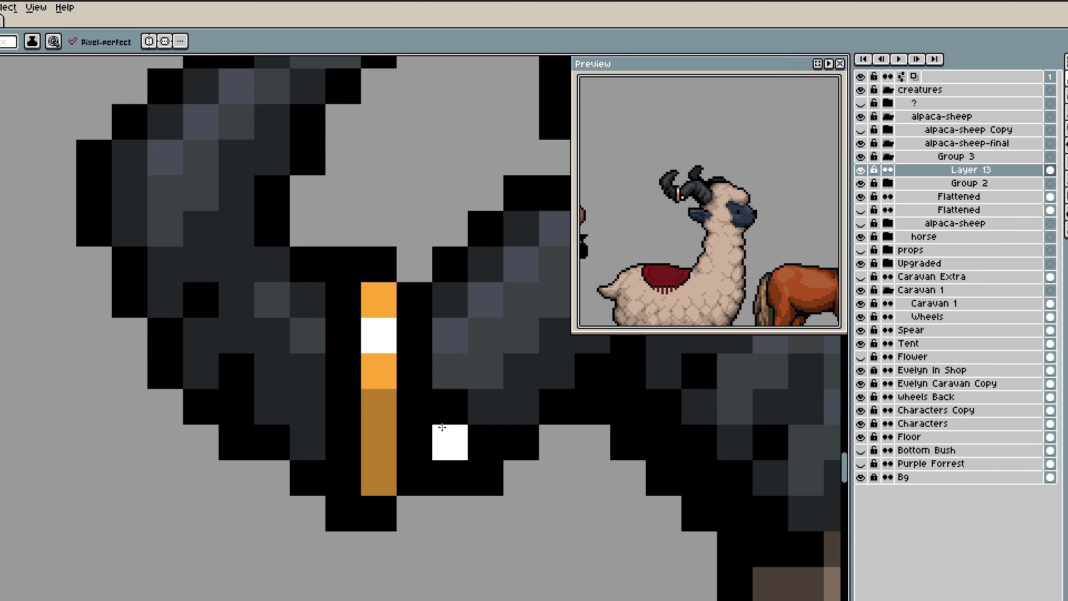
alt+click(384, 374)
click(384, 395)
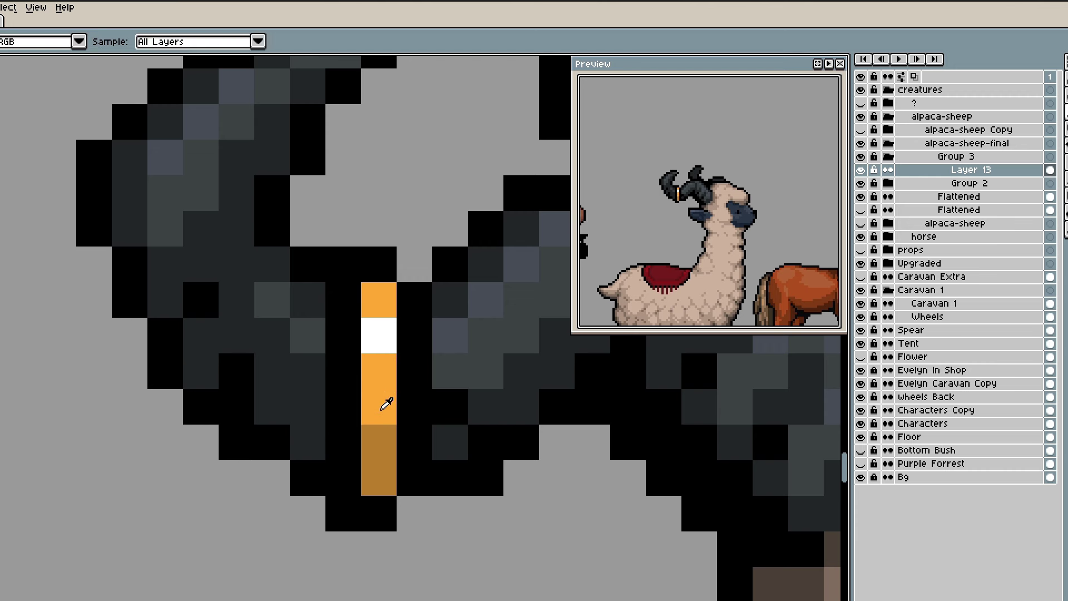
key(ctrl+z)
- Paint the two lowest pixels of the horn band dark brown
drag(379, 477, 379, 442)
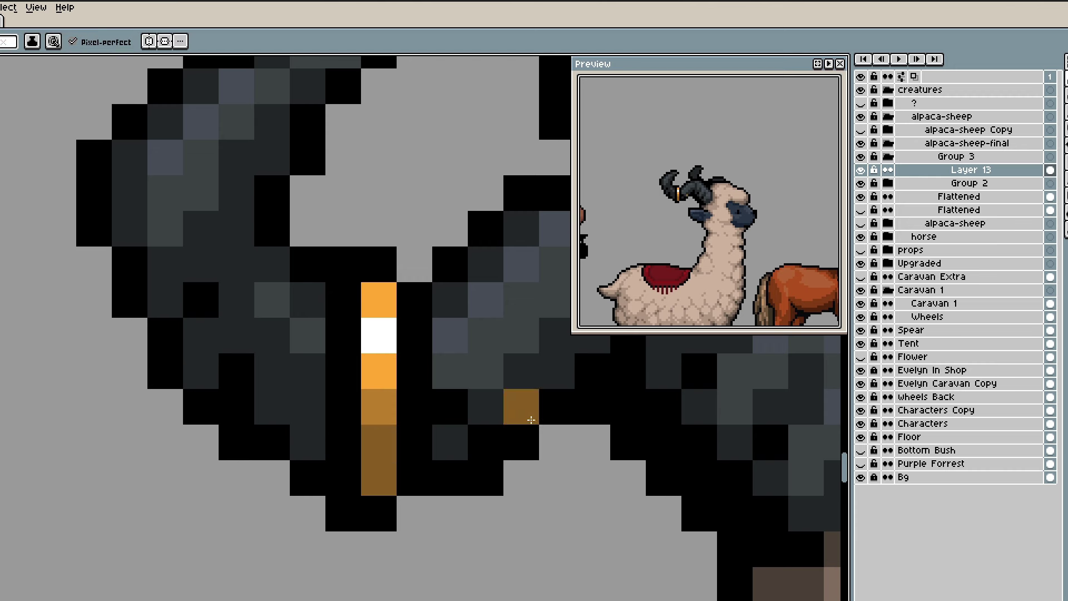
scroll(701, 228, up, 2)
scroll(485, 378, up, 1)
- Try medium and dark brown pixels sampled from the horn band on its lower part
alt+click(309, 405)
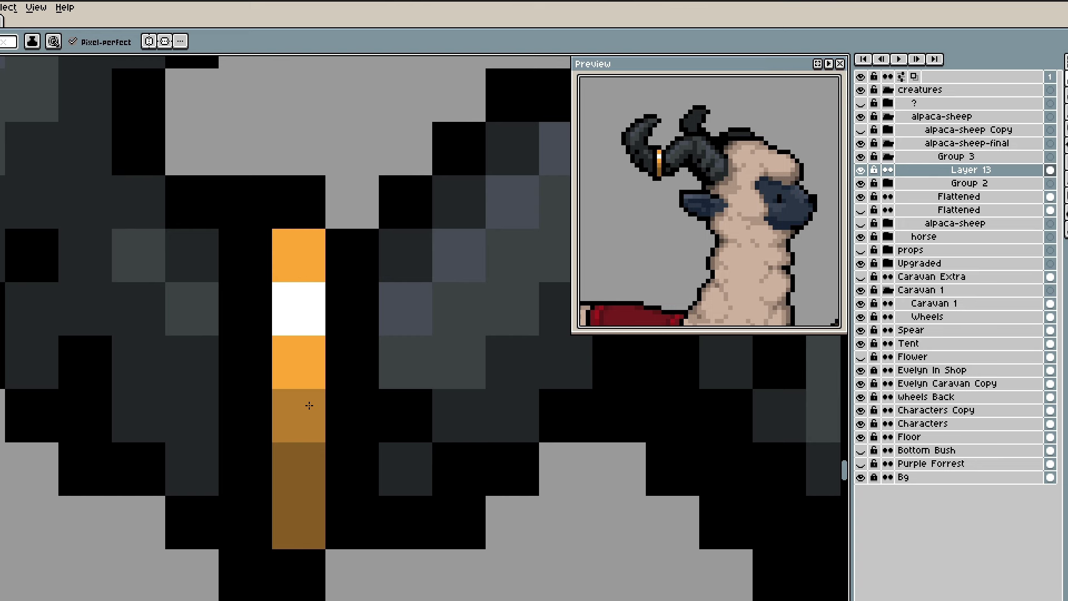
scroll(309, 405, down, 4)
scroll(362, 393, up, 3)
click(361, 393)
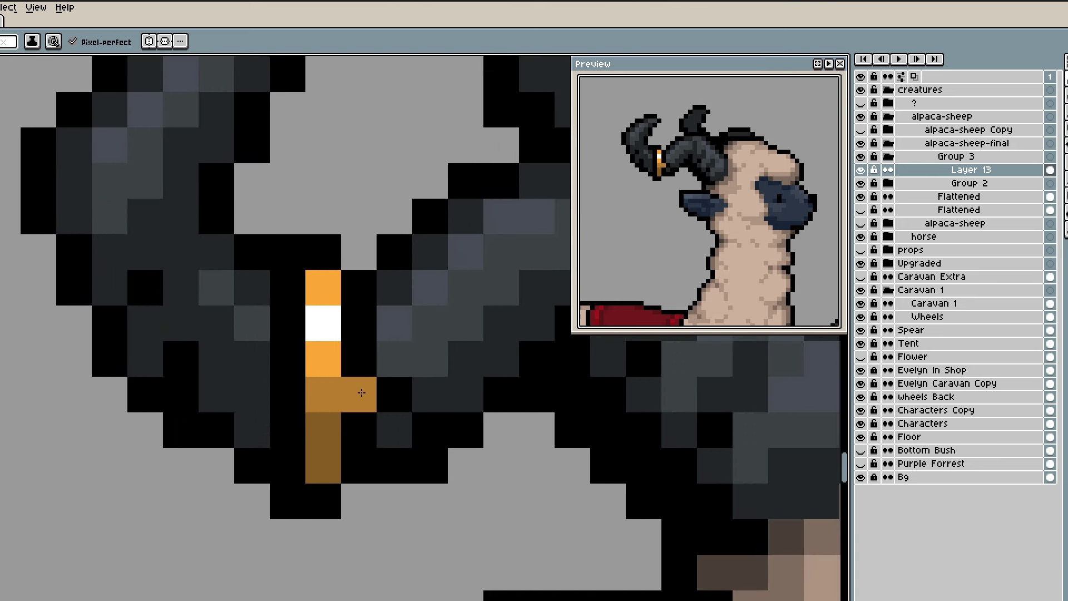
scroll(328, 392, up, 1)
click(322, 430)
alt+click(326, 486)
click(324, 448)
alt+click(324, 419)
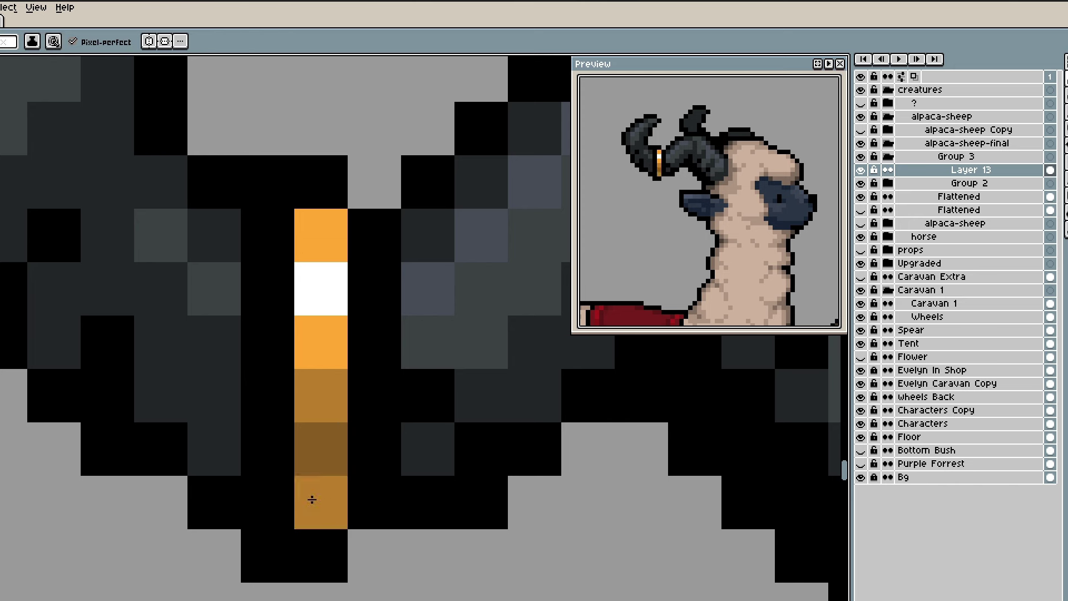
alt+click(325, 445)
click(314, 500)
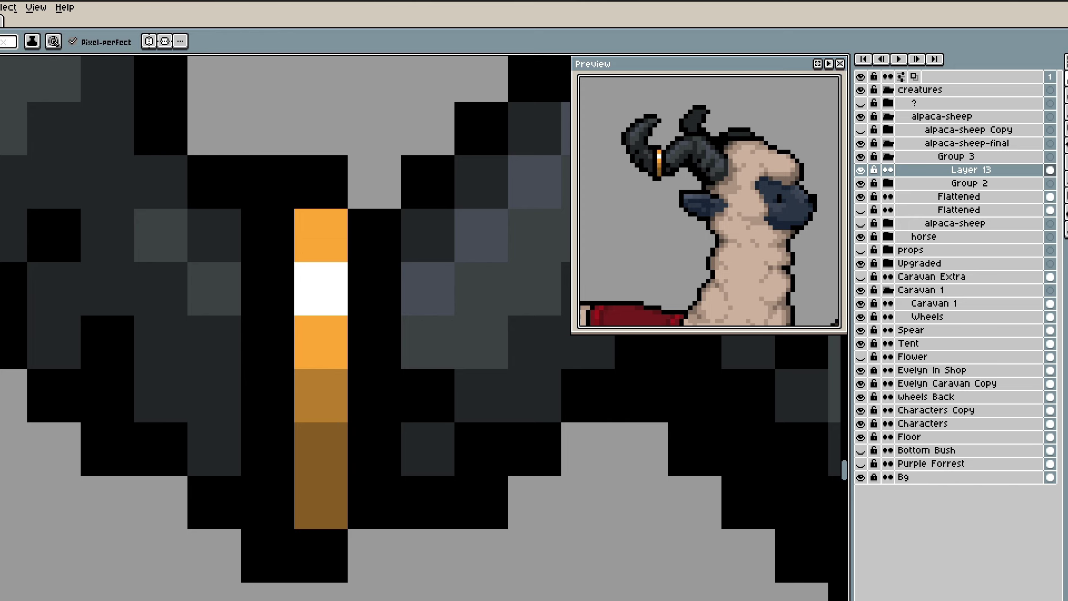
- Examine the banded horn up close and together with the whole alpaca-sheep and its surroundings
scroll(390, 502, down, 2)
scroll(423, 503, up, 1)
click(457, 503)
key(ctrl+z)
scroll(449, 509, down, 1)
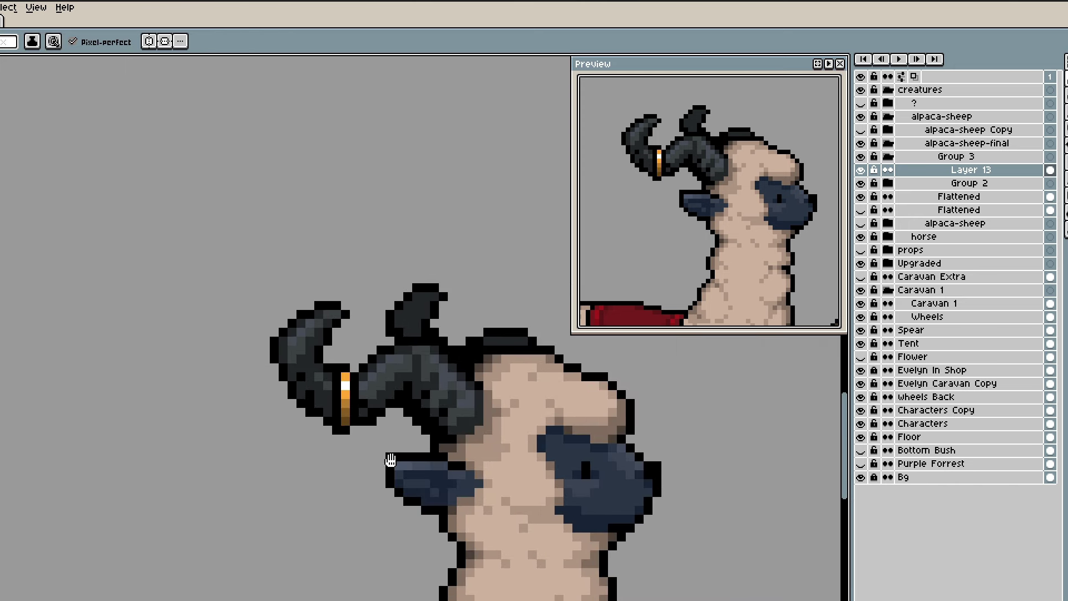
scroll(359, 433, up, 2)
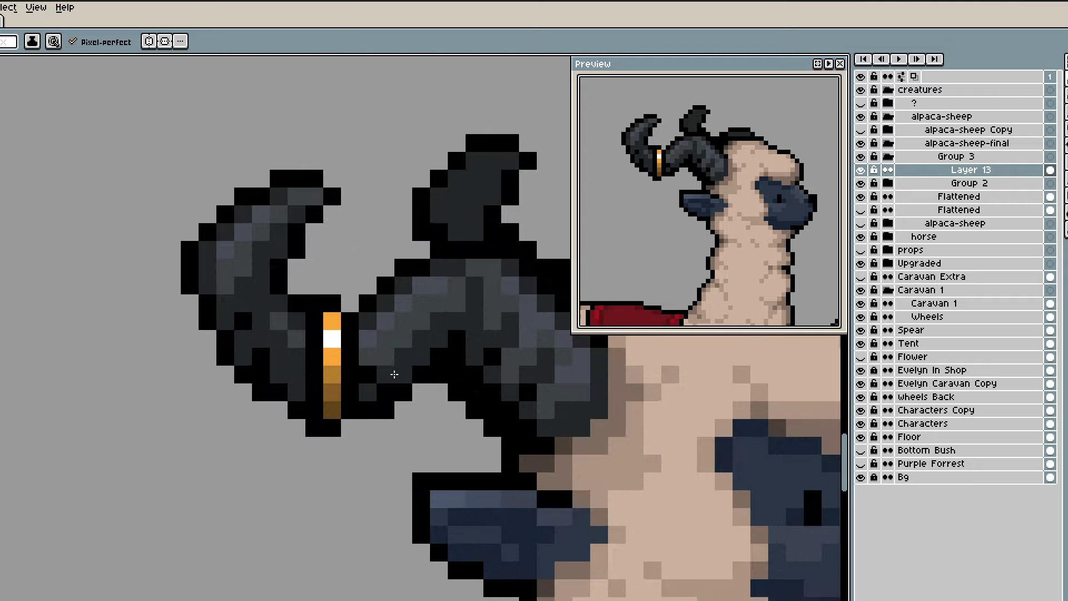
scroll(394, 375, down, 2)
drag(405, 380, 289, 314)
scroll(289, 315, down, 2)
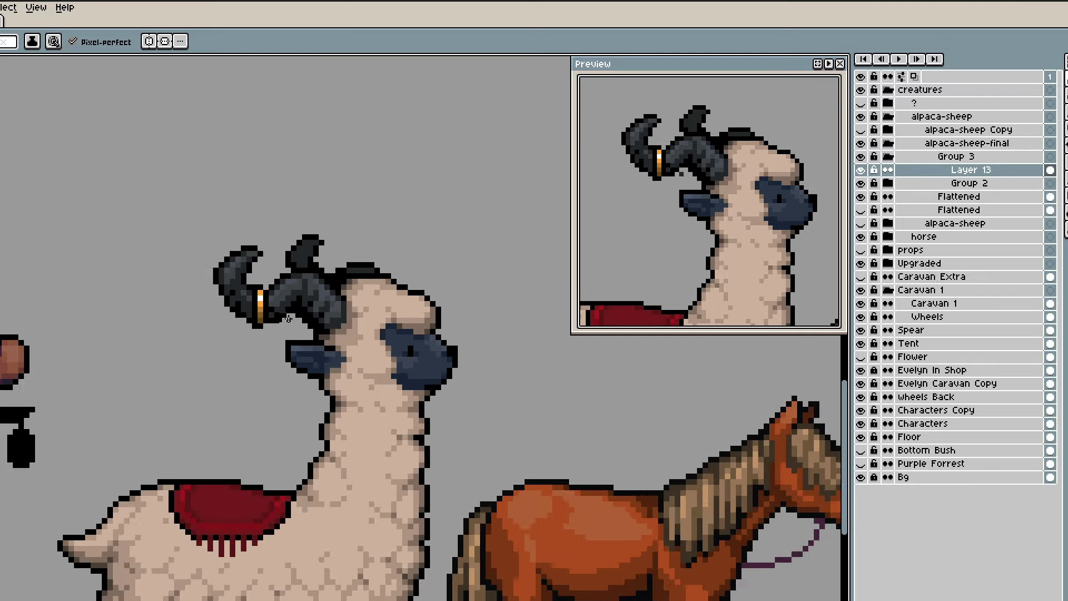
scroll(350, 516, down, 1)
drag(350, 516, 284, 402)
drag(315, 367, 323, 406)
scroll(264, 326, up, 4)
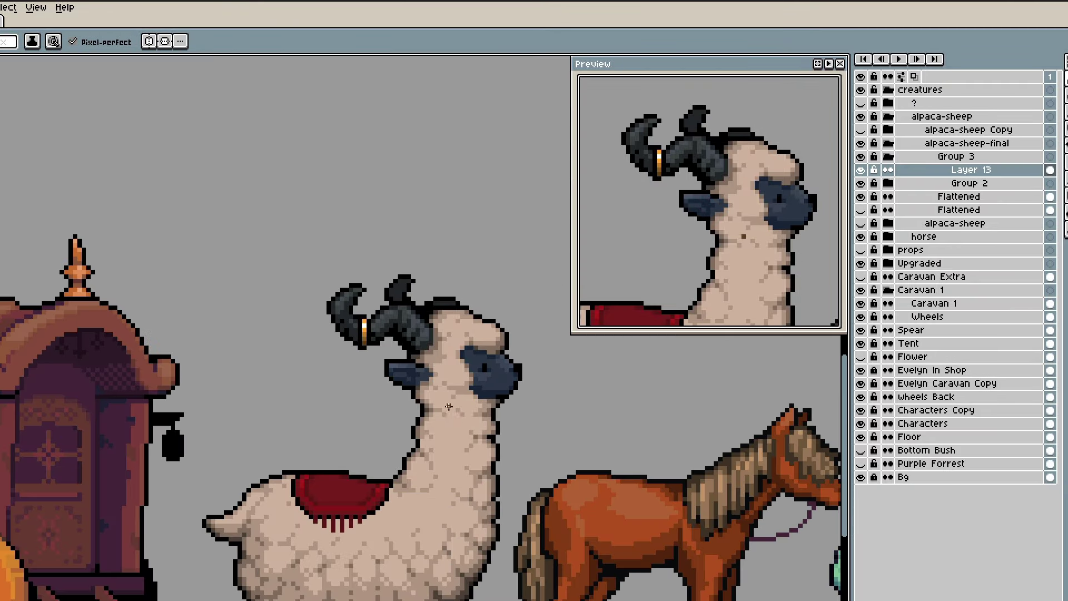
scroll(390, 414, down, 5)
drag(389, 414, 379, 373)
scroll(317, 317, up, 4)
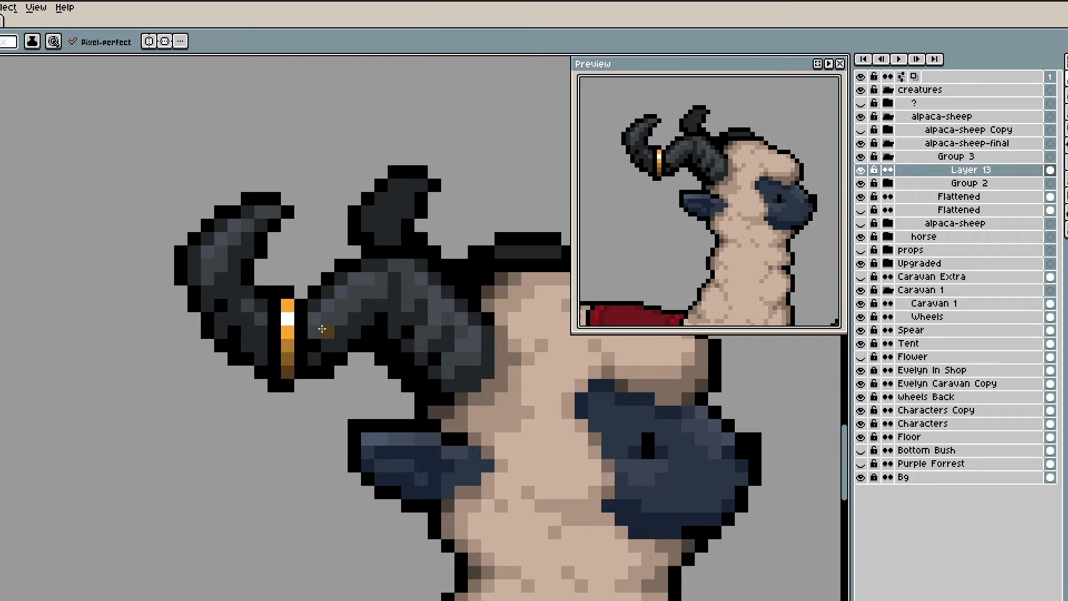
- Select the rectangular area around the gold band on the curled horn
key(m)
drag(264, 283, 311, 395)
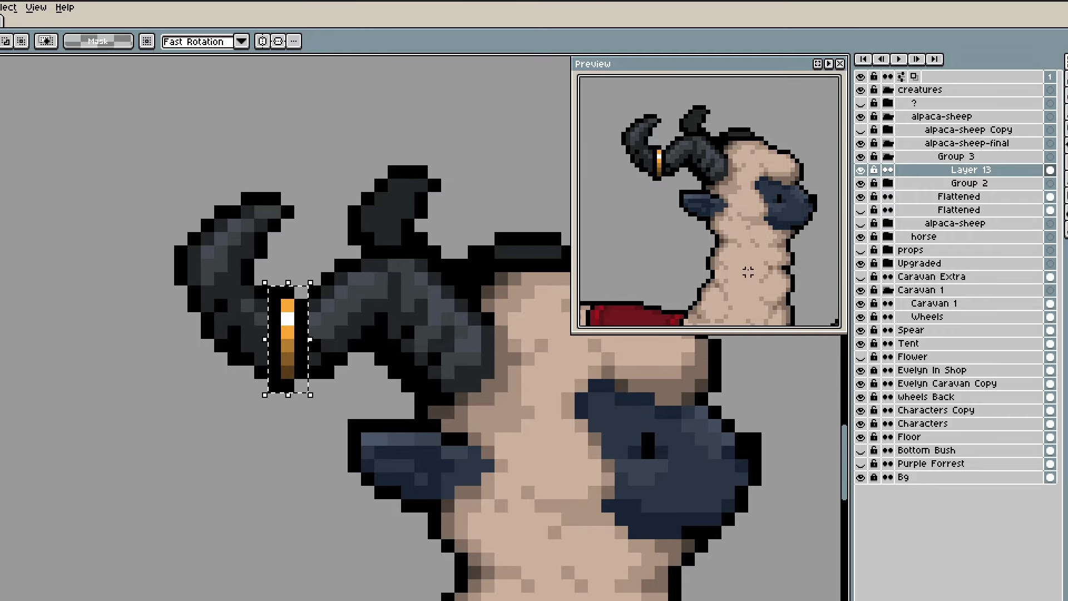
drag(327, 292, 356, 360)
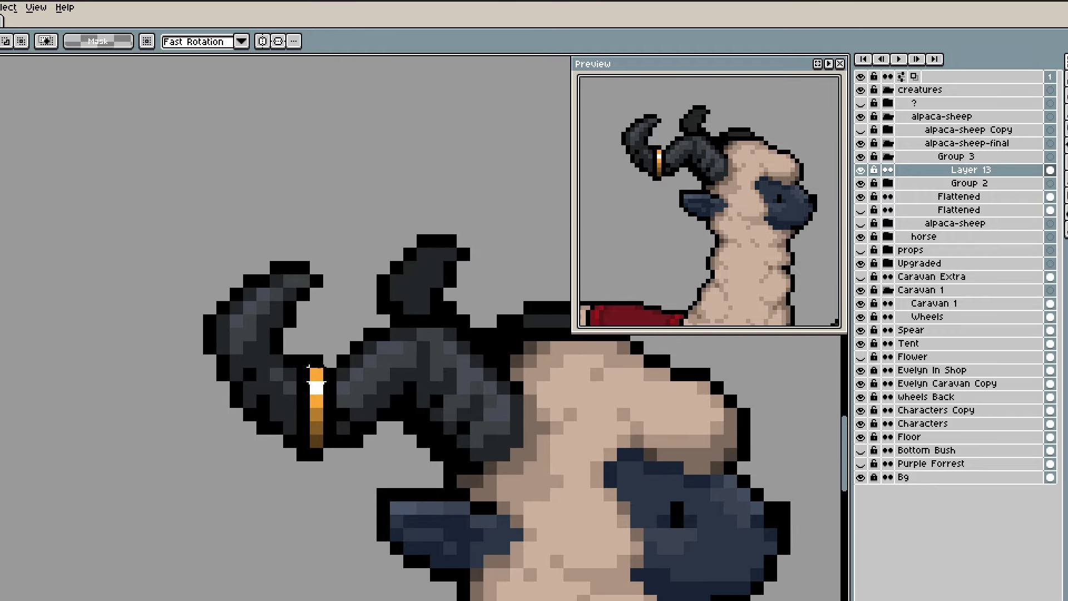
- Rename the horn band's layer as Ring
scroll(309, 367, up, 1)
scroll(300, 361, down, 3)
scroll(290, 356, up, 2)
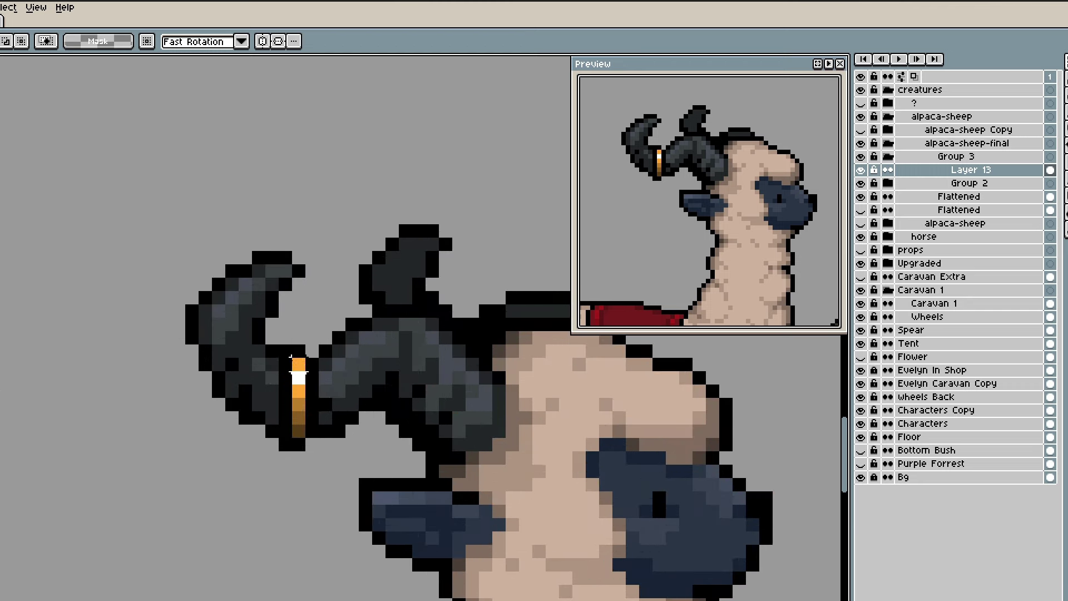
scroll(291, 356, up, 2)
double_click(1034, 170)
text(Ring)
key(Return)
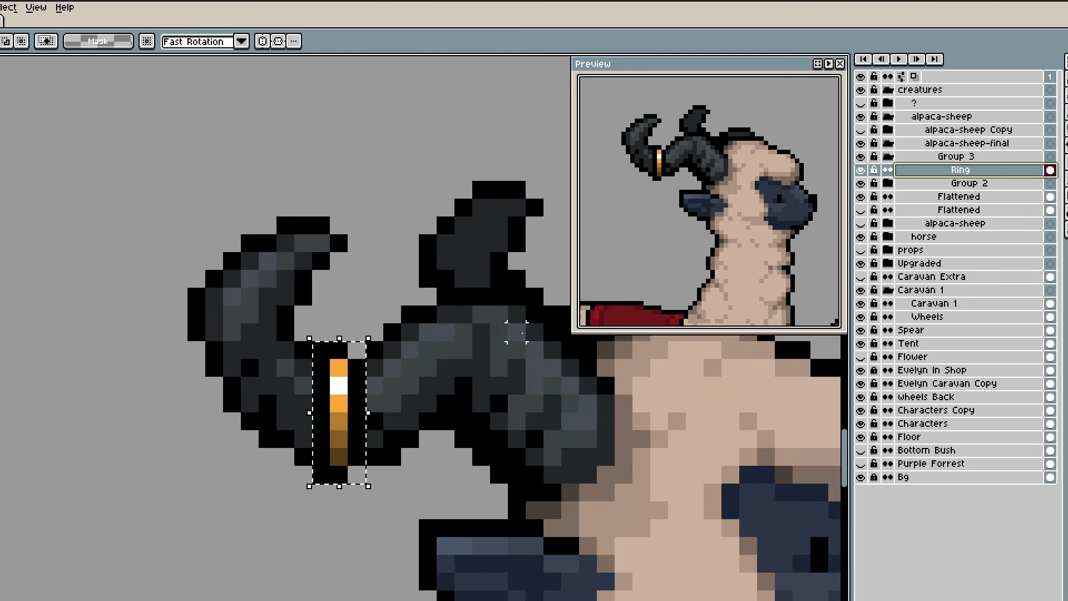
- Try to place a copy of the gold band further along the curled horn
key(ctrl+c)
key(ctrl+v)
drag(334, 451, 236, 339)
drag(268, 388, 276, 324)
drag(374, 313, 325, 436)
key(ctrl+z)
key(ctrl+z)
key(ctrl+z)
scroll(326, 435, up, 1)
key(ctrl+z)
- Draw a diagonal bright orange band four pixels long across the horn's curve, edged with black pixels
mouse_move(350, 350)
mouse_down()
mouse_move(221, 397)
mouse_move(242, 391)
mouse_up()
scroll(222, 397, down, 1)
key(i)
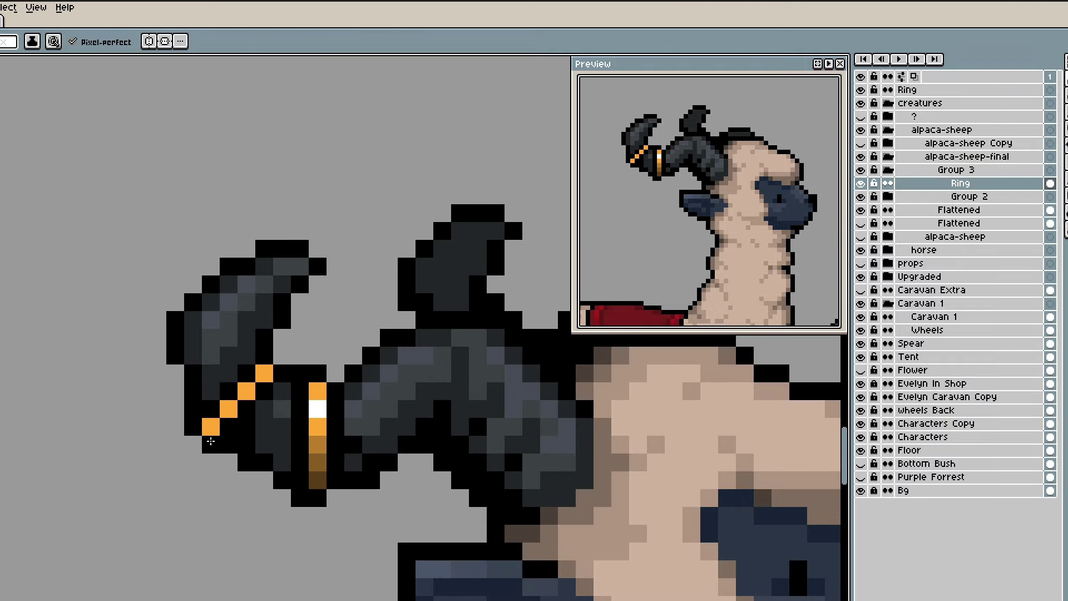
- Shade the diagonal horn band with dark brown on its lowest pixel, medium brown above it and golden brown at its upper end
alt+click(315, 481)
click(210, 427)
alt+click(319, 457)
click(222, 409)
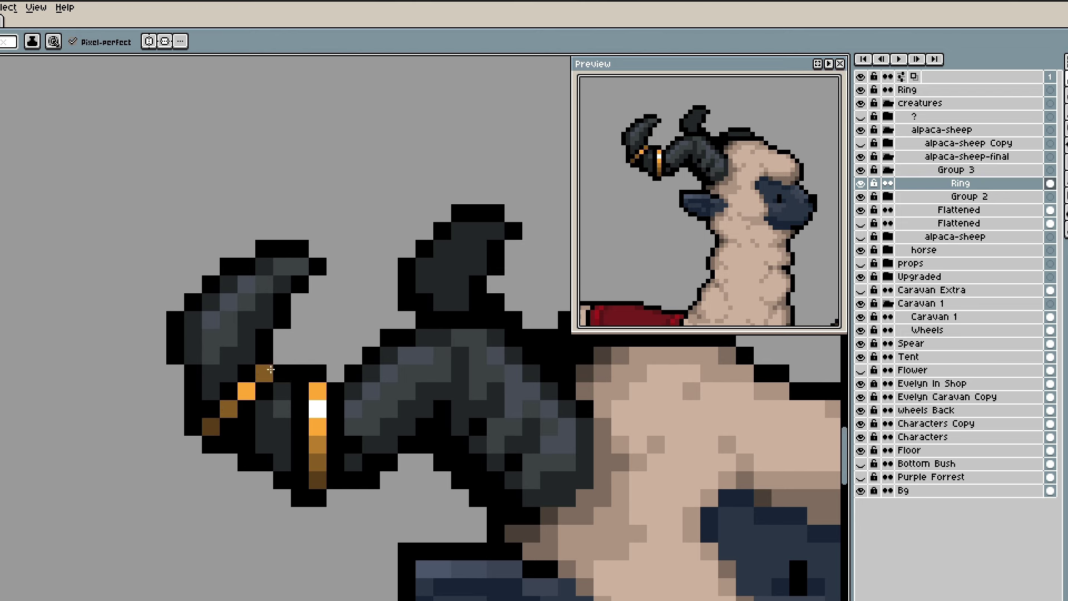
alt+click(318, 463)
click(267, 376)
alt+click(319, 445)
click(265, 374)
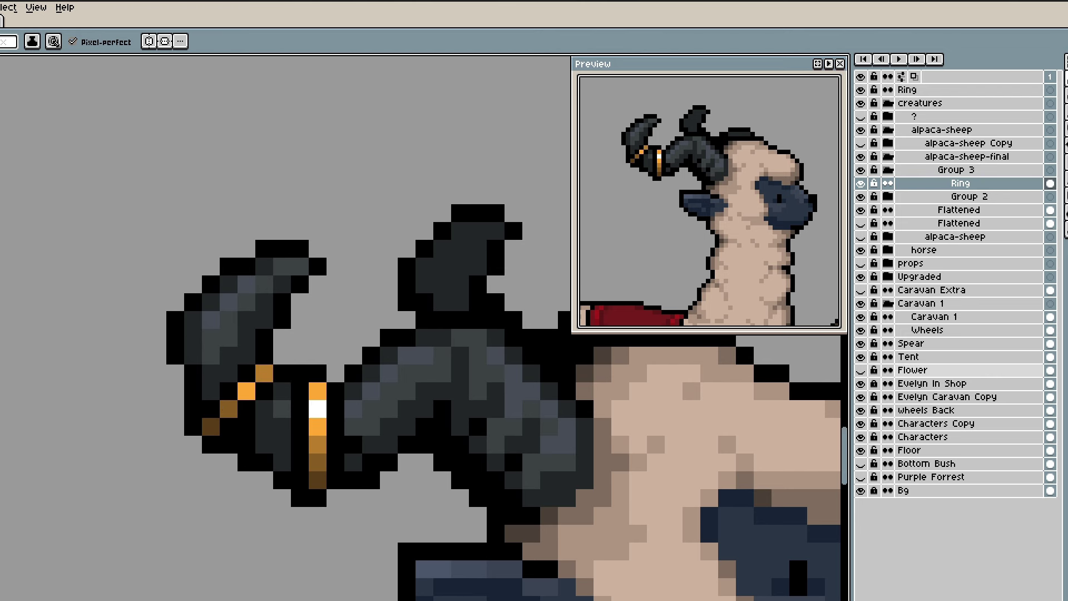
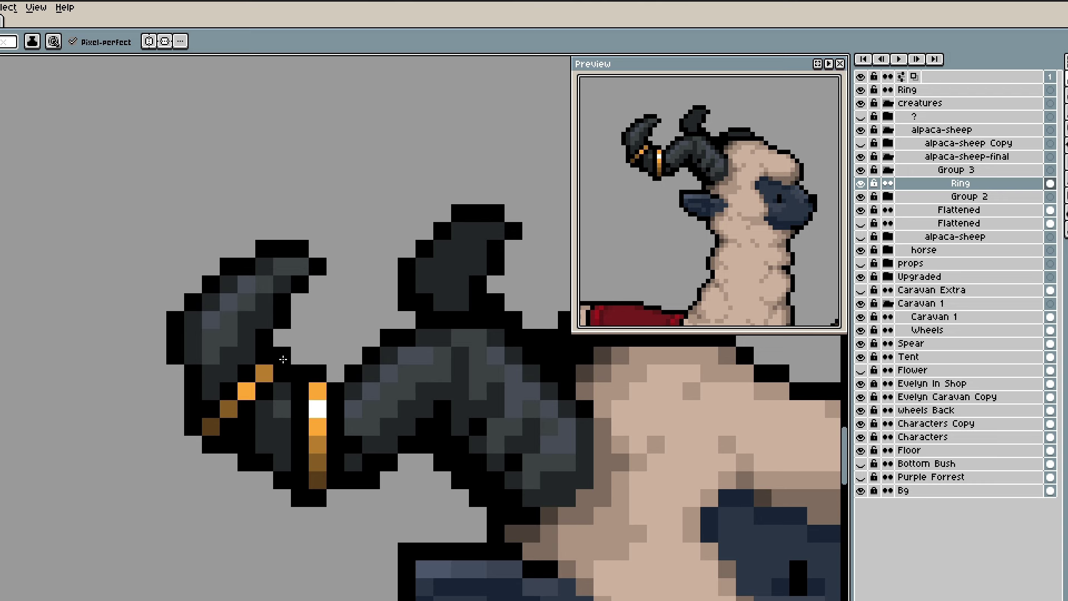
- Draw a second diagonal band of three golden-brown pixels near the horn's tip, with a bright orange uppermost pixel
drag(243, 510, 255, 514)
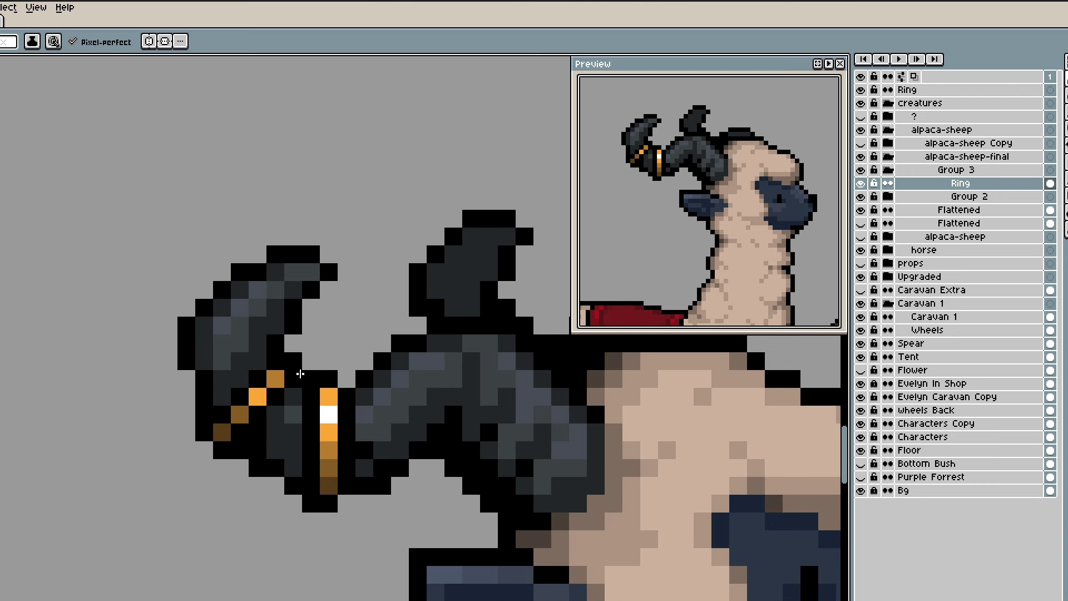
drag(293, 367, 281, 418)
key(alt)
alt+click(285, 386)
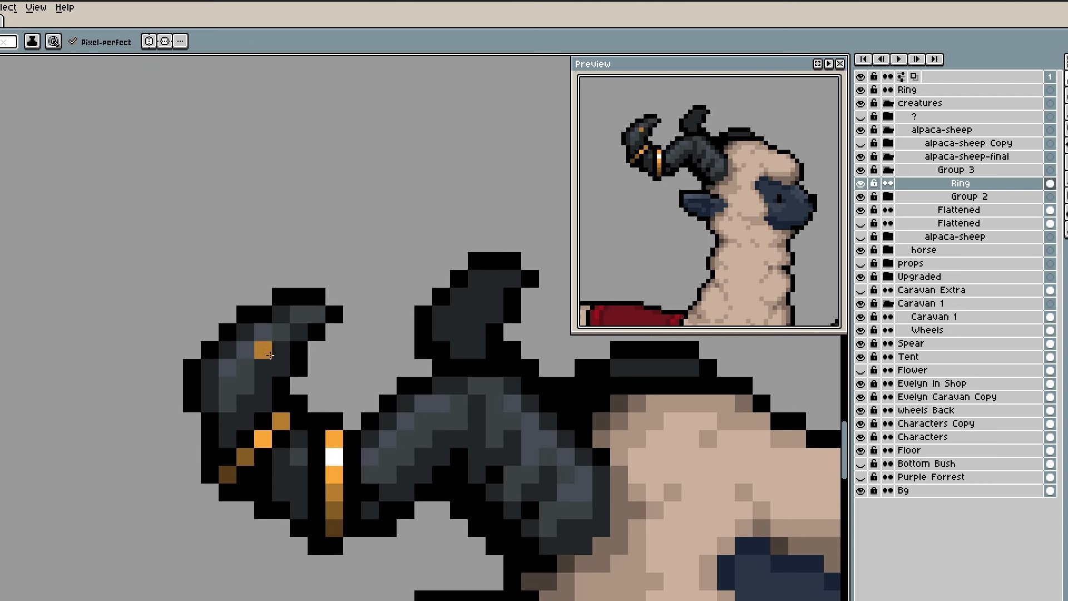
alt+click(234, 328)
drag(245, 351, 260, 372)
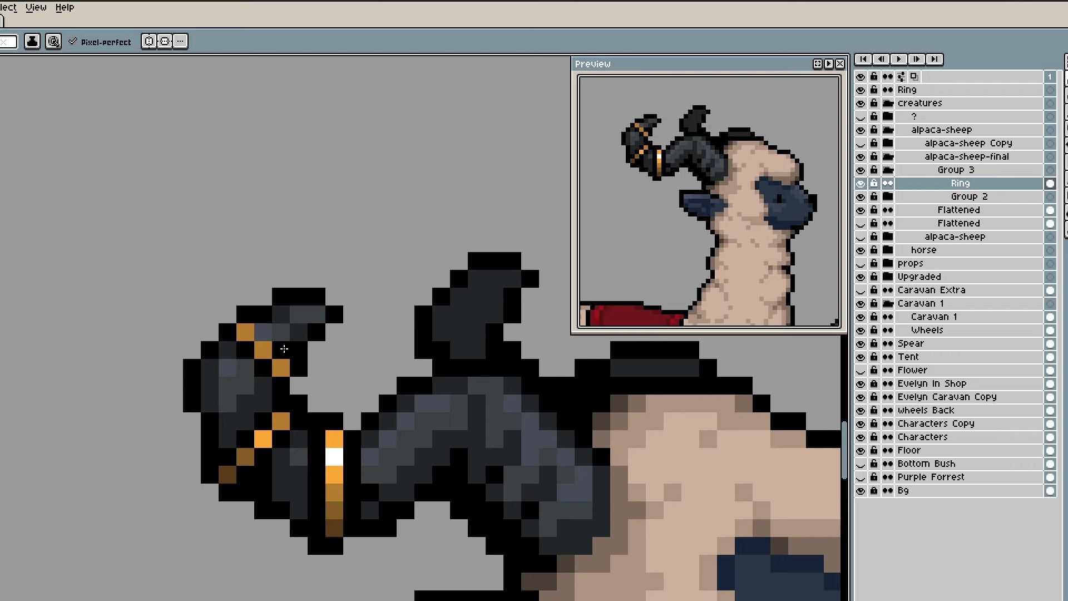
scroll(306, 250, down, 1)
click(249, 451)
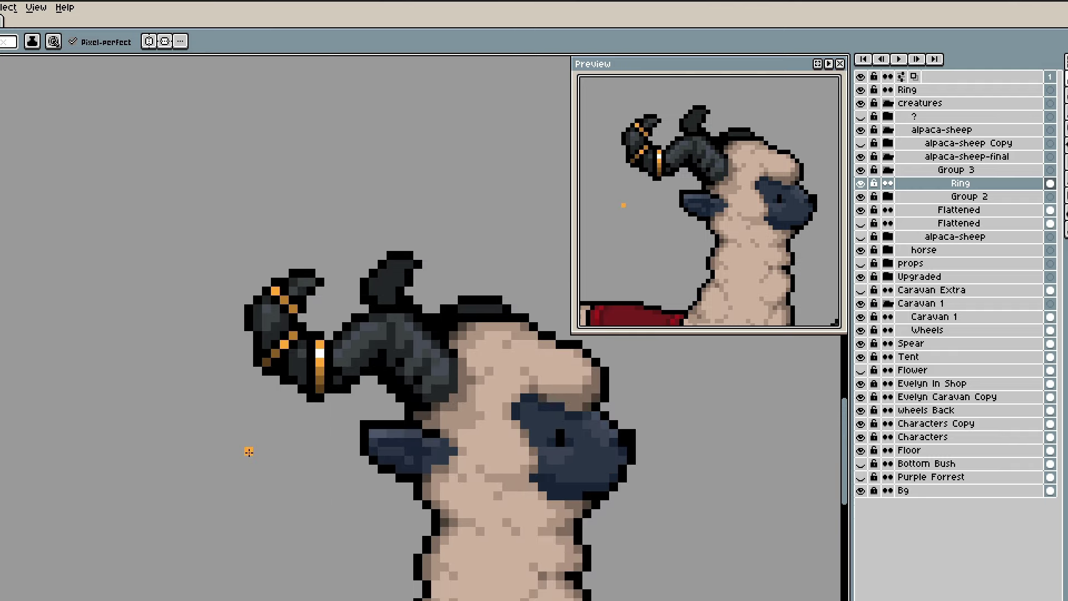
- Examine the banded horn on the whole alpaca-sheep beside the caravan, the horse and the characters
scroll(249, 451, down, 4)
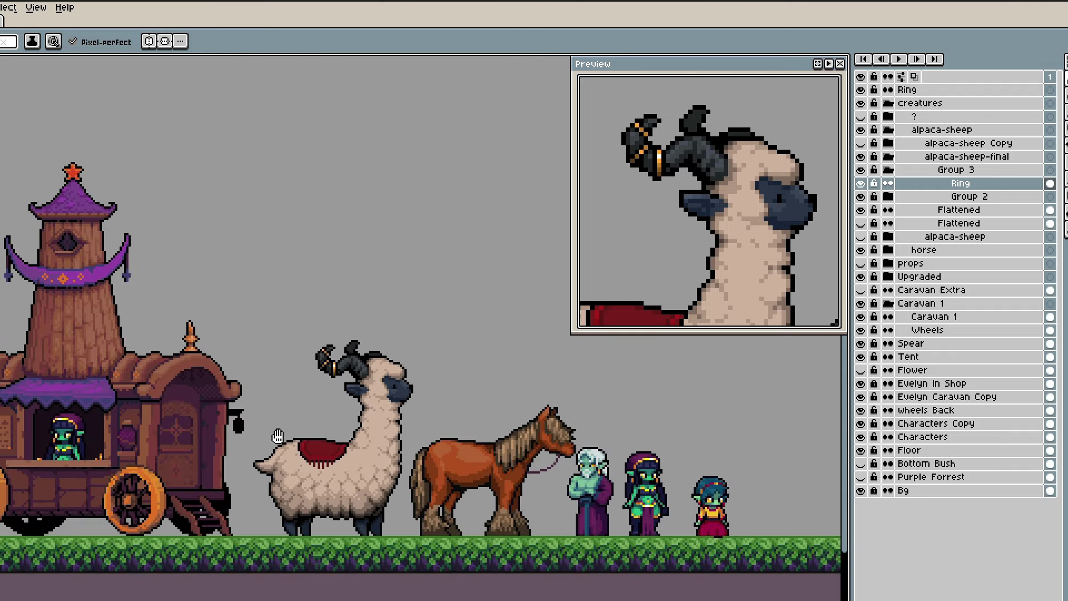
scroll(336, 436, up, 2)
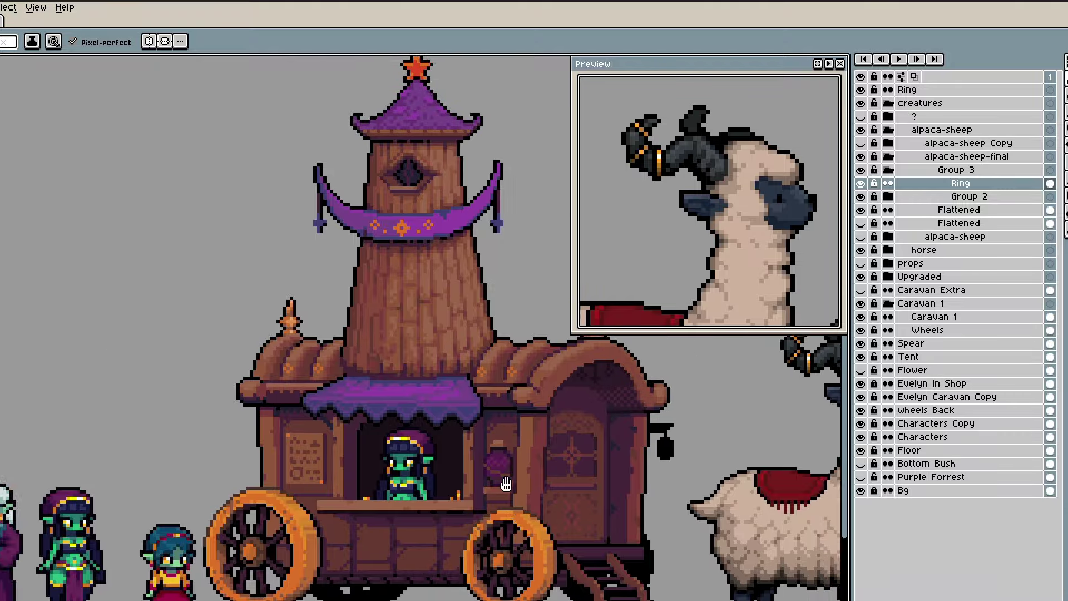
scroll(367, 472, down, 1)
drag(734, 511, 506, 447)
drag(420, 435, 398, 436)
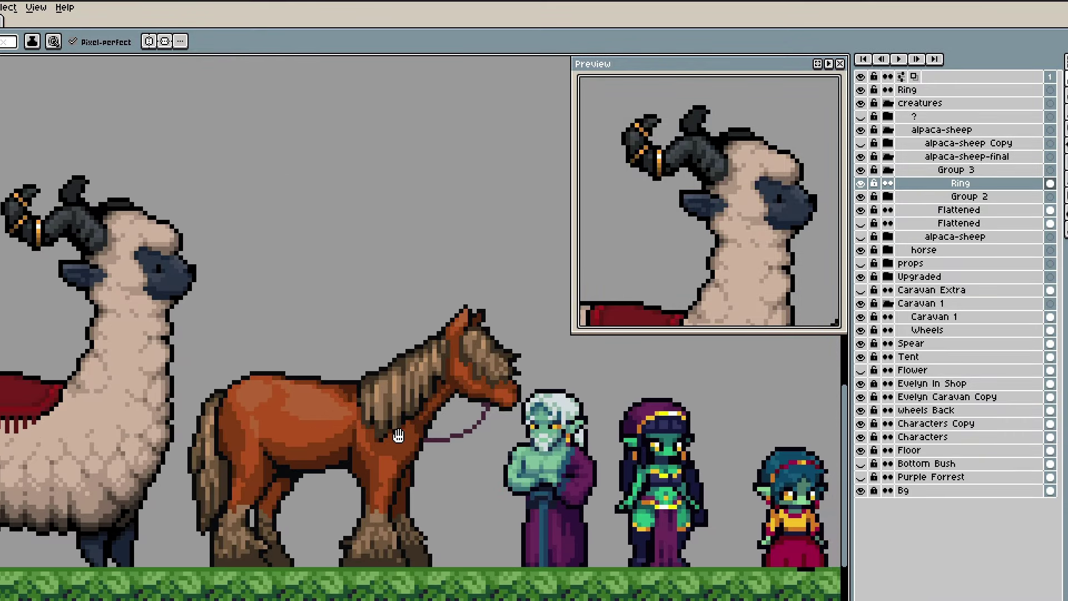
drag(145, 332, 336, 450)
scroll(174, 324, up, 4)
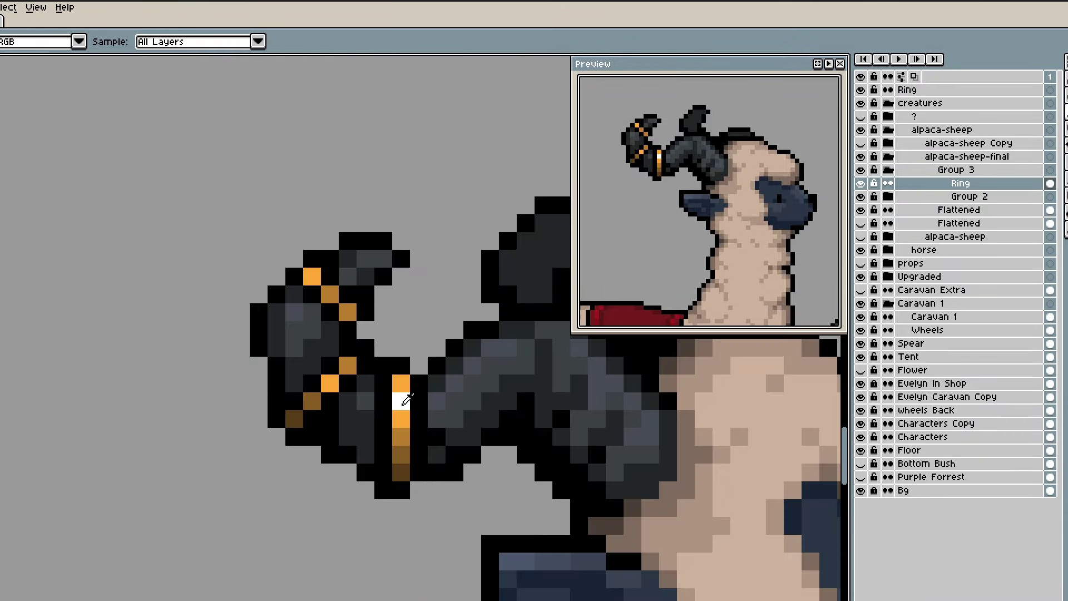
- Make the middle pixel of the band nearest the horn's tip bright orange and try a white highlight on its top pixel
alt+click(402, 402)
click(312, 277)
drag(330, 312, 410, 359)
key(ctrl+z)
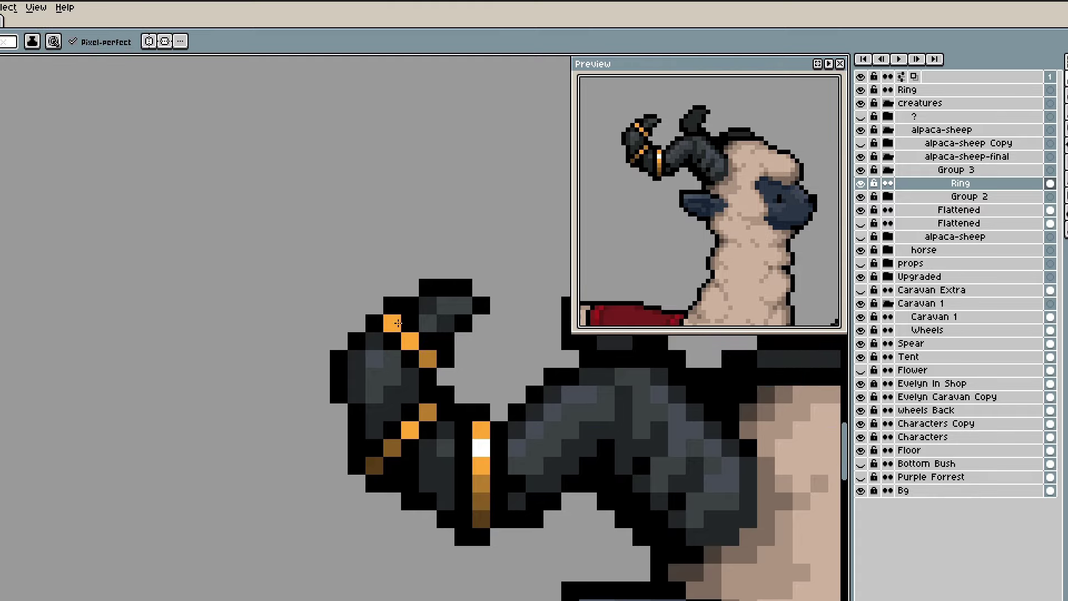
key(ctrl+z)
click(393, 324)
alt+click(409, 340)
click(393, 323)
scroll(393, 324, down, 2)
scroll(418, 362, up, 2)
click(419, 359)
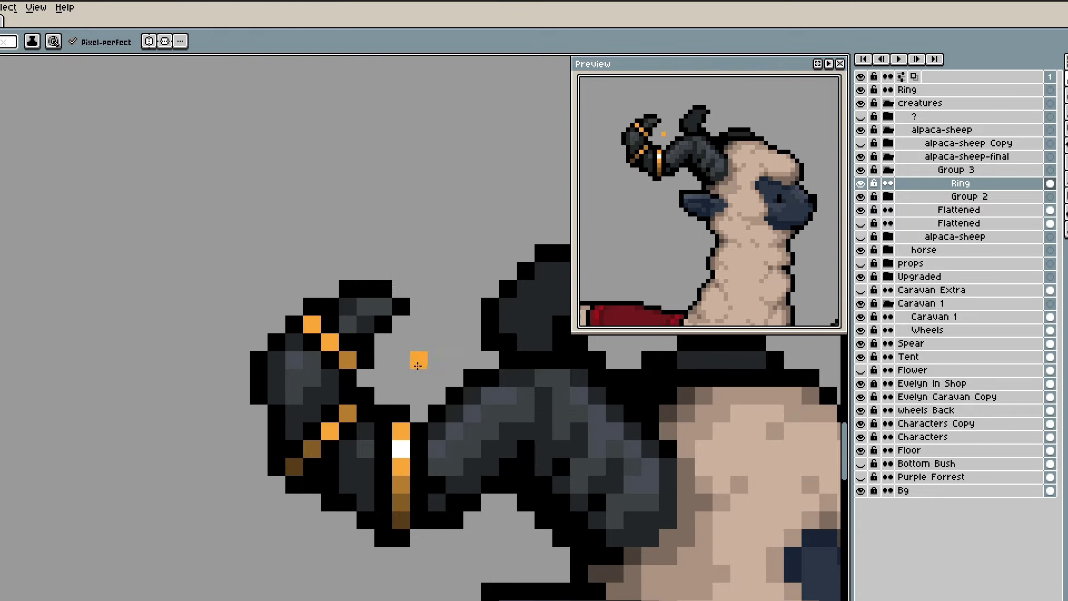
scroll(409, 328, down, 2)
scroll(396, 396, up, 2)
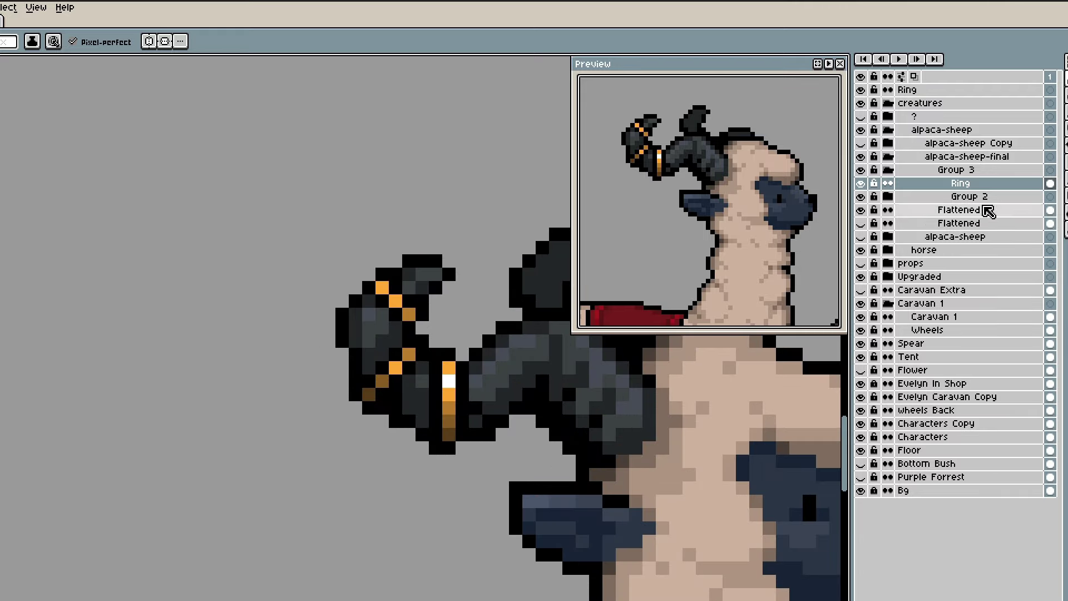
- Select the visible Flattened layer and toggle its visibility to check which artwork it holds
click(984, 210)
click(860, 210)
click(862, 211)
click(861, 210)
click(861, 211)
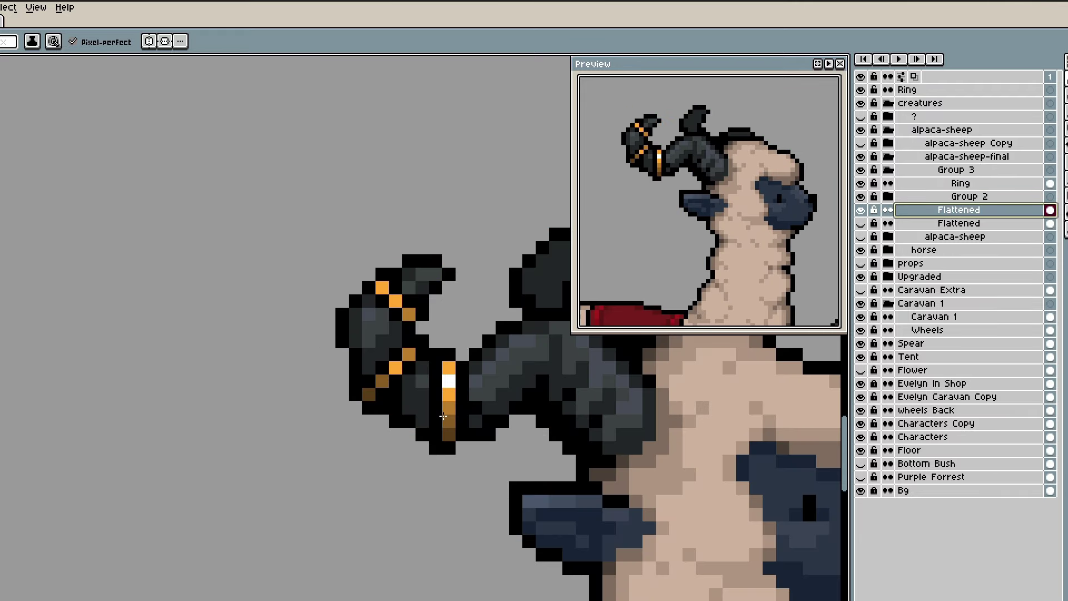
scroll(471, 425, down, 2)
scroll(380, 414, up, 2)
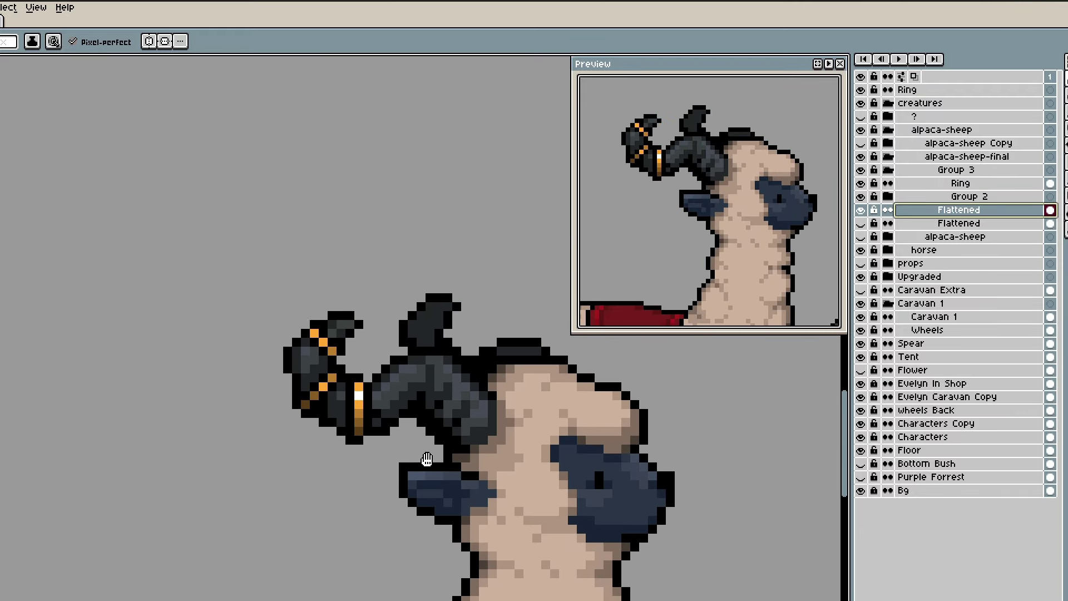
click(863, 158)
click(864, 158)
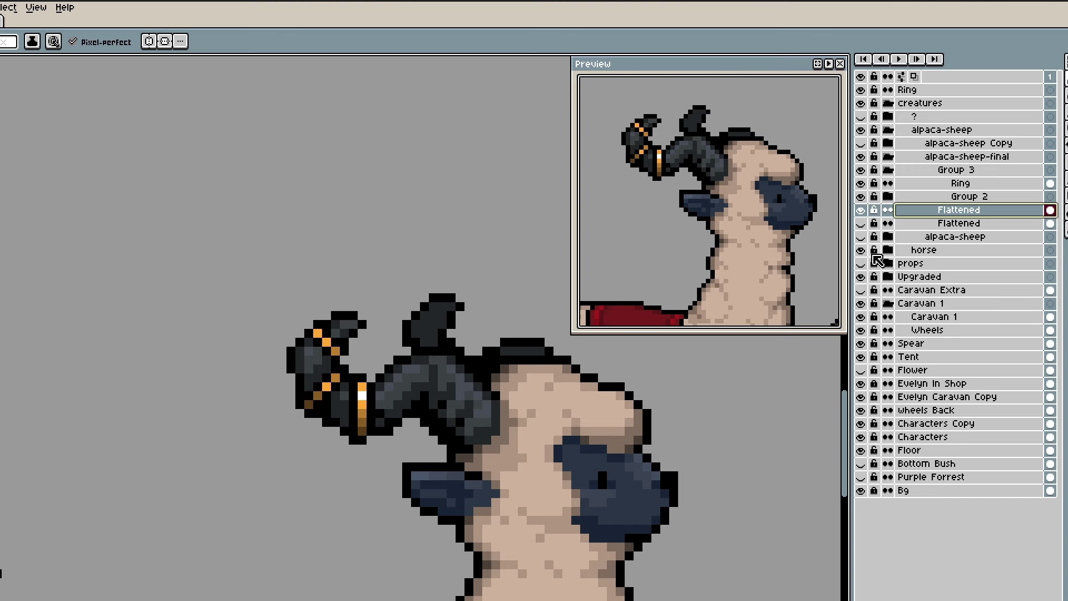
scroll(389, 411, up, 1)
click(862, 211)
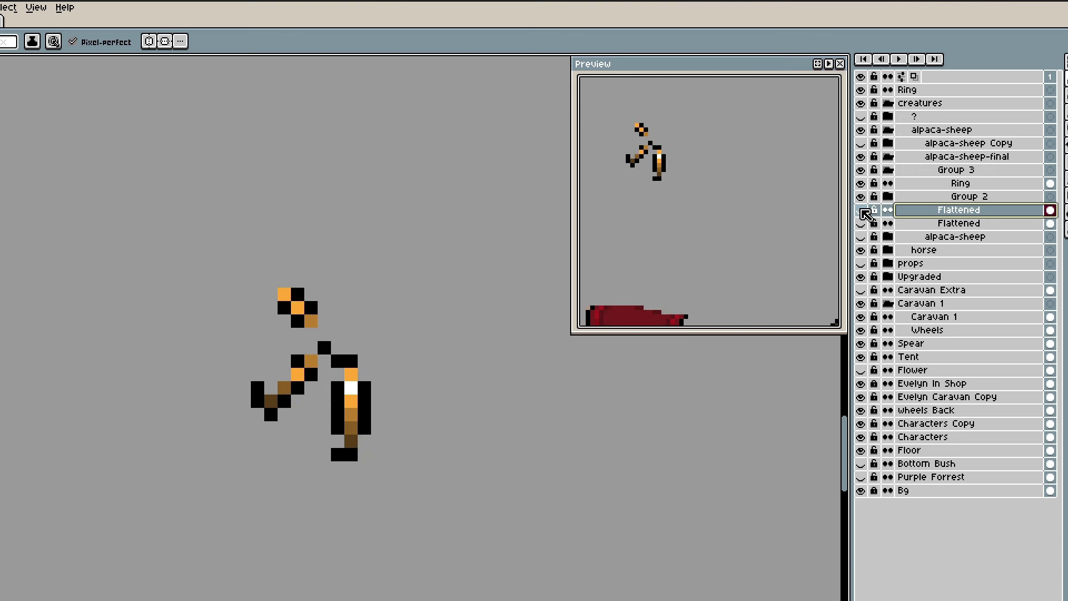
click(862, 211)
- Save the artwork and reframe the preview on the alpaca-sheep's head and banded horns
scroll(168, 427, up, 1)
key(alt)
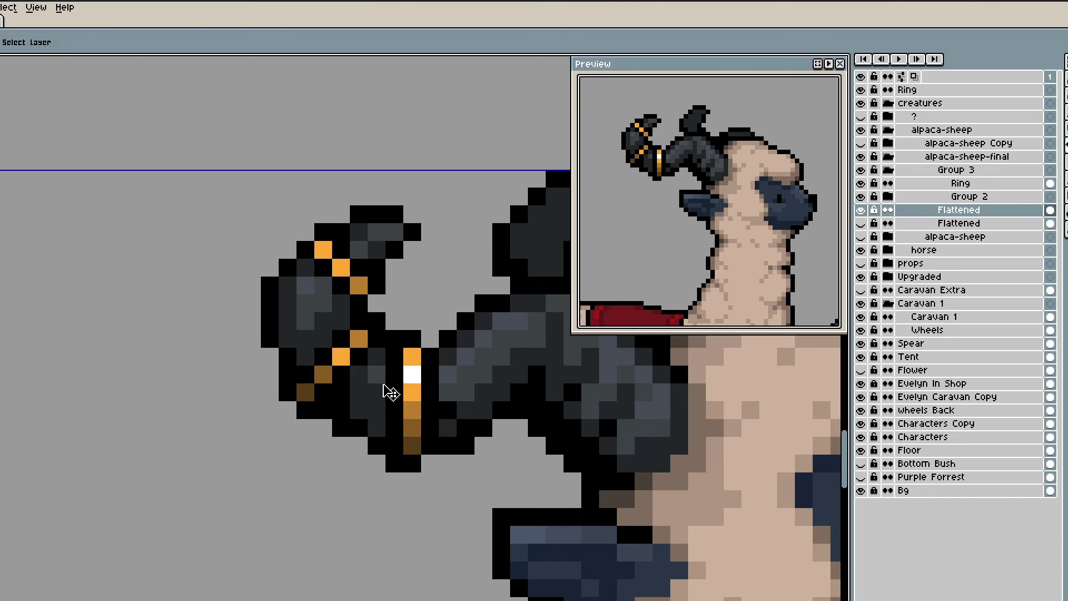
scroll(391, 392, down, 3)
scroll(341, 384, up, 3)
scroll(665, 222, up, 2)
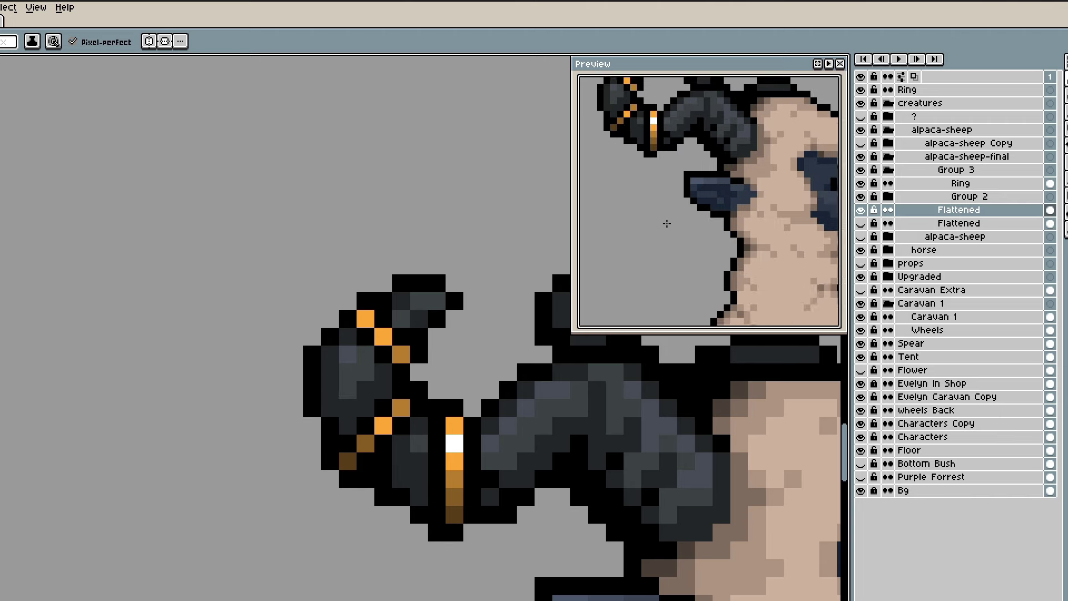
scroll(665, 222, down, 1)
drag(665, 214, 663, 266)
scroll(432, 445, down, 3)
key(ctrl+s)
scroll(432, 446, down, 2)
mouse_move(432, 445)
mouse_down()
mouse_move(361, 378)
mouse_move(395, 410)
mouse_move(415, 388)
mouse_up()
drag(725, 255, 693, 231)
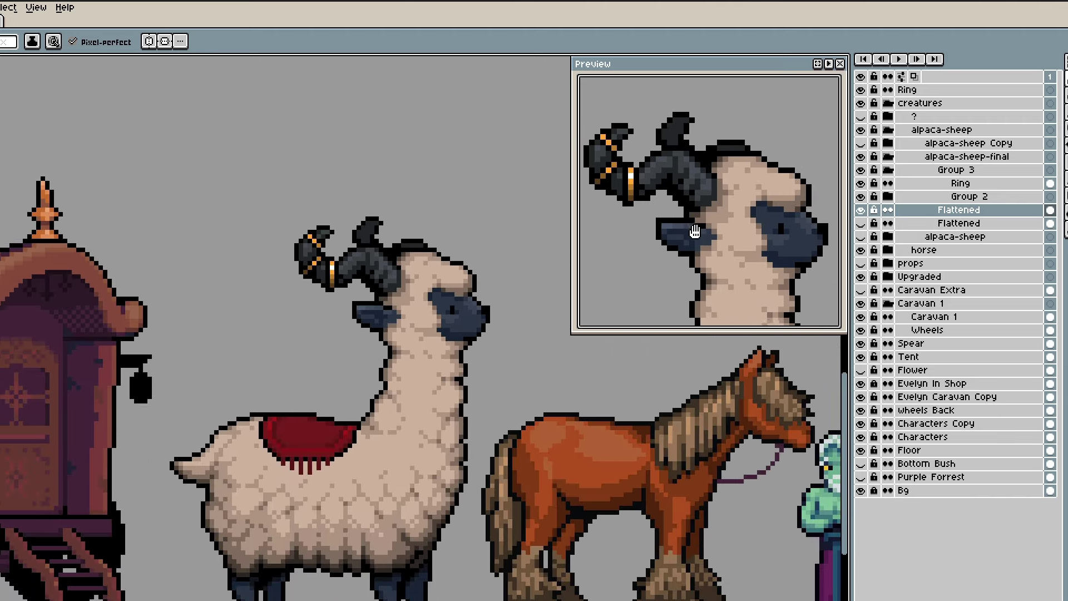
drag(370, 431, 363, 366)
scroll(362, 365, down, 3)
- Switch to the YouTube channel's community posts and find the one asking for a name for the alpaca
click(849, 223)
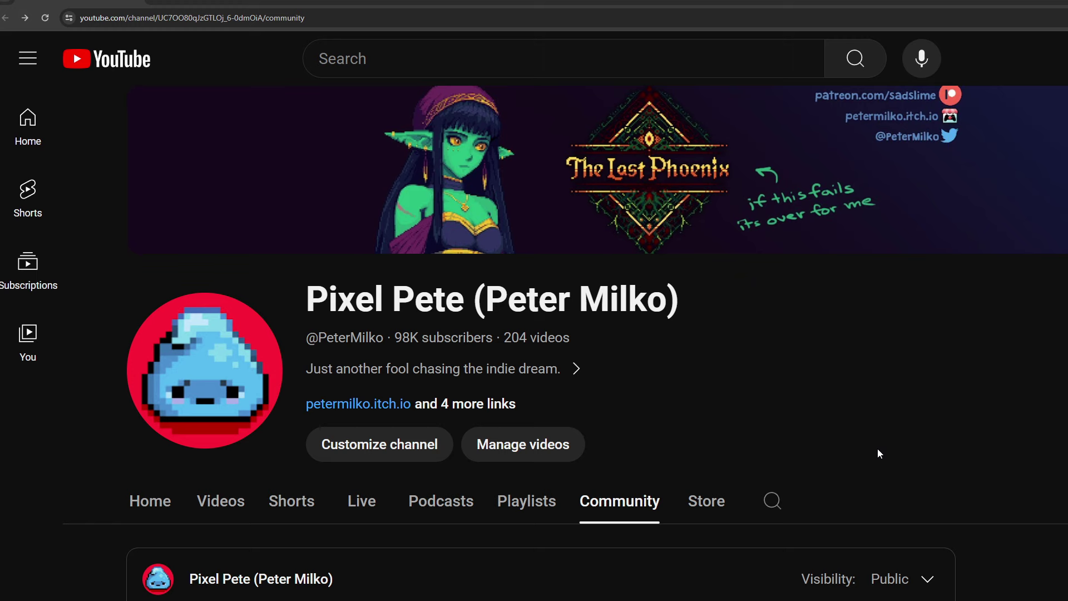
scroll(762, 494, down, 10)
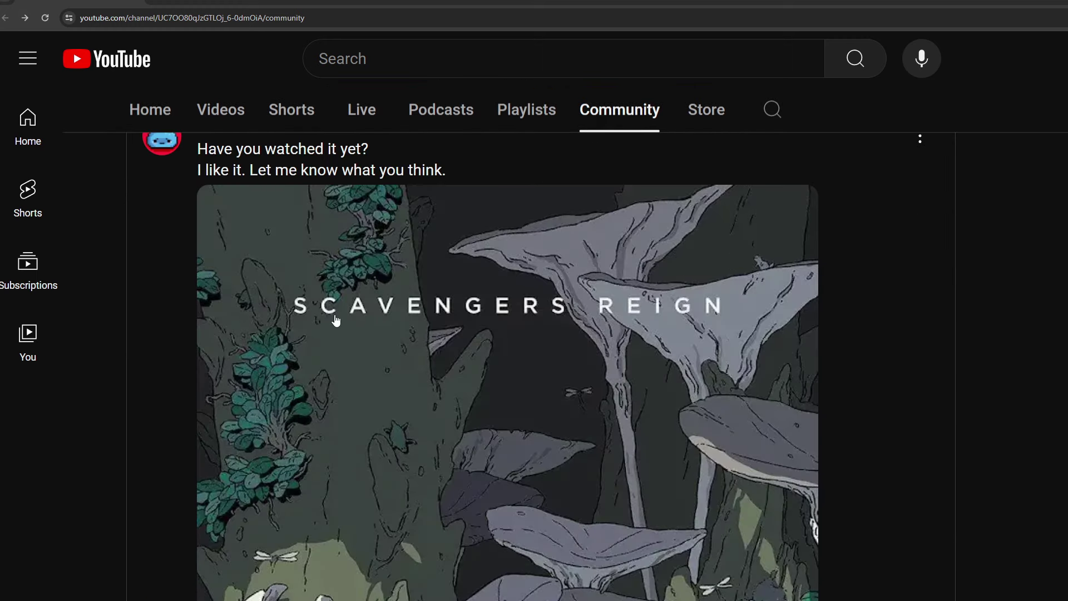
scroll(620, 326, down, 12)
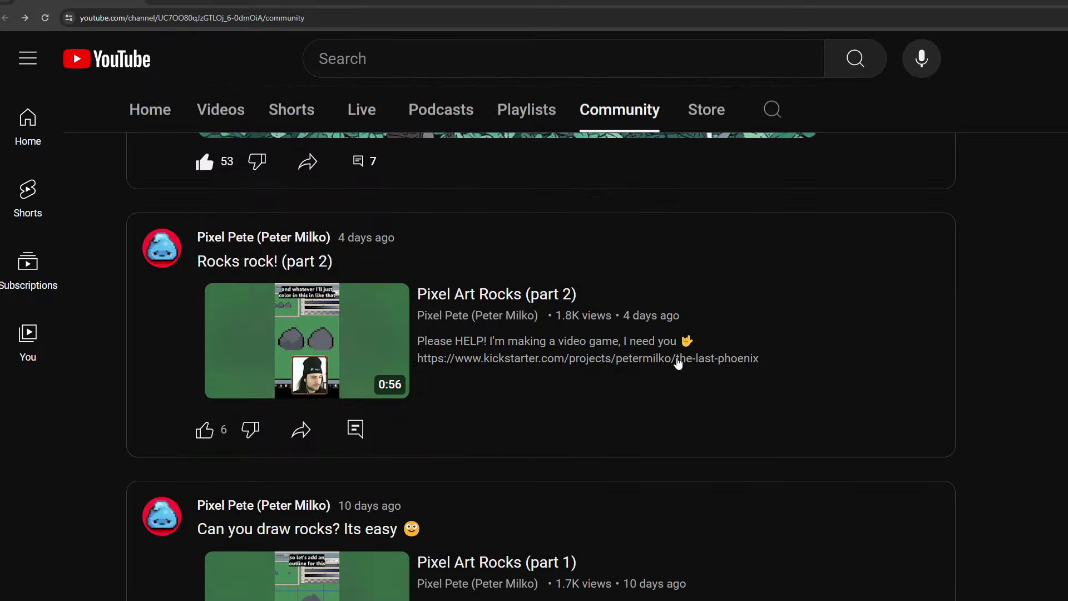
scroll(634, 384, down, 20)
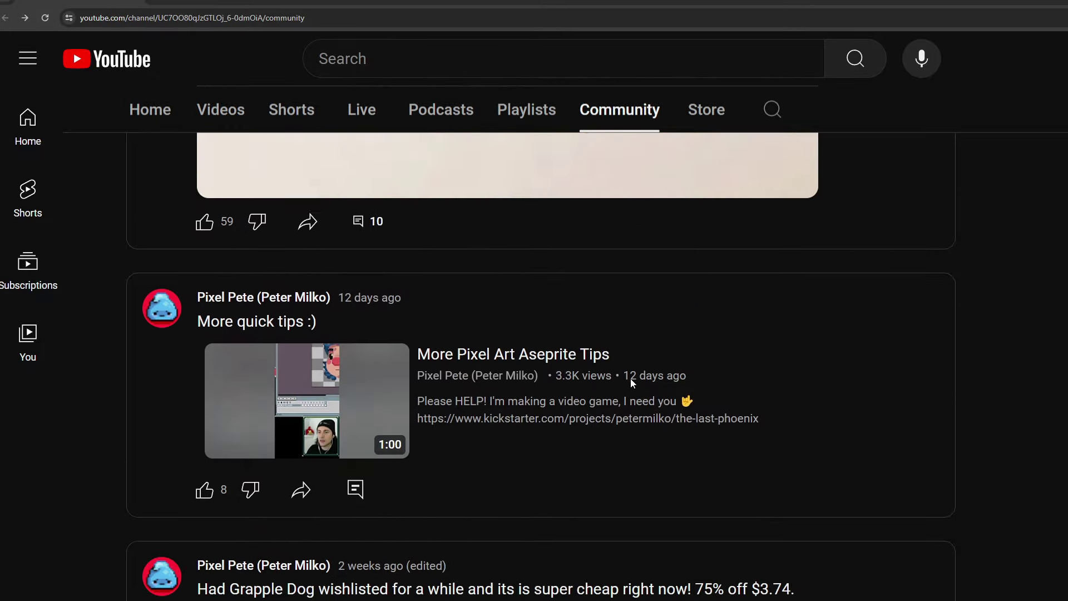
scroll(631, 383, down, 15)
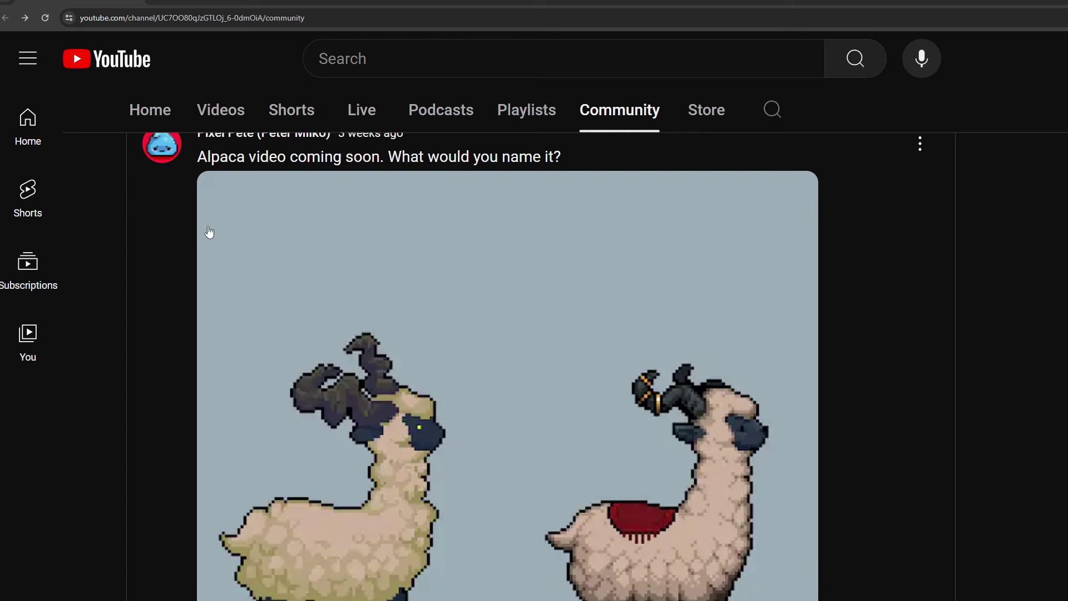
scroll(251, 220, down, 2)
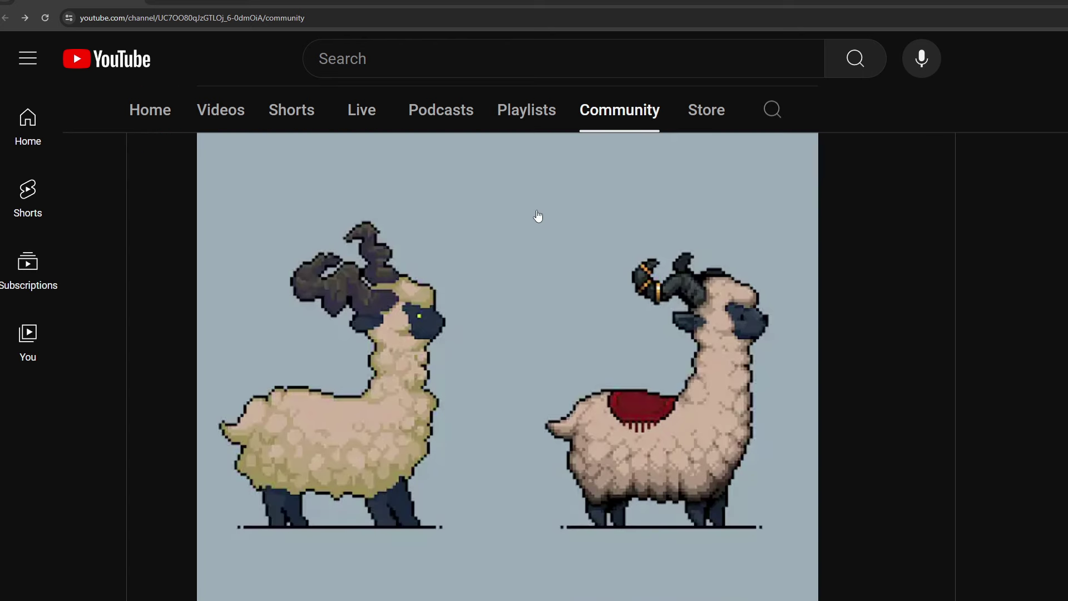
scroll(878, 312, down, 4)
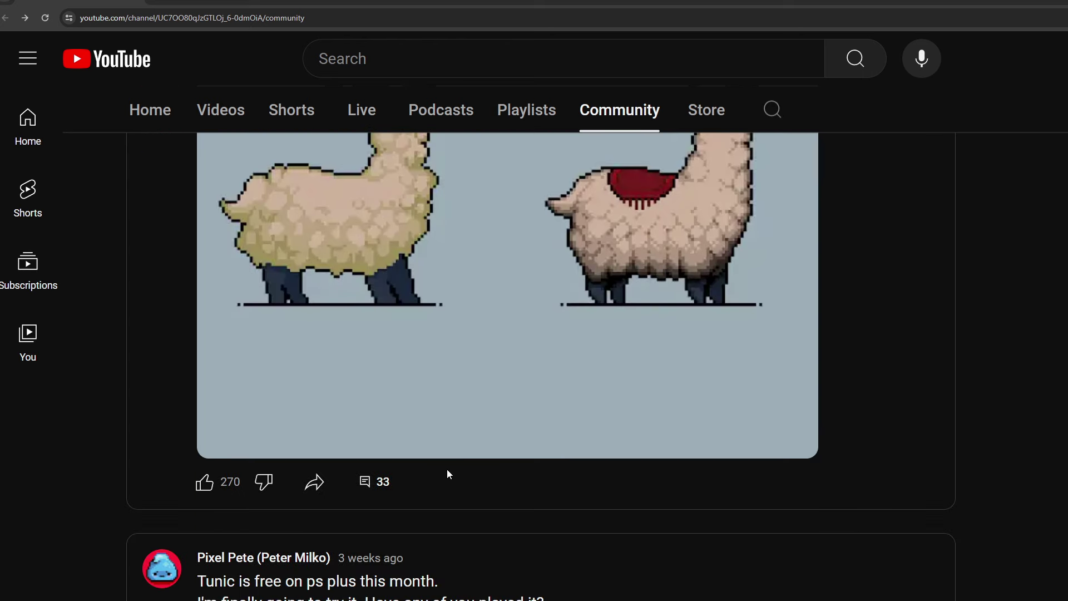
- Open the comments on the alpaca naming post and read through the viewers' name suggestions
click(373, 481)
scroll(683, 395, down, 13)
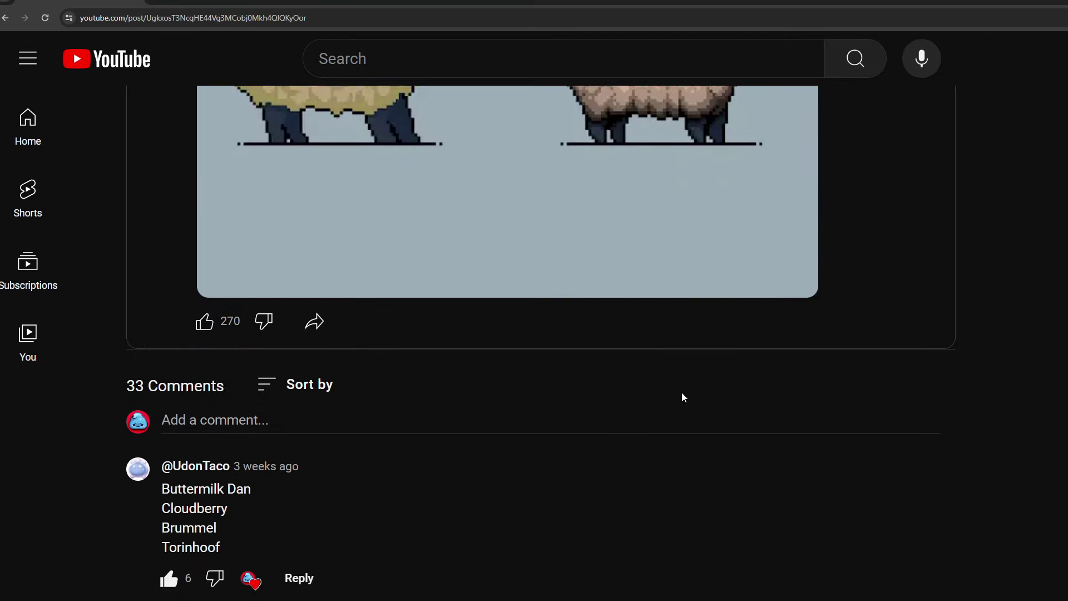
scroll(684, 397, down, 1)
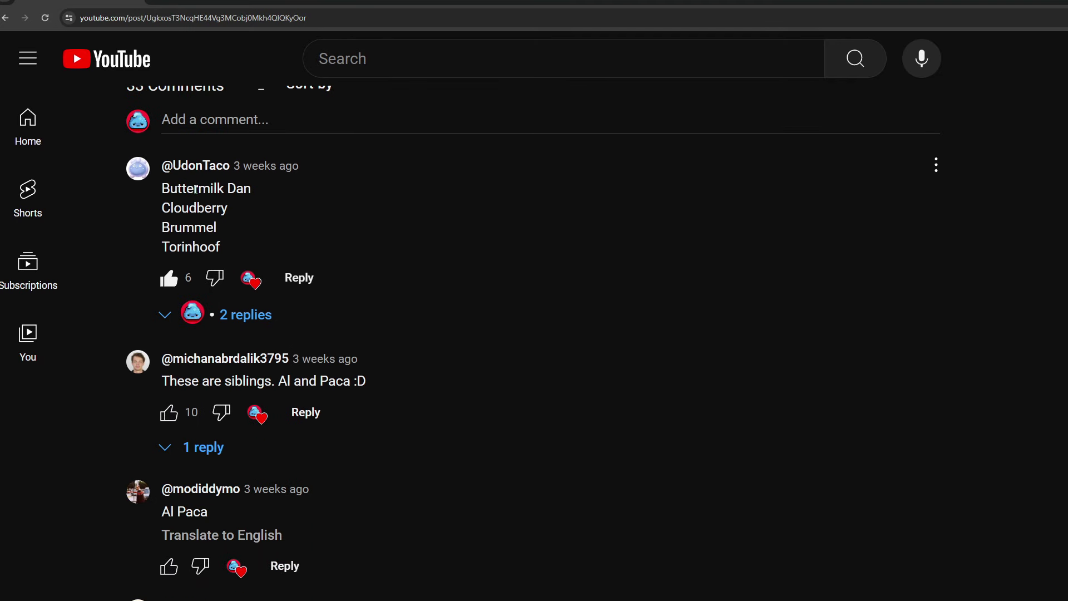
scroll(456, 292, down, 1)
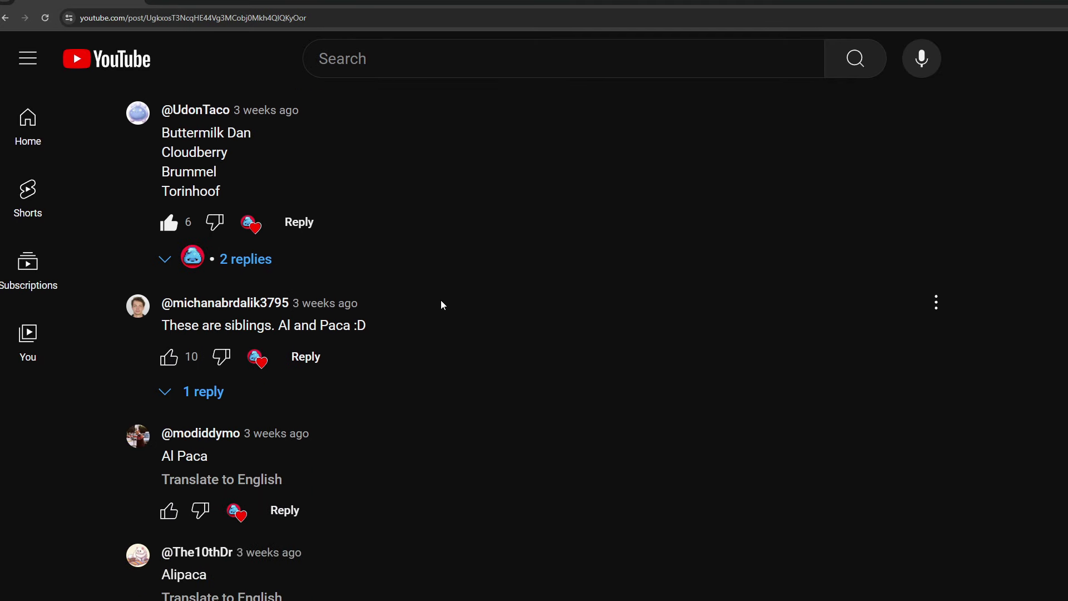
scroll(441, 301, down, 1)
scroll(440, 300, down, 5)
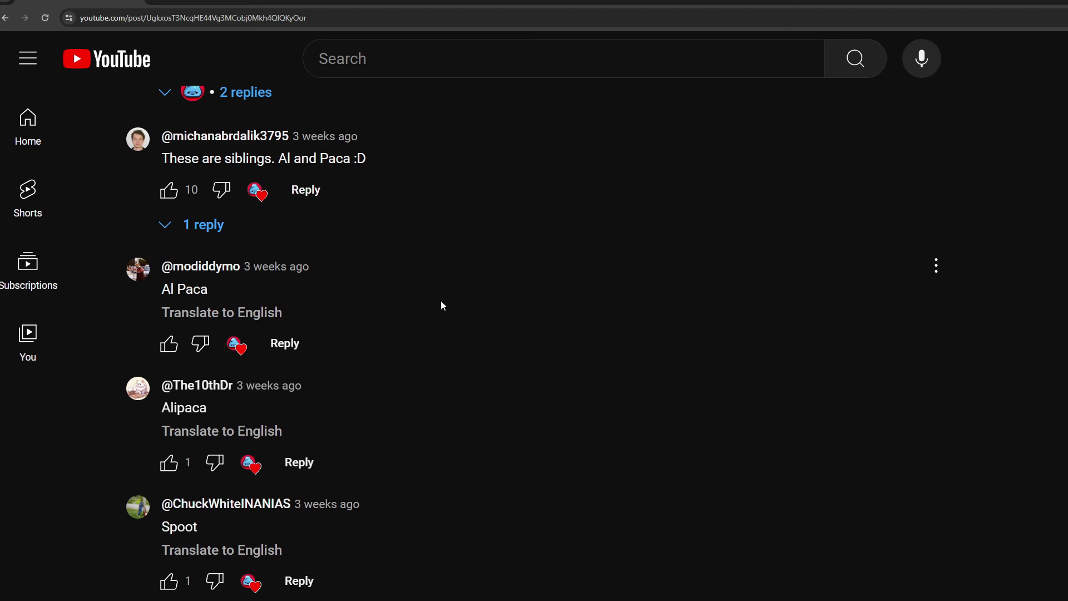
scroll(442, 303, down, 8)
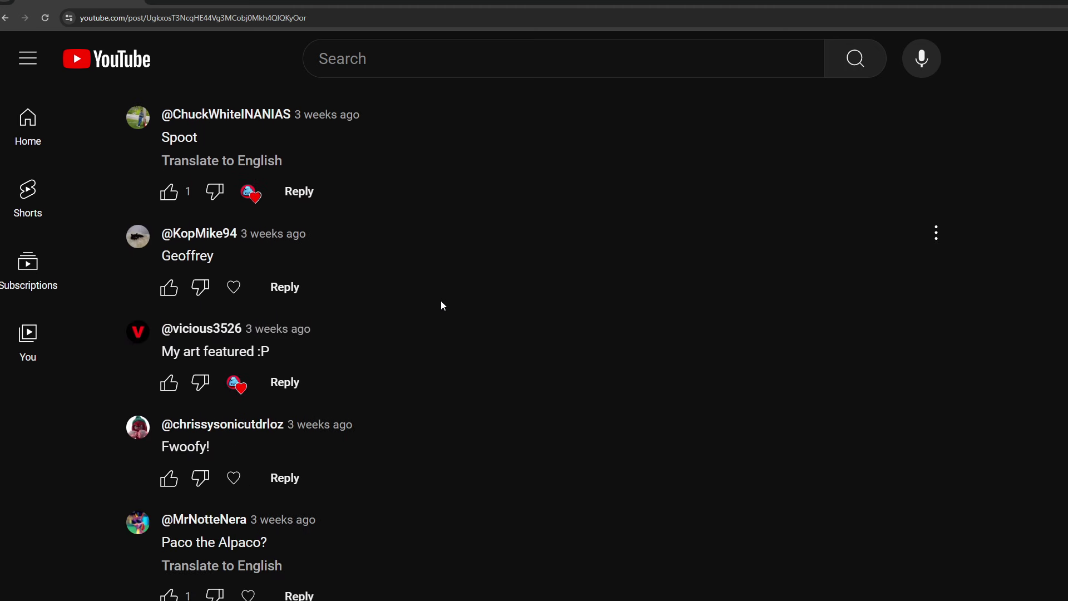
scroll(441, 303, down, 8)
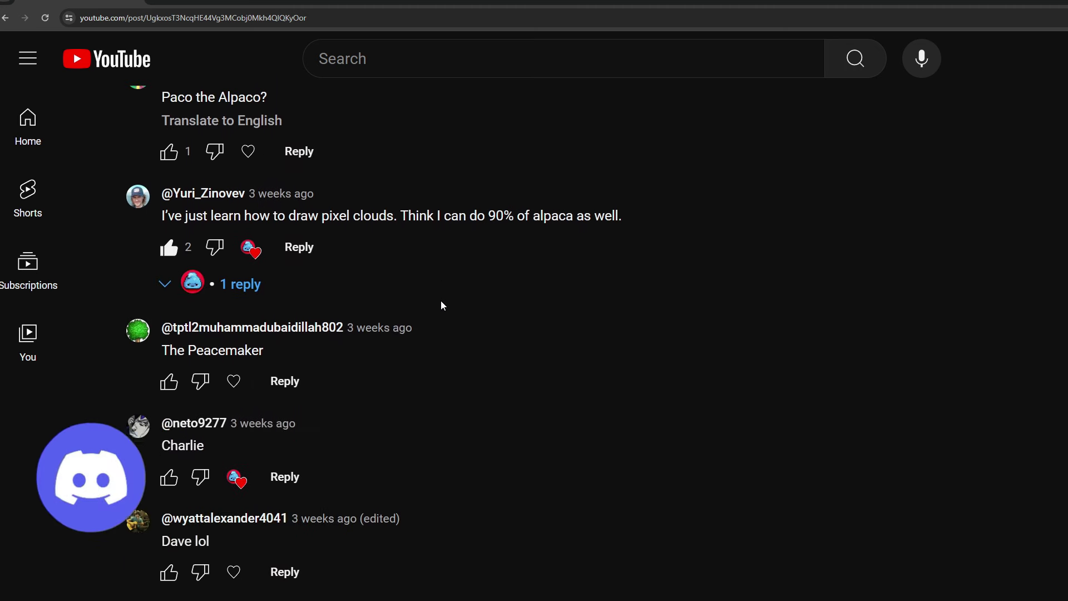
scroll(442, 304, down, 4)
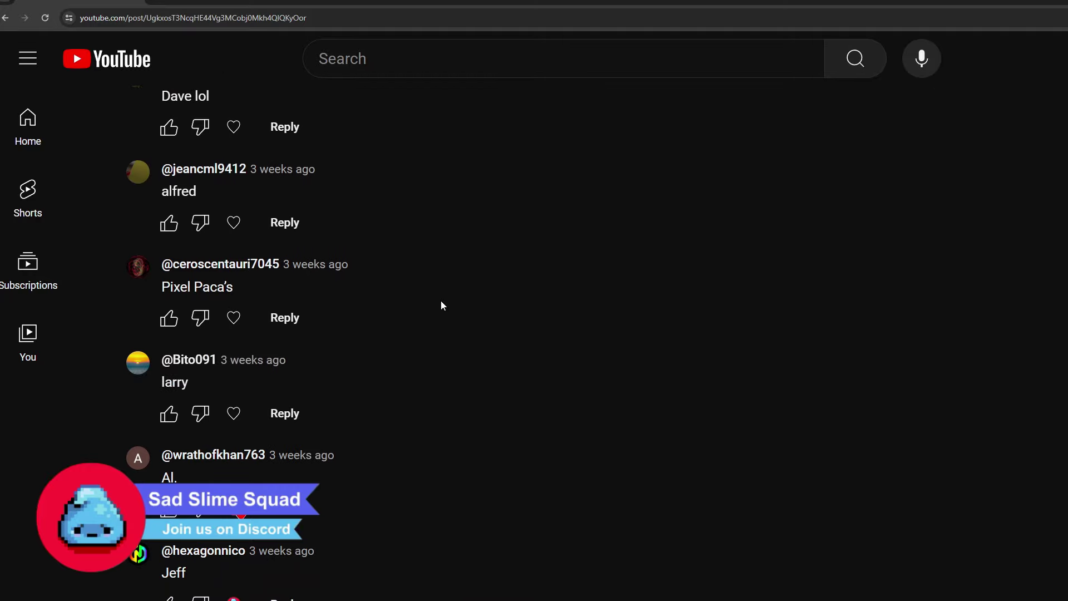
scroll(440, 305, down, 2)
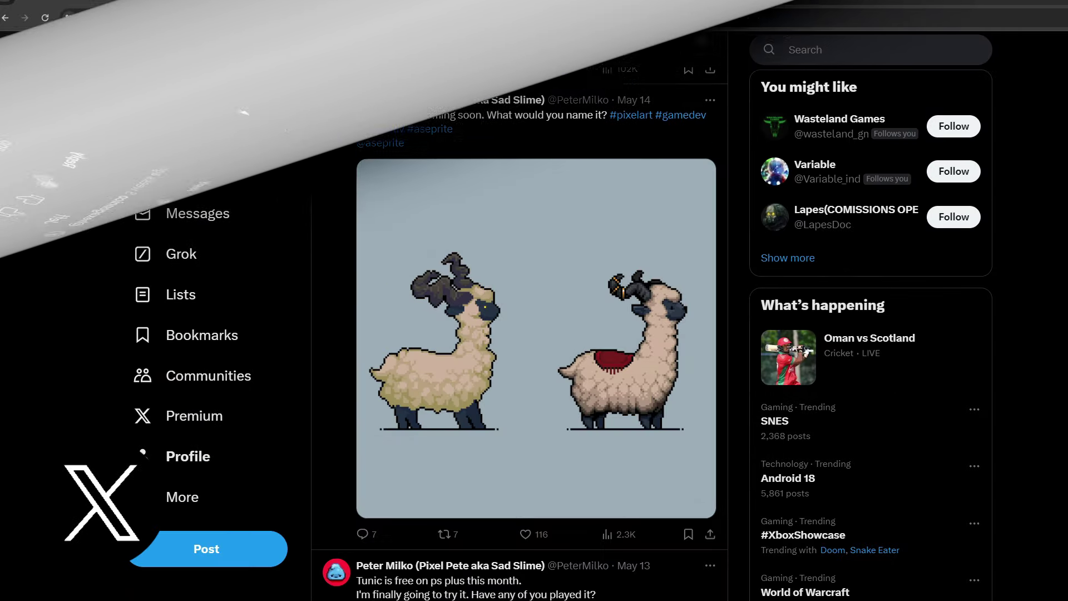